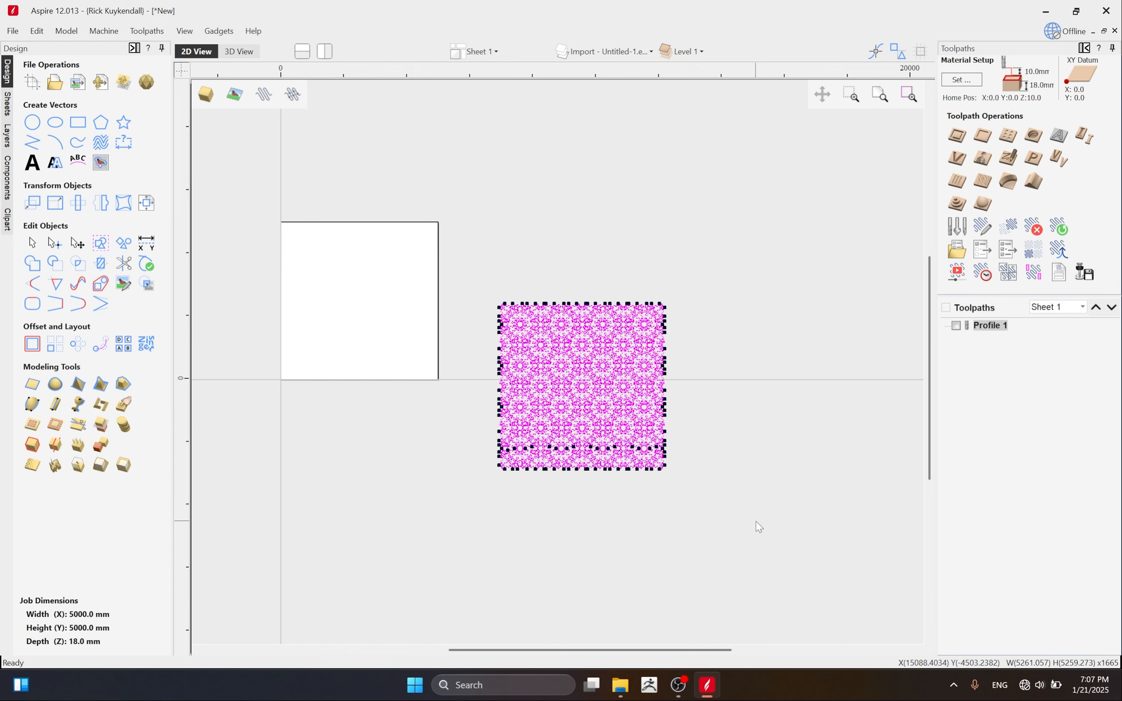
# Center the selected geometric pattern vectors on the job material and deselect them.
pyautogui.press('F9')
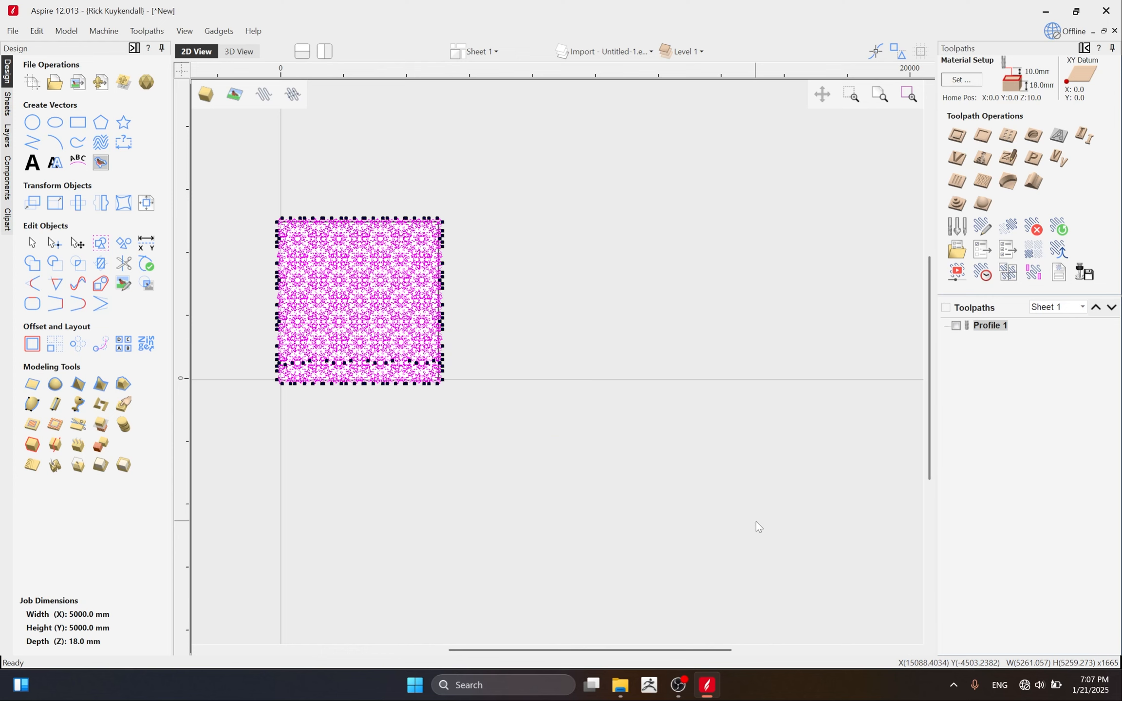
pyautogui.moveTo(258, 260); pyautogui.dragTo(429, 291, button='middle')
pyautogui.scroll(2, 430, 291)
pyautogui.click(807, 385)
pyautogui.scroll(1, 691, 360)
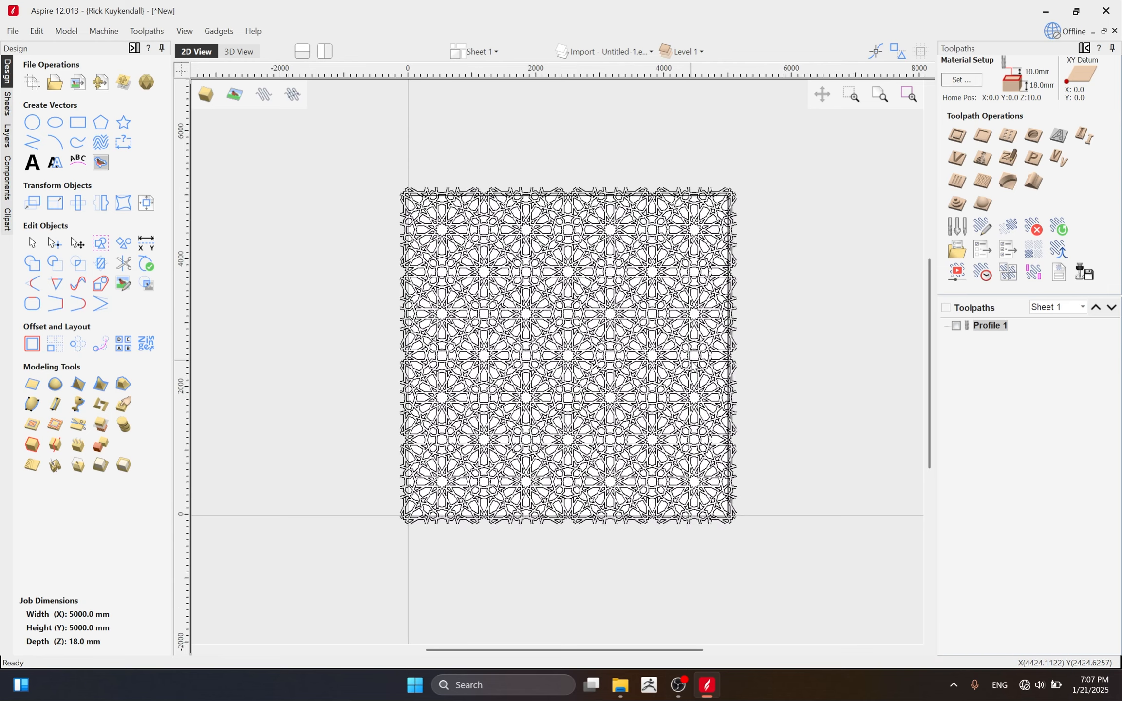
pyautogui.scroll(2, 690, 361)
pyautogui.scroll(-2, 452, 277)
pyautogui.scroll(-2, 628, 301)
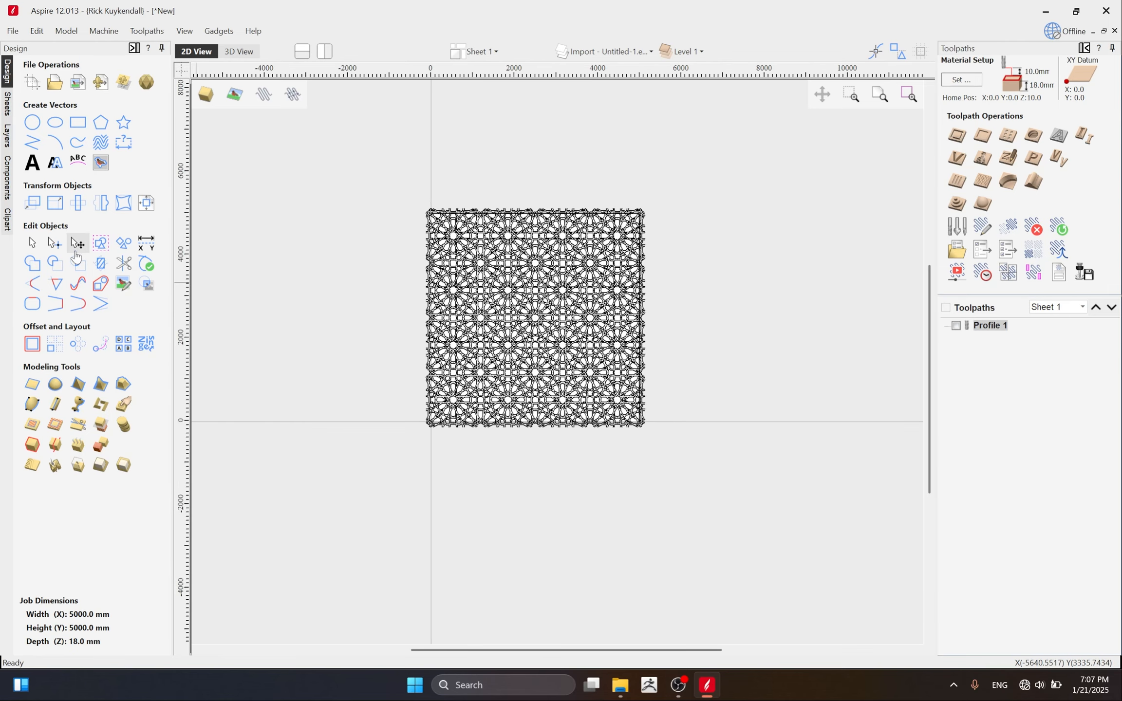
# Draw a square-cornered rectangle beside the pattern, 5000 mm wide and 5000 mm high.
pyautogui.click(77, 122)
pyautogui.moveTo(380, 337); pyautogui.dragTo(276, 204)
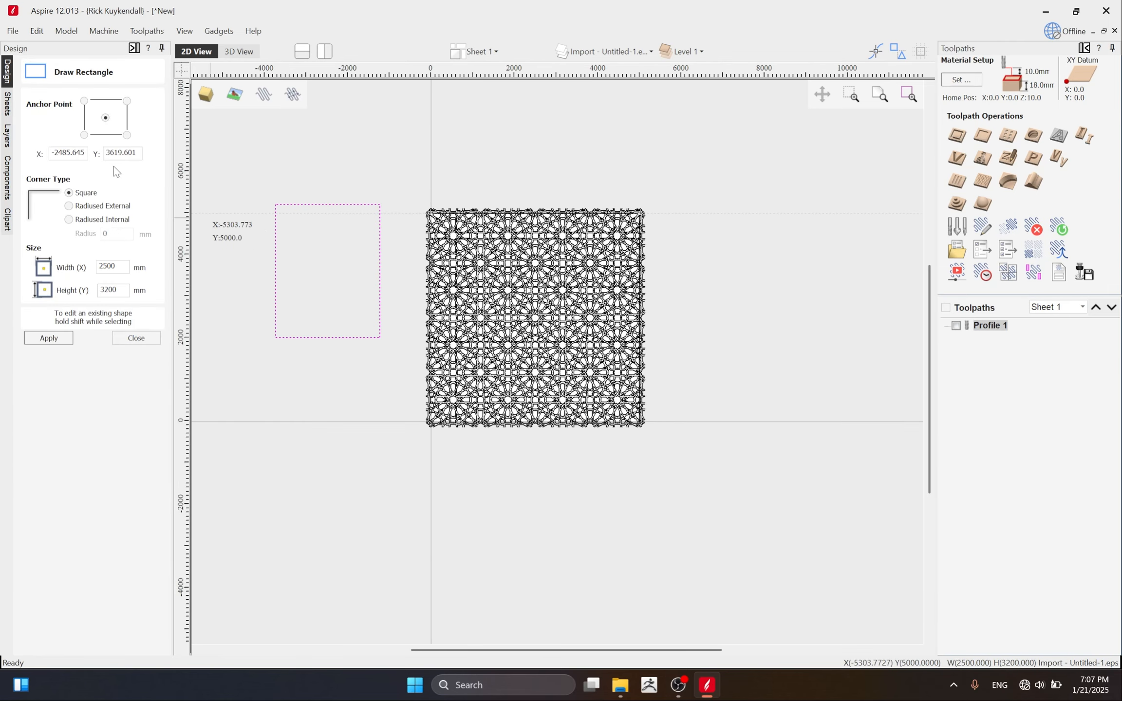
pyautogui.doubleClick(110, 266)
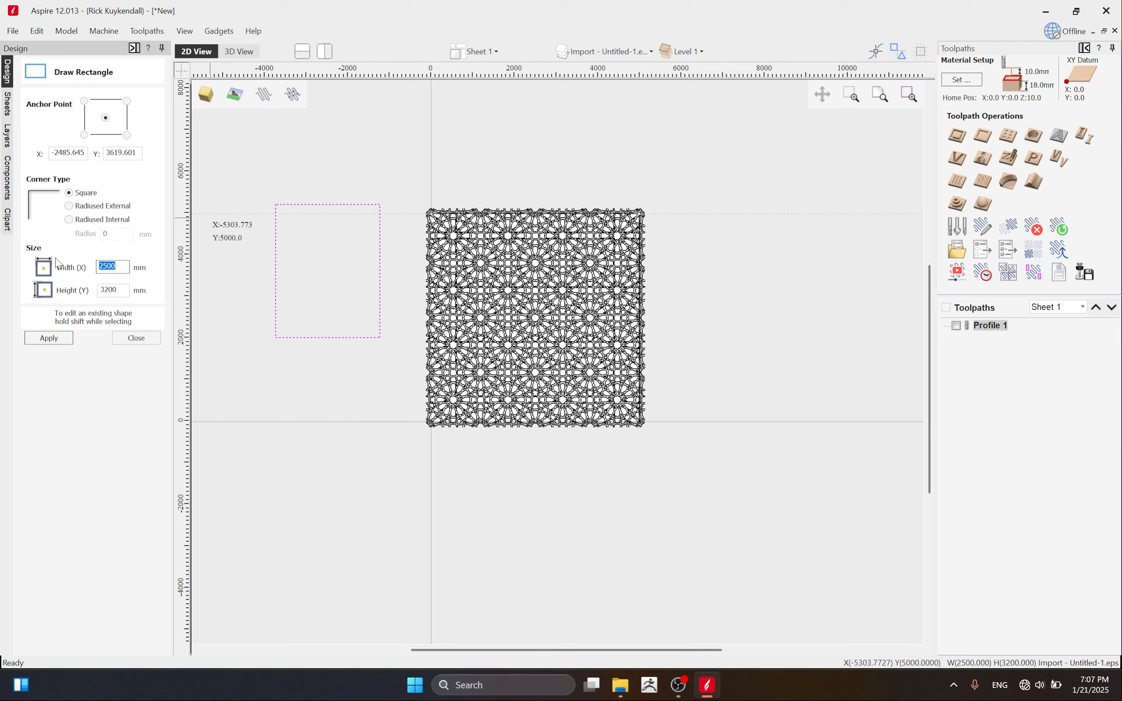
pyautogui.write('5')
pyautogui.press('Tab')
pyautogui.write('5')
pyautogui.click(51, 340)
pyautogui.press('Escape')
pyautogui.scroll(-1, 305, 350)
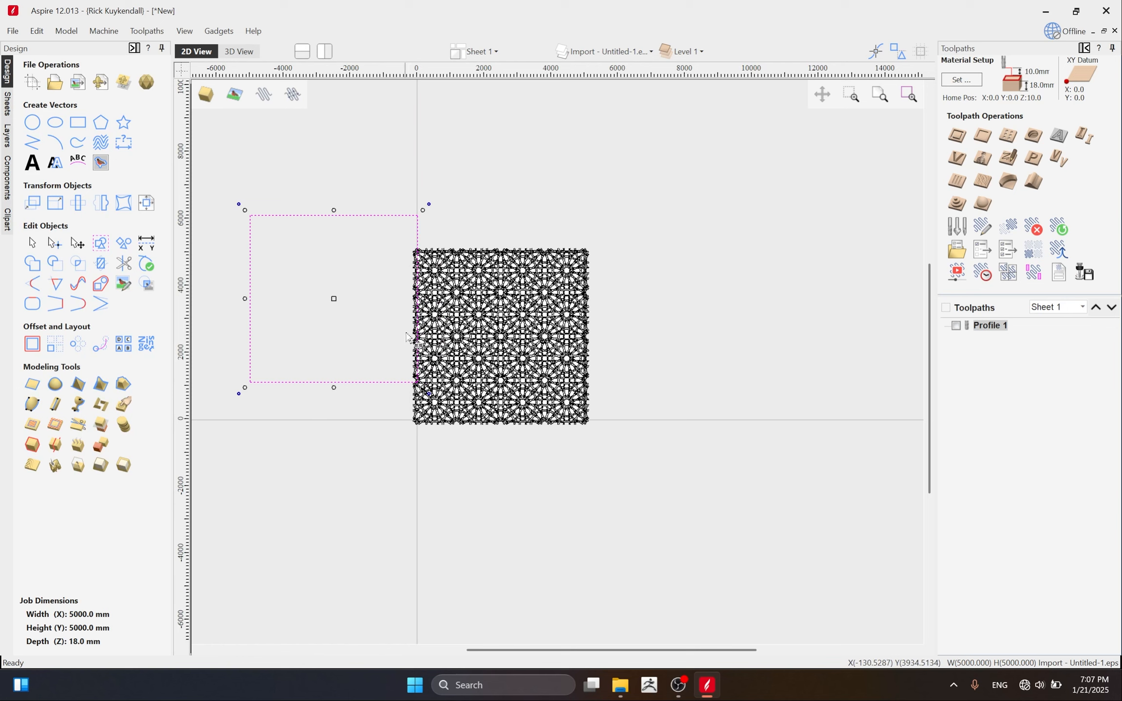
# Offset the new 5000 mm square inwards by 100 mm, keeping the original, and clear the selection.
pyautogui.click(32, 344)
pyautogui.moveTo(93, 171); pyautogui.dragTo(66, 171)
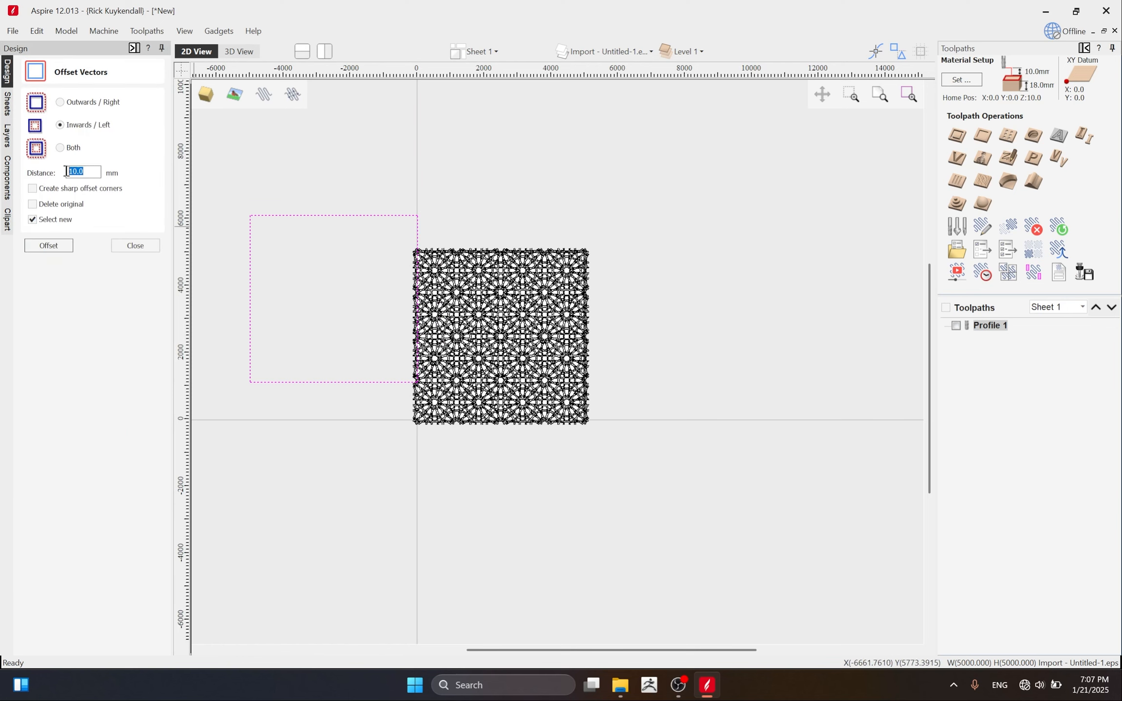
pyautogui.write('1')
pyautogui.click(52, 250)
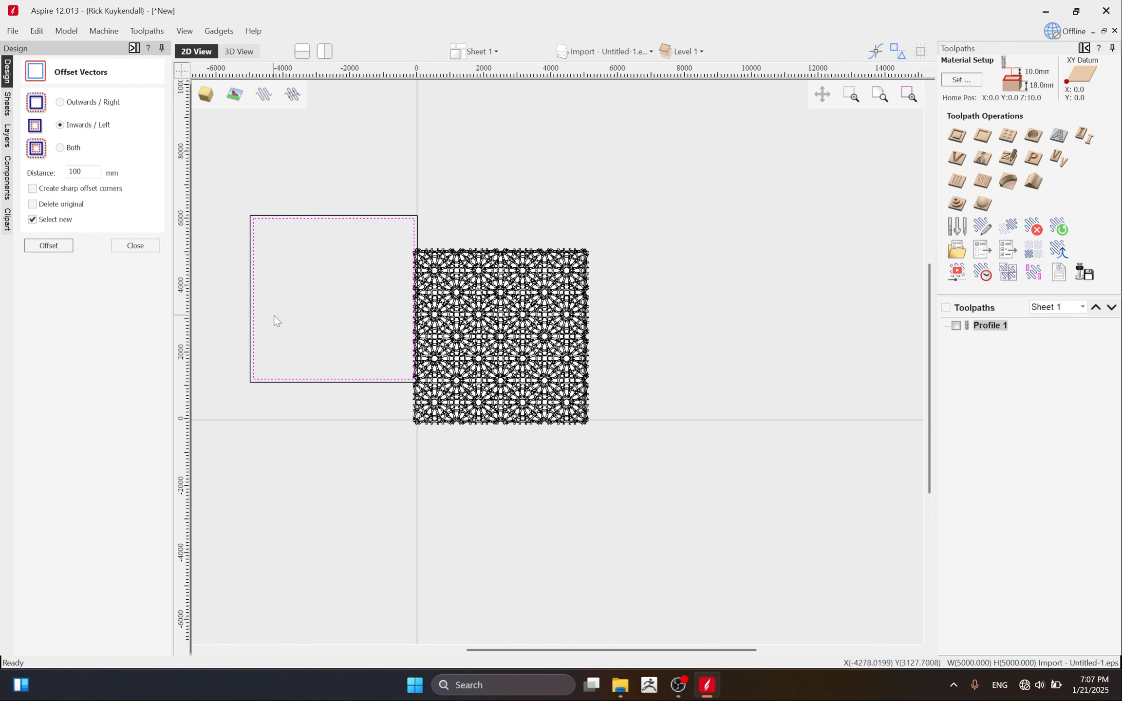
pyautogui.scroll(3, 282, 229)
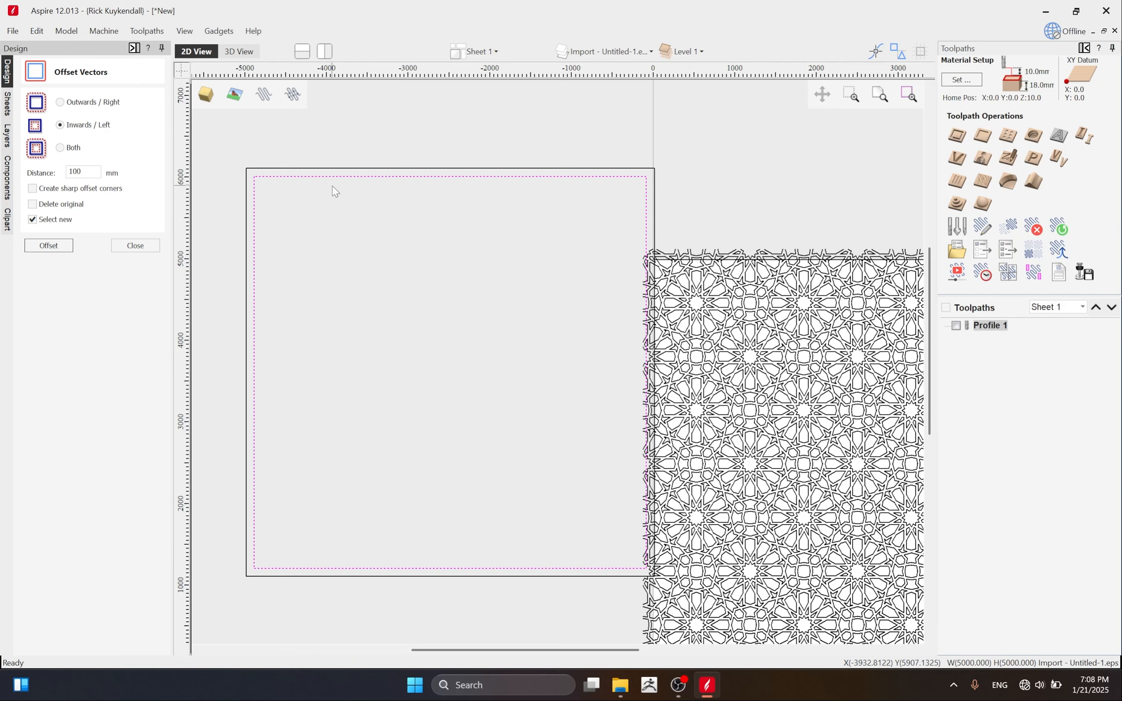
pyautogui.scroll(-1, 310, 237)
pyautogui.scroll(-3, 293, 332)
pyautogui.click(319, 325)
pyautogui.scroll(2, 405, 265)
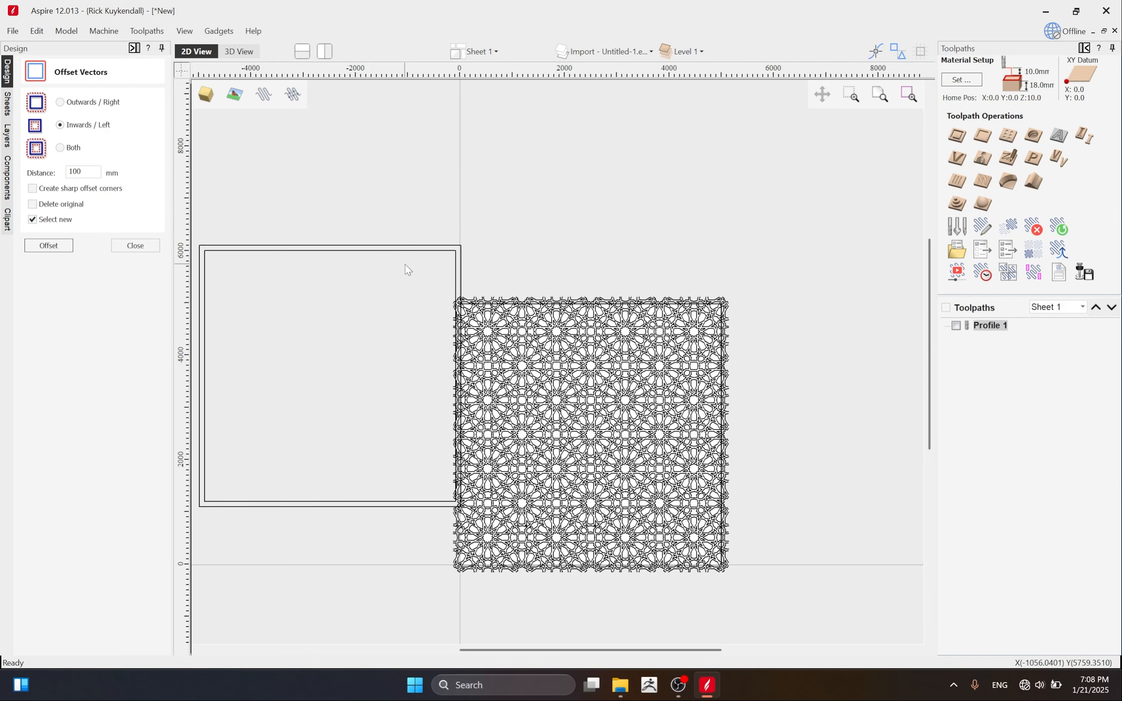
# Center the inner offset square on the job material over the pattern.
pyautogui.click(366, 251)
pyautogui.scroll(-2, 310, 267)
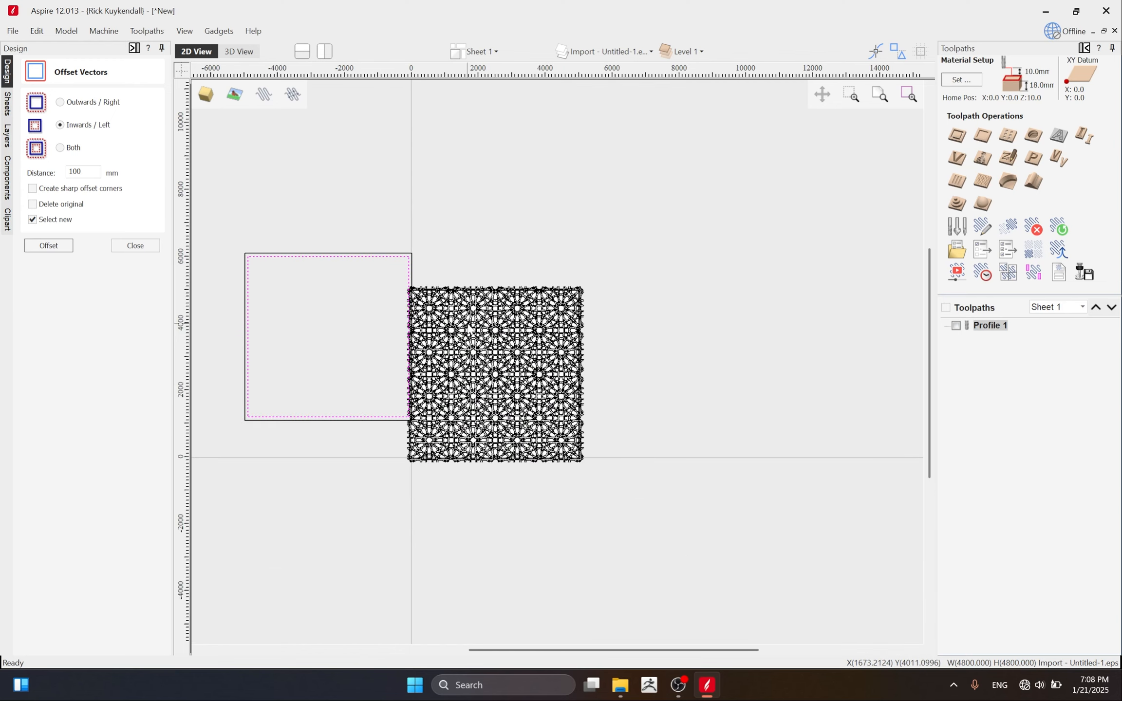
pyautogui.click(470, 329)
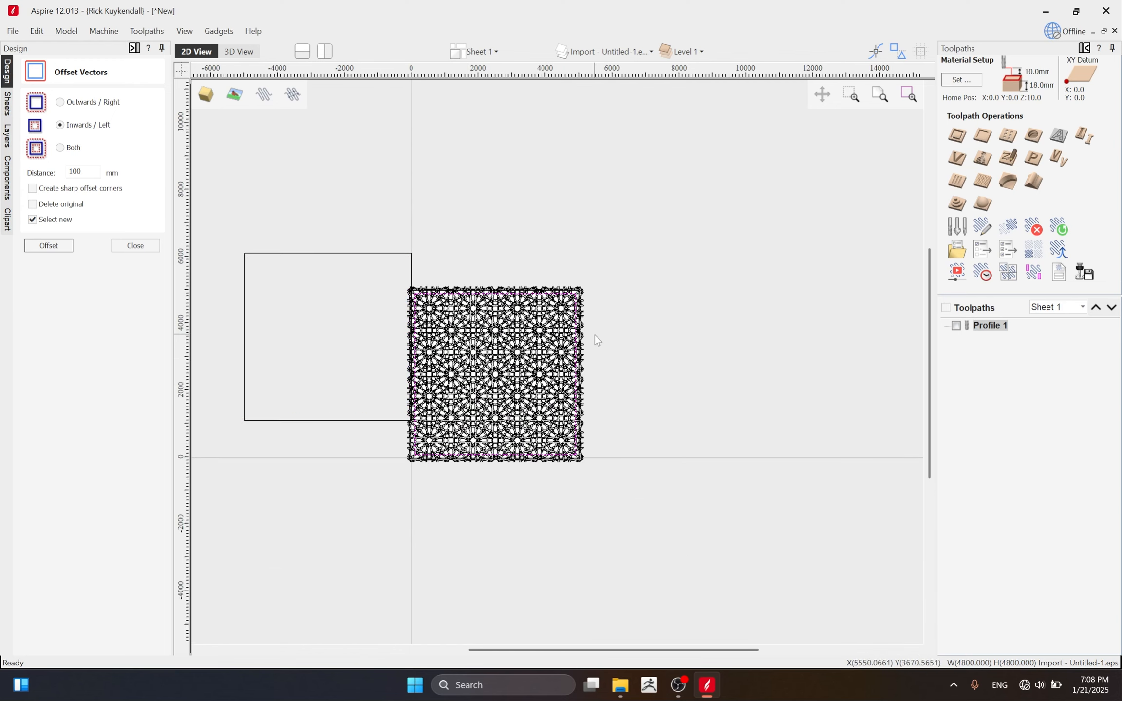
pyautogui.scroll(3, 438, 321)
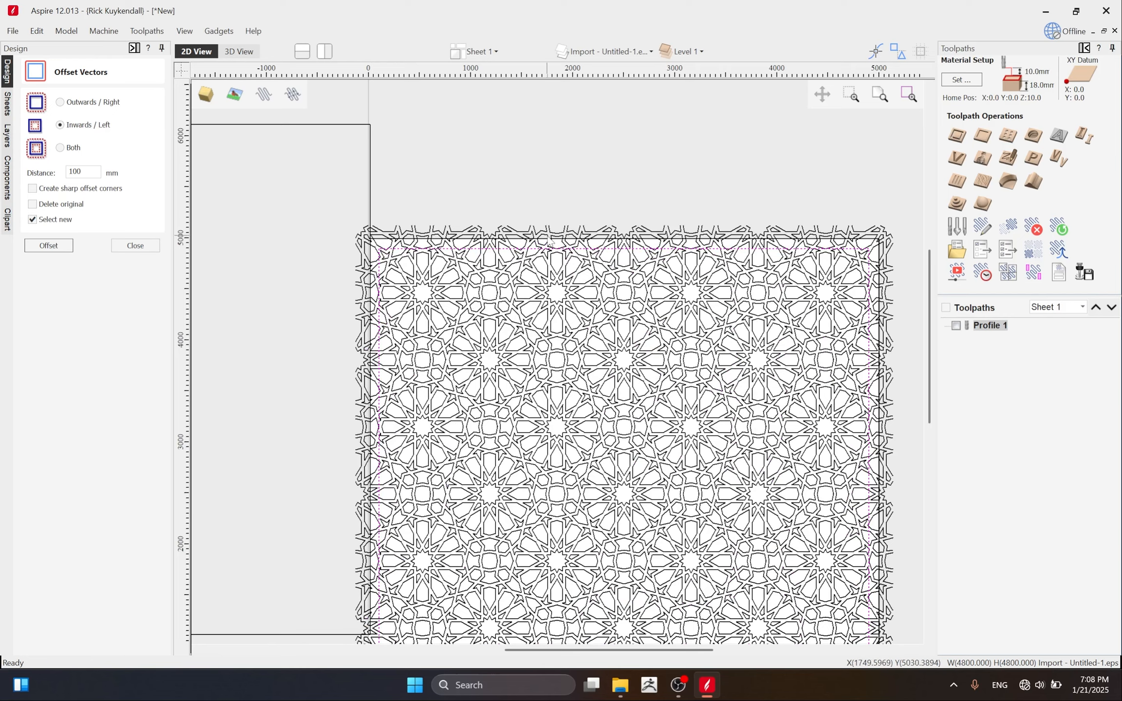
pyautogui.scroll(-3, 504, 309)
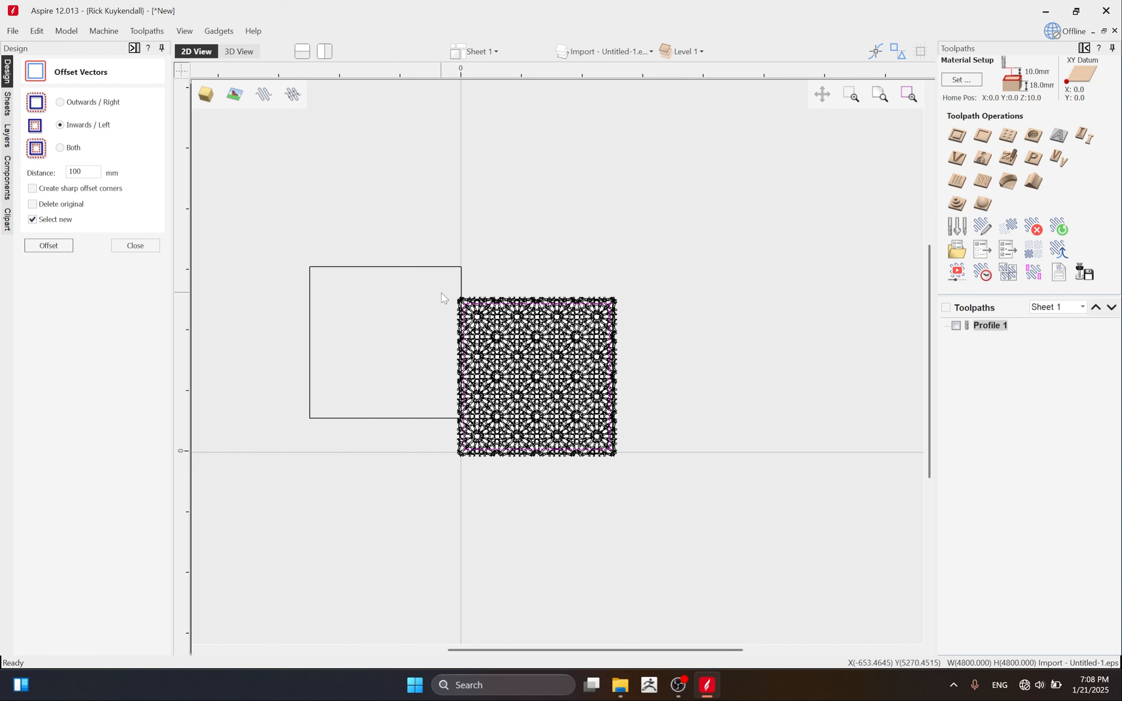
# Intersect the pattern with the inner offset square so only the pattern inside it is kept.
pyautogui.moveTo(435, 288); pyautogui.dragTo(691, 489)
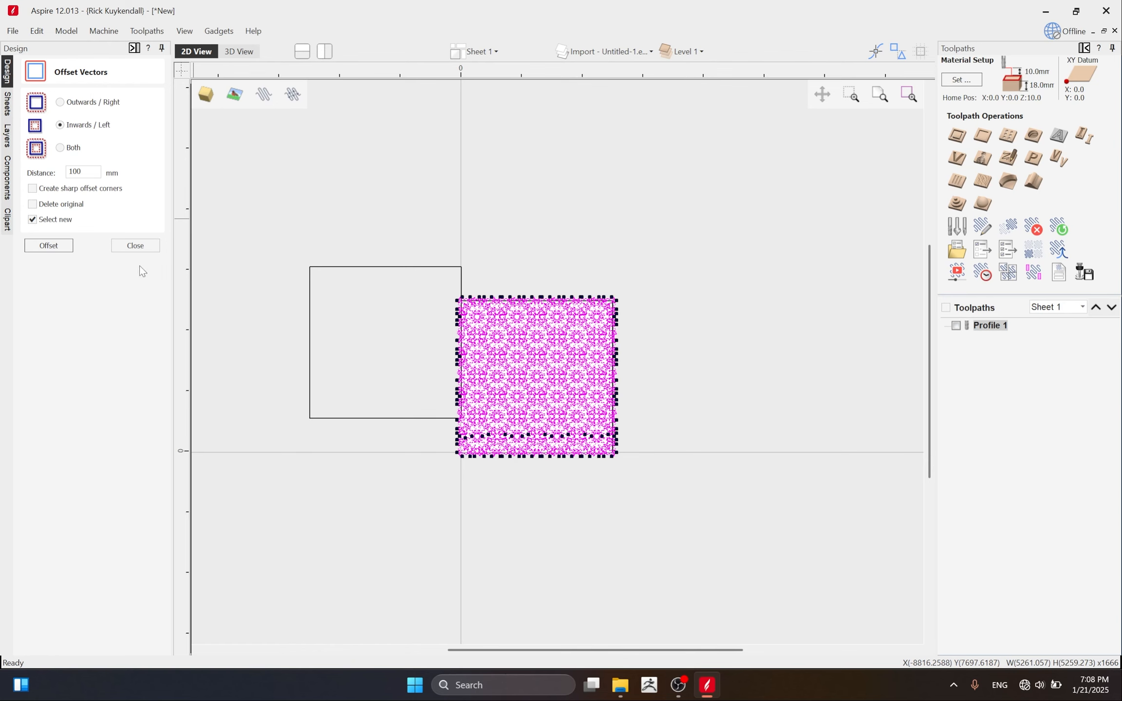
pyautogui.click(135, 245)
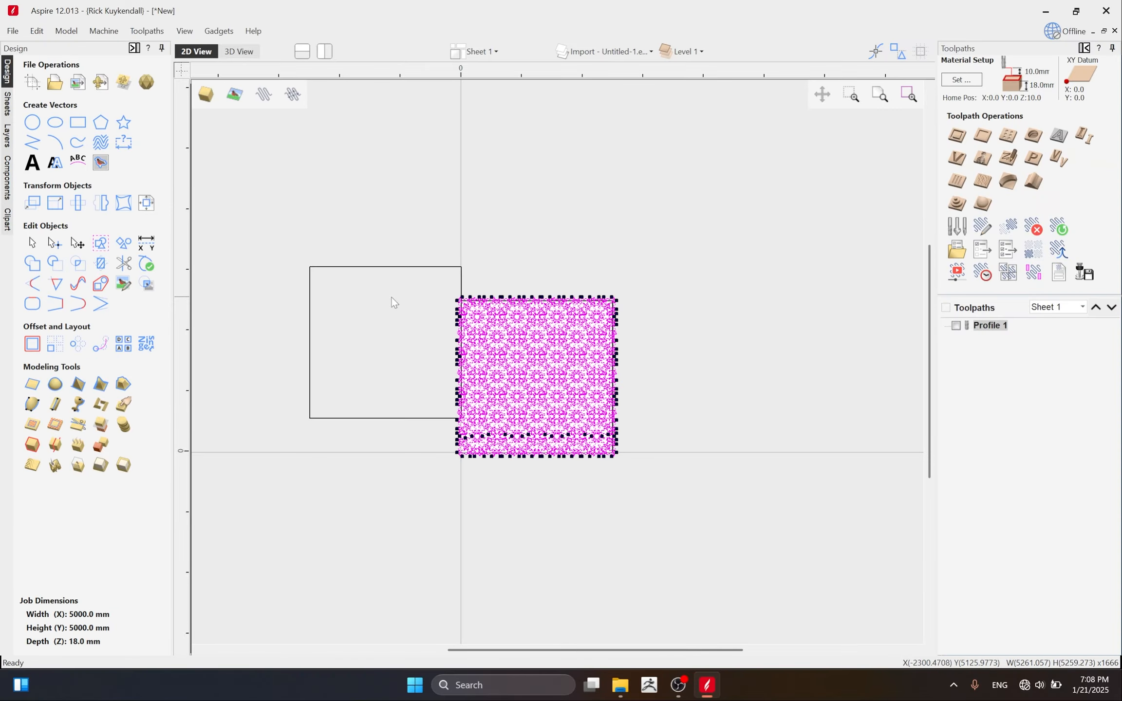
pyautogui.click(79, 265)
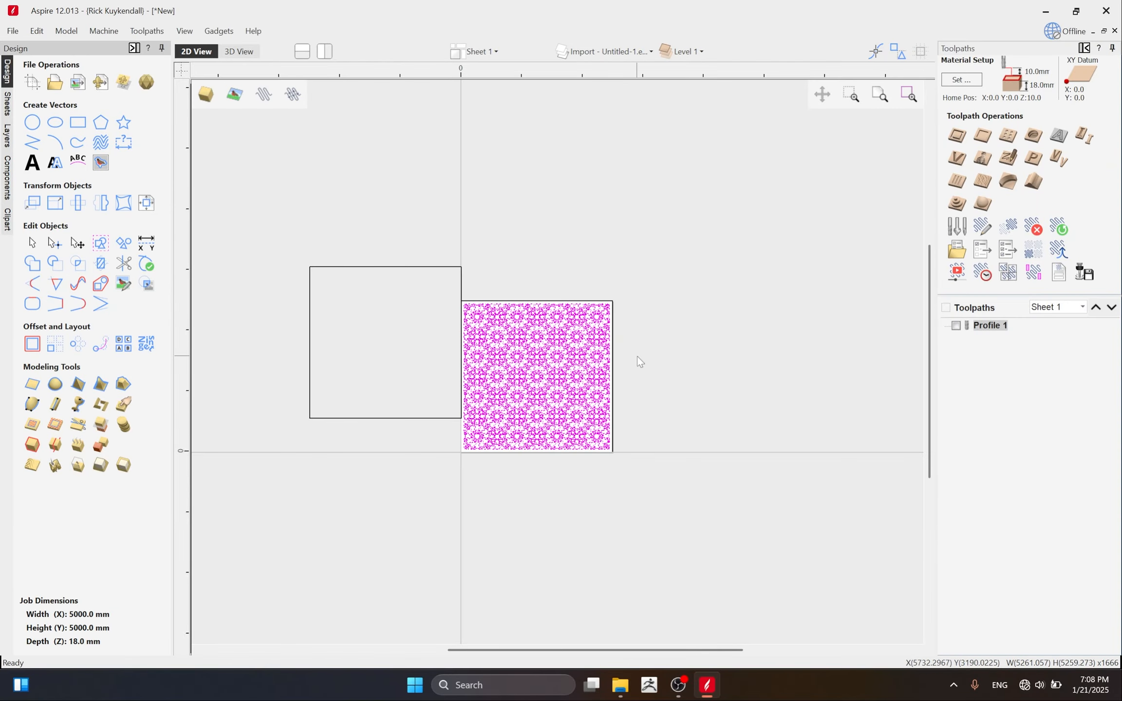
pyautogui.scroll(5, 637, 357)
pyautogui.scroll(-2, 598, 328)
pyautogui.scroll(5, 307, 186)
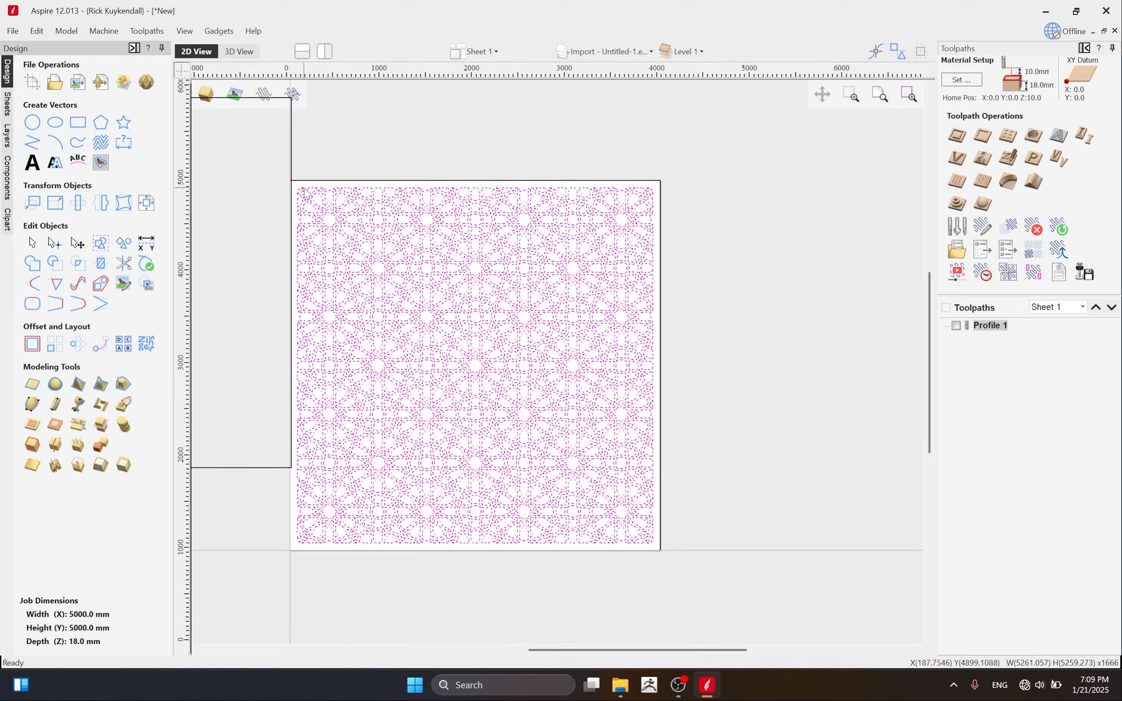
pyautogui.scroll(-3, 550, 192)
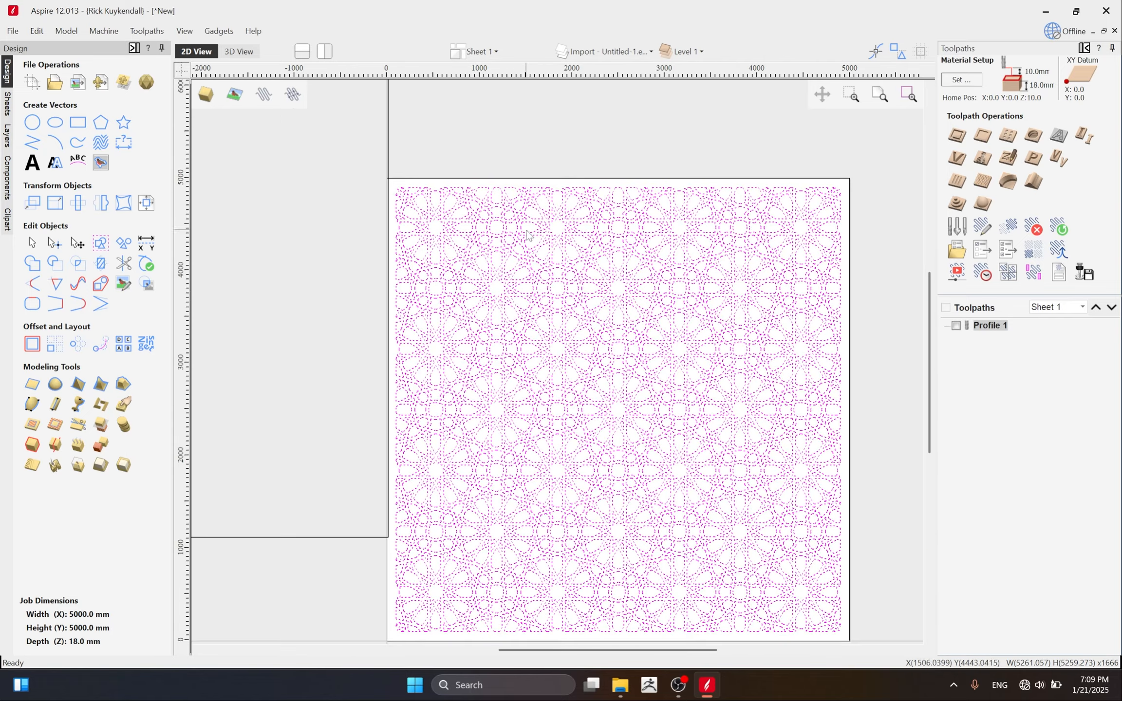
pyautogui.click(338, 362)
pyautogui.scroll(3, 446, 361)
pyautogui.scroll(-5, 445, 361)
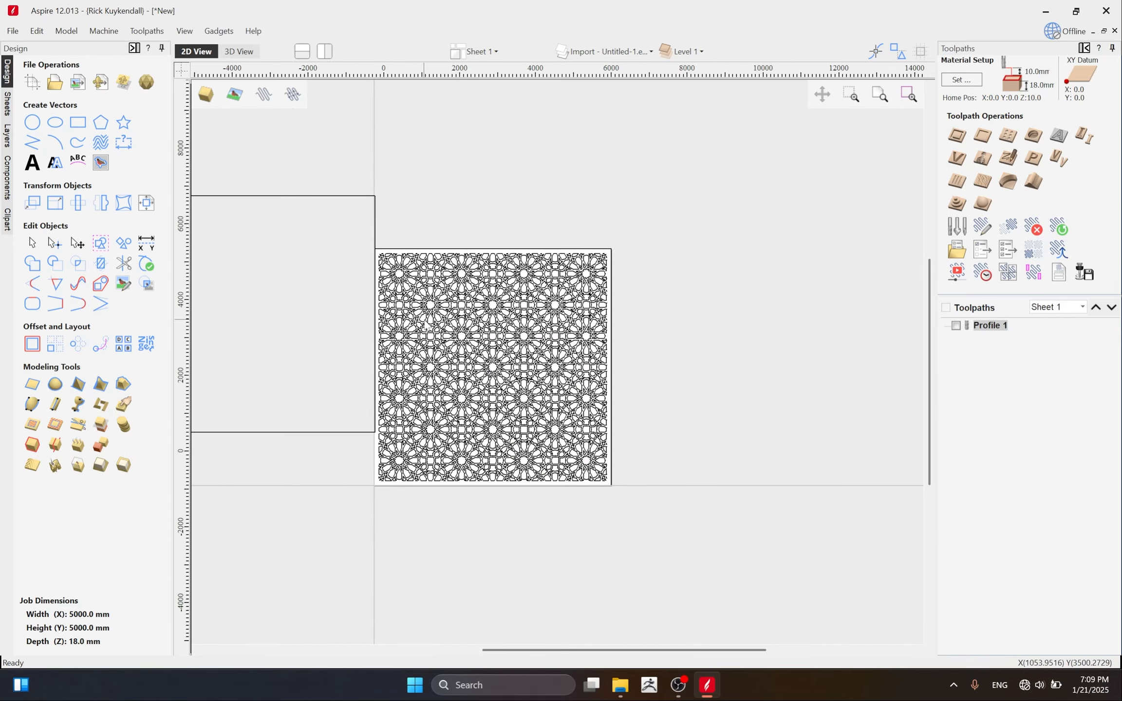
# Center the outer 5000 mm square on the job material as a border around the trimmed pattern.
pyautogui.click(245, 264)
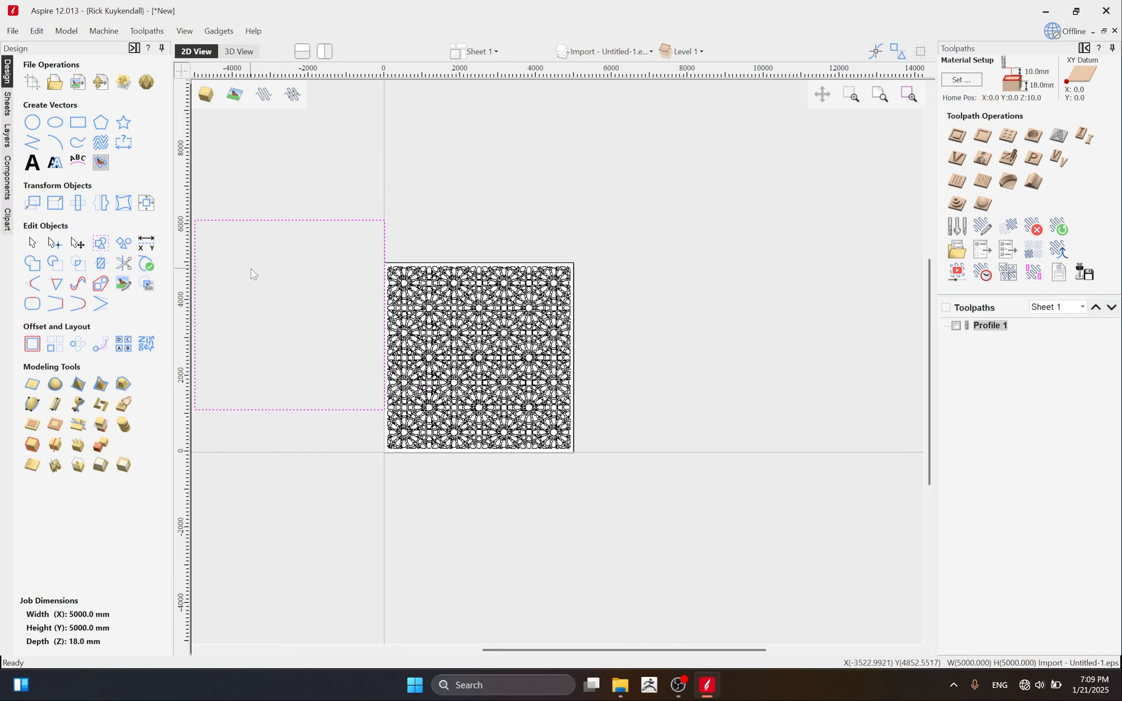
pyautogui.press('F9')
pyautogui.click(630, 276)
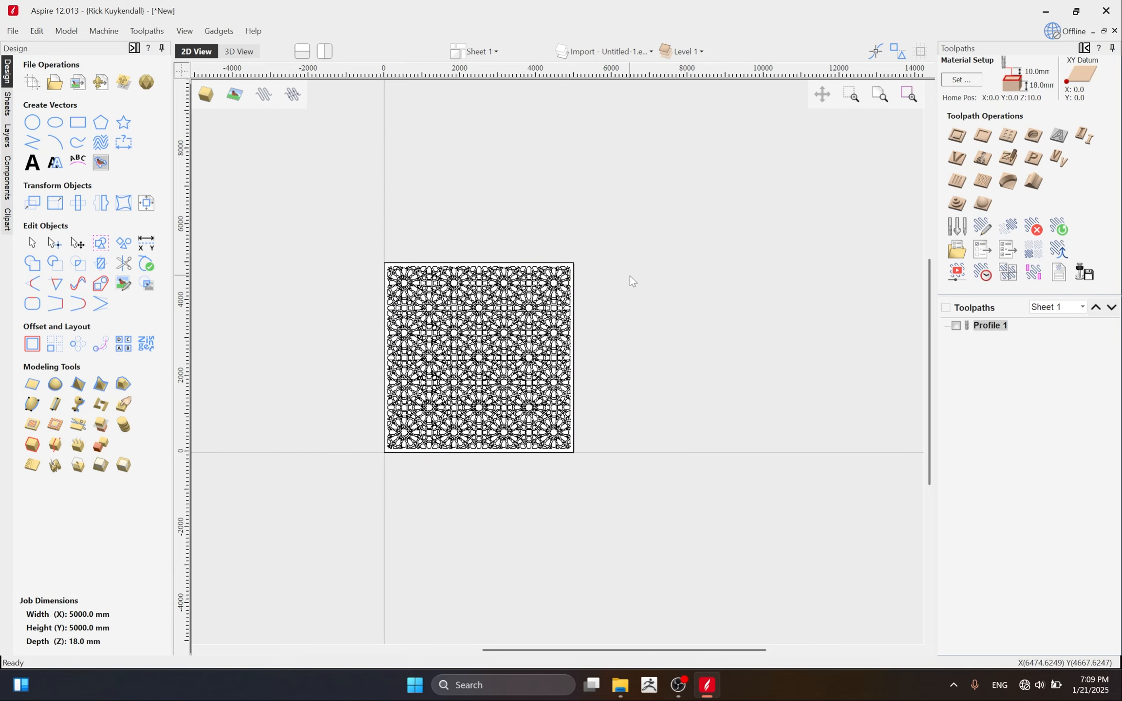
pyautogui.scroll(3, 433, 278)
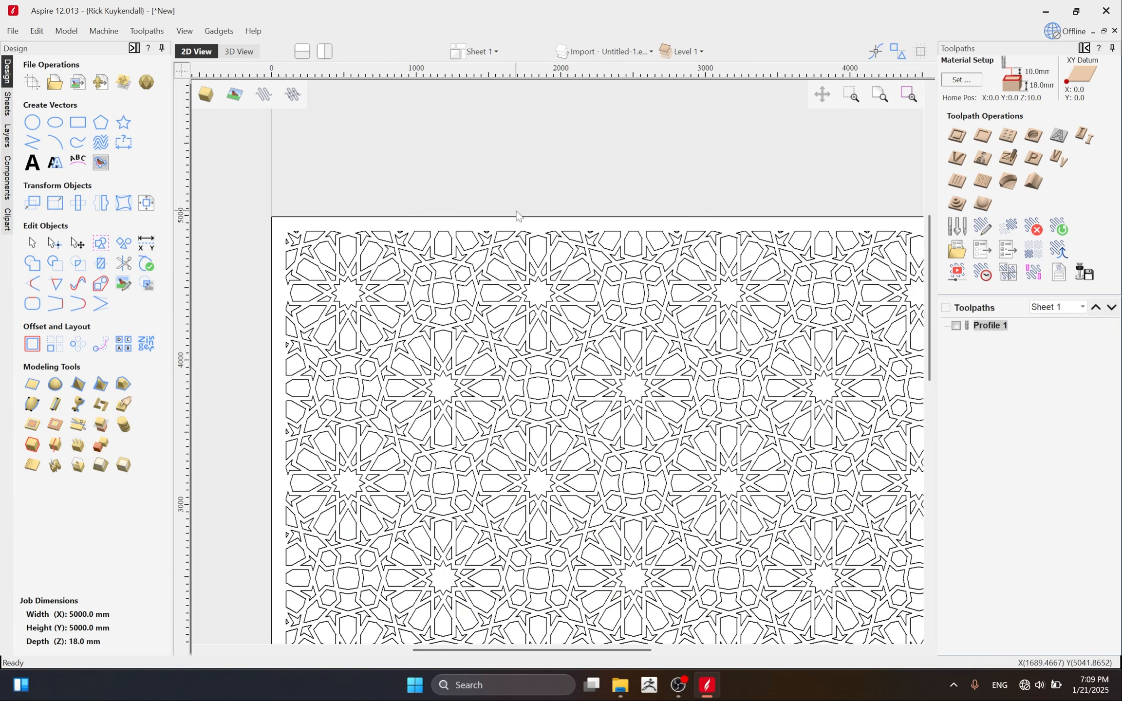
# Group all the trimmed pattern vectors, leaving the outer border square out of the group.
pyautogui.scroll(-3, 517, 215)
pyautogui.moveTo(360, 183); pyautogui.dragTo(757, 512)
pyautogui.scroll(1, 447, 147)
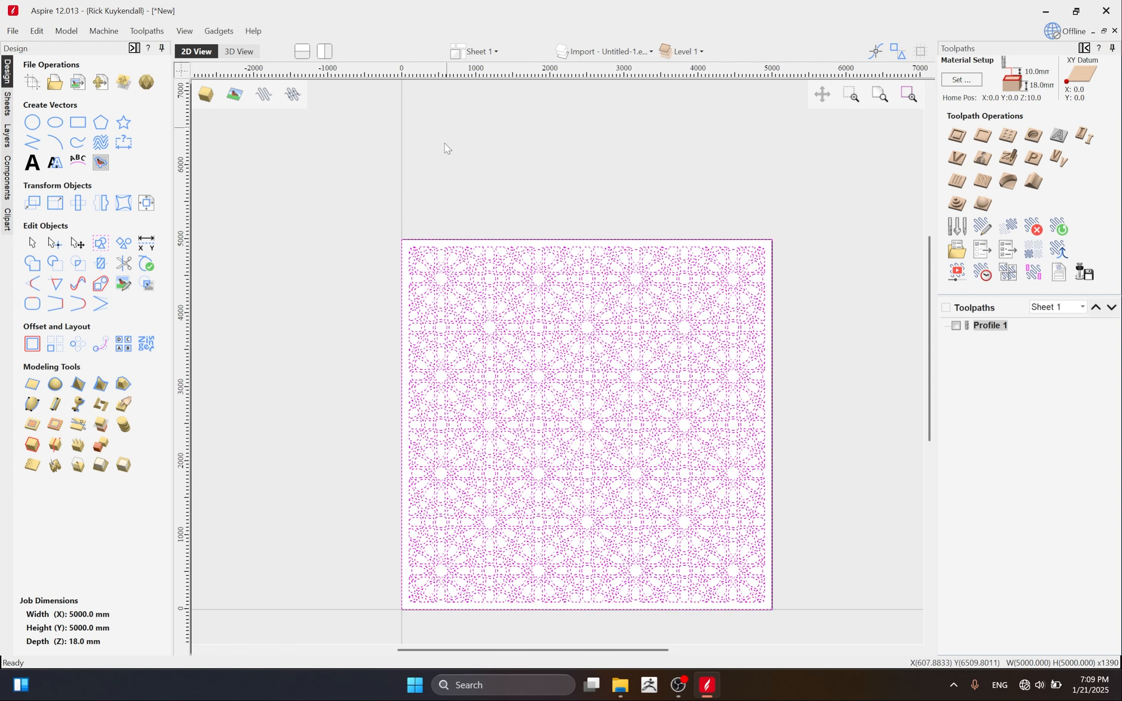
pyautogui.scroll(2, 447, 148)
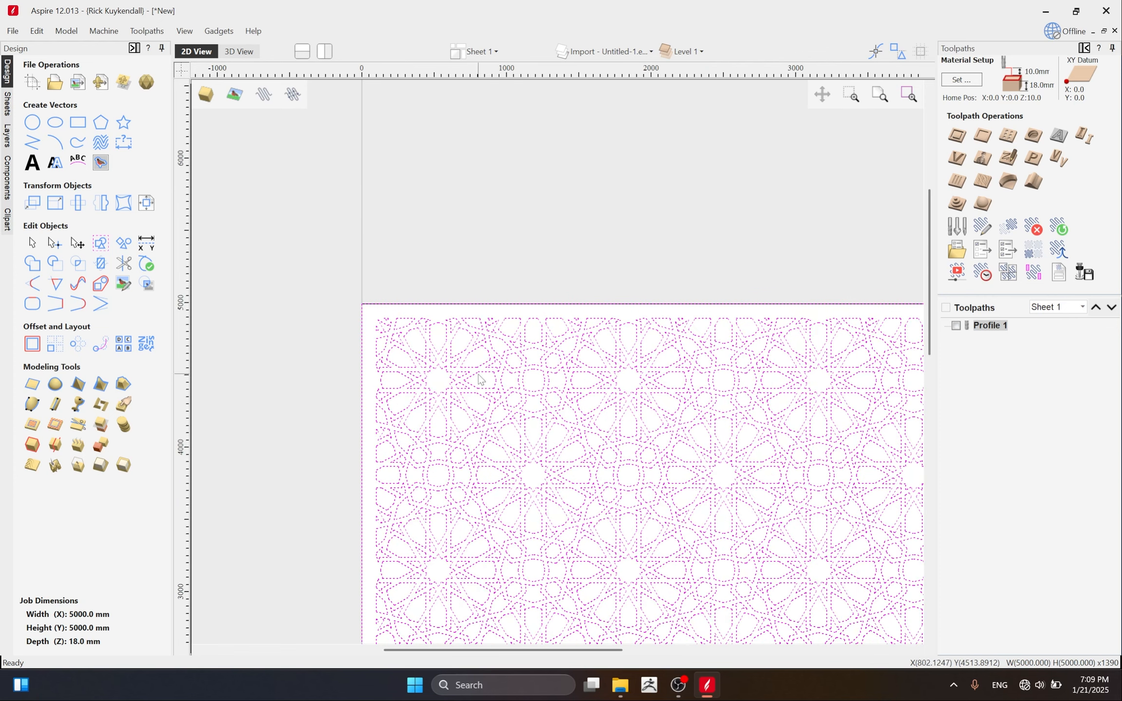
pyautogui.keyDown('shift'); pyautogui.click(392, 304); pyautogui.keyUp('shift')
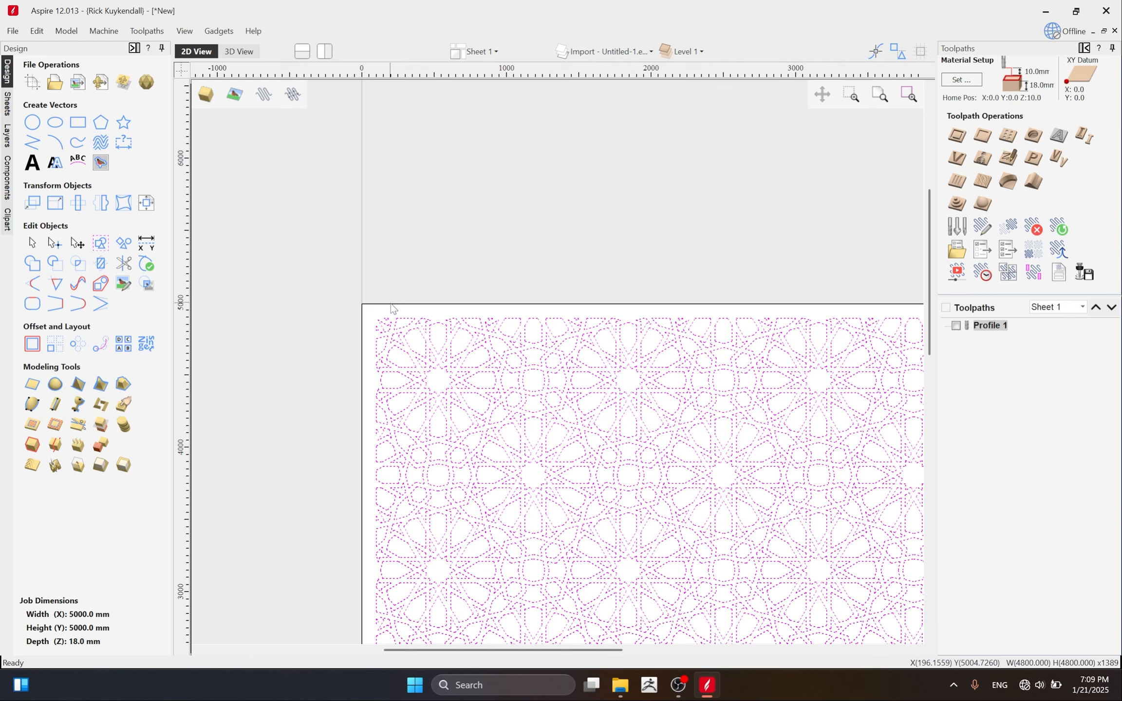
pyautogui.press('g')
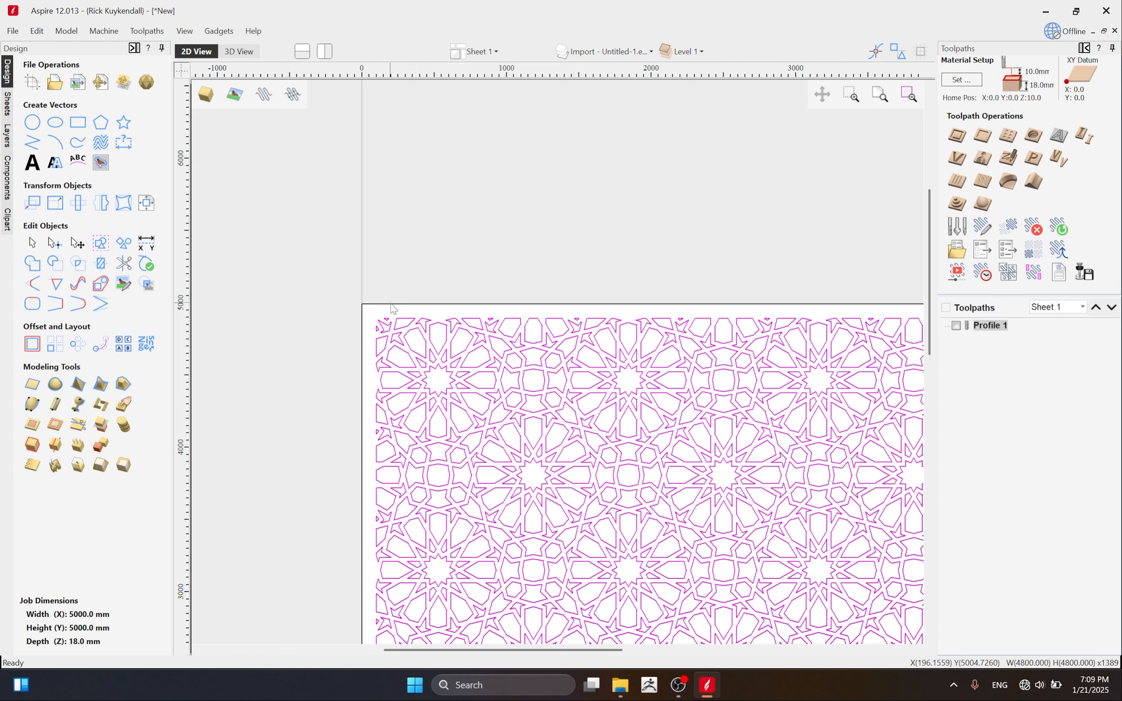
pyautogui.scroll(-5, 388, 283)
pyautogui.scroll(2, 678, 419)
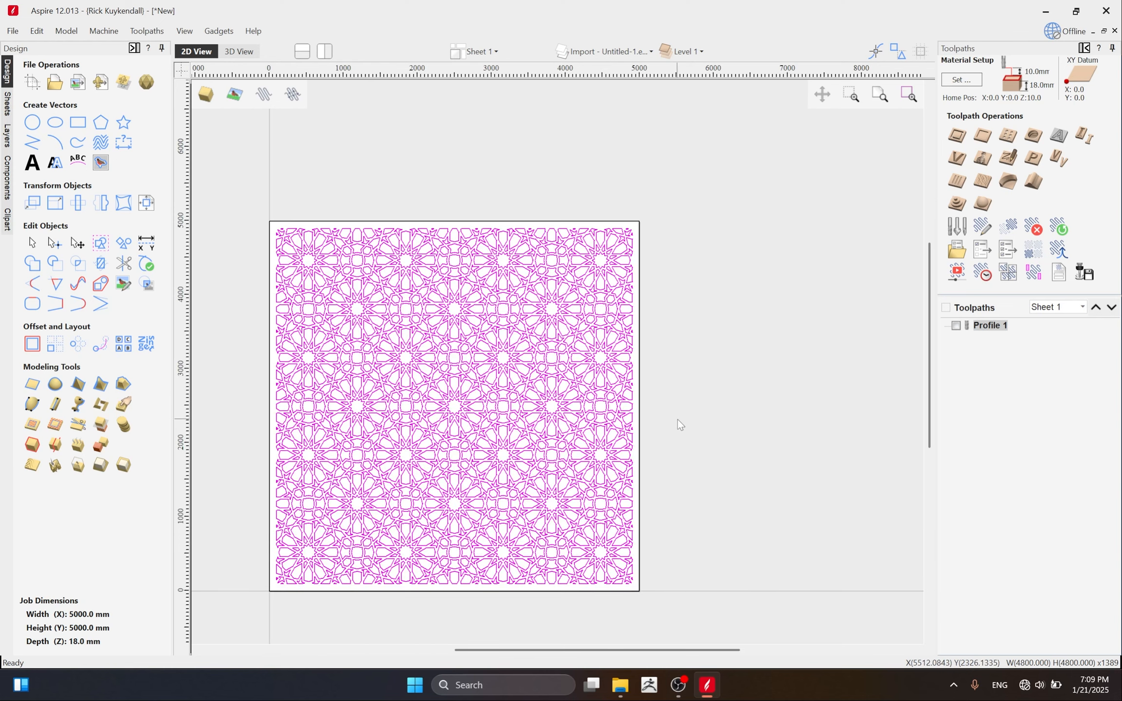
pyautogui.click(798, 304)
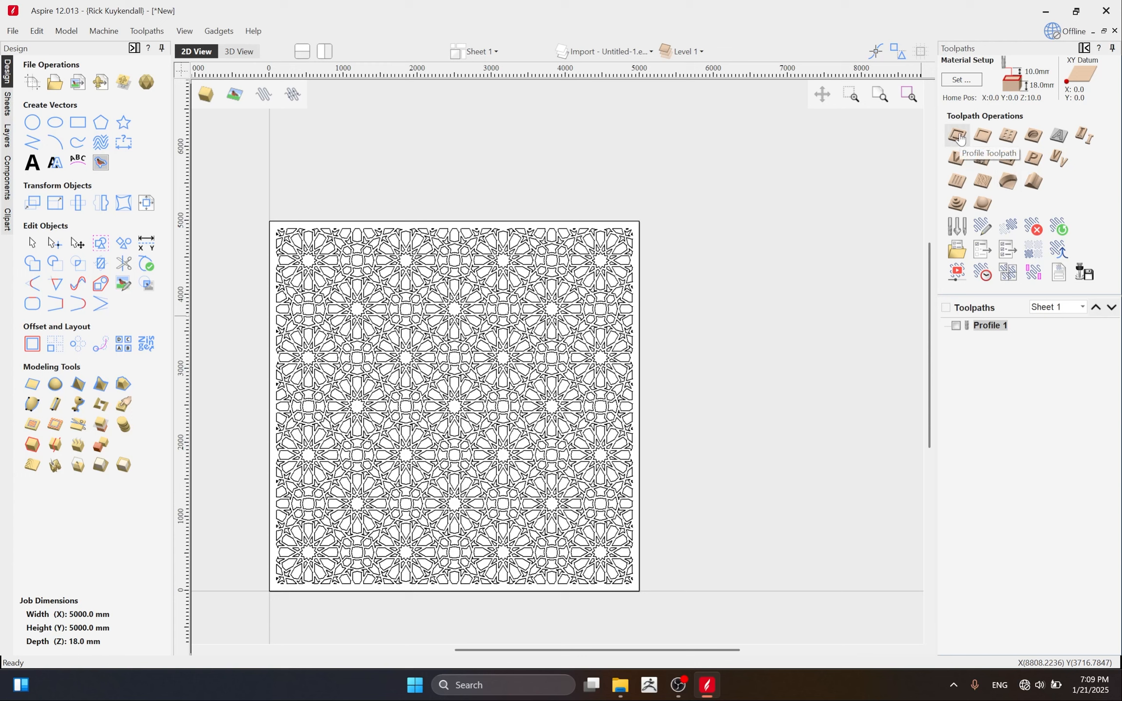
# Start a 2D profile toolpath and set its cut depth to 18 mm.
pyautogui.moveTo(992, 329)
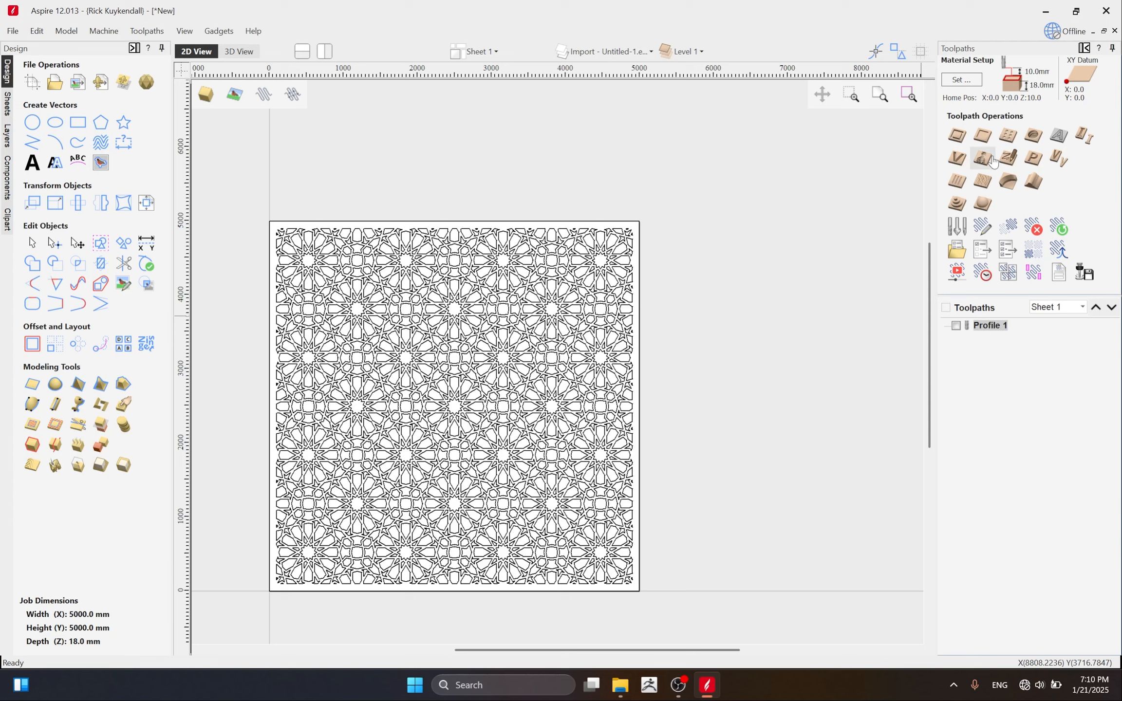
pyautogui.click(989, 232)
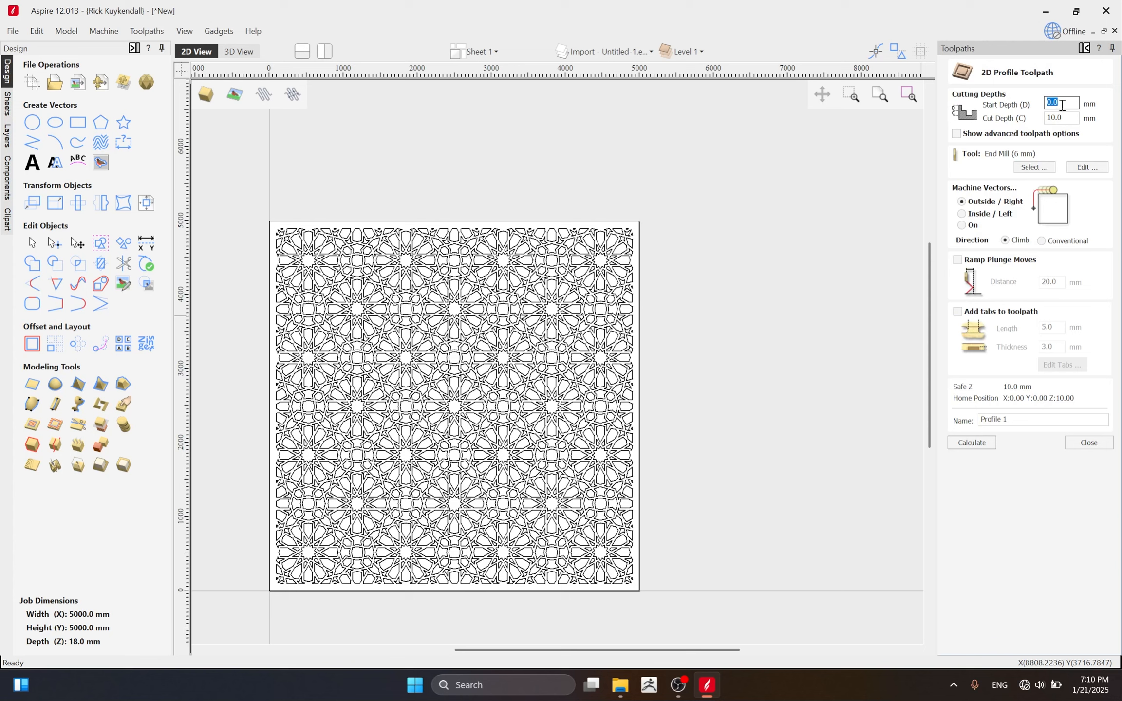
pyautogui.click(1048, 118)
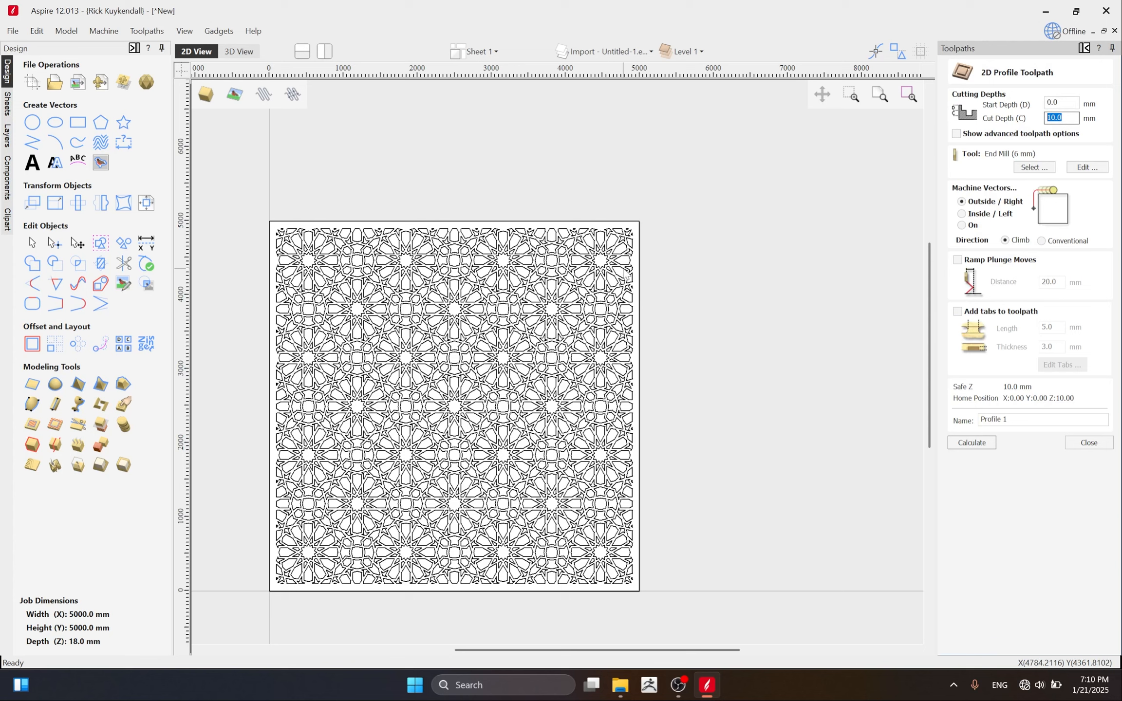
pyautogui.write('18')
# Choose the metric 6 mm end mill and set its pass depth to 9 mm and spindle speed to 1500 r.p.m.
pyautogui.click(1021, 166)
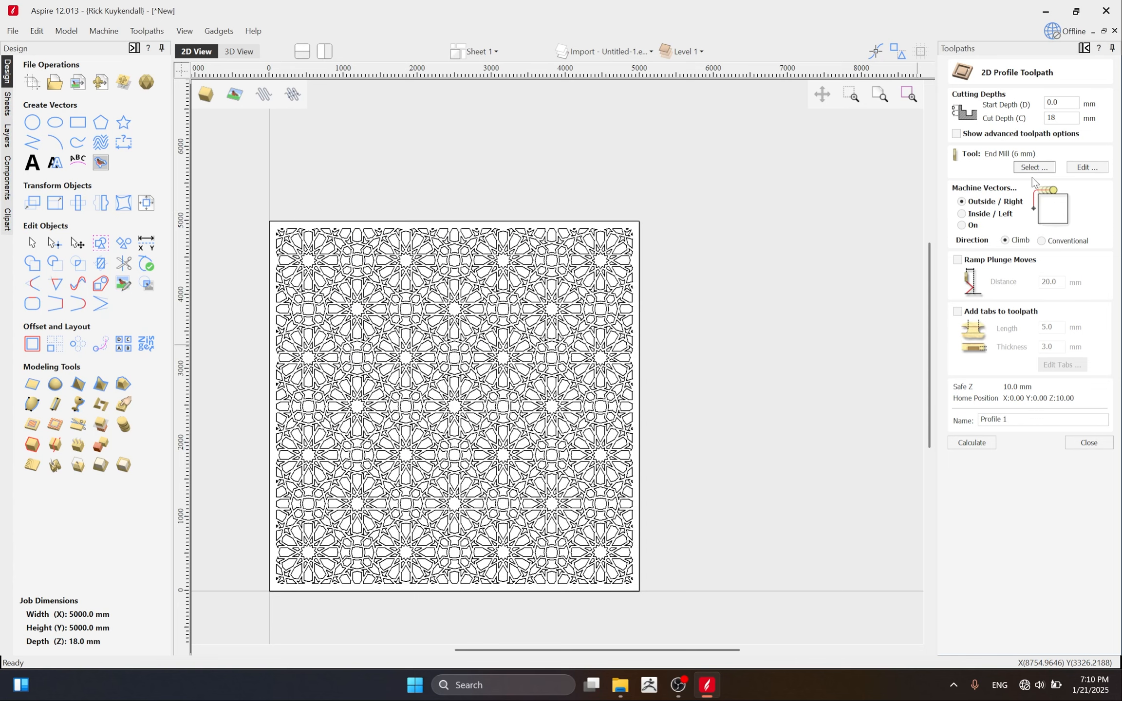
pyautogui.click(1032, 167)
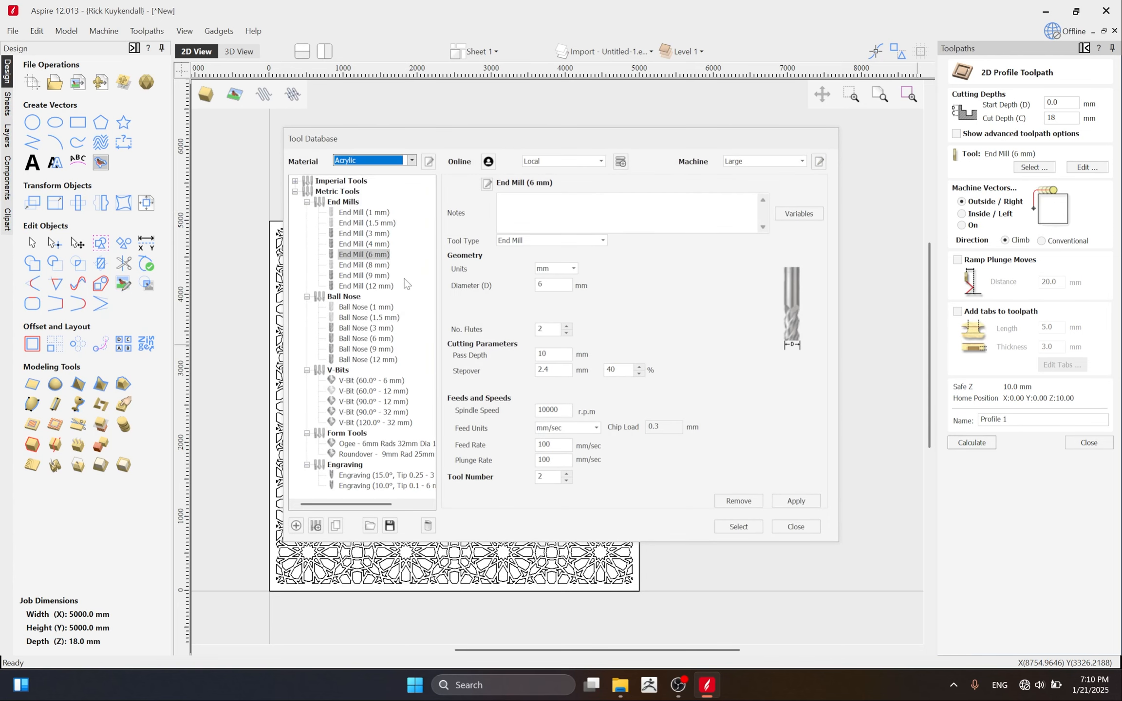
pyautogui.click(363, 256)
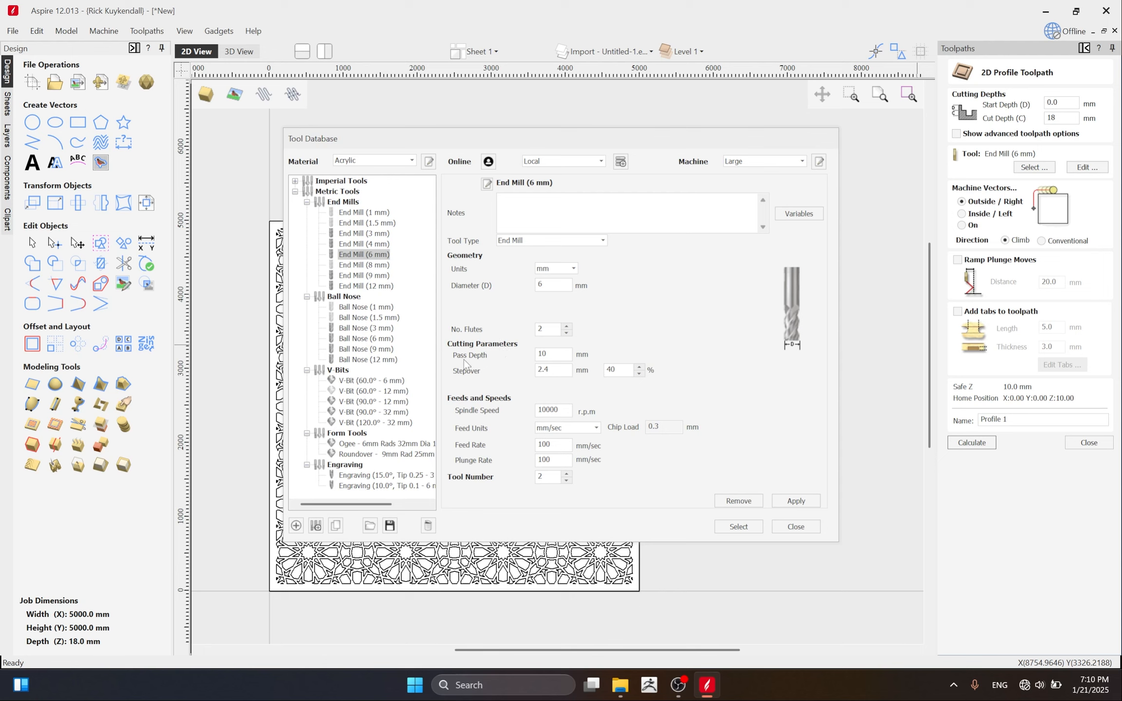
pyautogui.doubleClick(542, 354)
pyautogui.moveTo(565, 411); pyautogui.dragTo(510, 410)
pyautogui.write('15')
pyautogui.click(555, 370)
# Set the end mill's plunge rate to 50 mm/sec, apply the changes and assign the tool to the toolpath.
pyautogui.moveTo(558, 444); pyautogui.dragTo(518, 444)
pyautogui.moveTo(558, 461); pyautogui.dragTo(498, 461)
pyautogui.write('50')
pyautogui.click(790, 505)
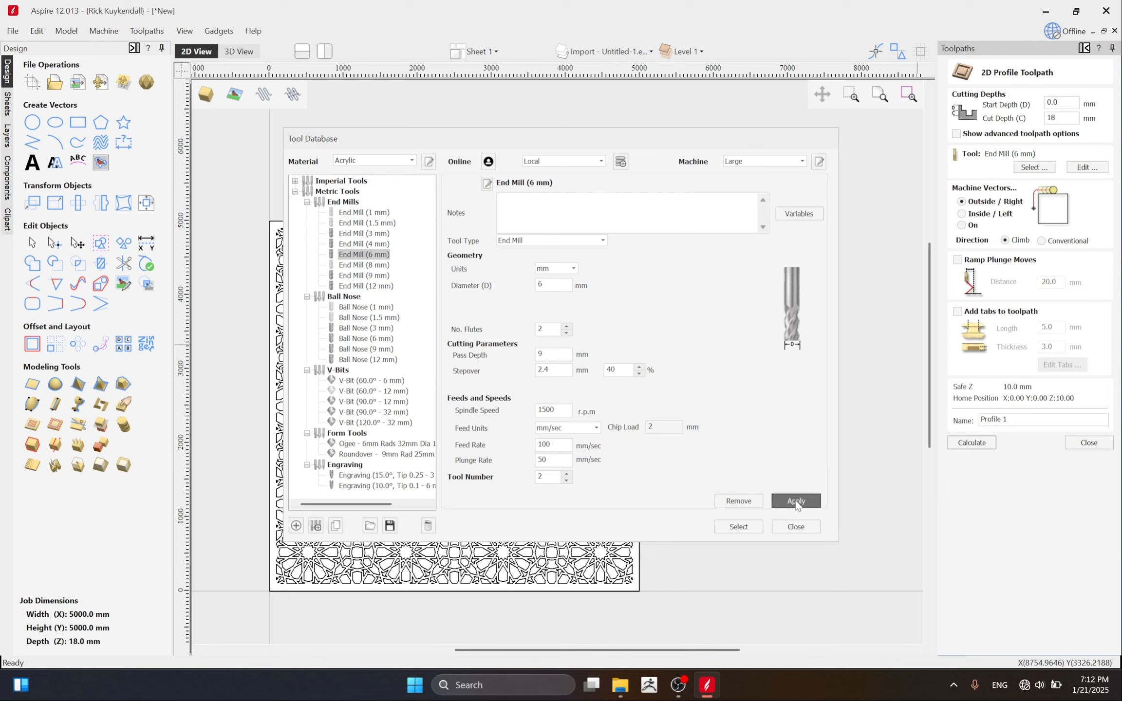
pyautogui.click(738, 527)
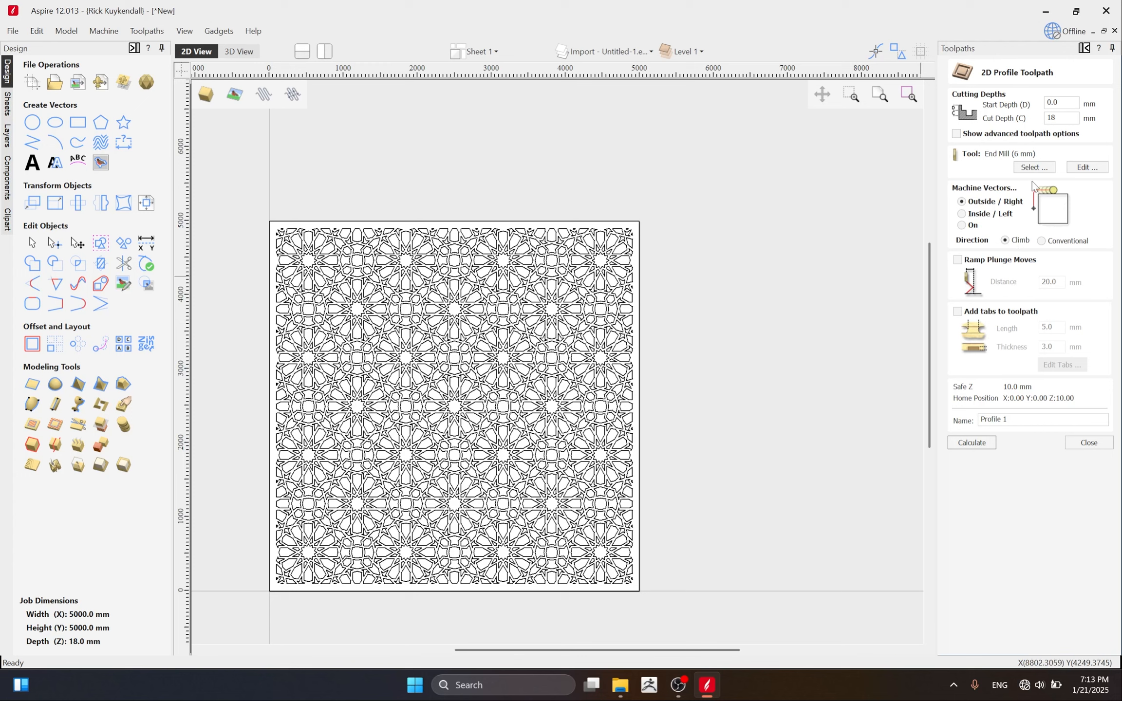
# Compare the Conventional and Climb cutting directions while examining the pattern shapes up close, keeping Climb selected.
pyautogui.click(1041, 240)
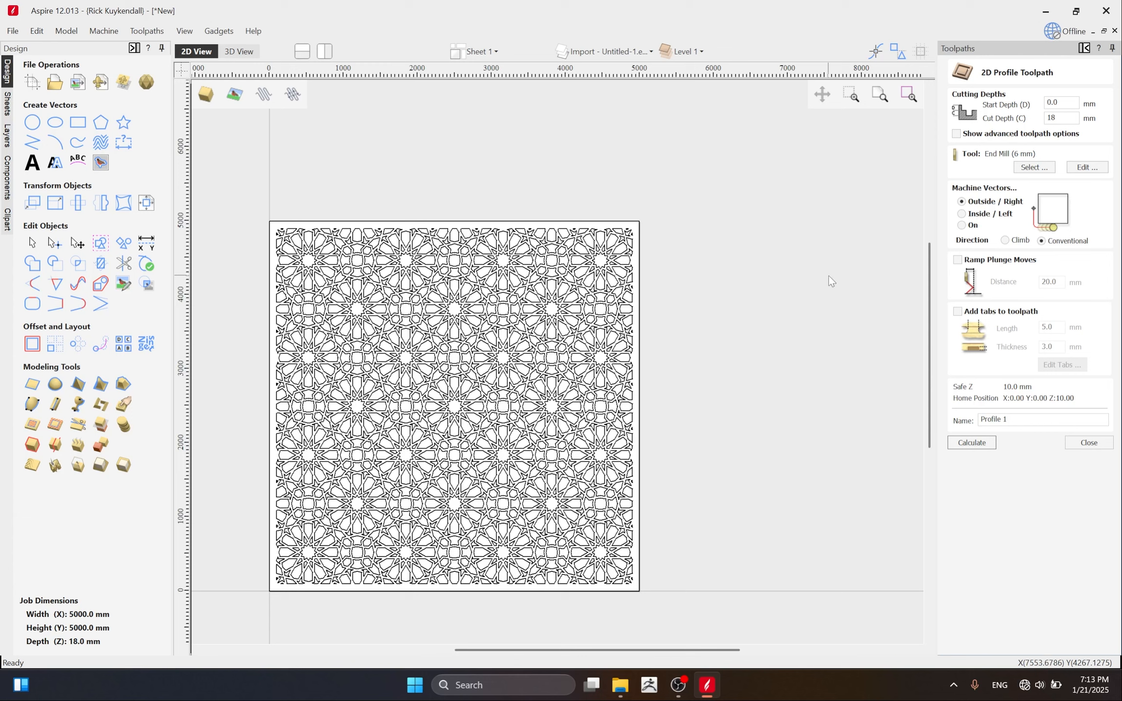
pyautogui.click(1005, 240)
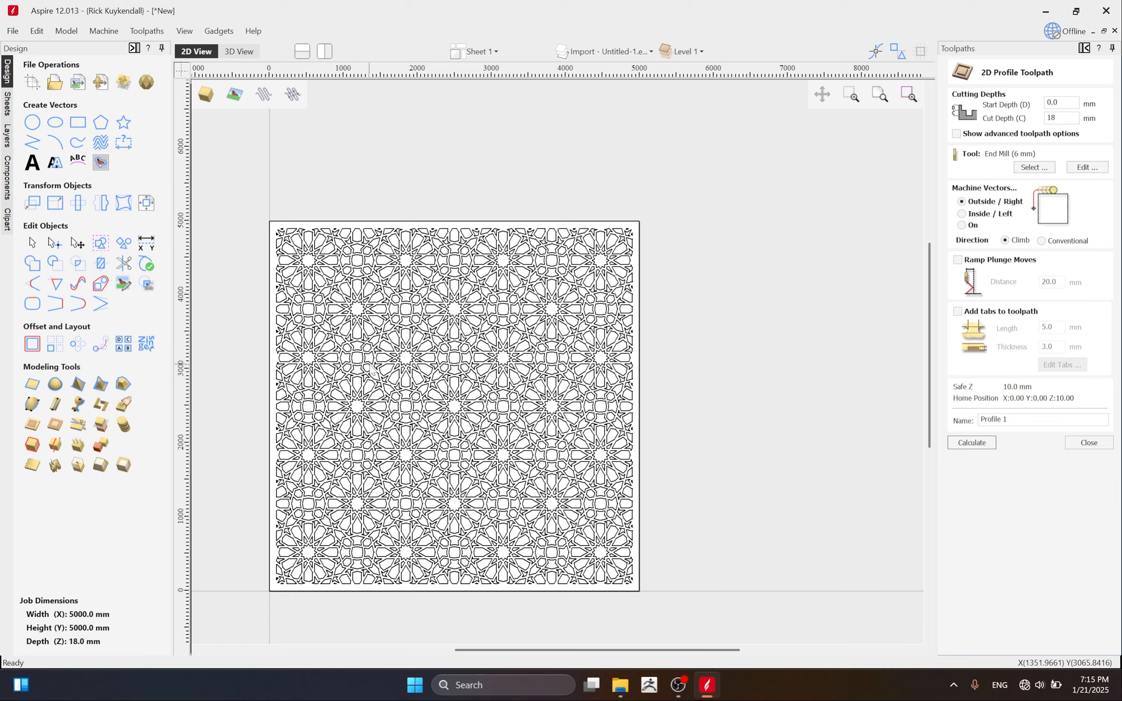
pyautogui.scroll(2, 373, 370)
pyautogui.scroll(1, 384, 363)
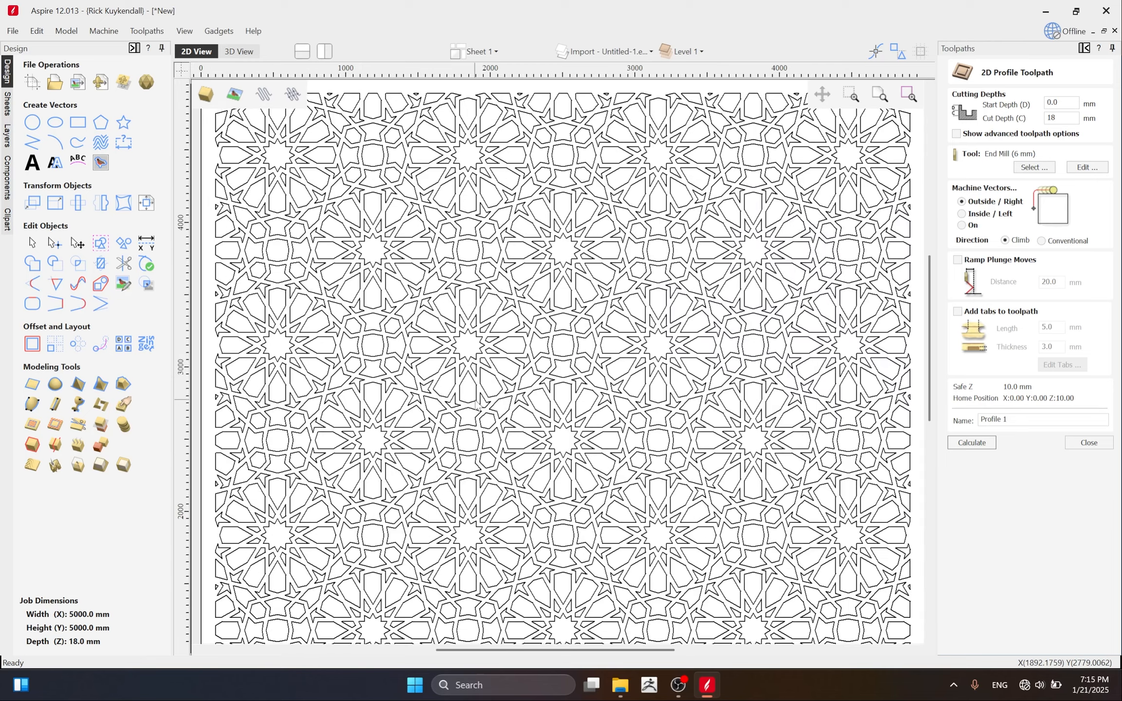
pyautogui.scroll(-2, 475, 404)
pyautogui.scroll(1, 458, 473)
pyautogui.scroll(1, 457, 472)
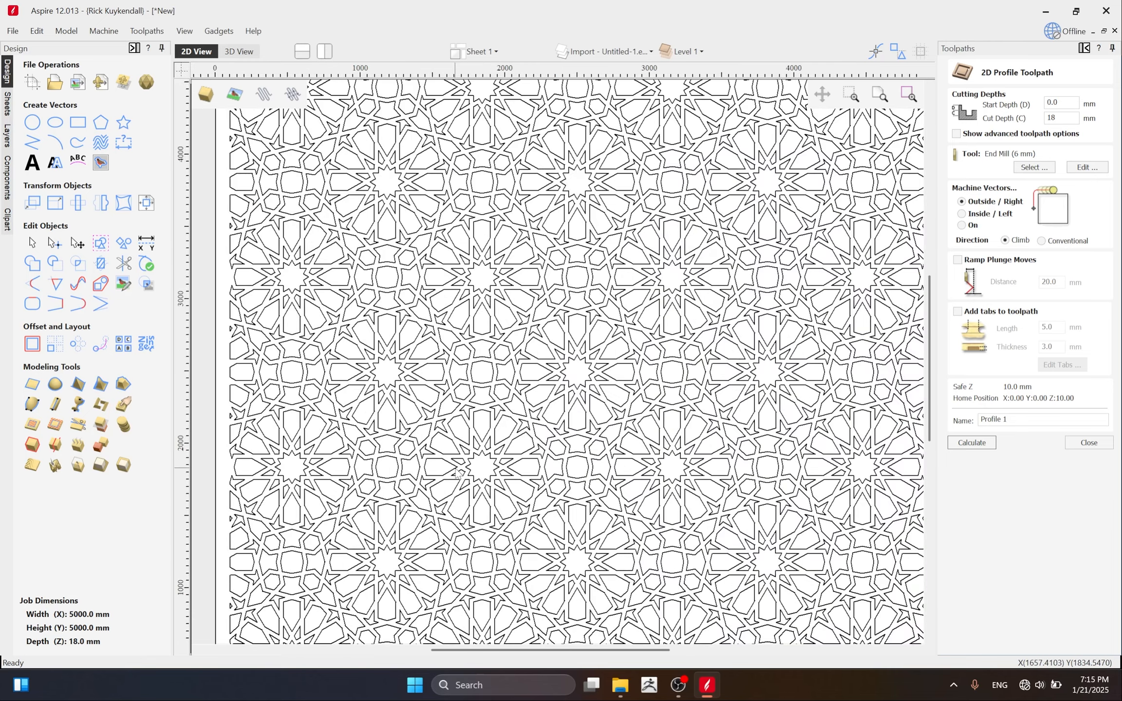
pyautogui.scroll(1, 421, 404)
pyautogui.scroll(1, 409, 414)
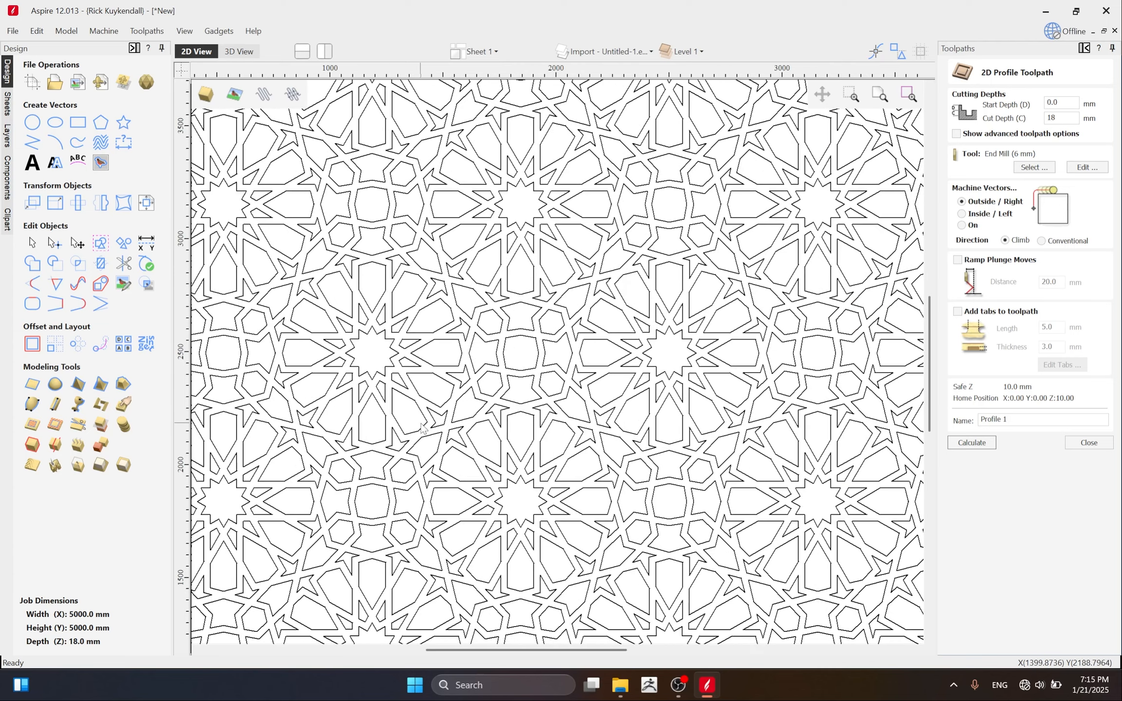
pyautogui.scroll(-1, 423, 421)
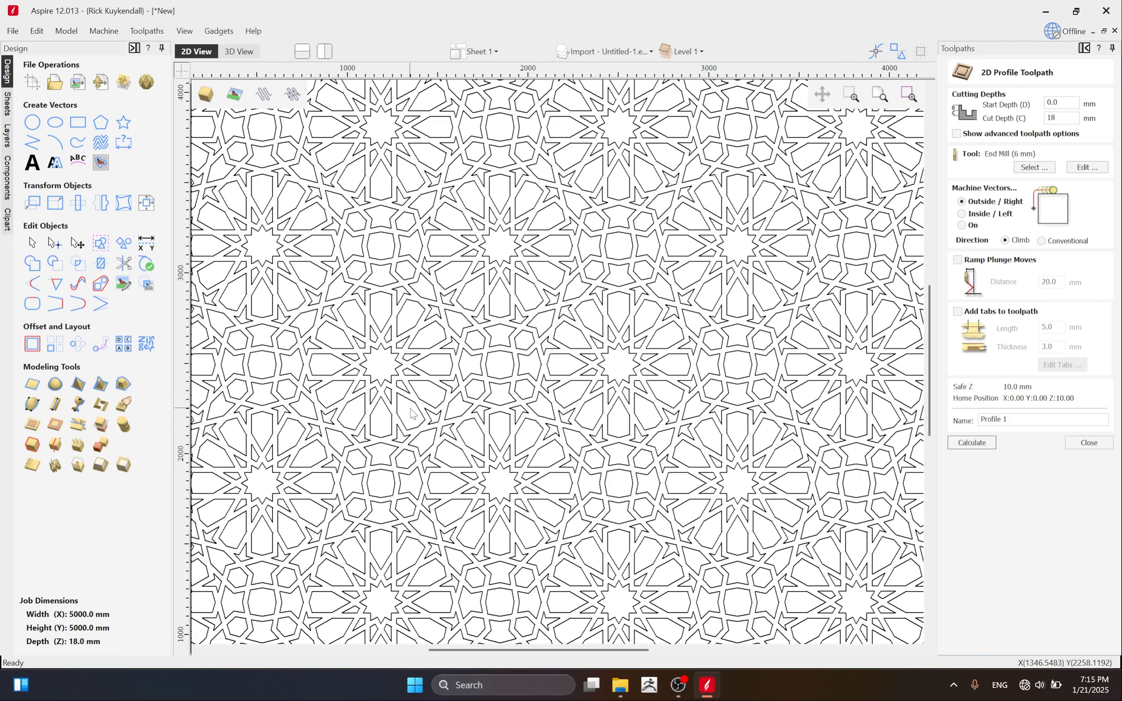
pyautogui.scroll(2, 416, 412)
pyautogui.scroll(1, 417, 412)
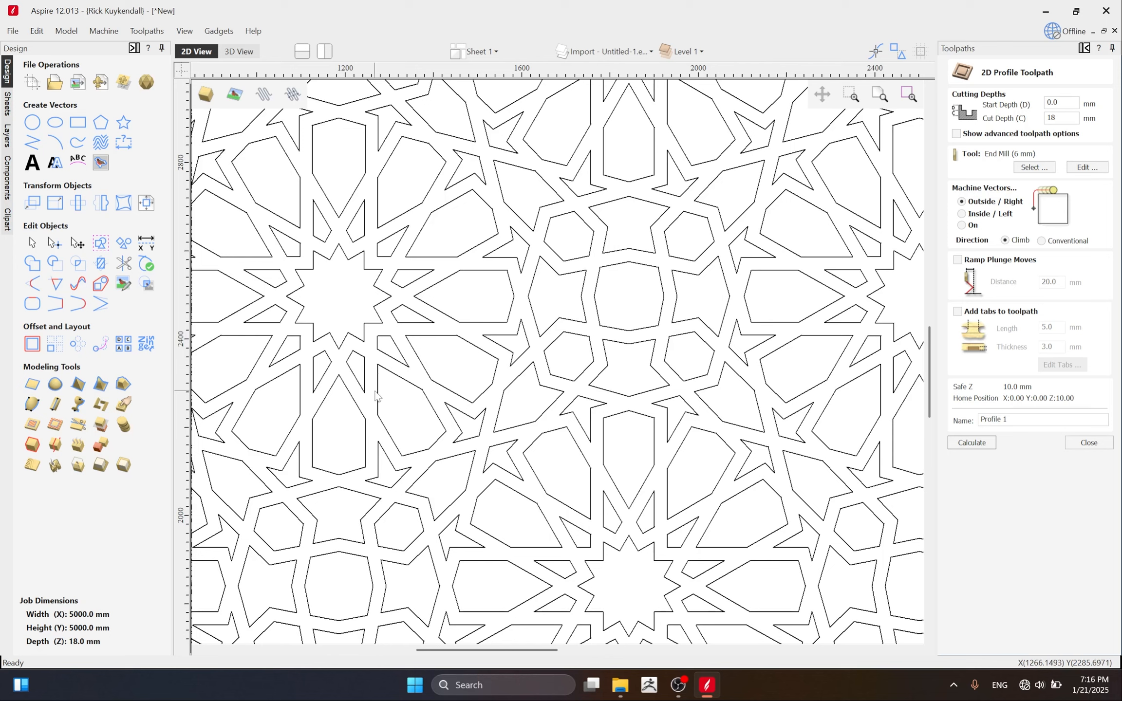
pyautogui.click(1042, 241)
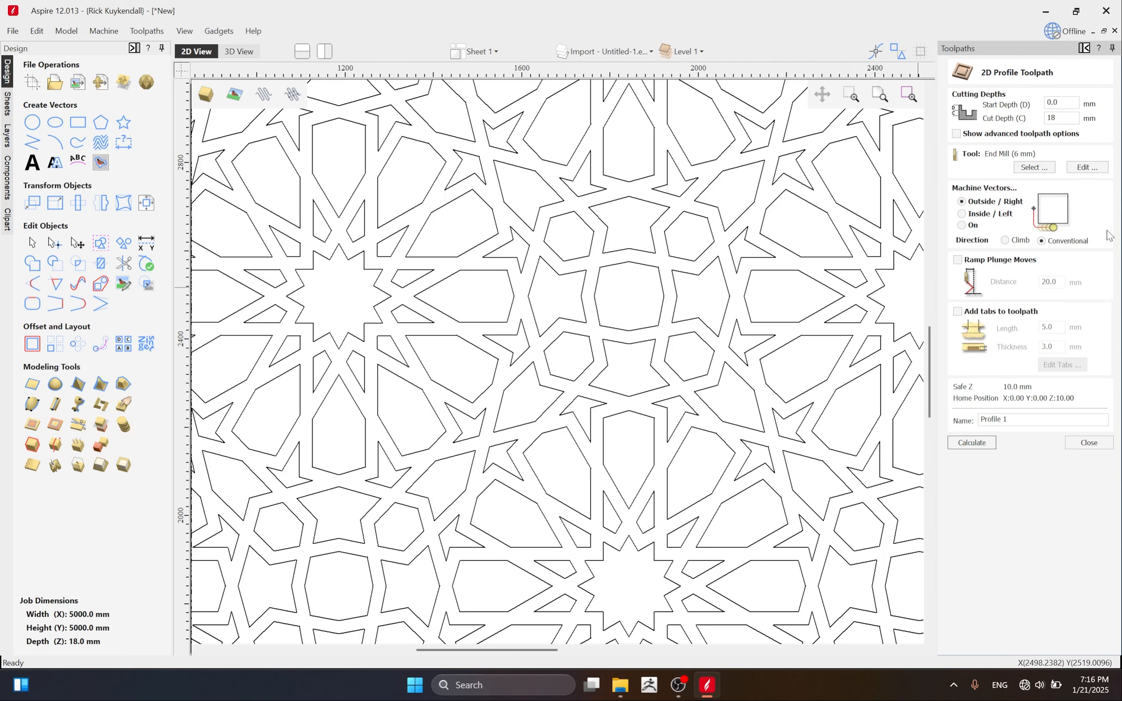
pyautogui.click(1005, 241)
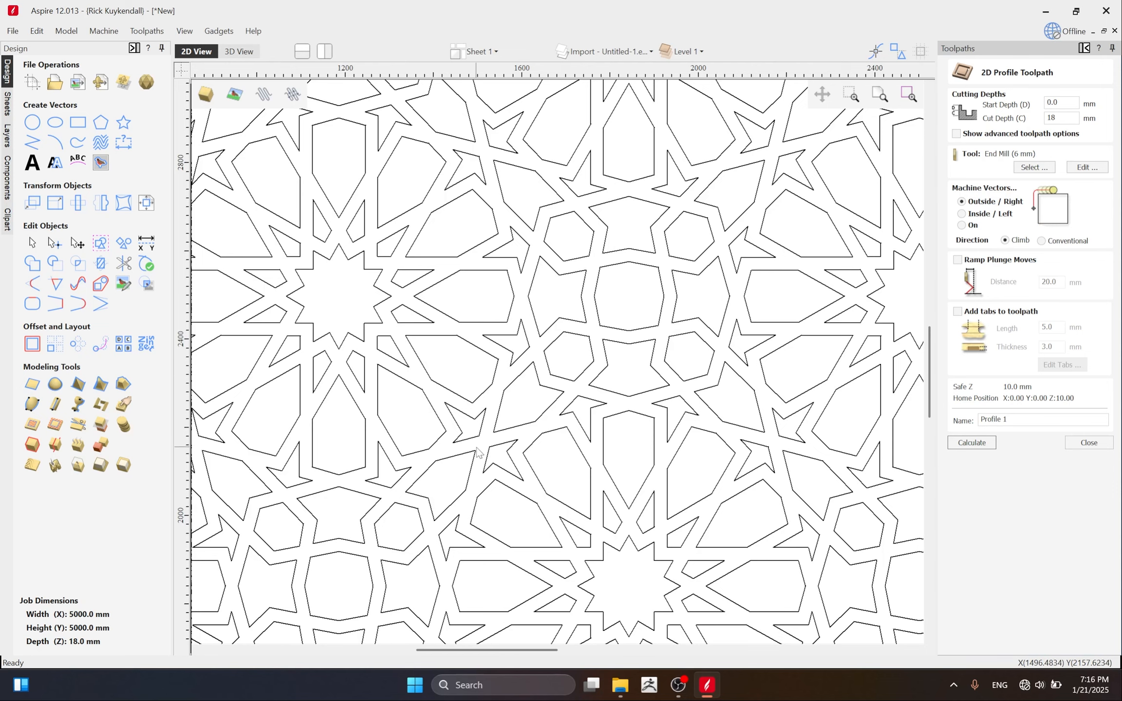
# Select the whole pattern together with its outer border and calculate the outside climb profile toolpath.
pyautogui.scroll(-3, 600, 374)
pyautogui.scroll(-4, 600, 374)
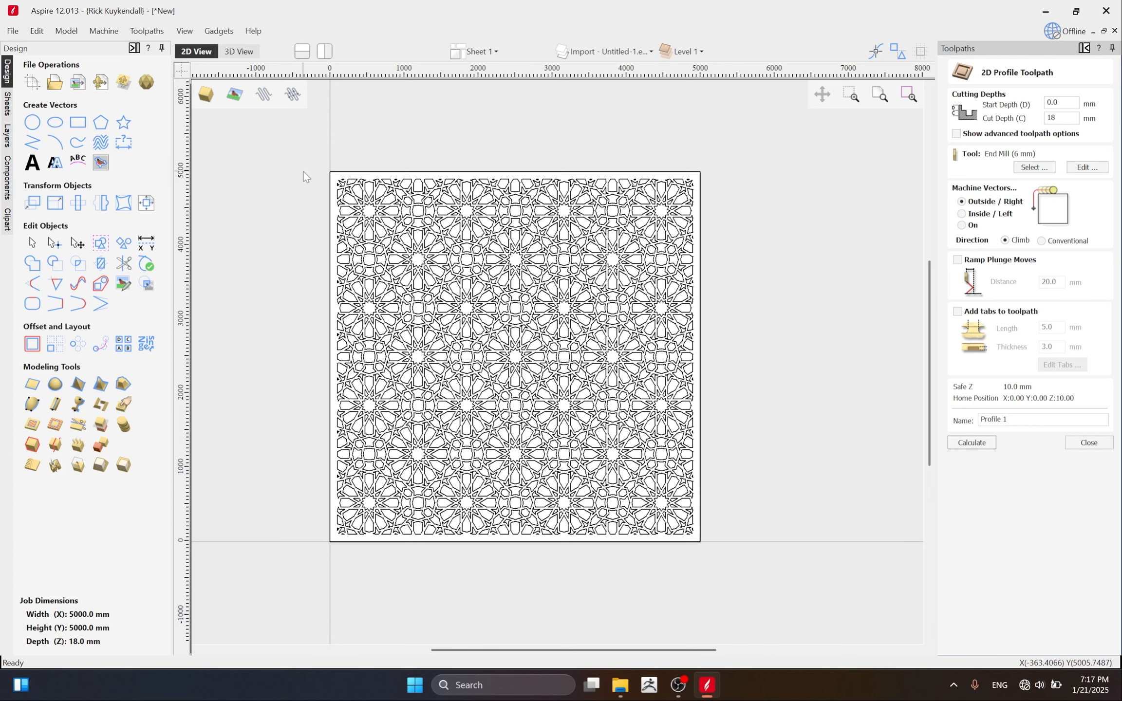
pyautogui.moveTo(295, 157); pyautogui.dragTo(771, 587)
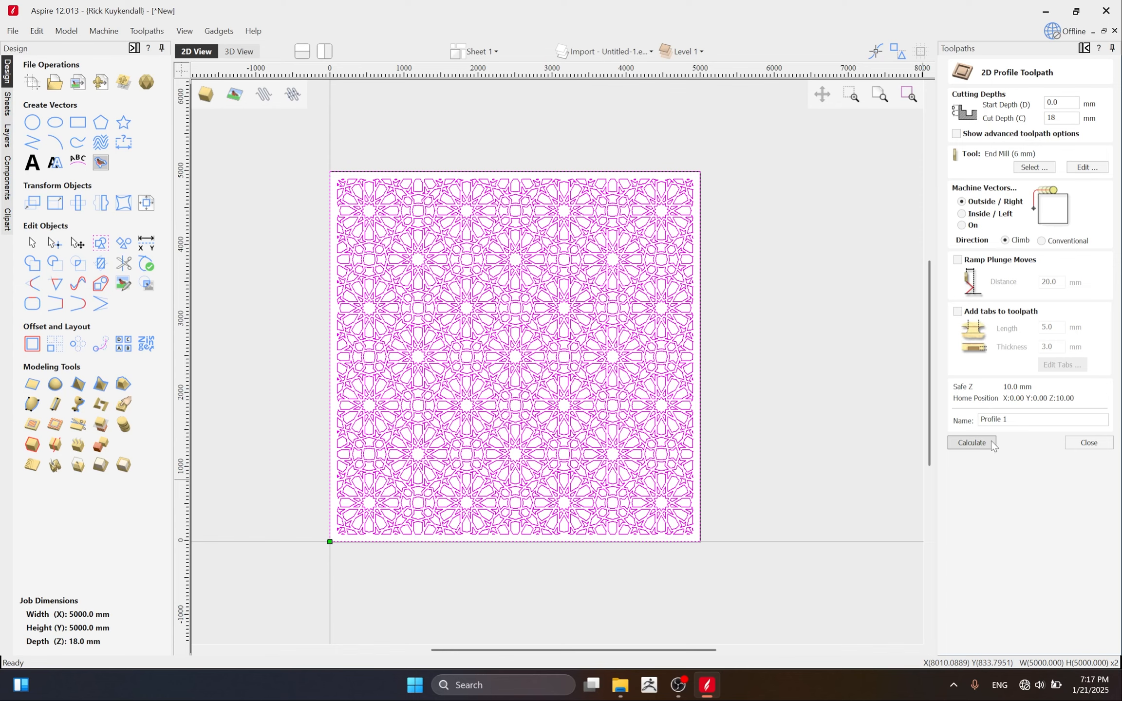
pyautogui.click(974, 443)
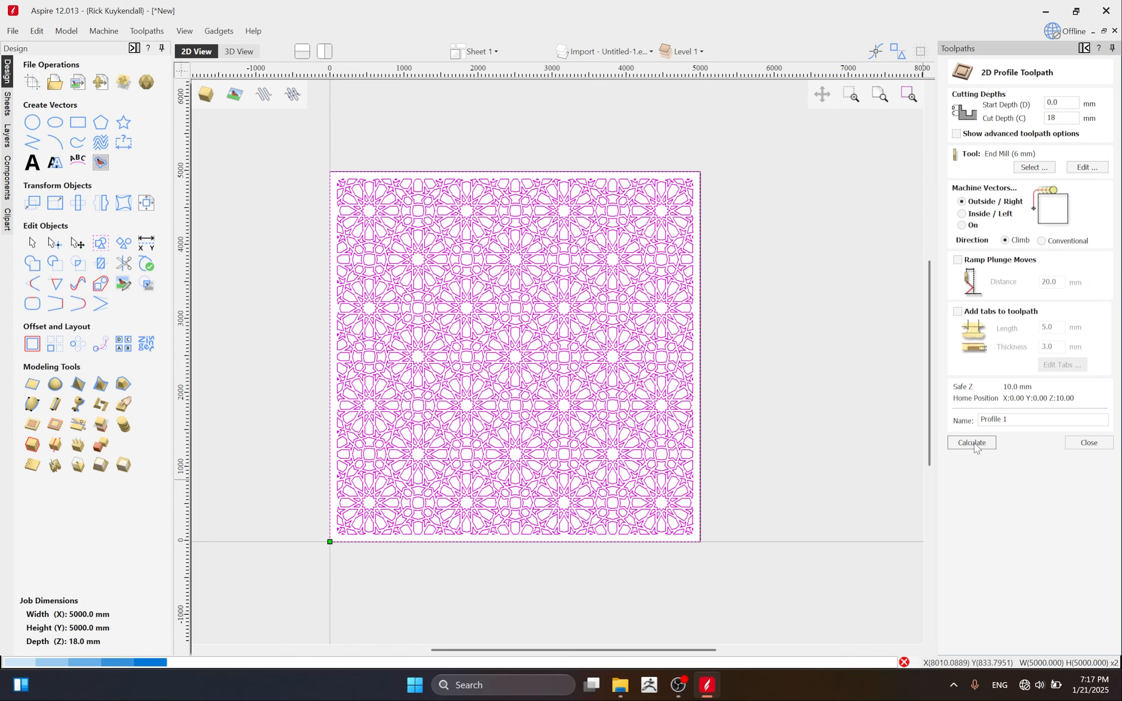
# Examine the calculated toolpath lines and rapid moves near the panel's corner and across the full pattern.
pyautogui.scroll(3, 444, 404)
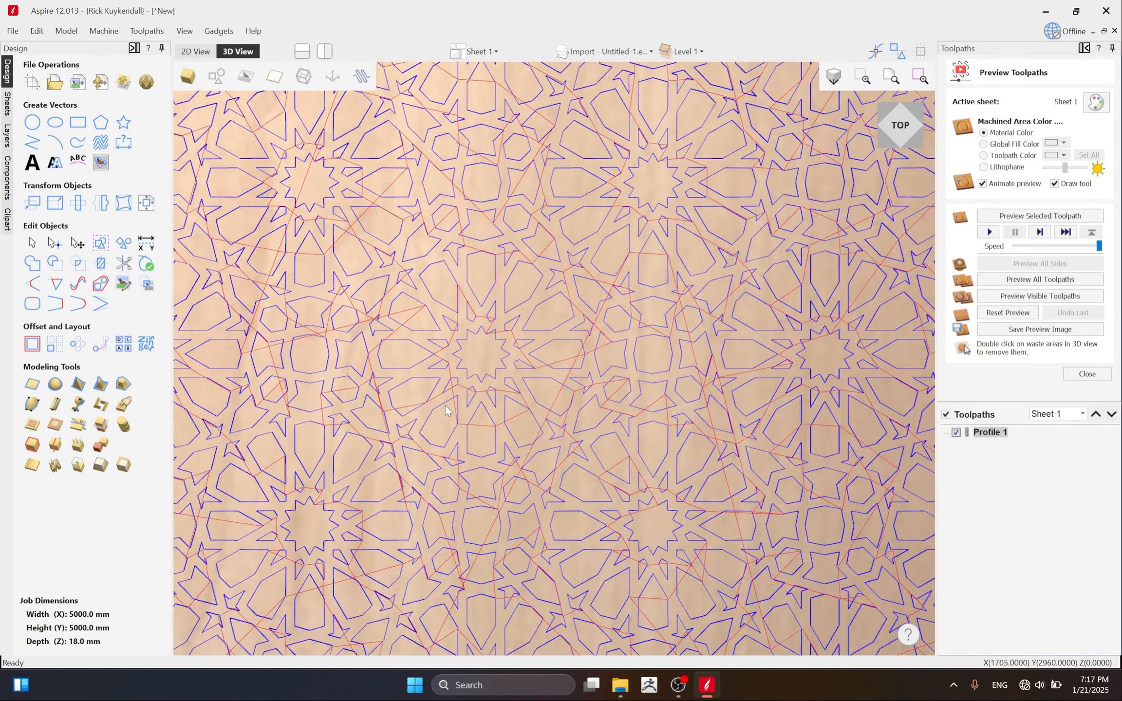
pyautogui.scroll(-5, 497, 404)
pyautogui.scroll(4, 373, 243)
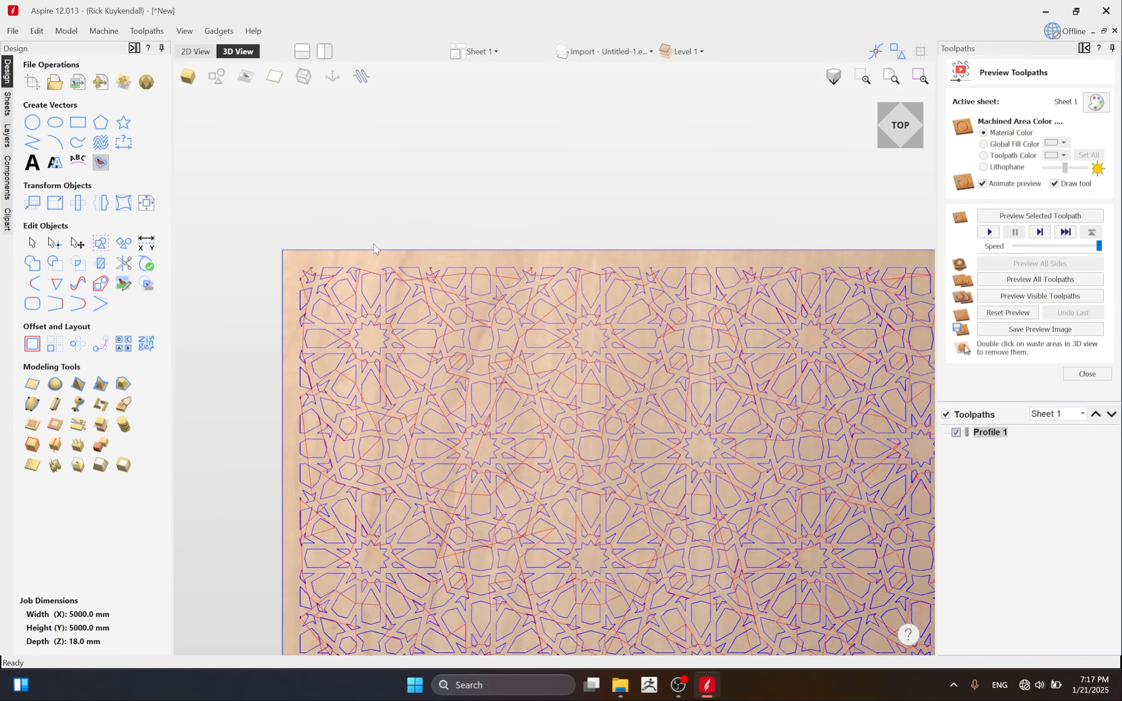
pyautogui.scroll(4, 295, 313)
pyautogui.scroll(-5, 321, 300)
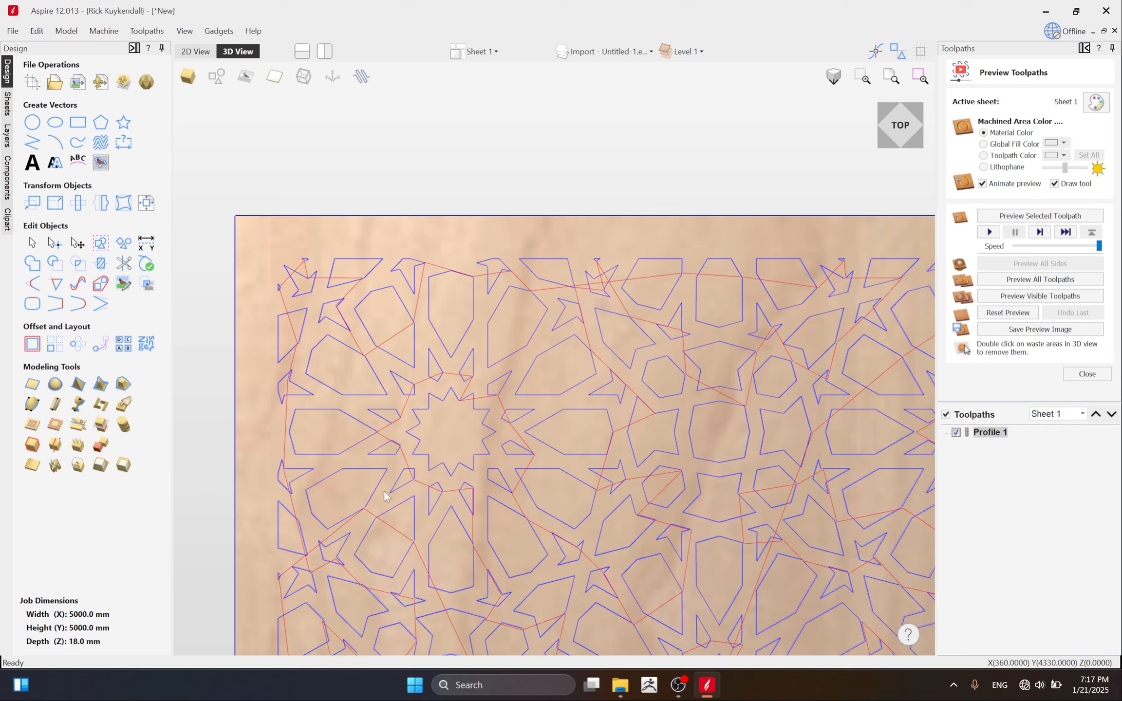
pyautogui.scroll(-4, 513, 400)
pyautogui.scroll(-1, 900, 366)
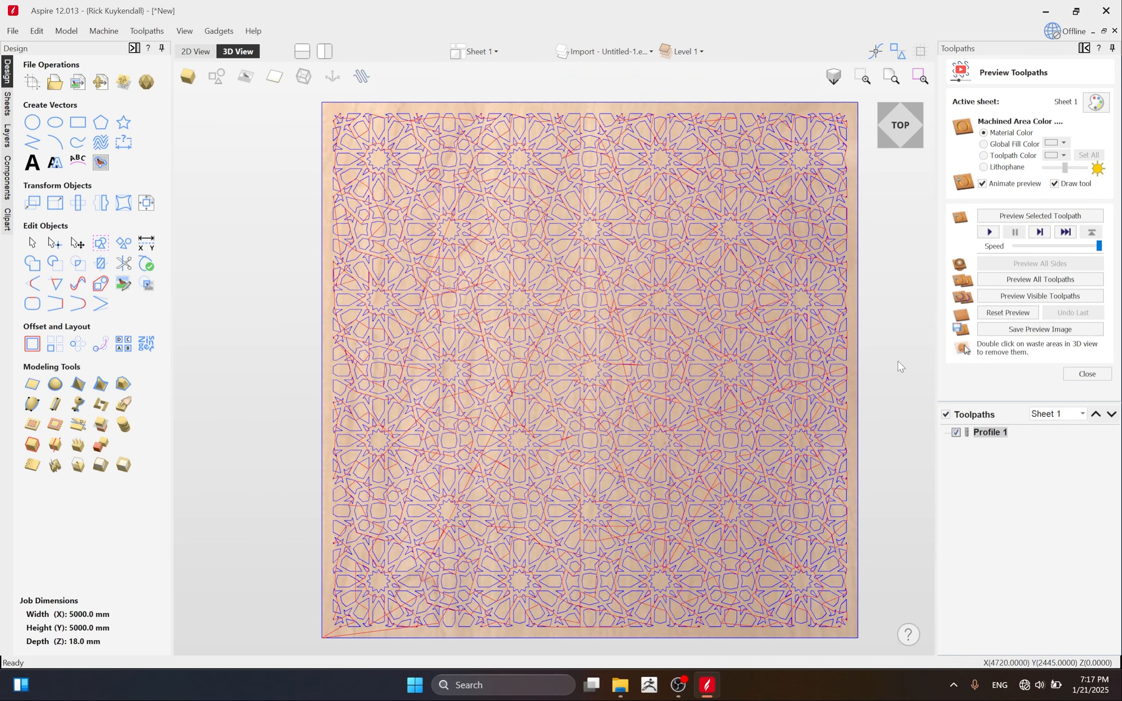
# Preview the visible toolpath on the material and examine the simulated cuts around the pattern shapes.
pyautogui.click(1014, 297)
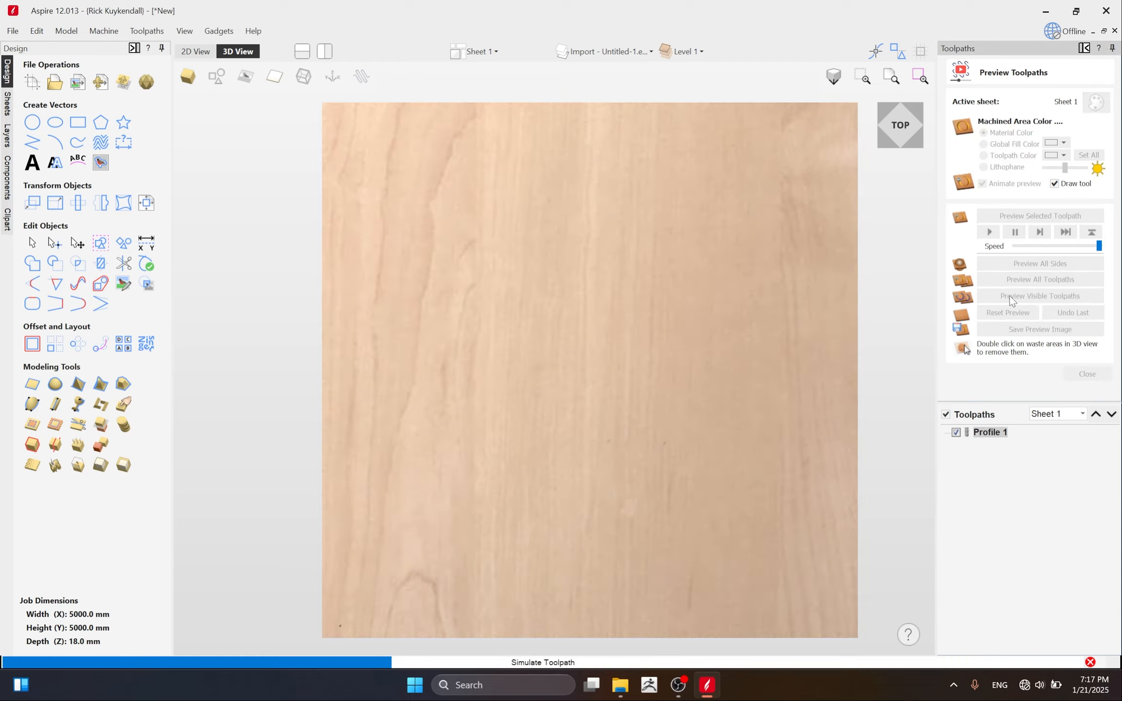
pyautogui.scroll(-1, 519, 439)
pyautogui.scroll(6, 575, 458)
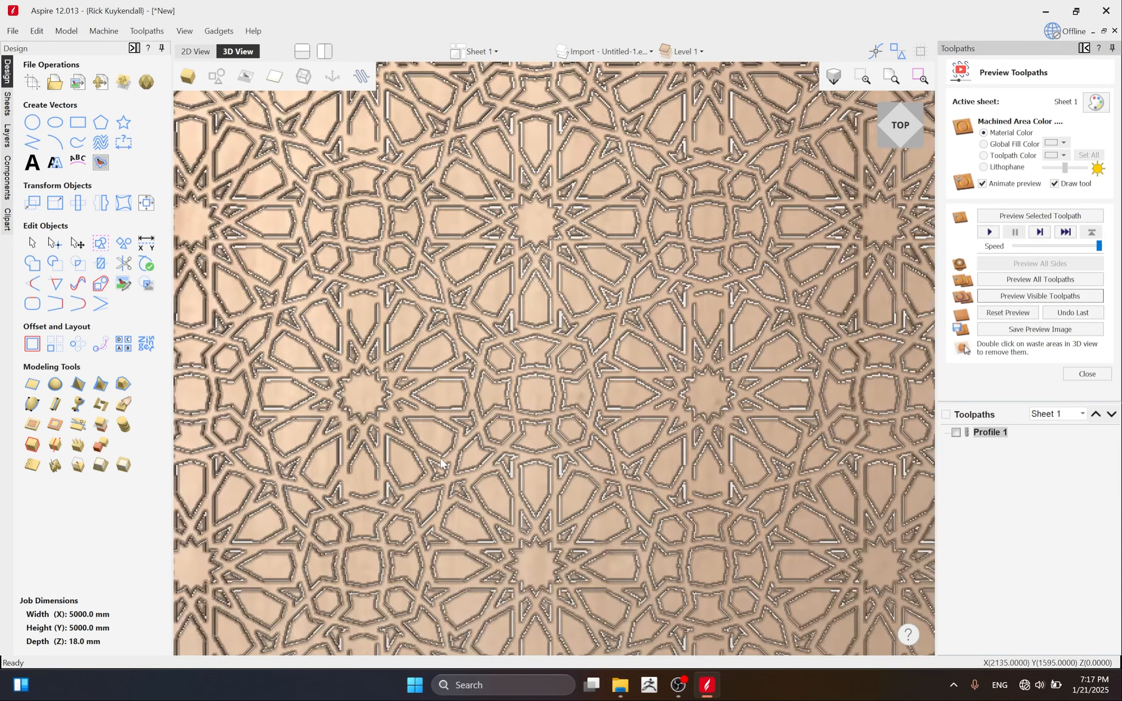
pyautogui.scroll(-8, 431, 448)
pyautogui.scroll(2, 406, 444)
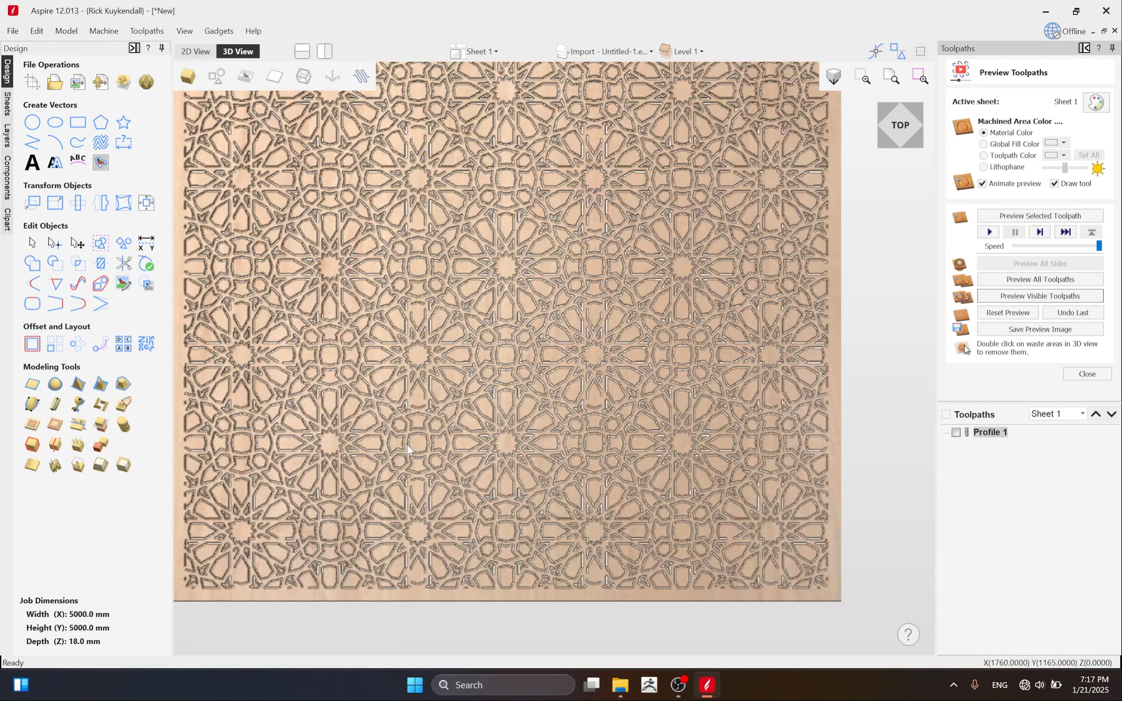
pyautogui.scroll(3, 356, 448)
pyautogui.scroll(-6, 424, 442)
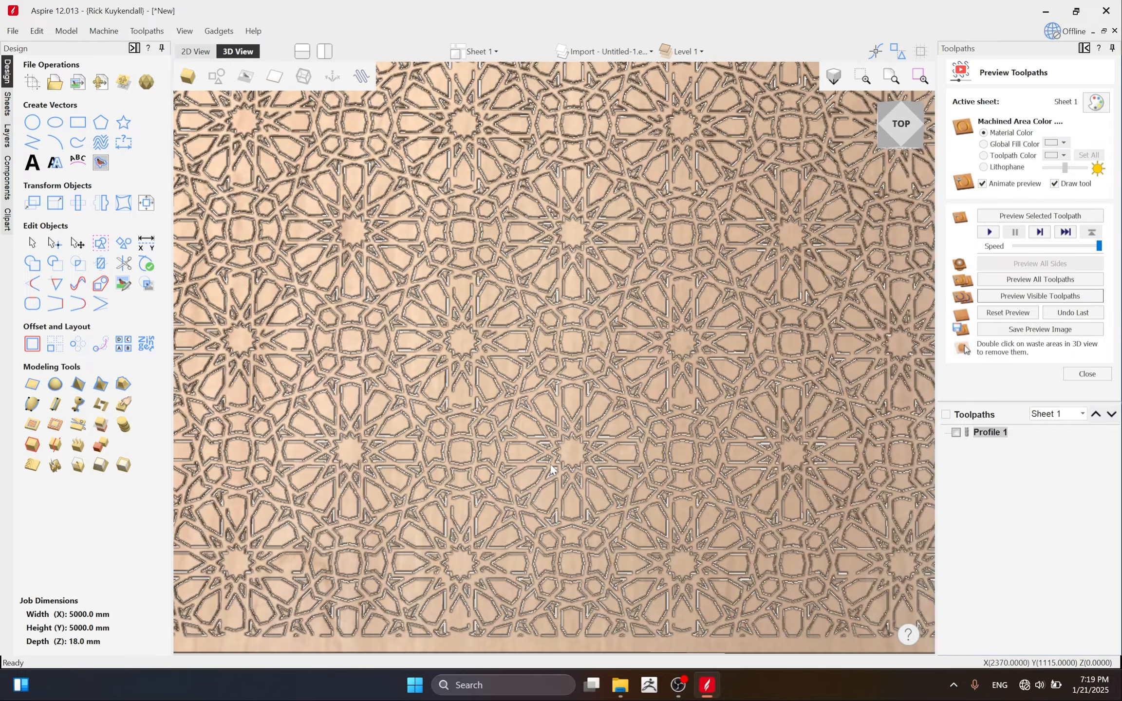
pyautogui.scroll(2, 550, 469)
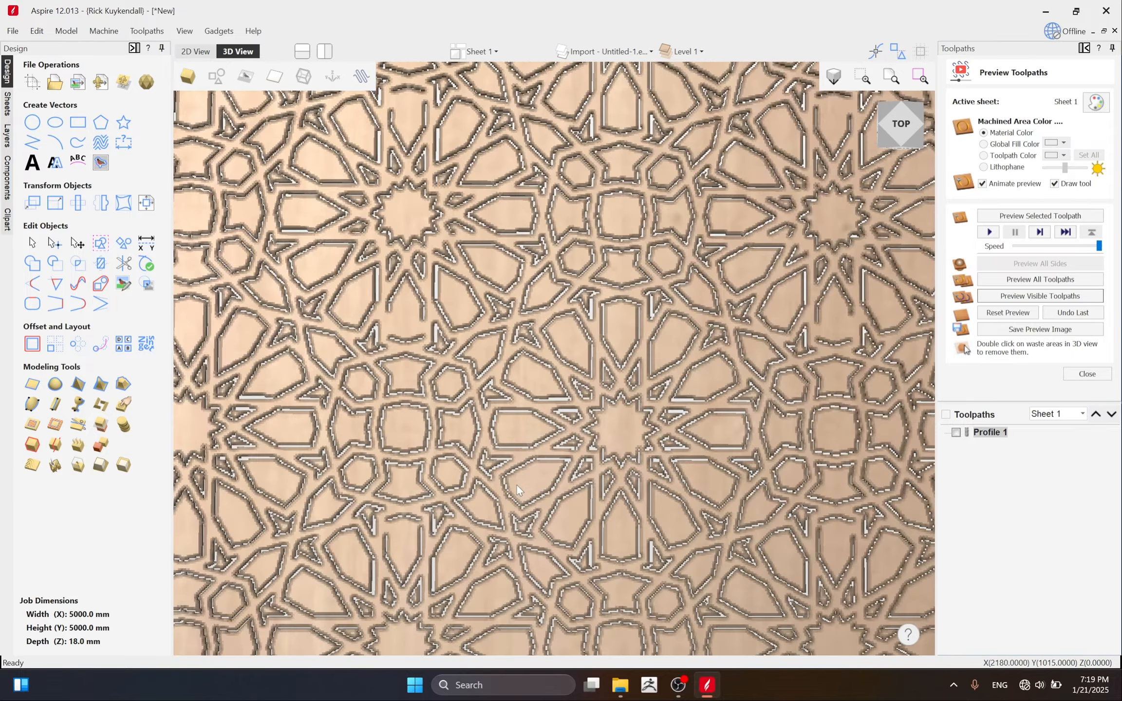
pyautogui.scroll(2, 538, 477)
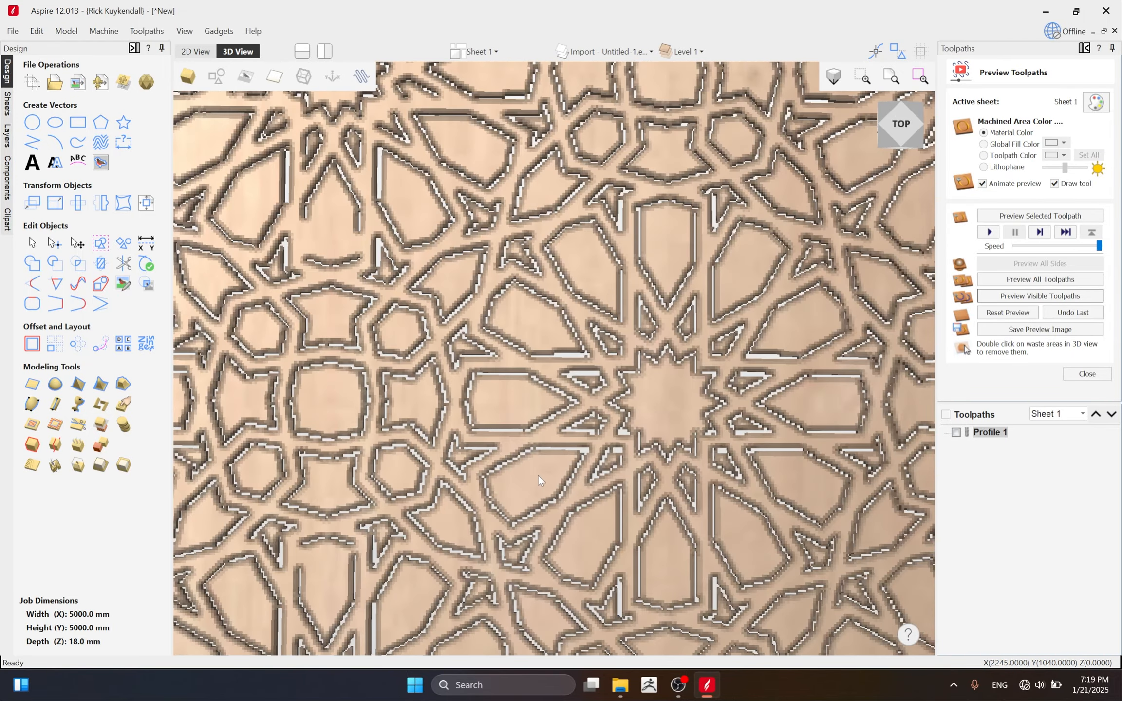
# Try to remove a cut-out shape as waste from the 3D preview, examine the remaining pieces and reset the preview.
pyautogui.doubleClick(536, 475)
pyautogui.scroll(-5, 536, 474)
pyautogui.scroll(-3, 528, 503)
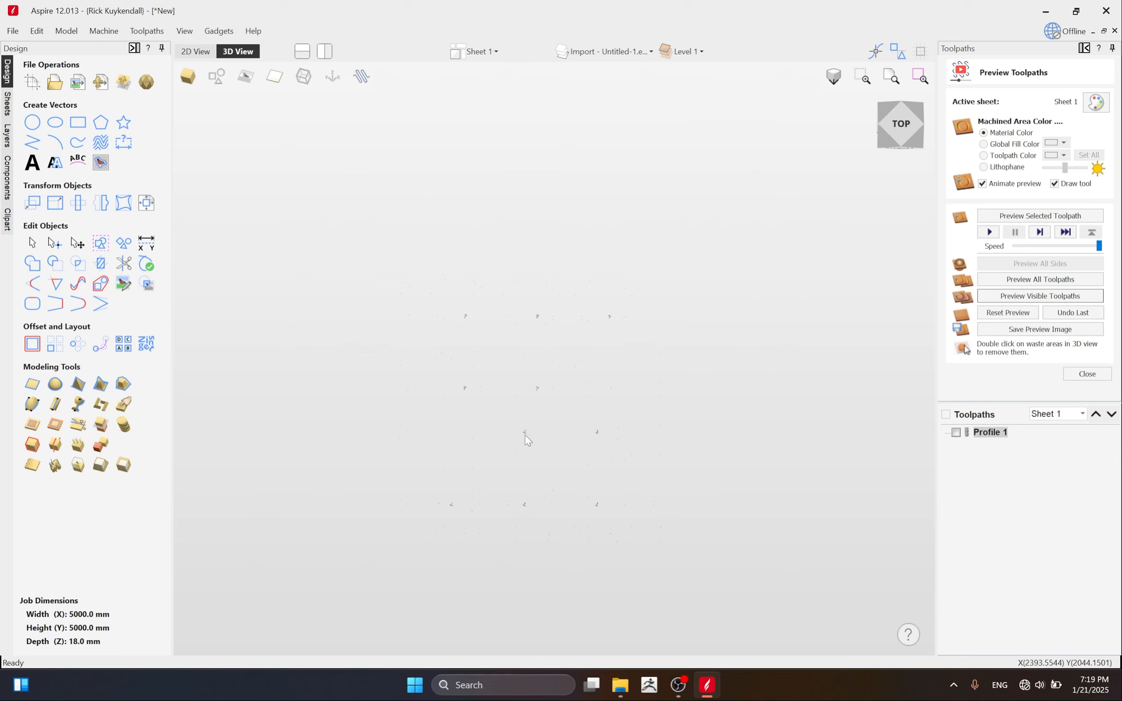
pyautogui.scroll(3, 524, 435)
pyautogui.scroll(5, 410, 170)
pyautogui.scroll(-5, 427, 340)
pyautogui.moveTo(514, 543); pyautogui.dragTo(497, 447, button='middle')
pyautogui.scroll(3, 459, 487)
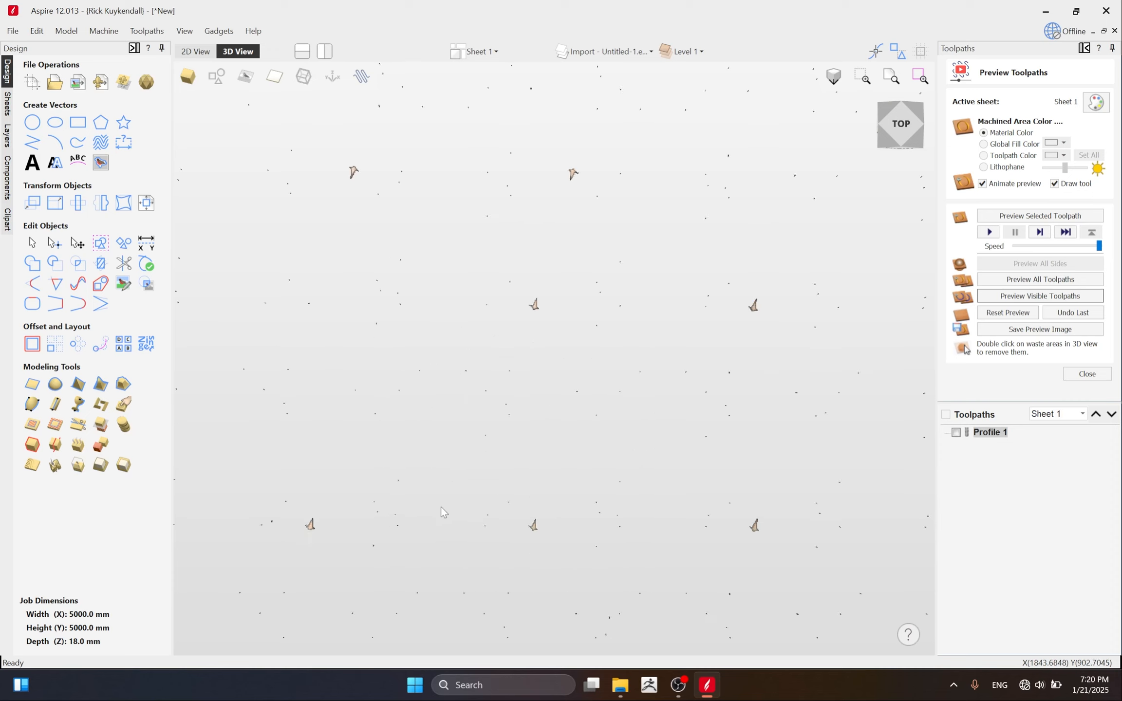
pyautogui.scroll(-3, 455, 479)
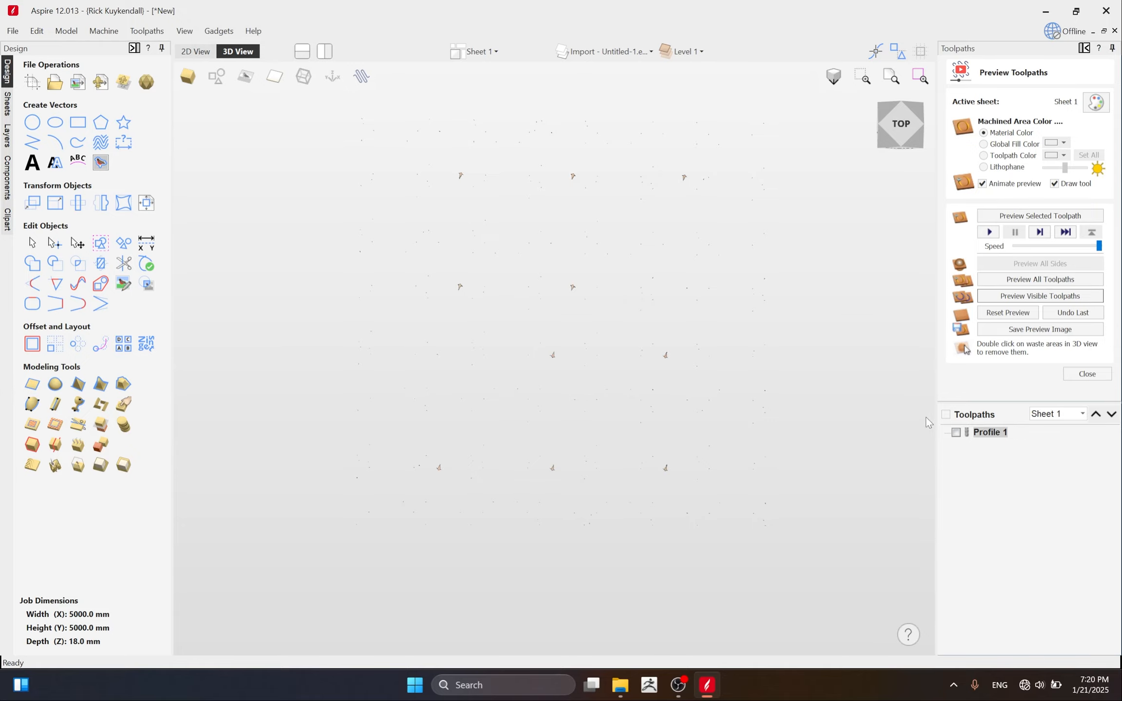
pyautogui.click(994, 314)
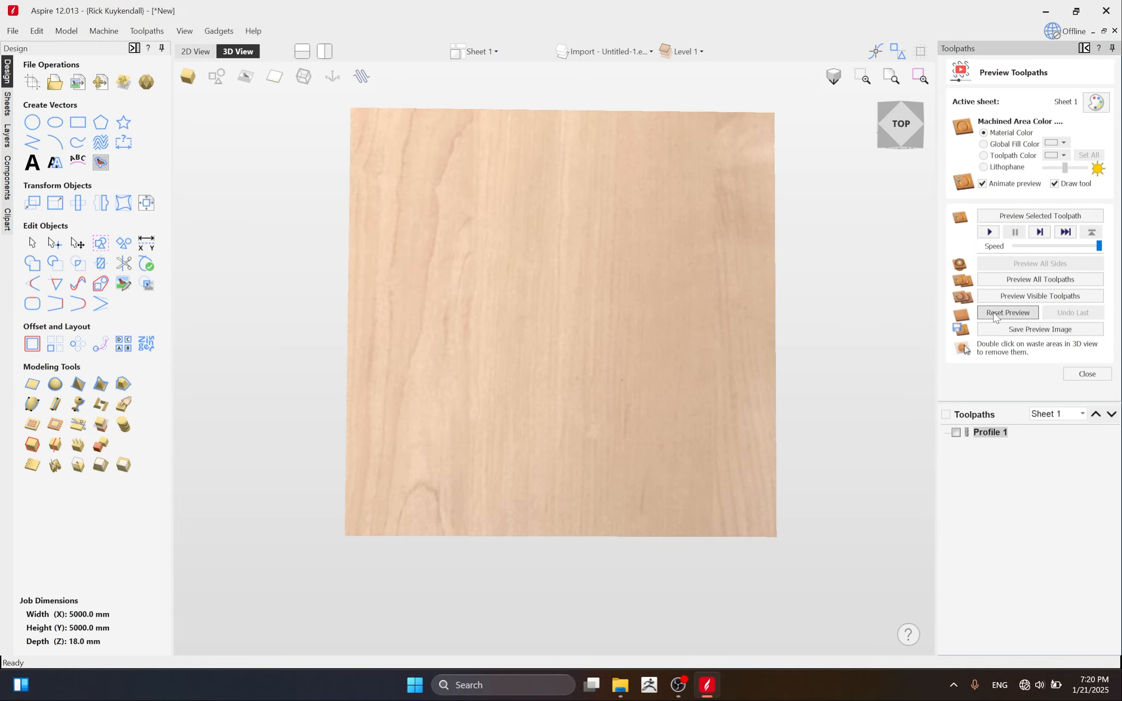
# Preview all toolpaths, examine the simulated panel up close and from a tilted angle, and reset the preview.
pyautogui.click(1023, 282)
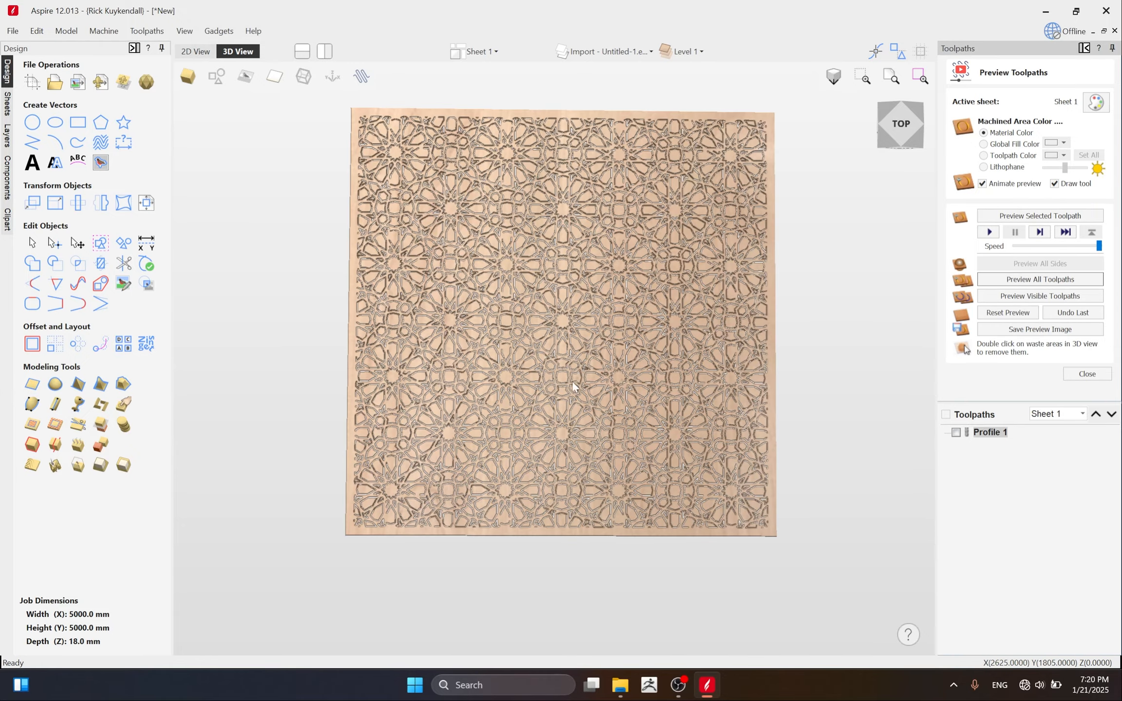
pyautogui.scroll(3, 506, 461)
pyautogui.scroll(-1, 448, 409)
pyautogui.scroll(3, 343, 417)
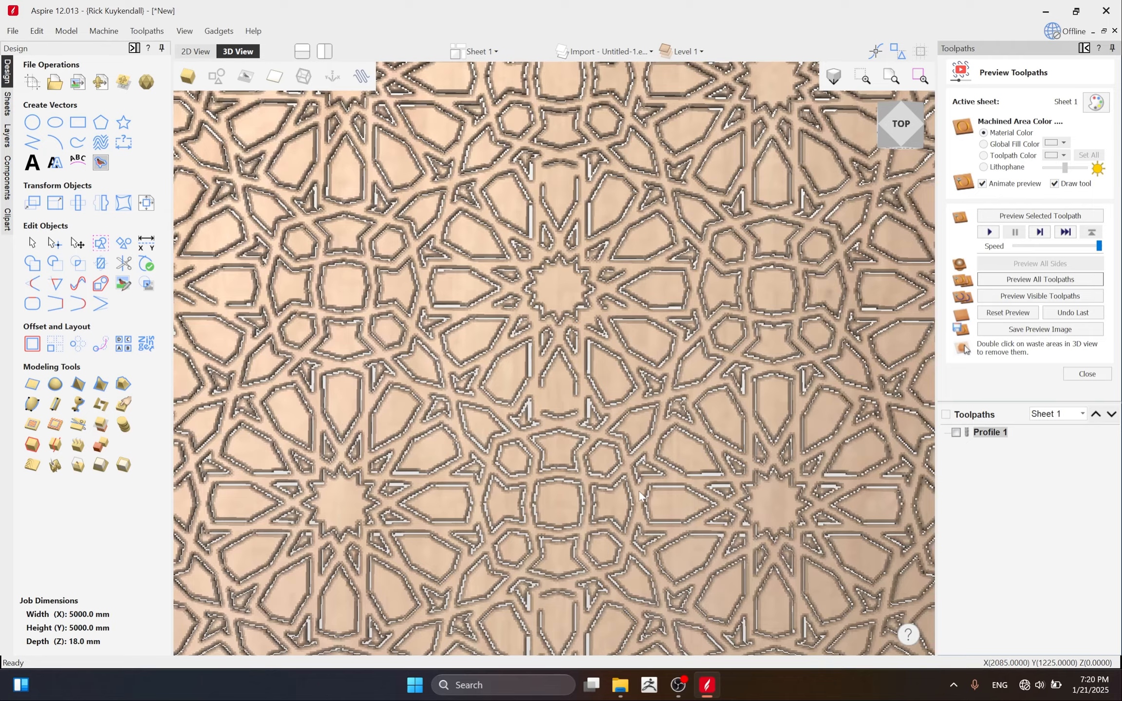
pyautogui.moveTo(574, 493); pyautogui.dragTo(527, 449)
pyautogui.scroll(-3, 527, 449)
pyautogui.scroll(-1, 530, 452)
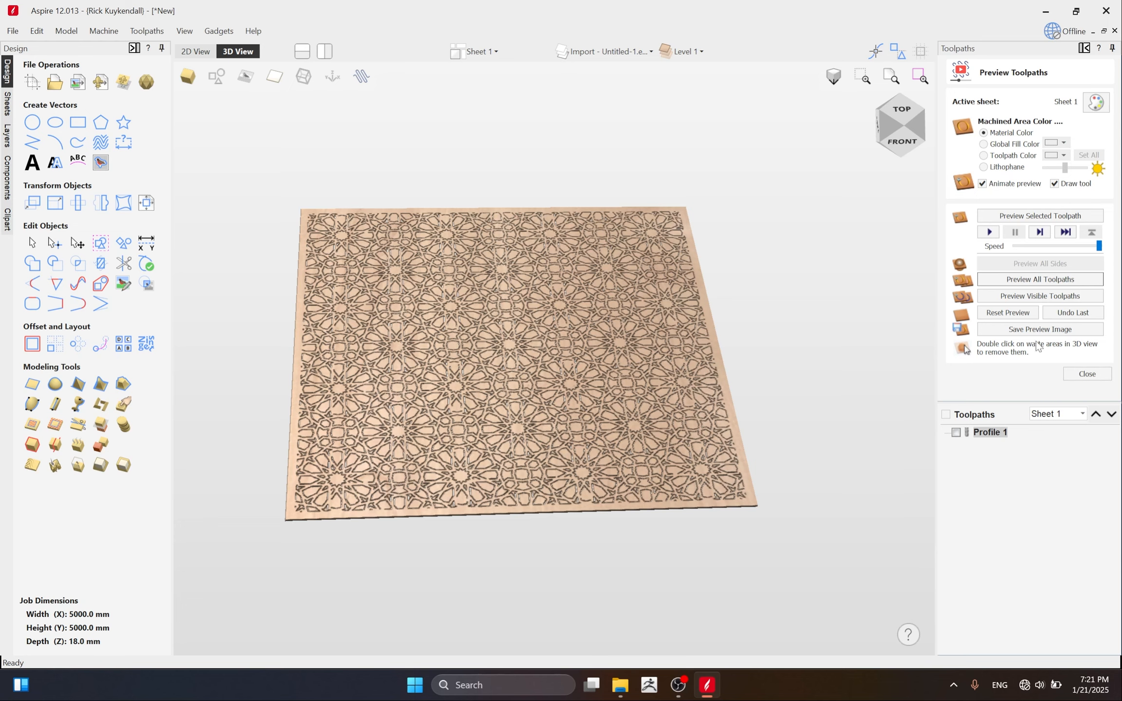
pyautogui.click(1002, 314)
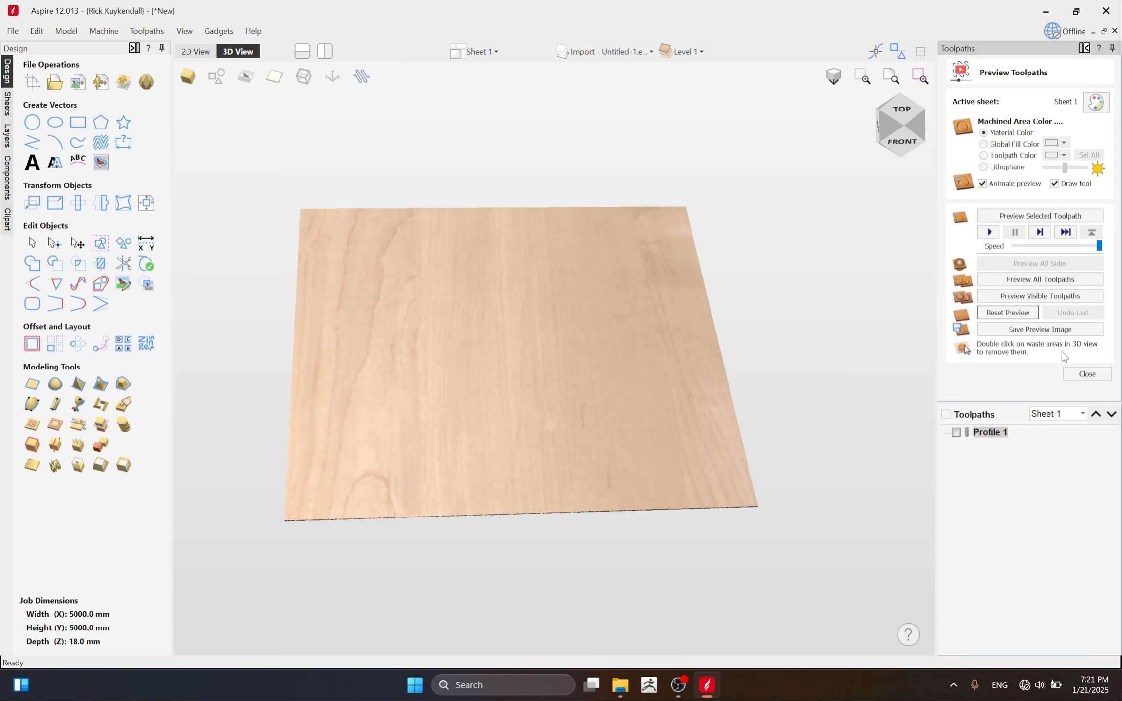
# Close the toolpath preview, return to the 2D view and enable toolpath tiling with individual tiles.
pyautogui.click(1085, 374)
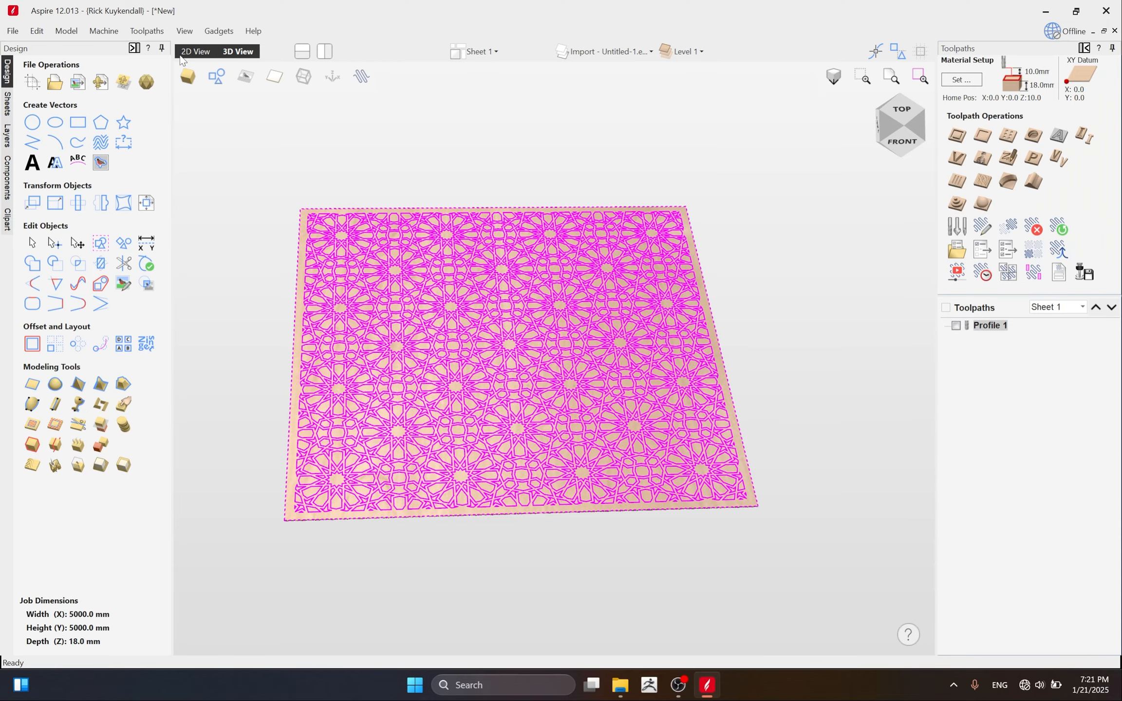
pyautogui.click(195, 51)
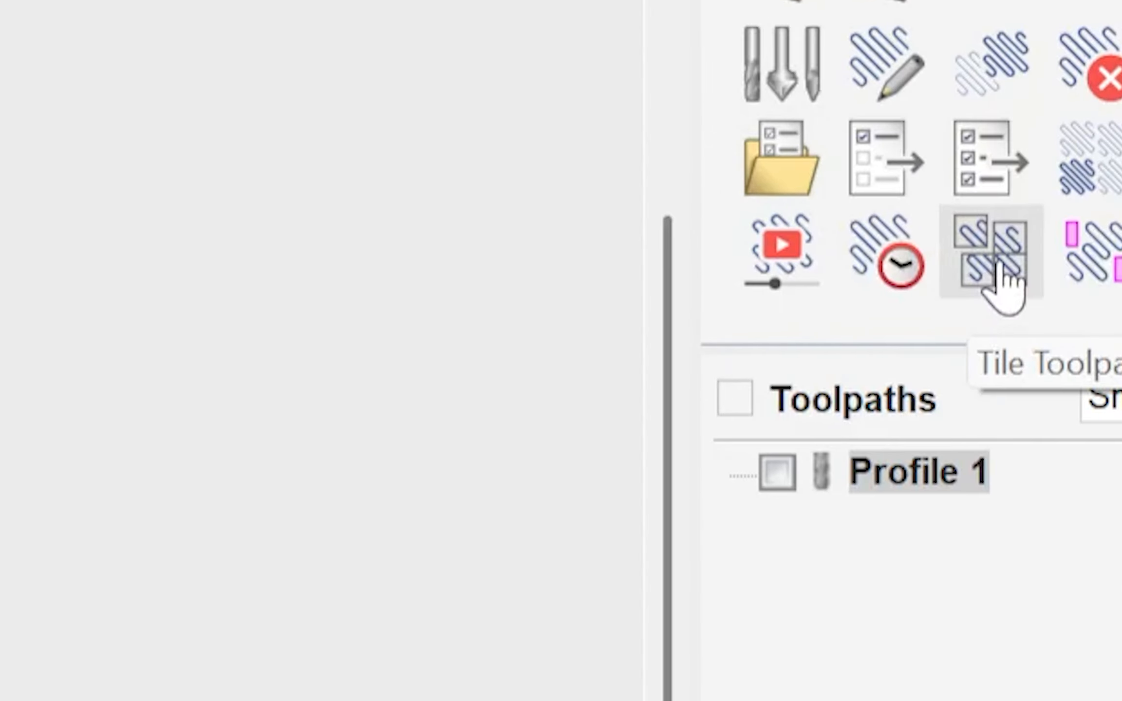
pyautogui.click(995, 263)
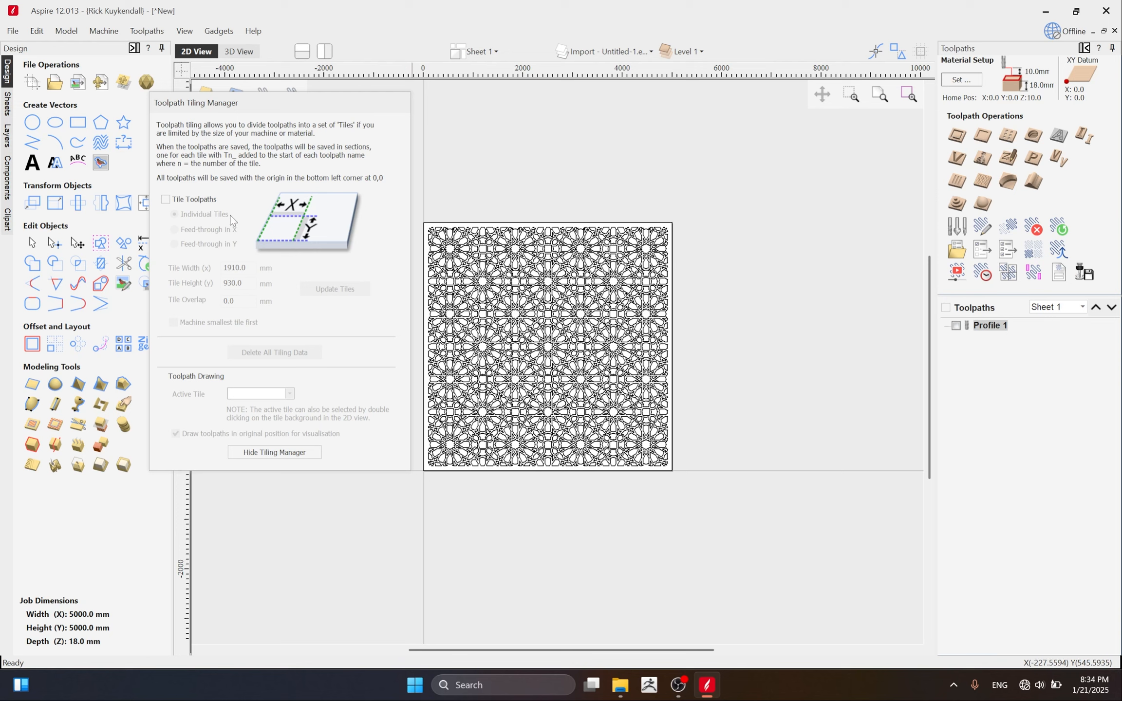
pyautogui.click(166, 200)
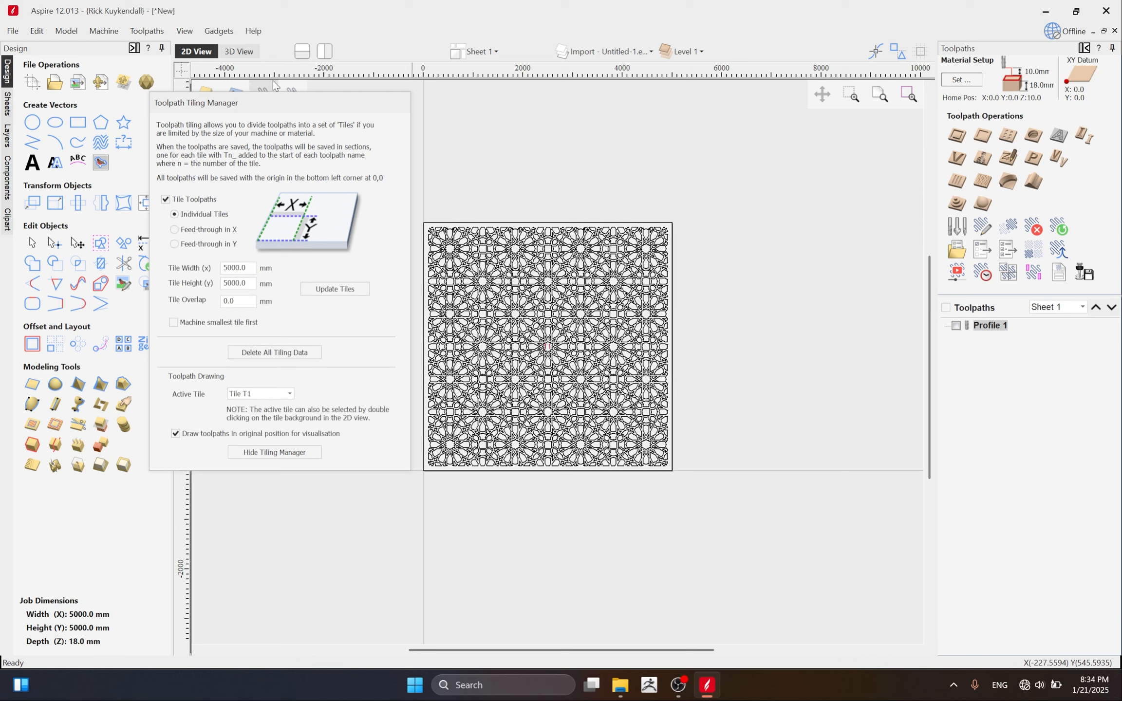
pyautogui.moveTo(263, 107); pyautogui.dragTo(198, 106)
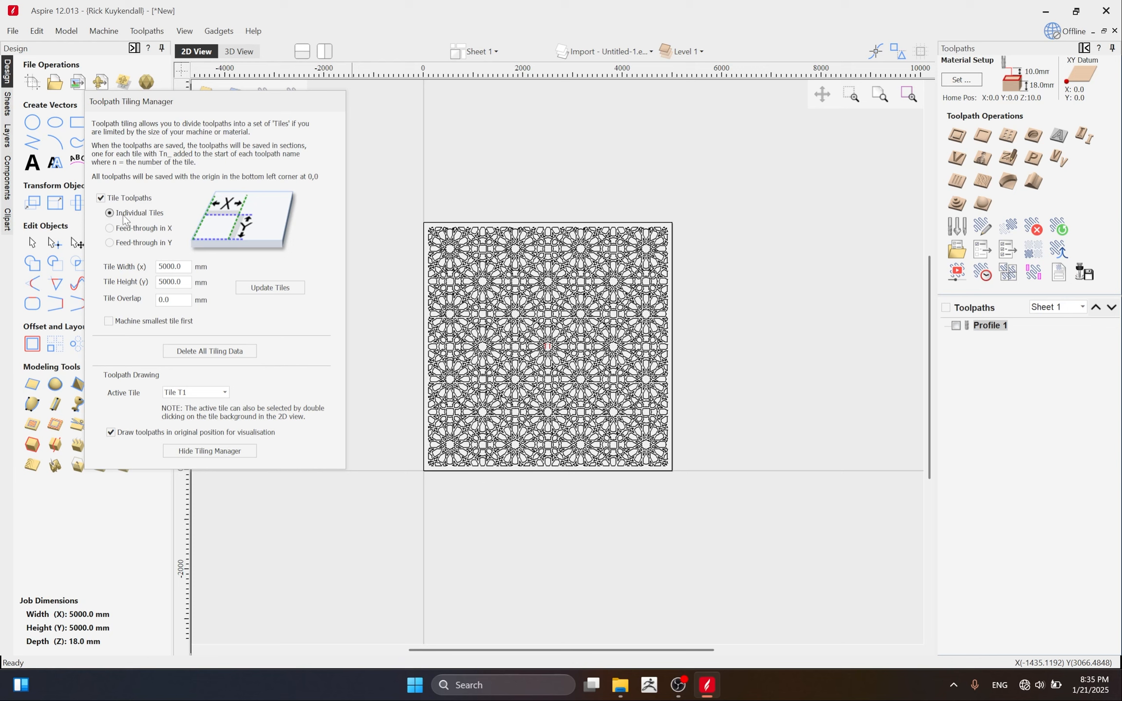
# Set the tile width to 1200 mm and the tile height to 2400 mm and update the tiles.
pyautogui.moveTo(186, 267); pyautogui.dragTo(157, 267)
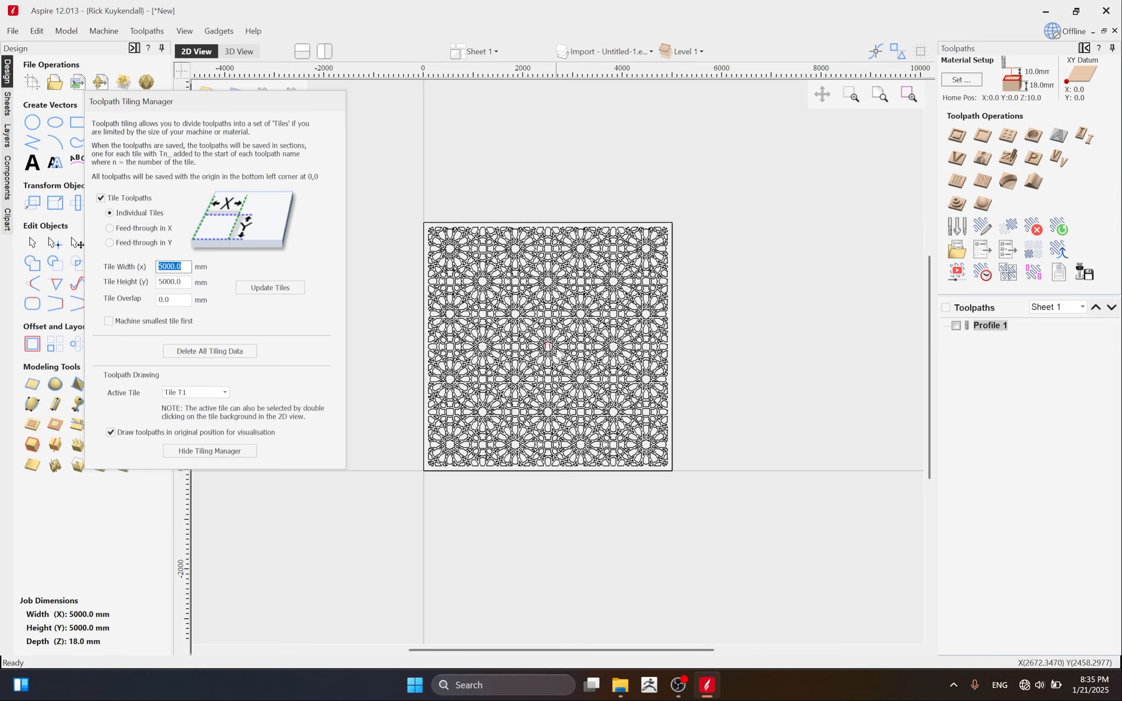
pyautogui.scroll(3, 550, 362)
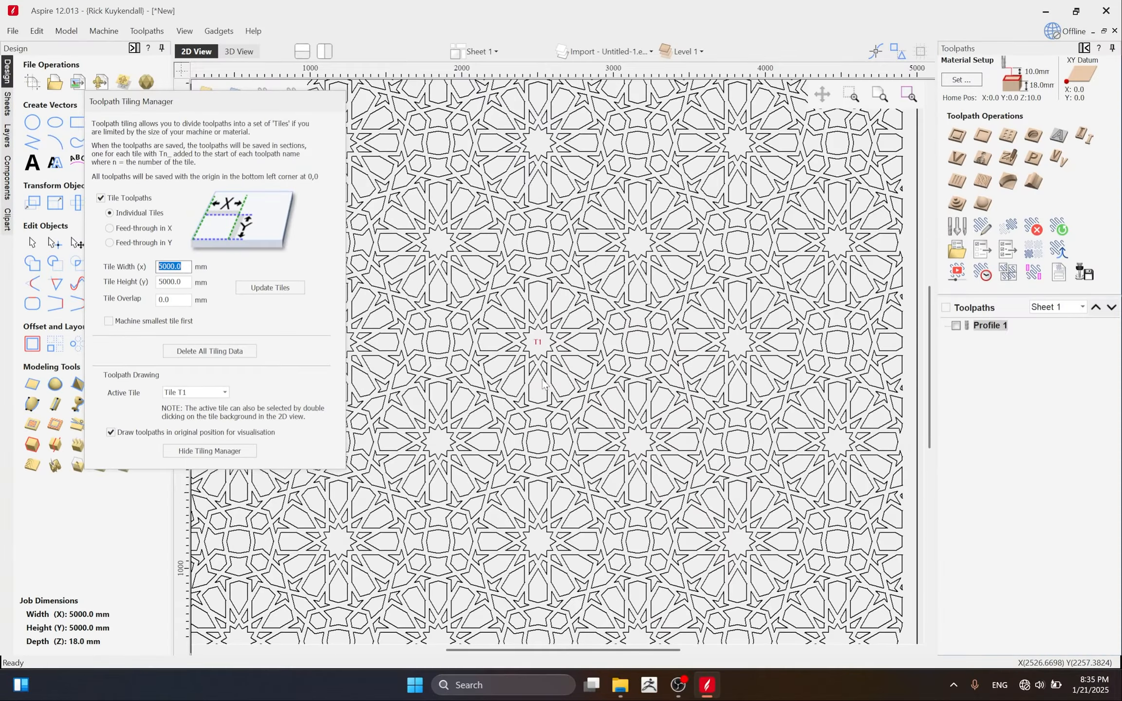
pyautogui.scroll(-3, 542, 379)
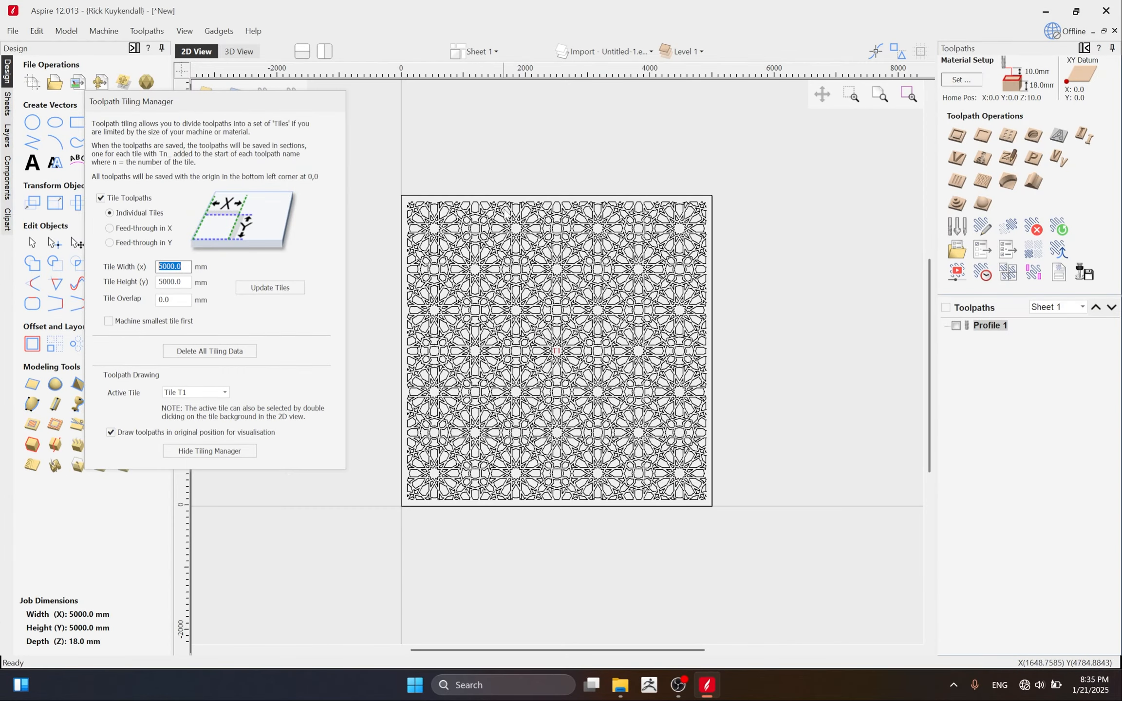
pyautogui.click(186, 271)
pyautogui.doubleClick(184, 266)
pyautogui.write('1200')
pyautogui.press('Tab')
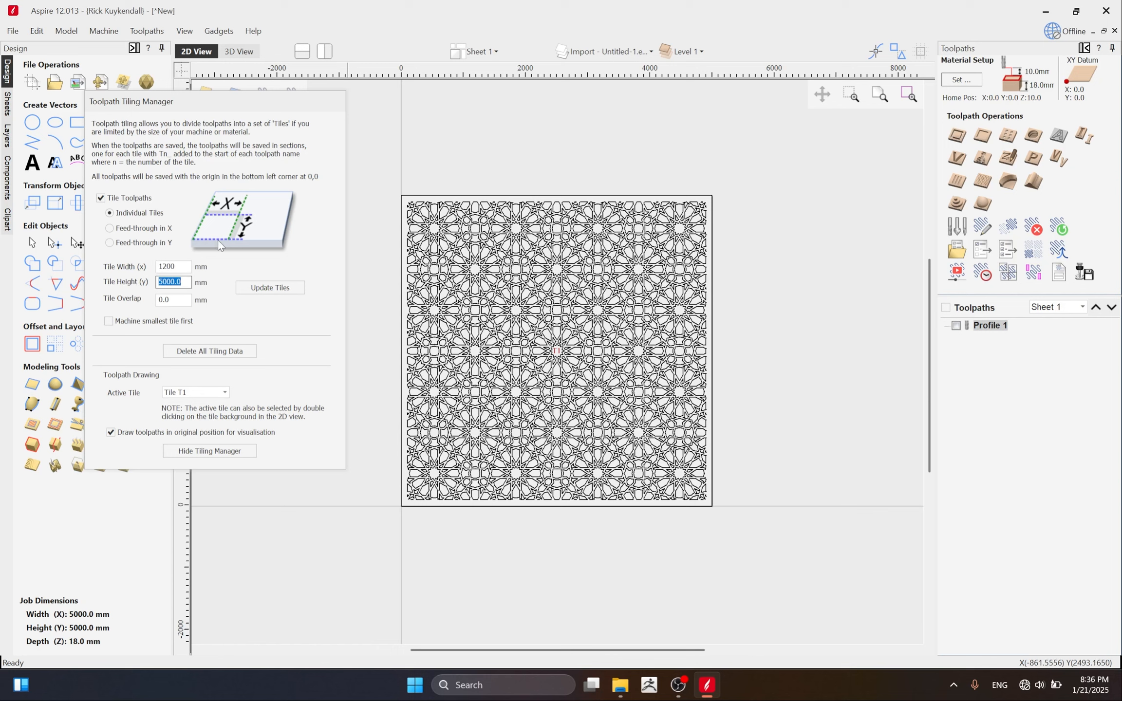
pyautogui.press('BackSpace')
pyautogui.click(271, 287)
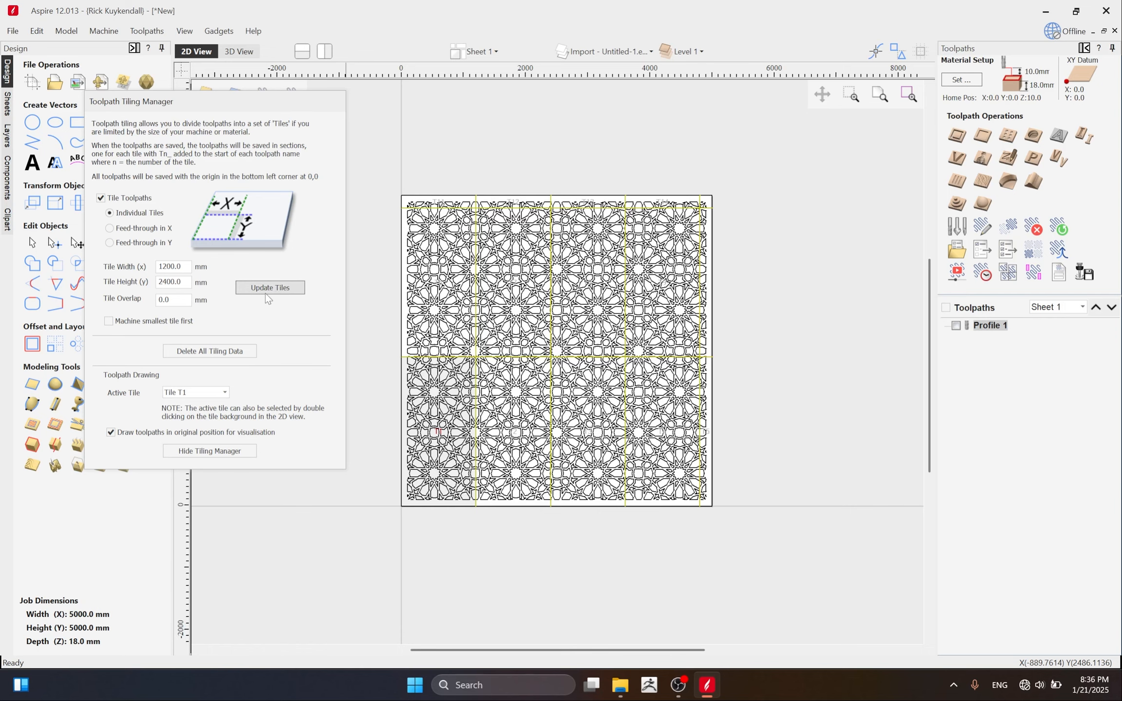
# Examine the tile boundaries and tile labels across the pattern against the entered tile width and height.
pyautogui.scroll(2, 444, 441)
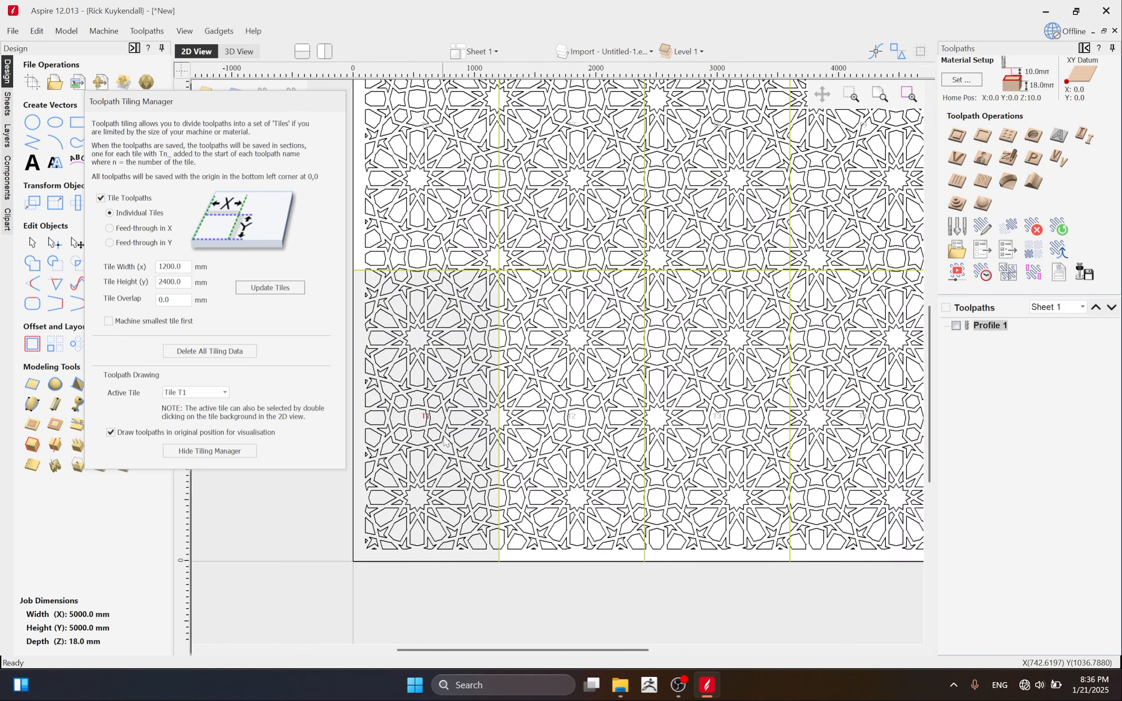
pyautogui.scroll(-2, 444, 441)
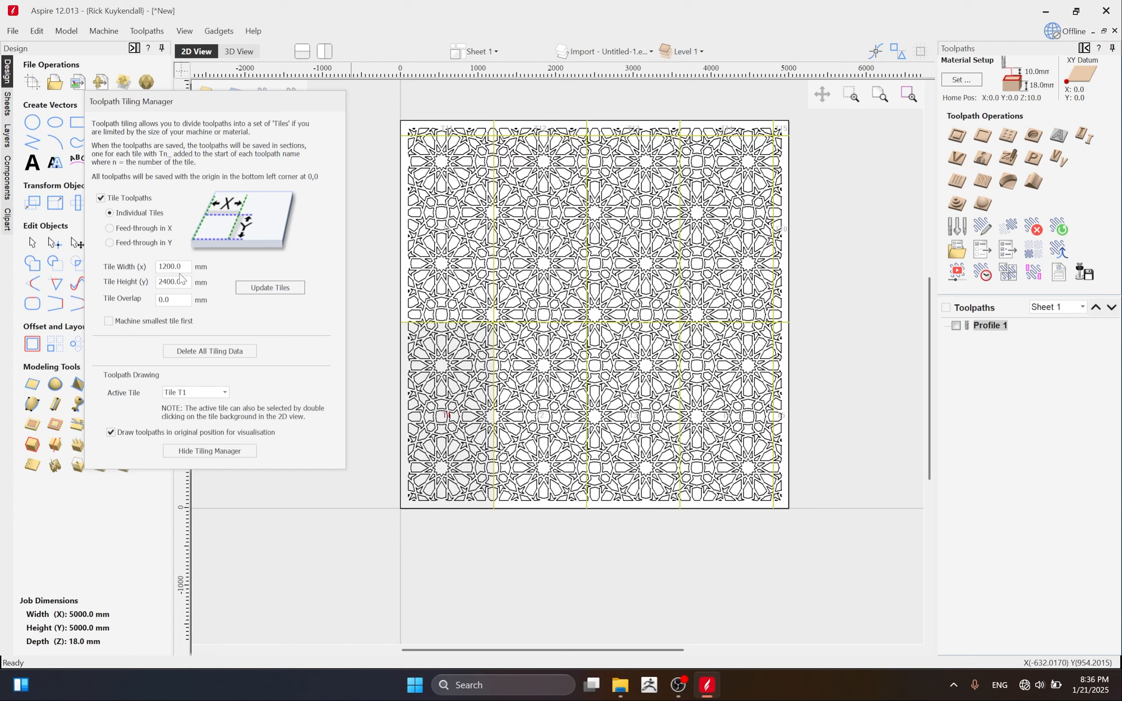
pyautogui.doubleClick(169, 267)
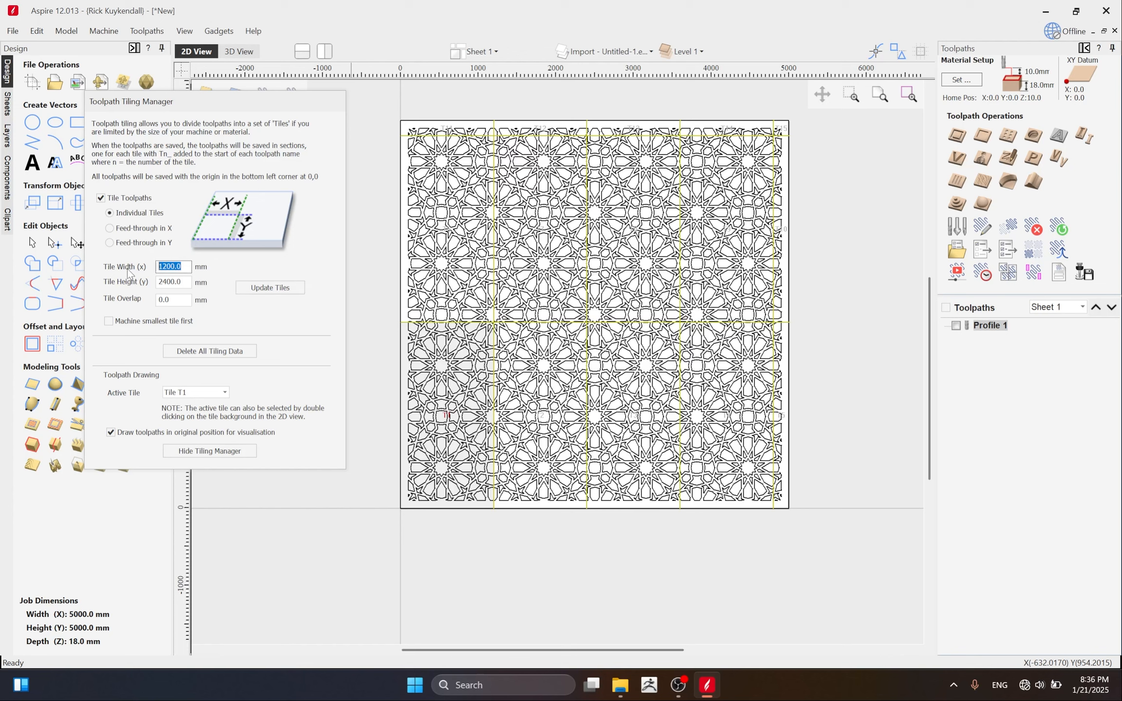
pyautogui.doubleClick(168, 282)
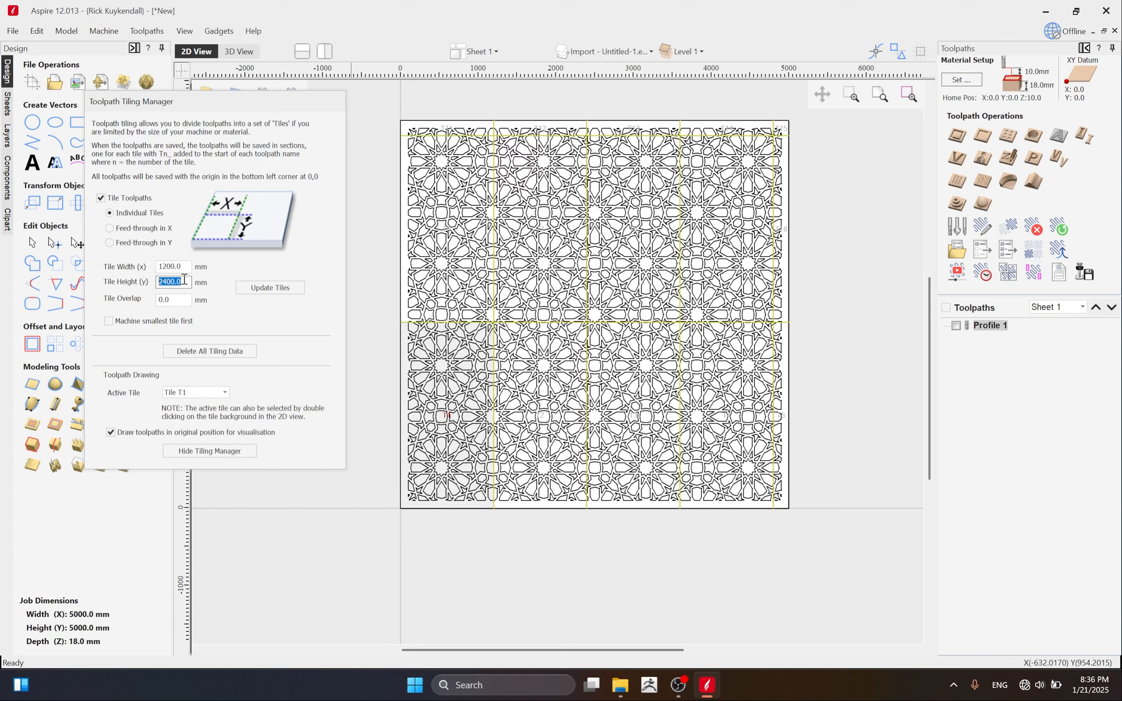
pyautogui.doubleClick(170, 266)
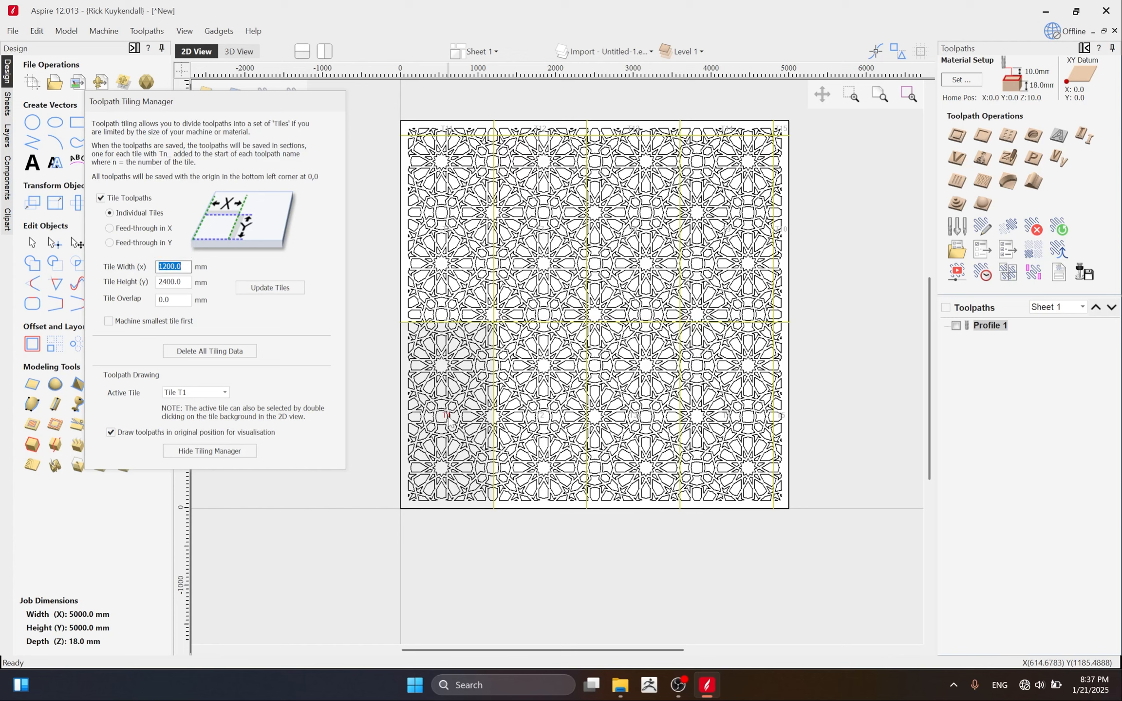
pyautogui.scroll(3, 511, 417)
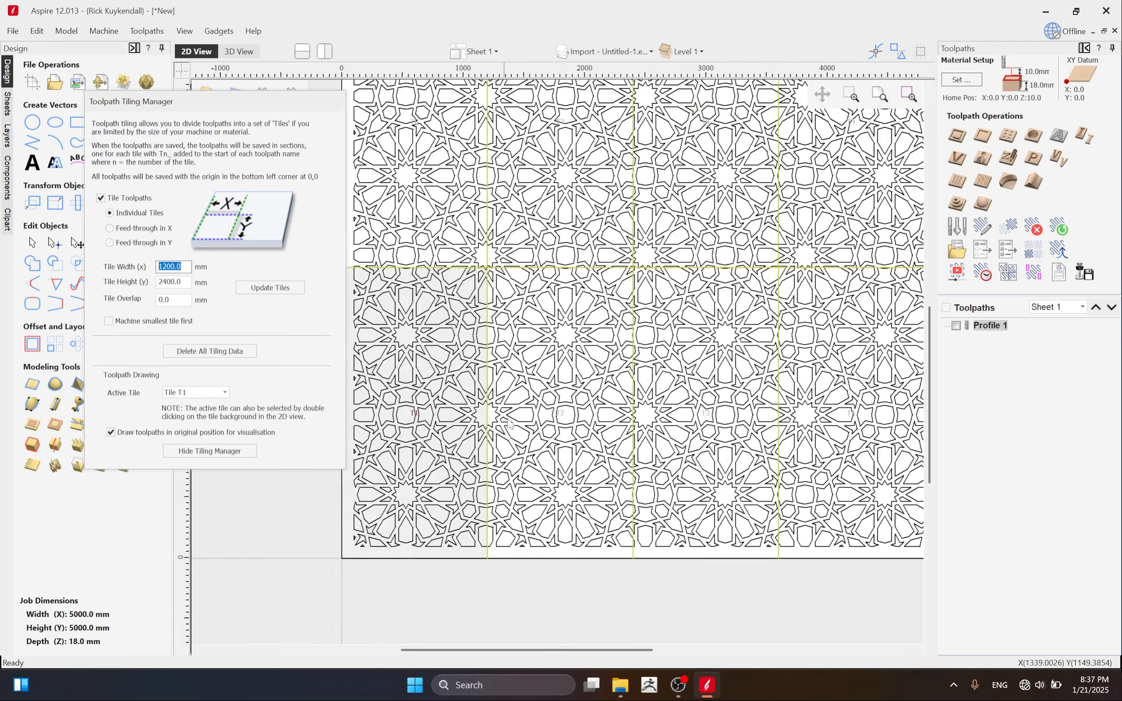
pyautogui.scroll(2, 582, 424)
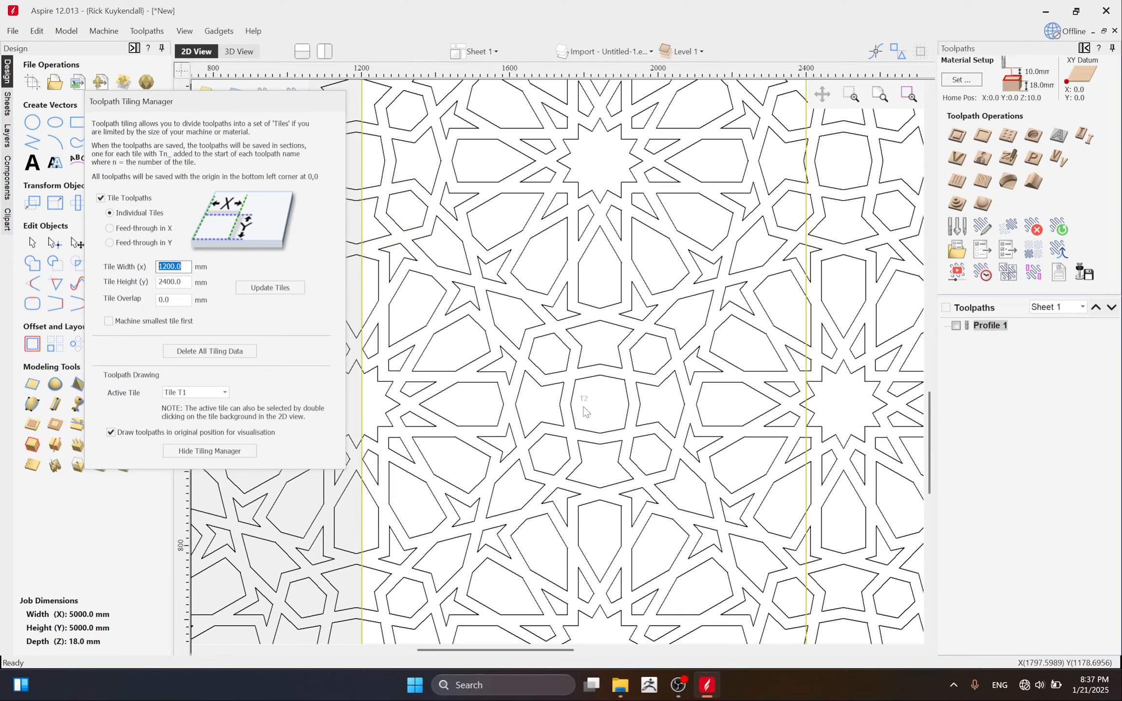
pyautogui.scroll(-3, 587, 401)
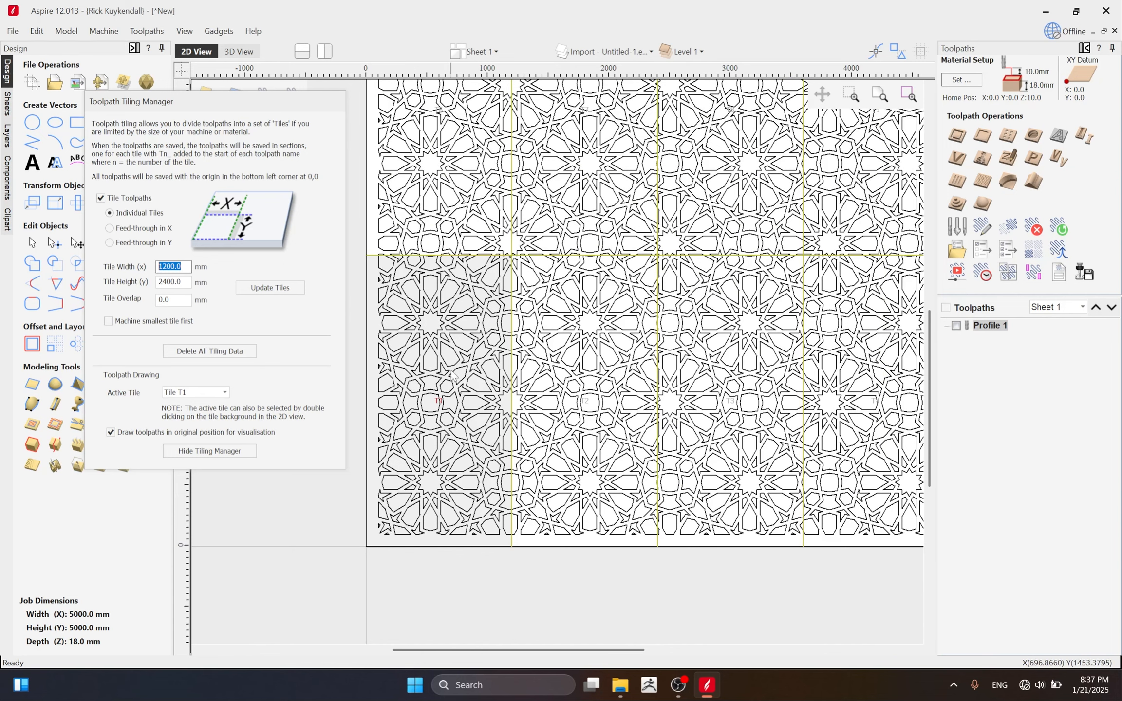
# Show the Profile 1 toolpath in the 3D view from the top and examine the area covered by tile T1.
pyautogui.click(245, 54)
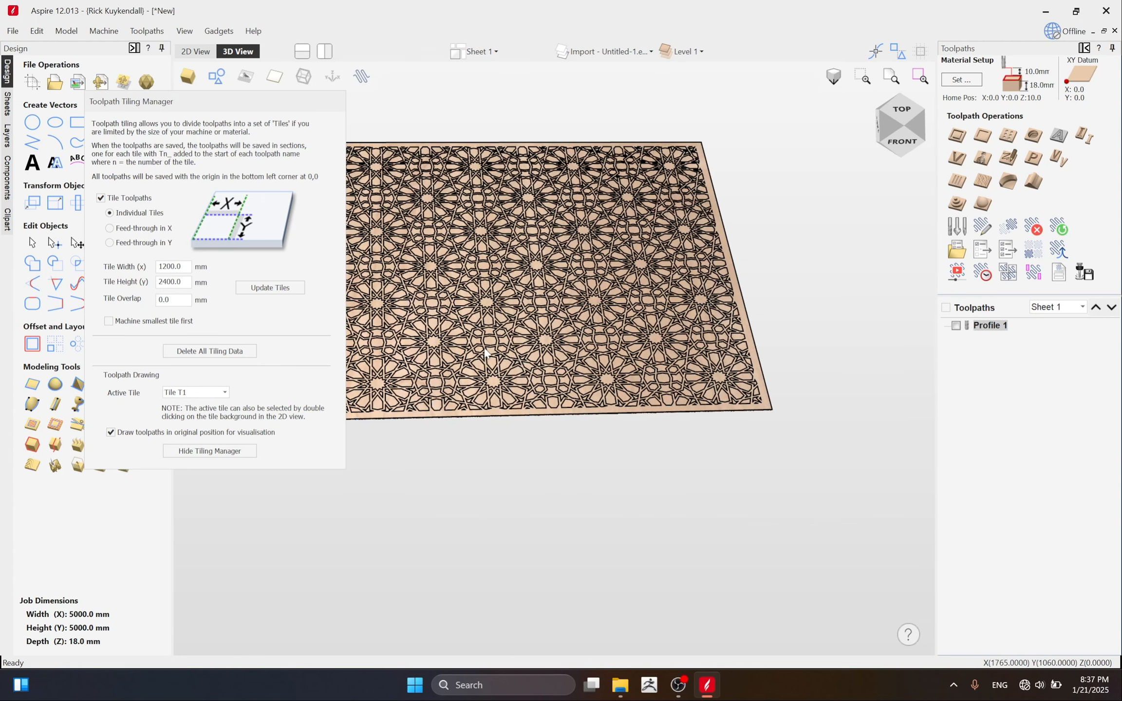
pyautogui.click(277, 95)
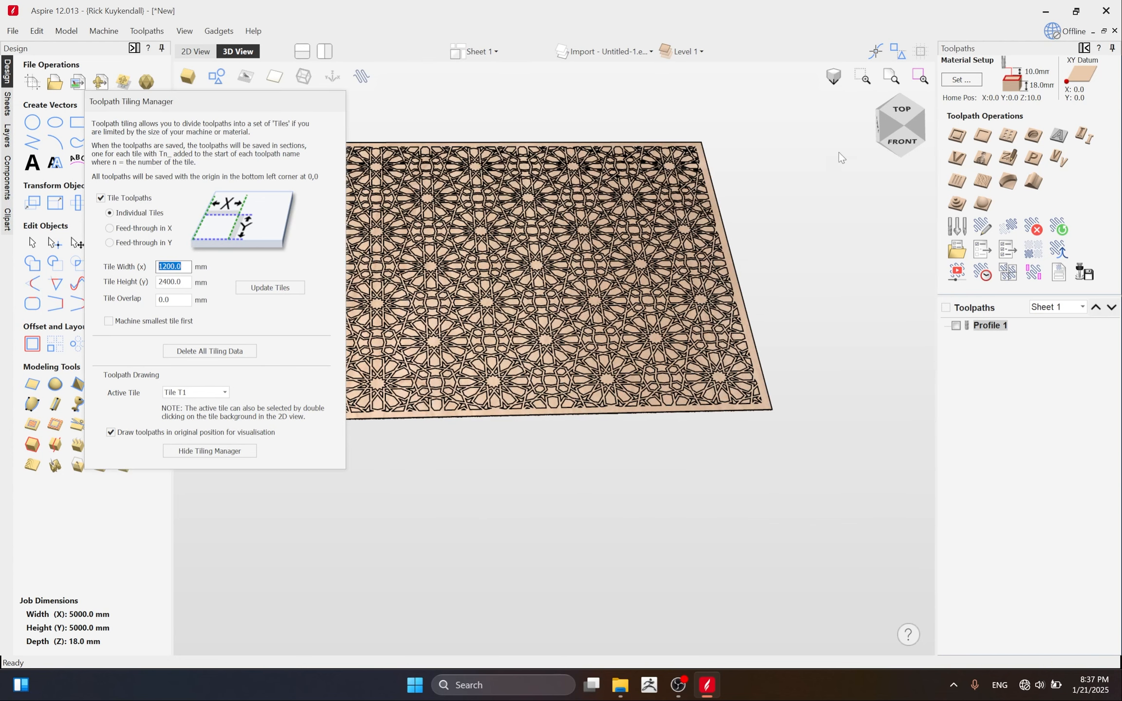
pyautogui.click(904, 115)
pyautogui.click(902, 116)
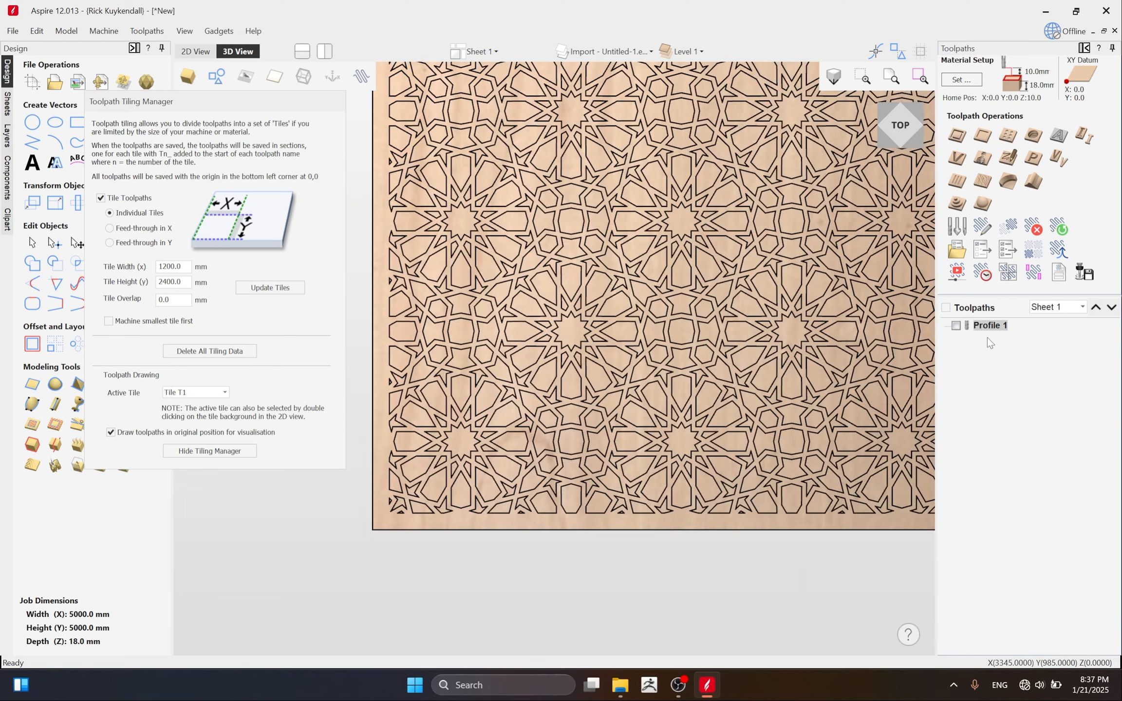
pyautogui.click(956, 326)
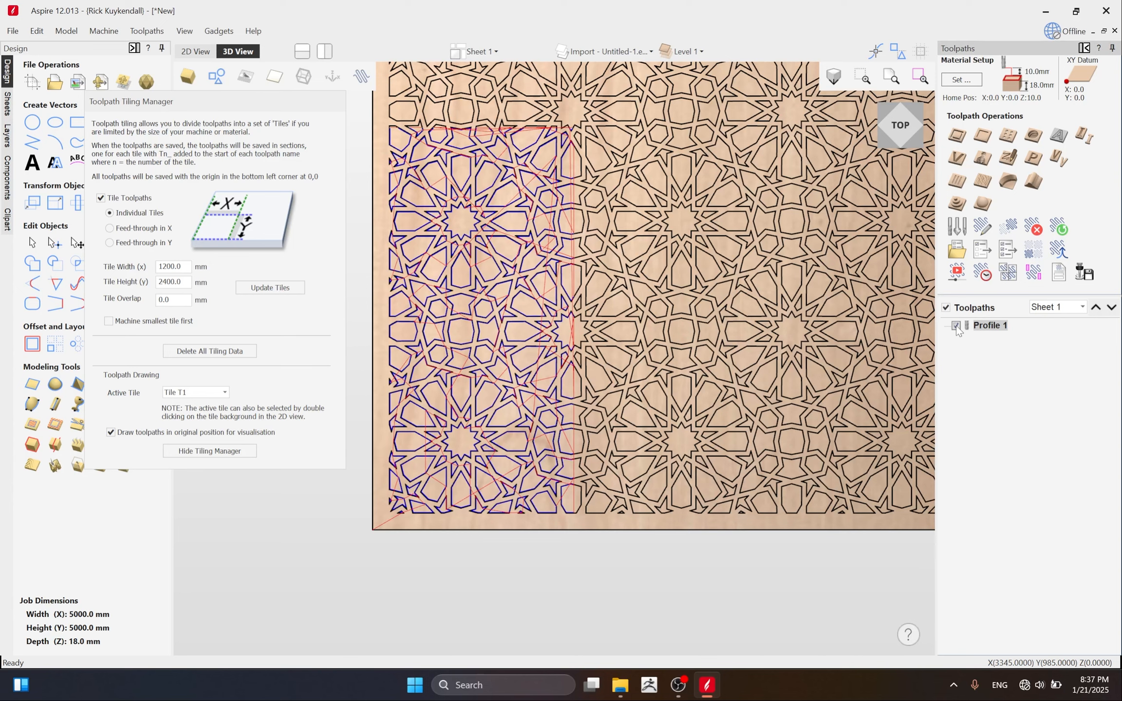
pyautogui.scroll(-2, 501, 307)
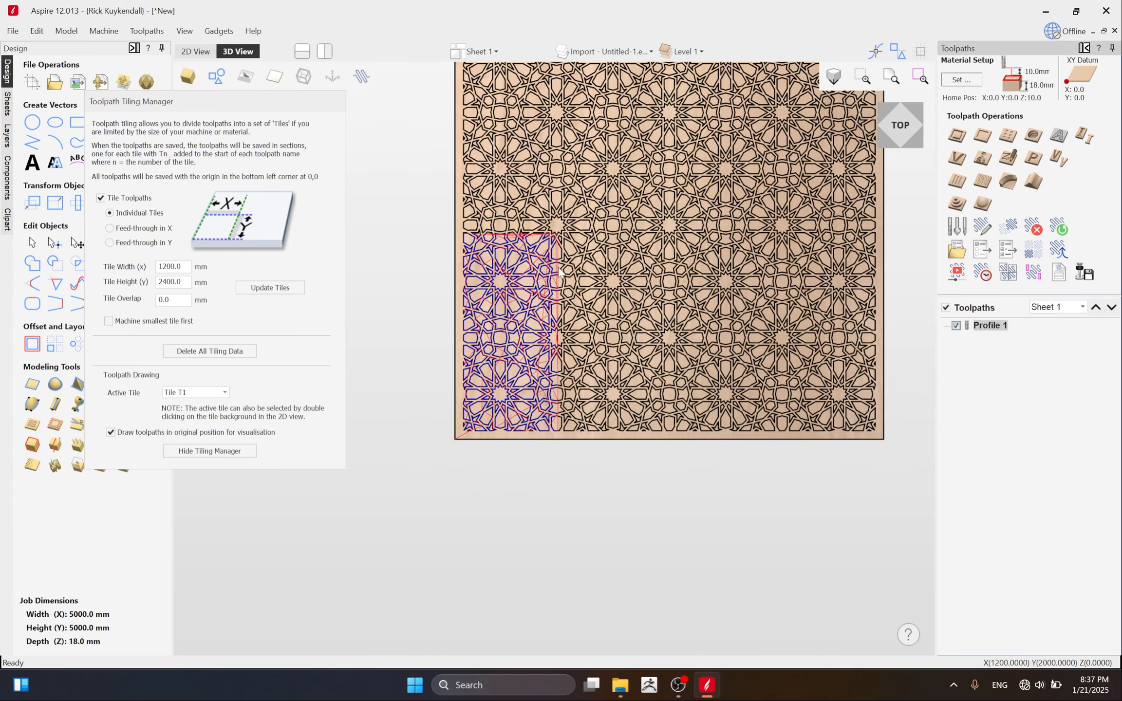
pyautogui.scroll(1, 483, 271)
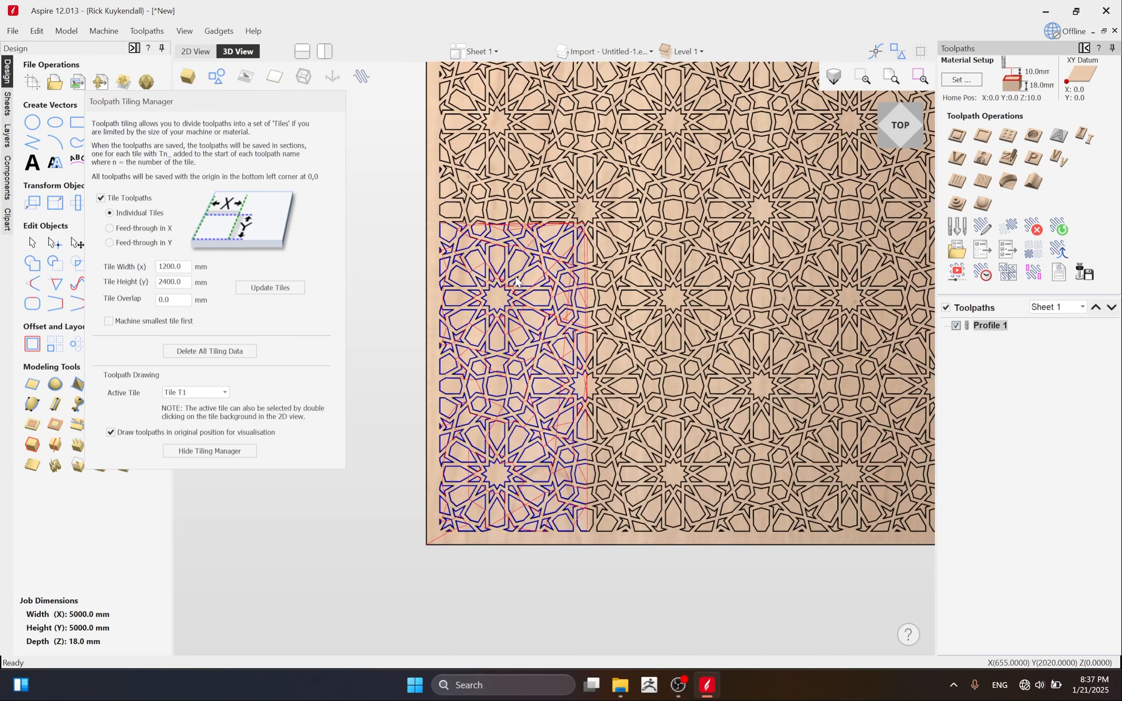
pyautogui.scroll(-1, 528, 522)
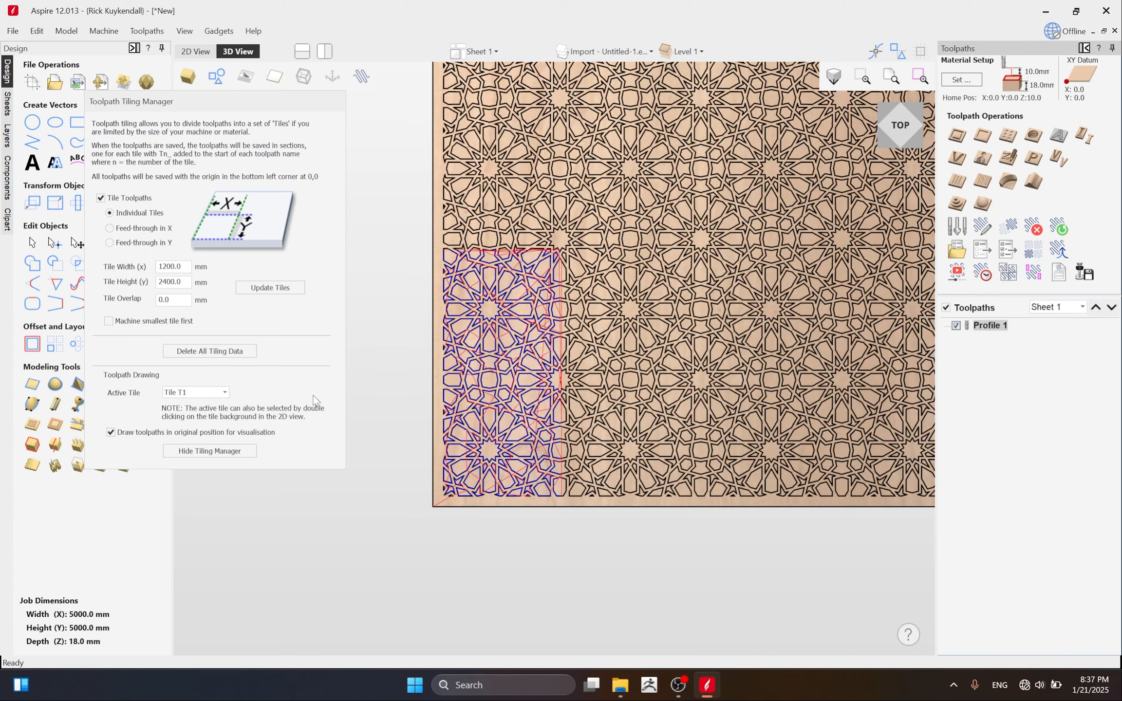
# Make tiles T2 and T3 active in turn to examine their toolpaths, and return to tile T1.
pyautogui.click(172, 392)
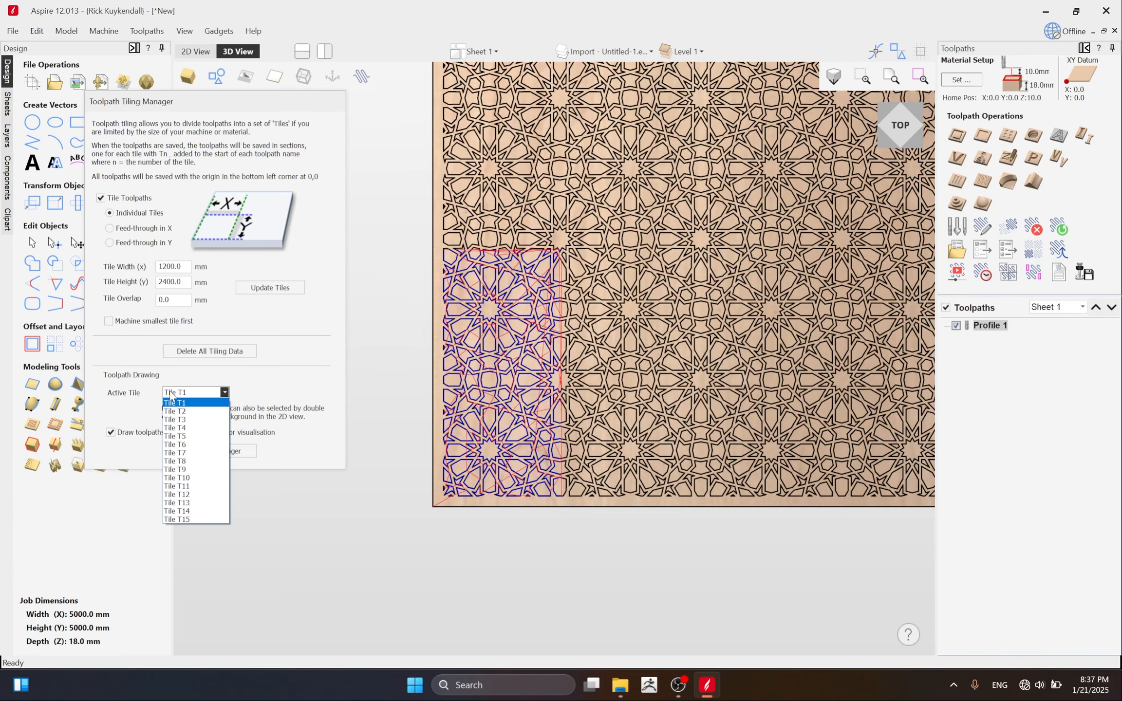
pyautogui.click(192, 411)
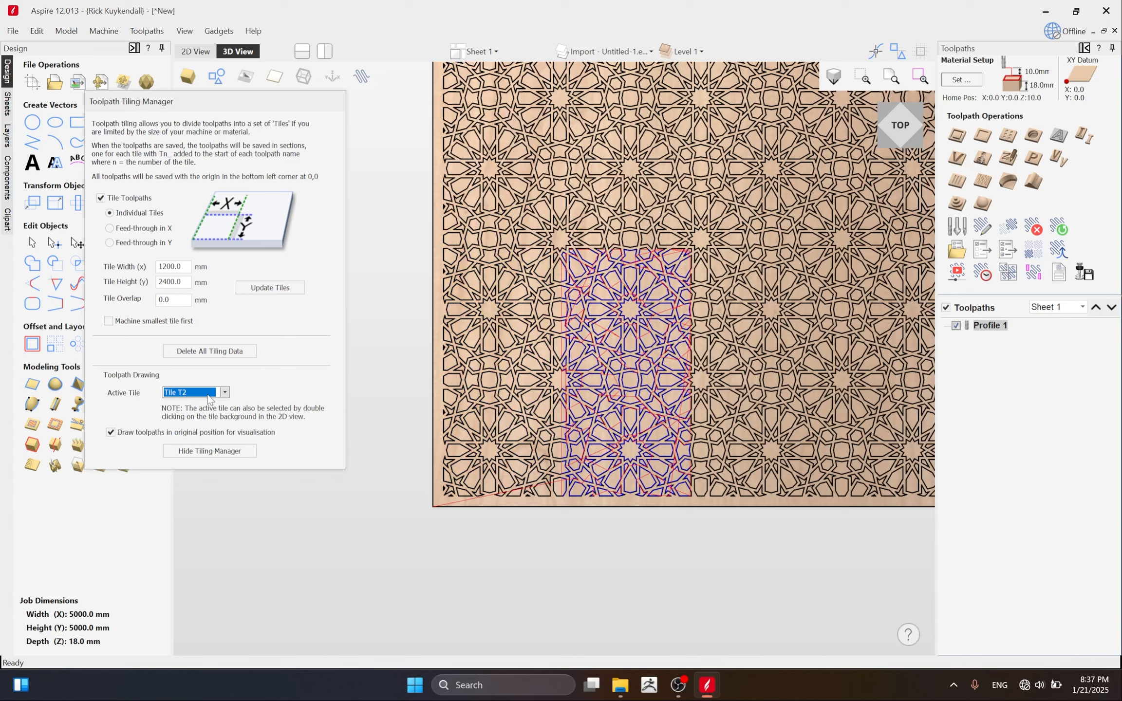
pyautogui.click(208, 398)
pyautogui.click(192, 420)
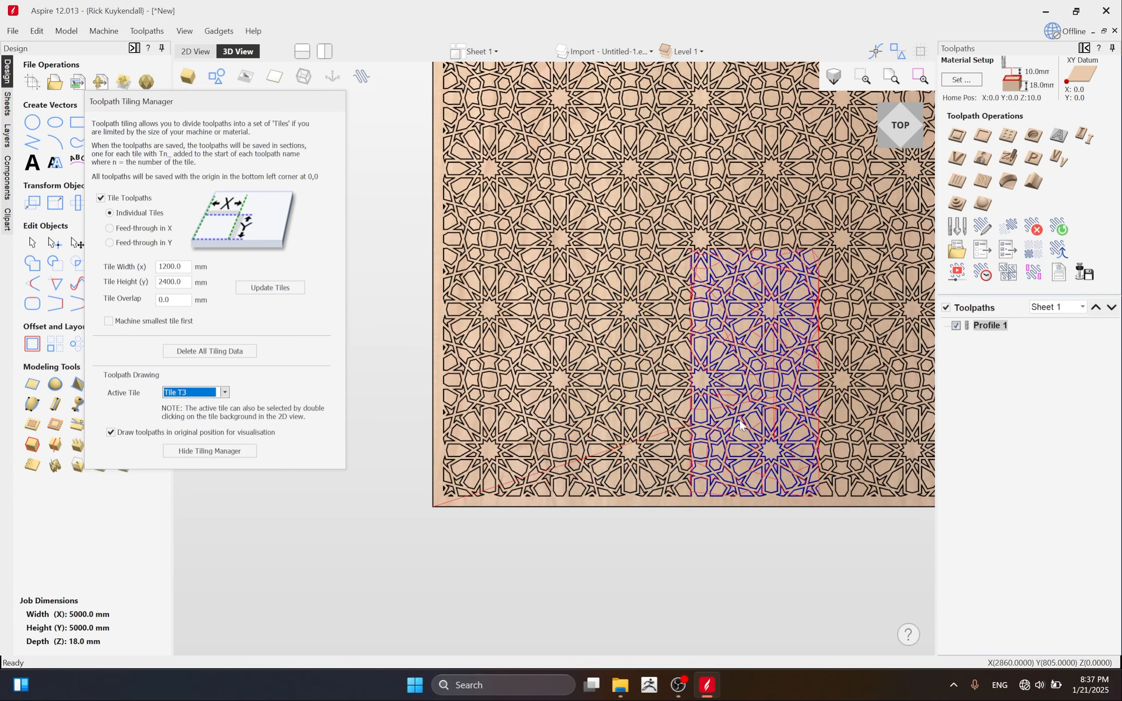
pyautogui.scroll(-3, 740, 421)
pyautogui.click(197, 392)
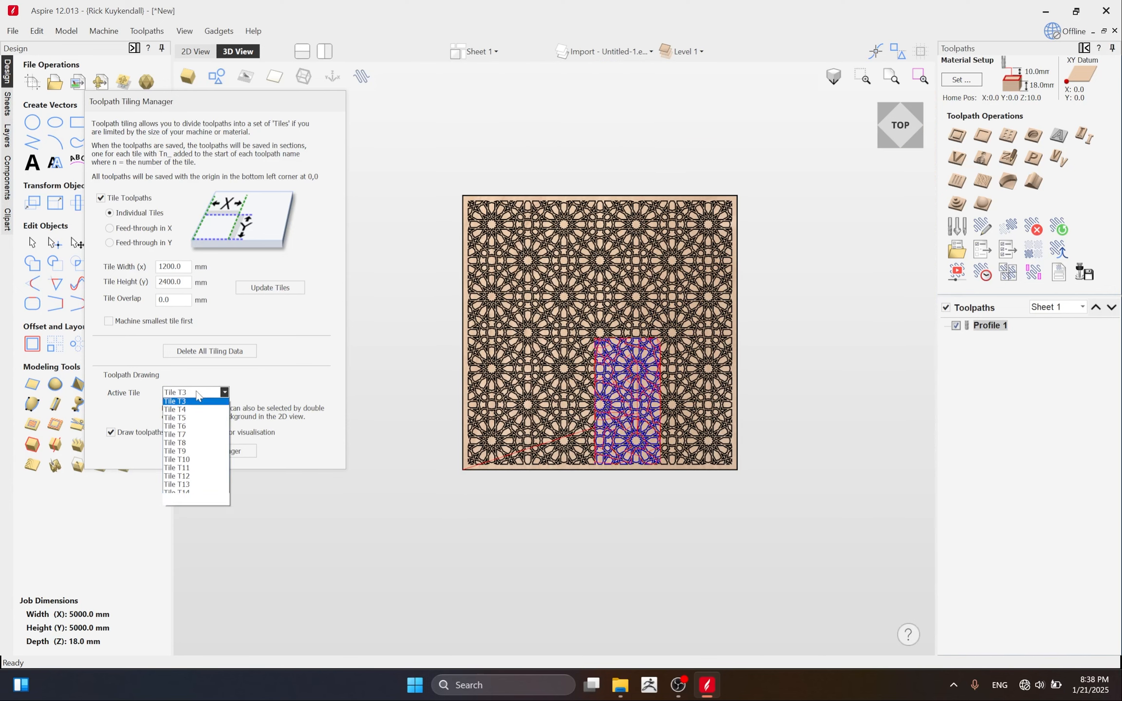
pyautogui.click(192, 512)
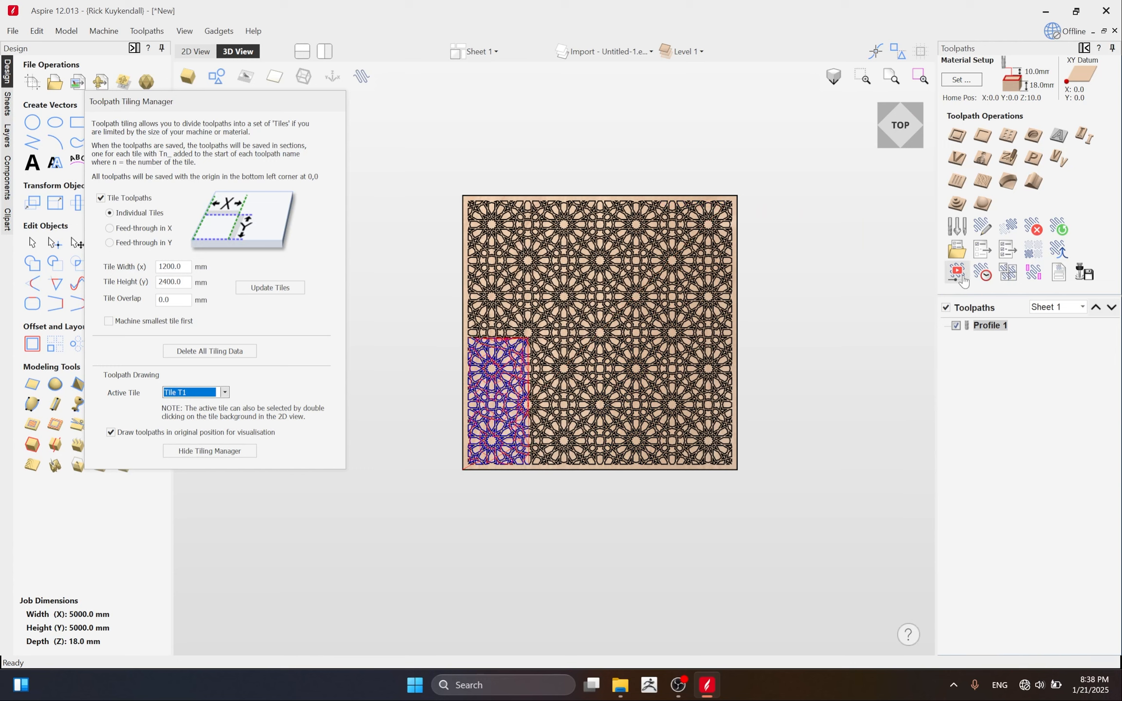
# Preview the visible toolpath of tile T1 on the material and examine the simulated cuts up close and tilted.
pyautogui.click(961, 277)
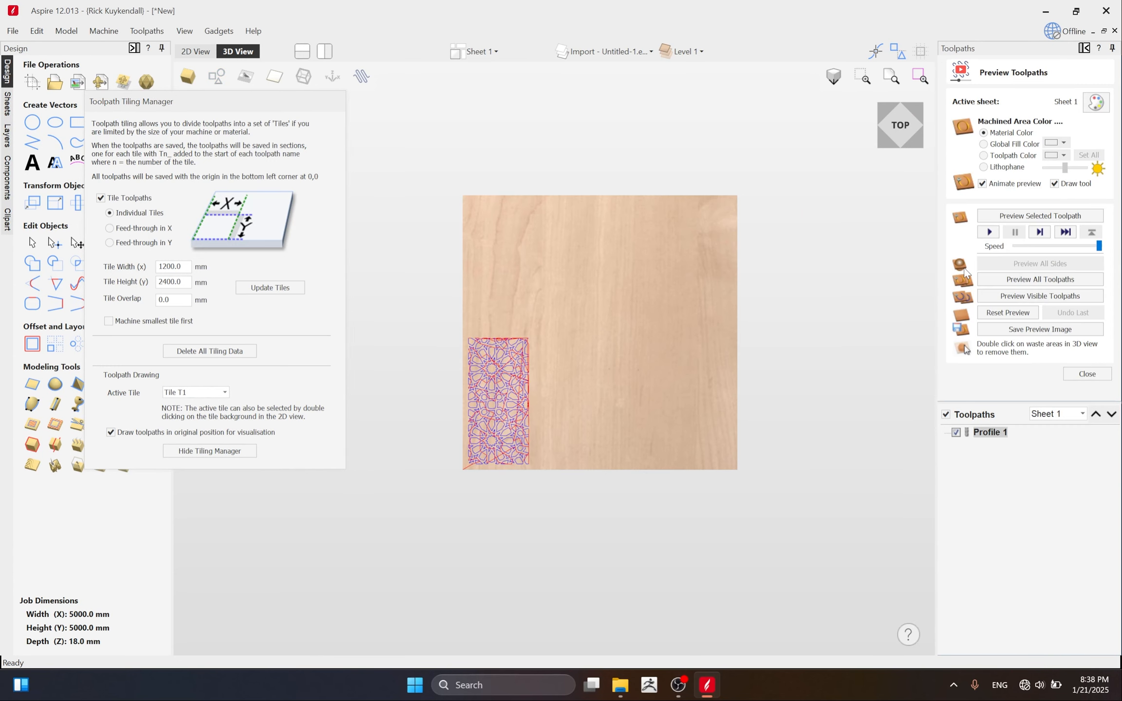
pyautogui.click(1007, 298)
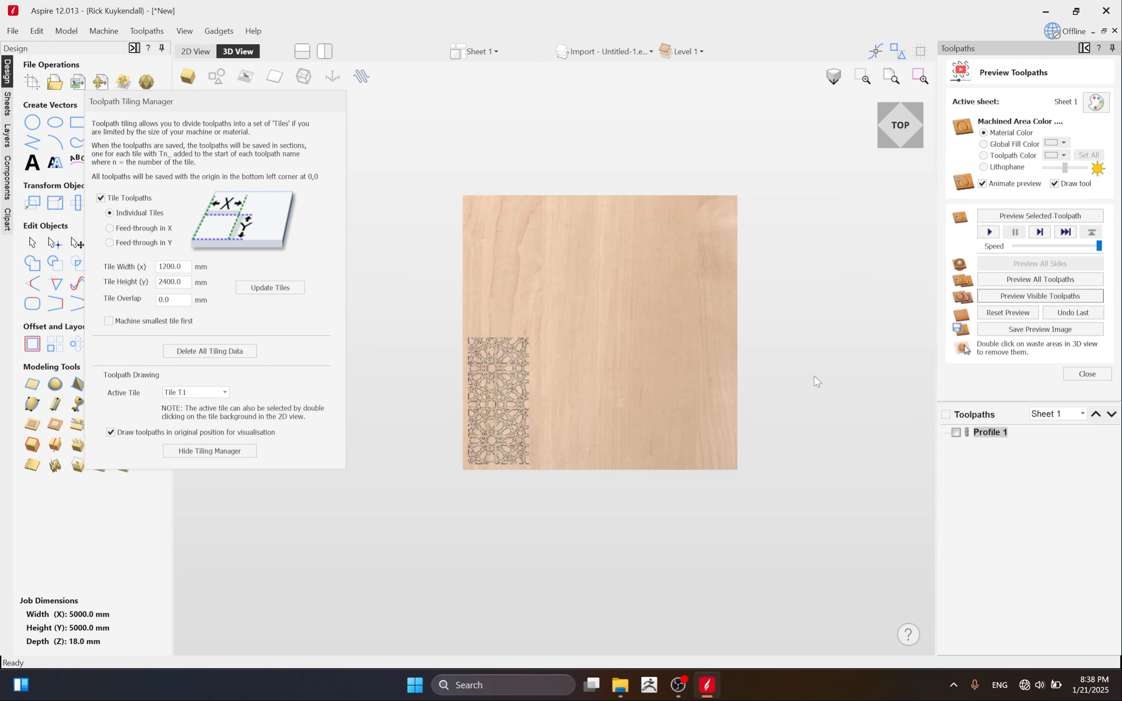
pyautogui.scroll(5, 500, 426)
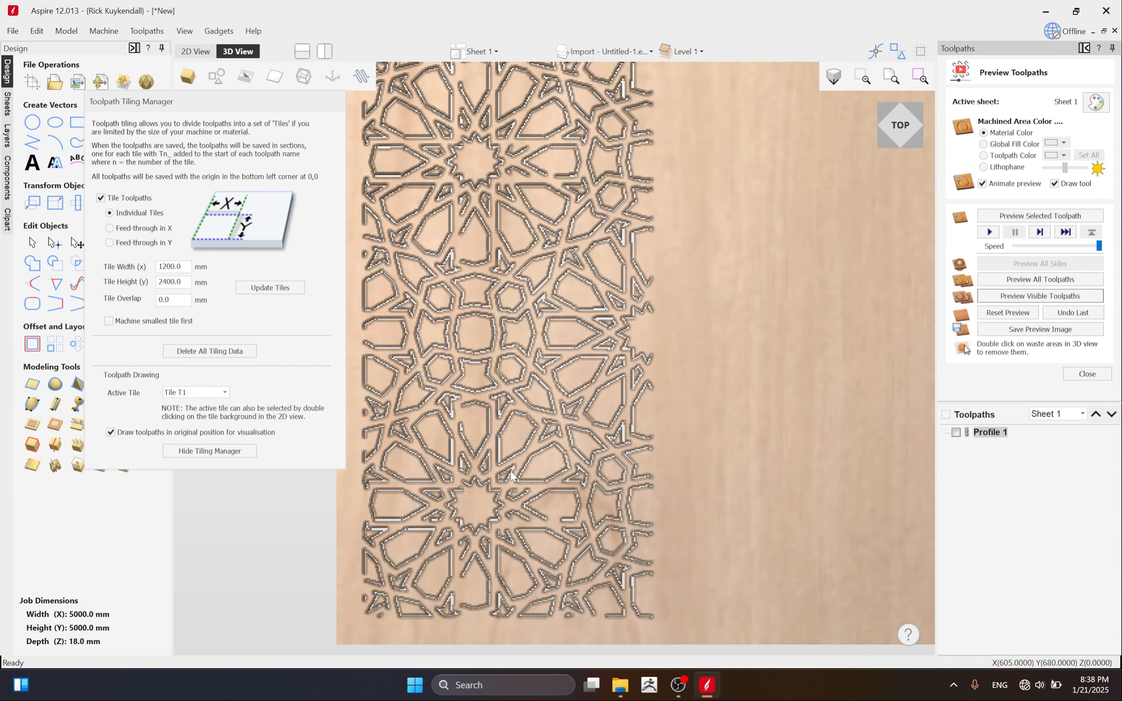
pyautogui.scroll(-2, 488, 459)
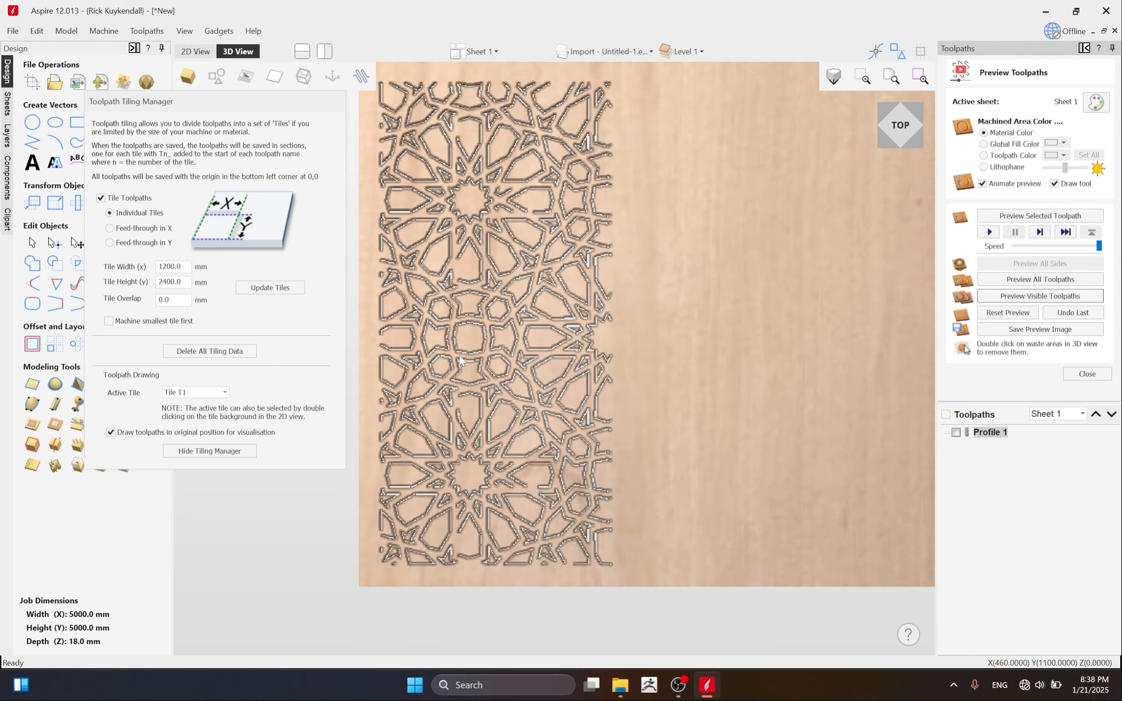
pyautogui.moveTo(641, 418); pyautogui.dragTo(638, 382)
pyautogui.scroll(-3, 637, 382)
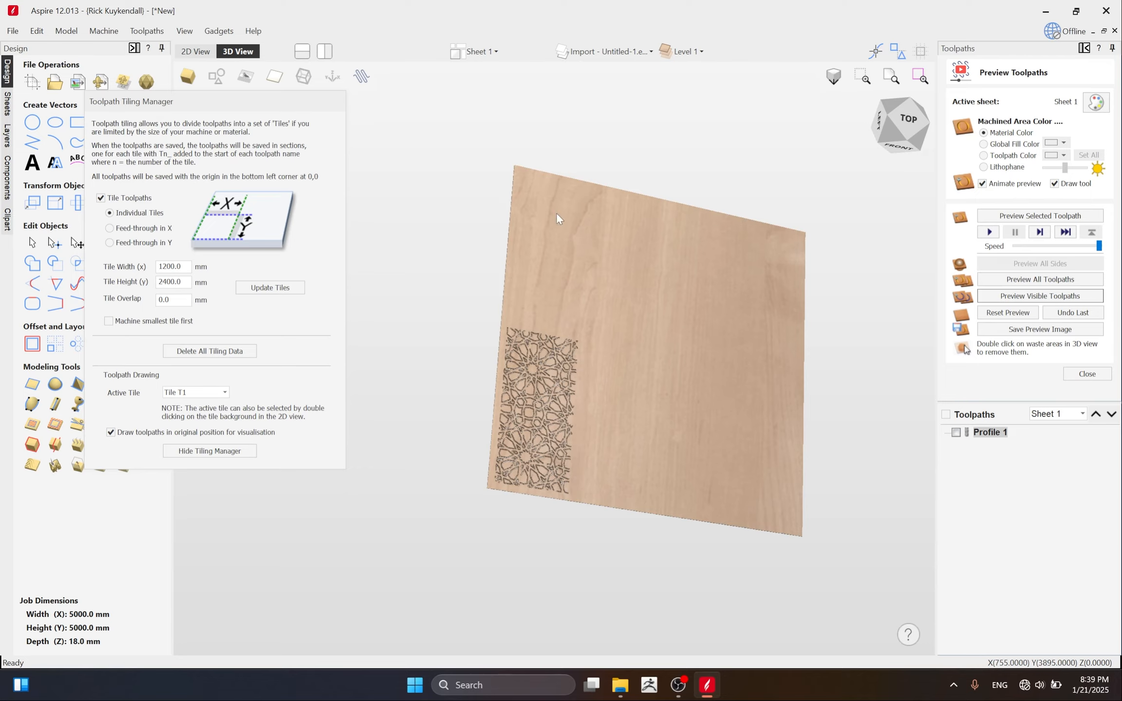
# Change the tiling in the 2D view to feed-through in X with a 2400 mm tile width, update the tiles and examine their boundaries.
pyautogui.click(196, 51)
pyautogui.scroll(-1, 462, 429)
pyautogui.scroll(3, 498, 405)
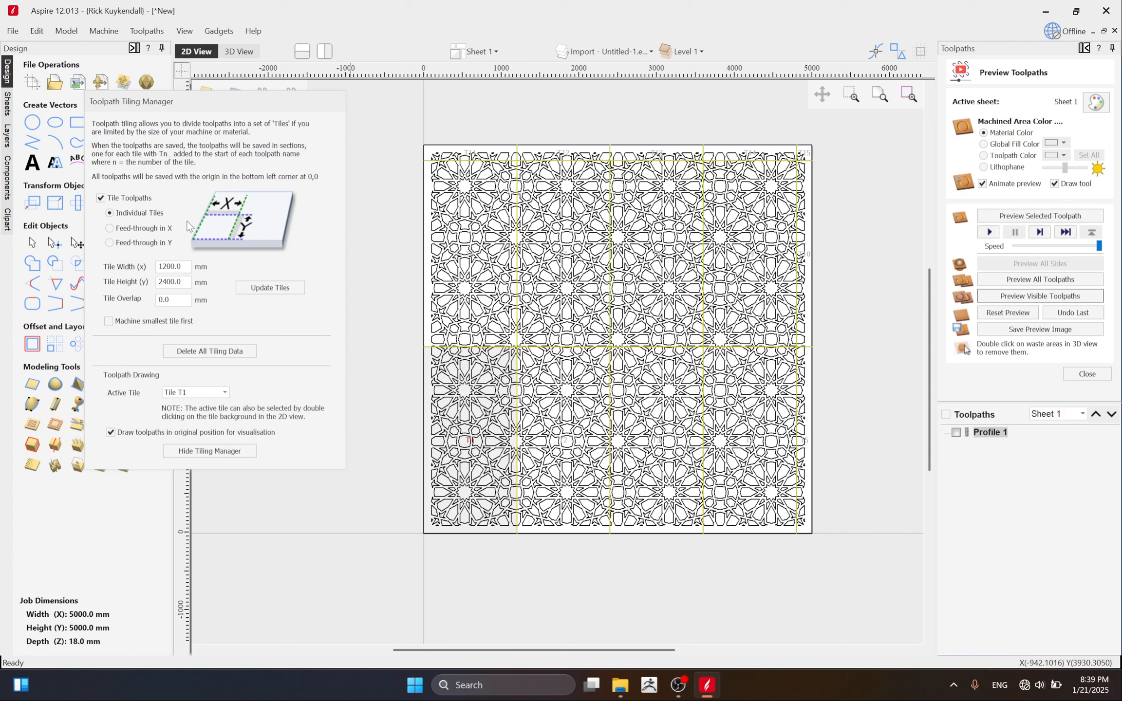
pyautogui.click(140, 230)
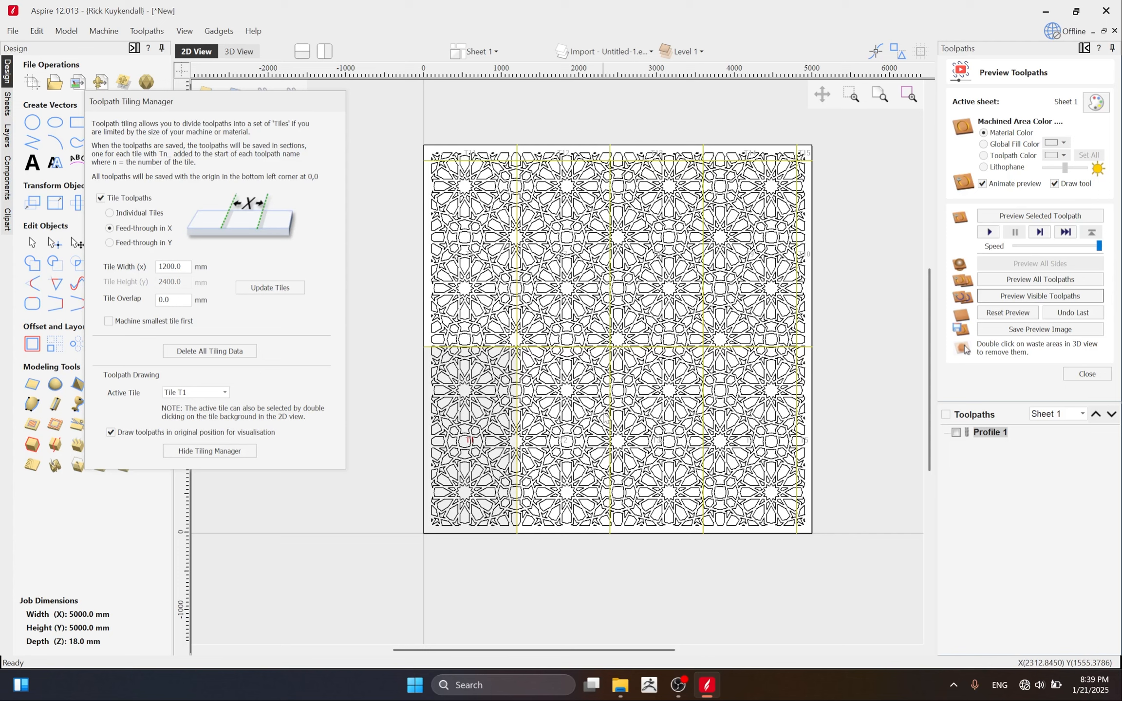
pyautogui.doubleClick(189, 269)
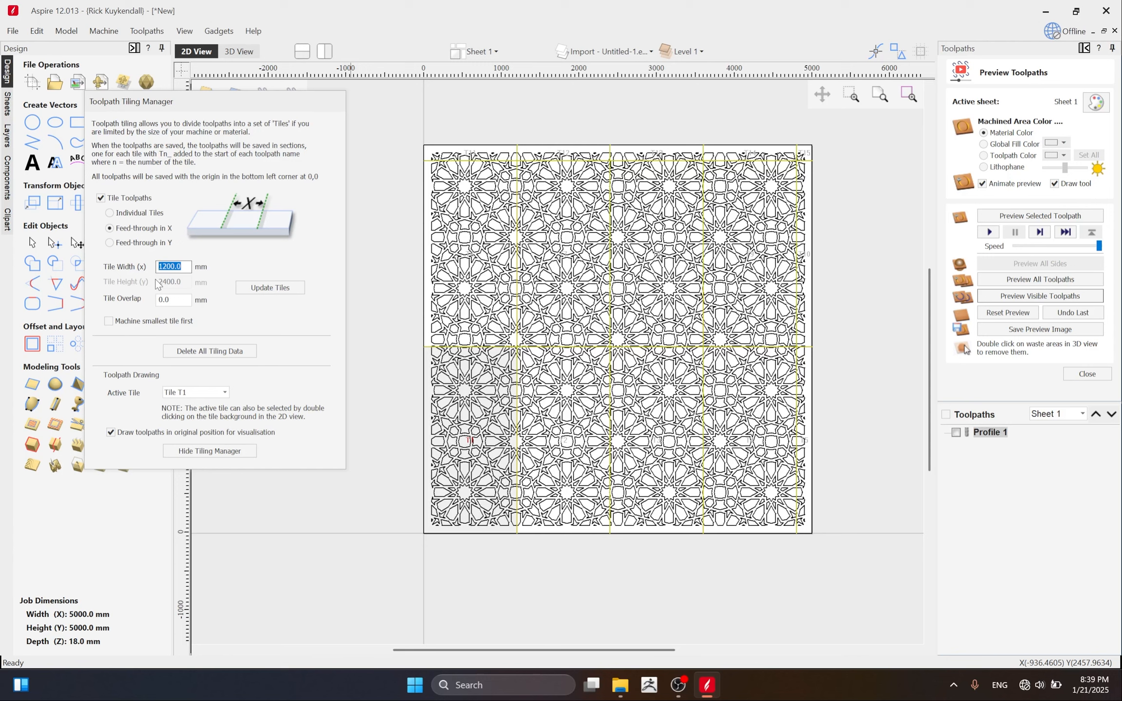
pyautogui.write('24')
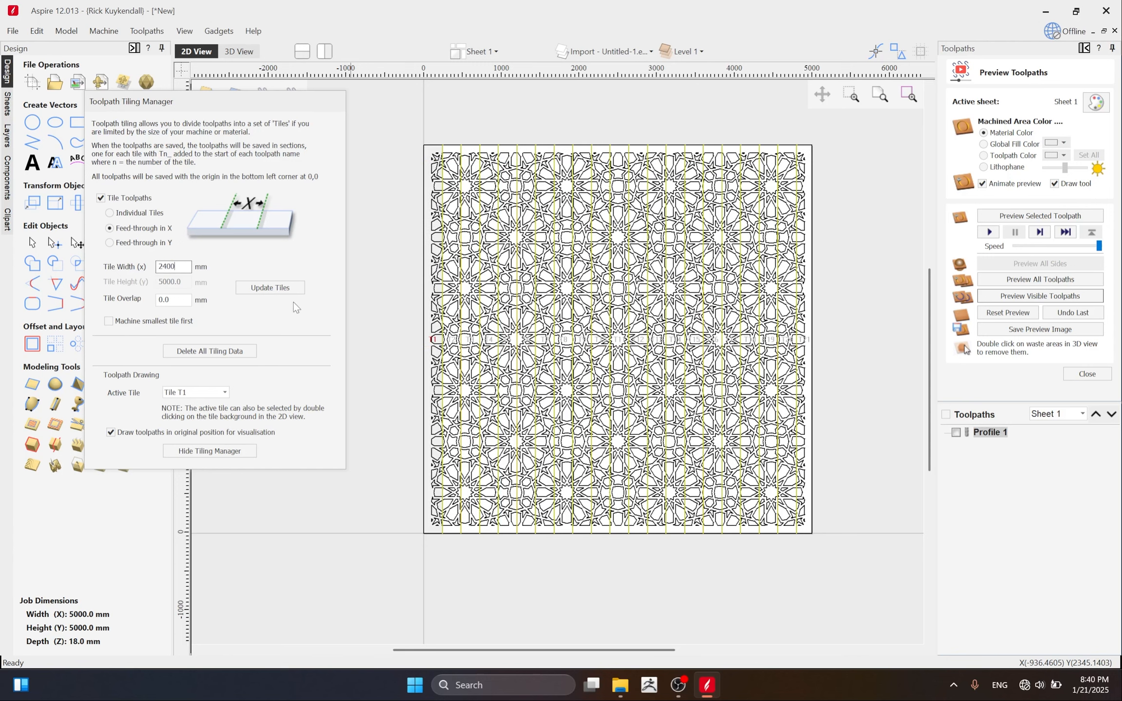
pyautogui.click(291, 289)
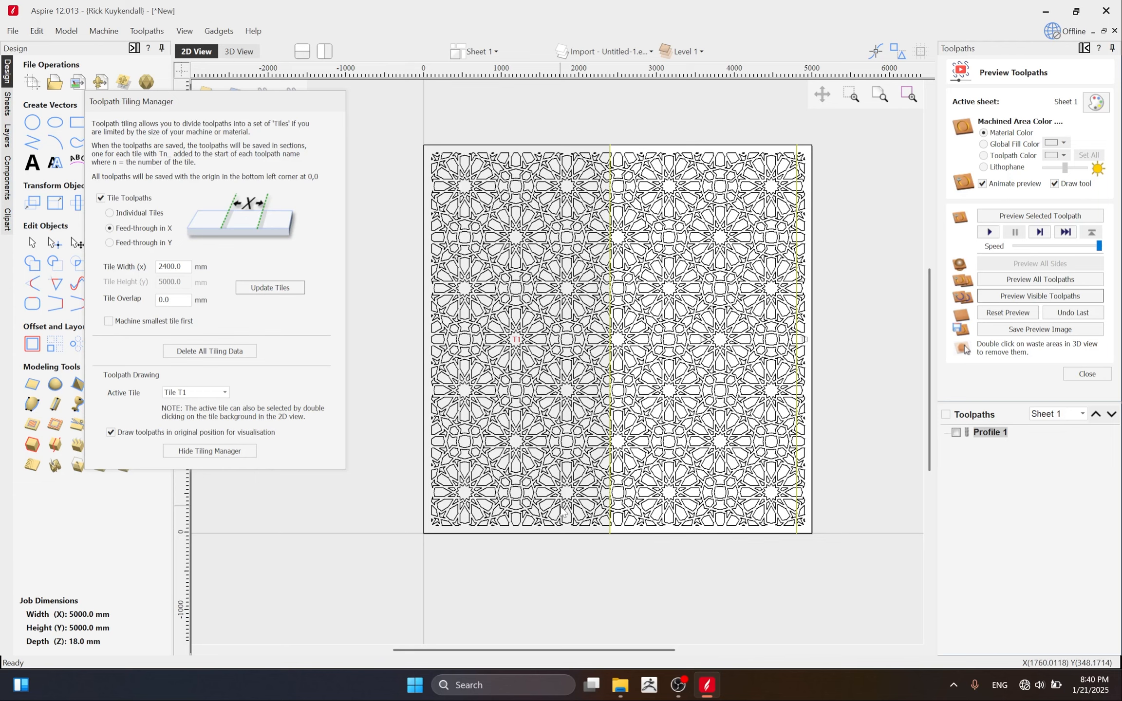
pyautogui.scroll(-2, 747, 393)
pyautogui.scroll(5, 691, 370)
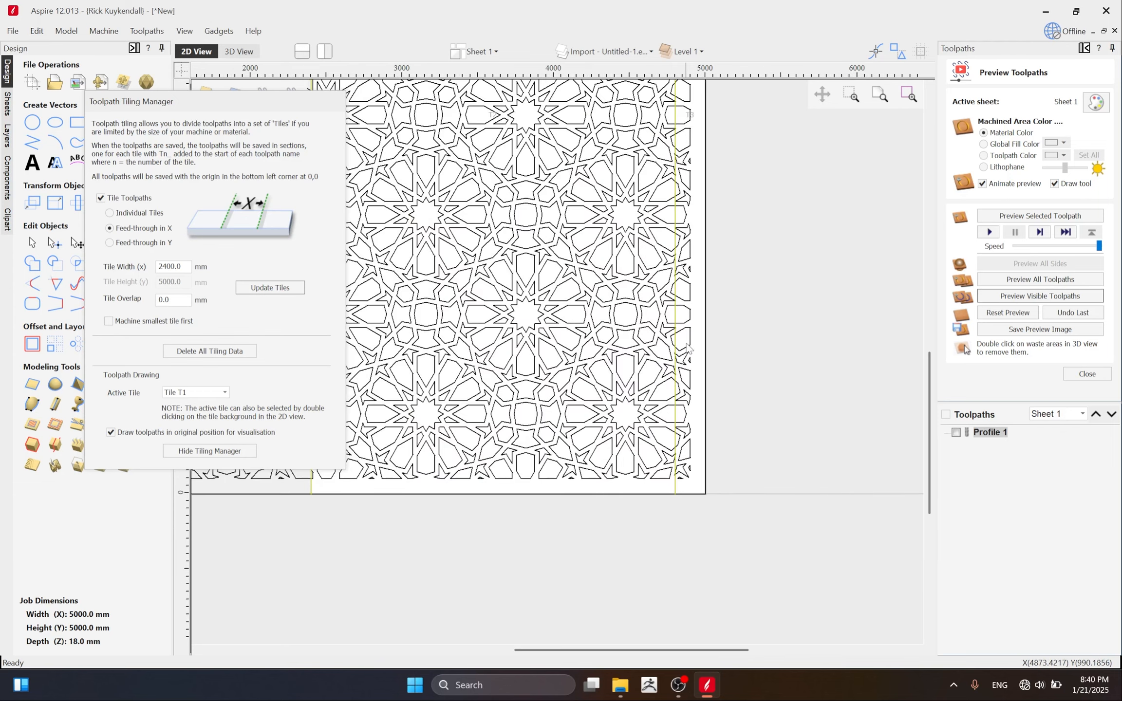
pyautogui.scroll(-4, 535, 292)
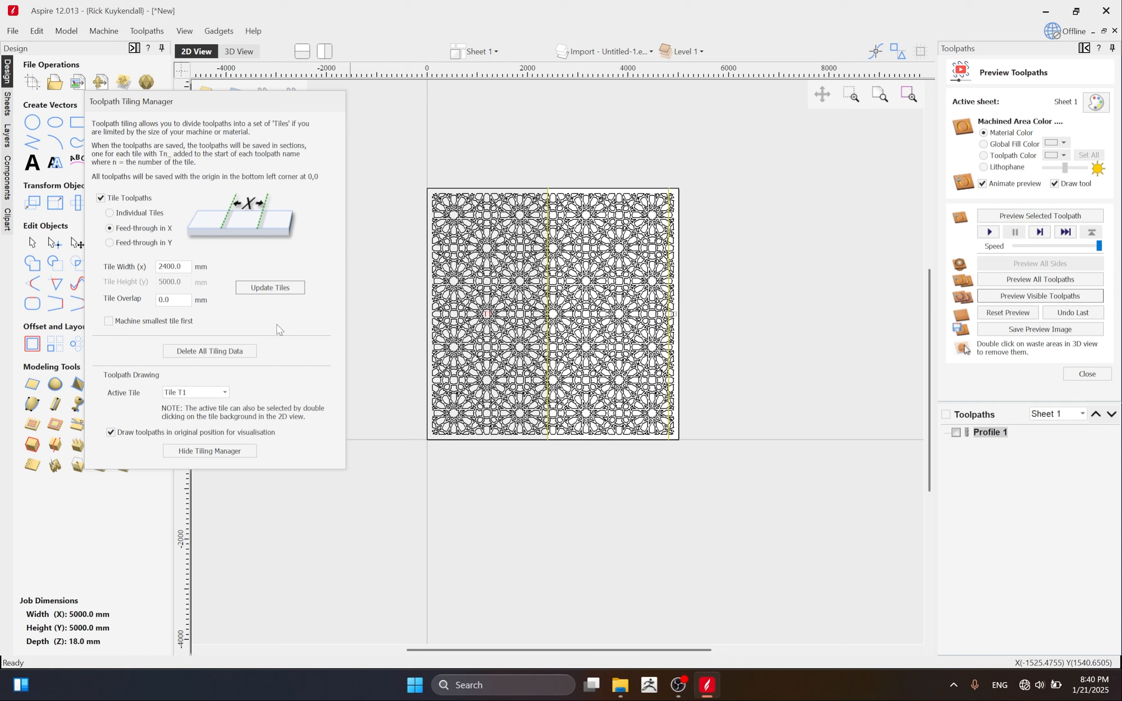
# Set the feed-through tile width to 1200 mm and update the tiles to examine the vertical strips.
pyautogui.moveTo(189, 267); pyautogui.dragTo(90, 263)
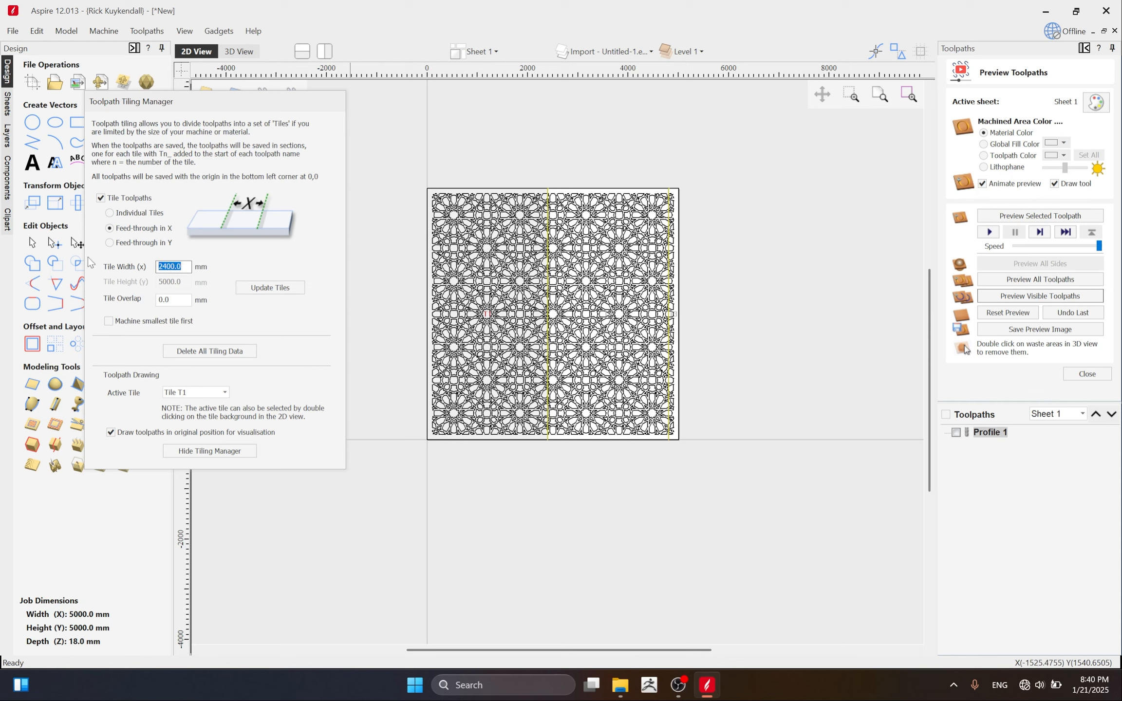
pyautogui.write('120')
pyautogui.click(270, 288)
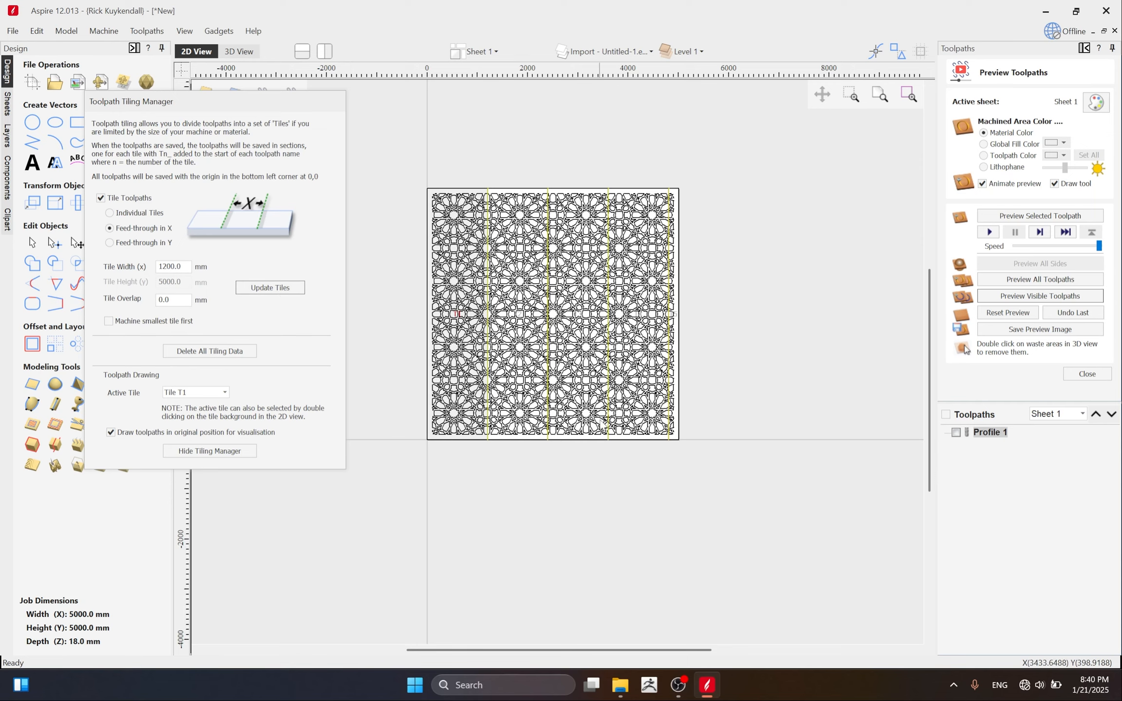
pyautogui.scroll(2, 585, 408)
pyautogui.scroll(-2, 585, 409)
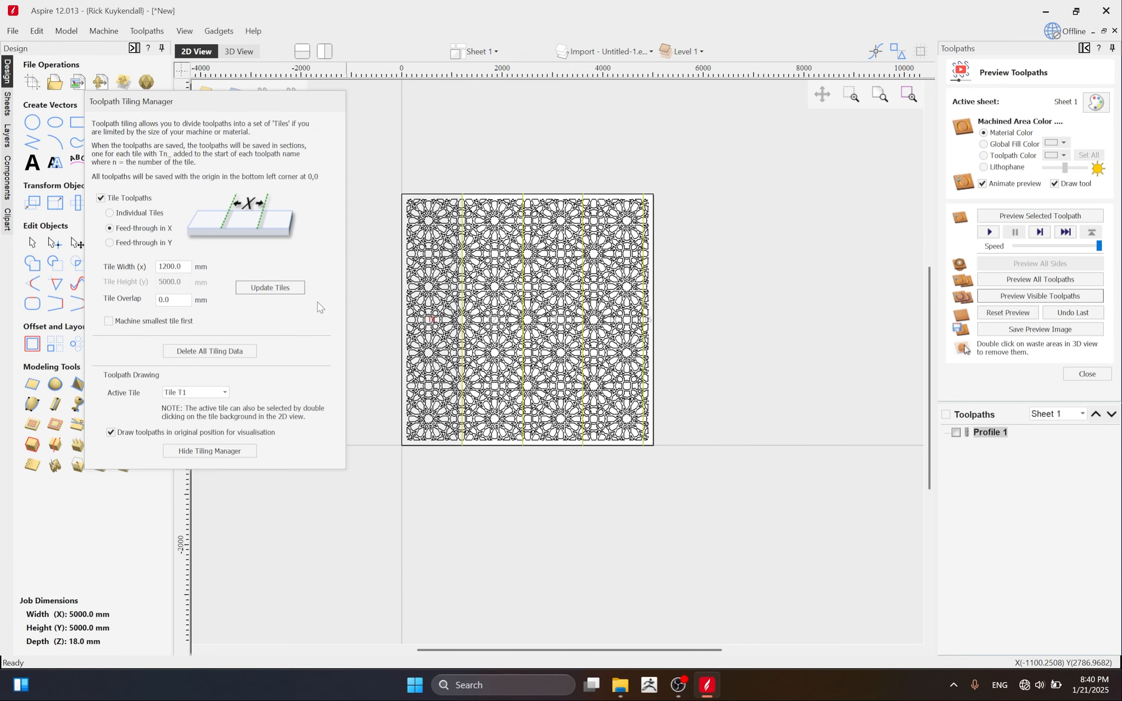
# Change the tiling to feed-through in Y with a 2000 mm tile height and update the tiles.
pyautogui.click(130, 244)
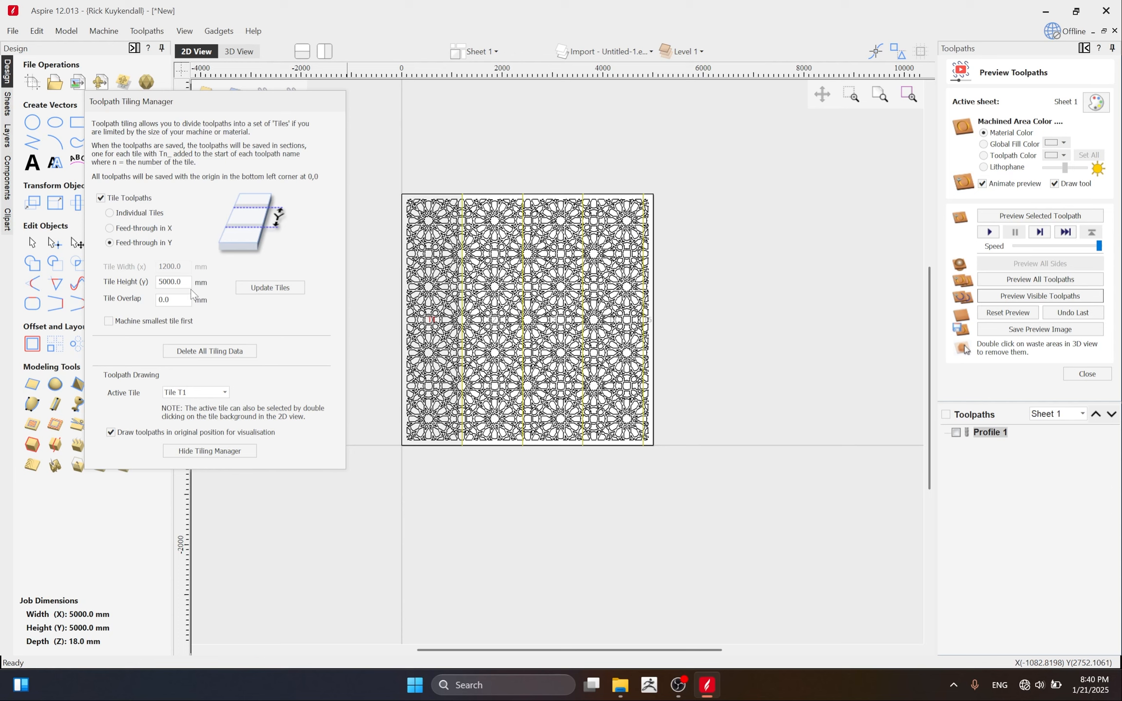
pyautogui.moveTo(189, 282); pyautogui.dragTo(111, 273)
pyautogui.write('2')
pyautogui.click(278, 289)
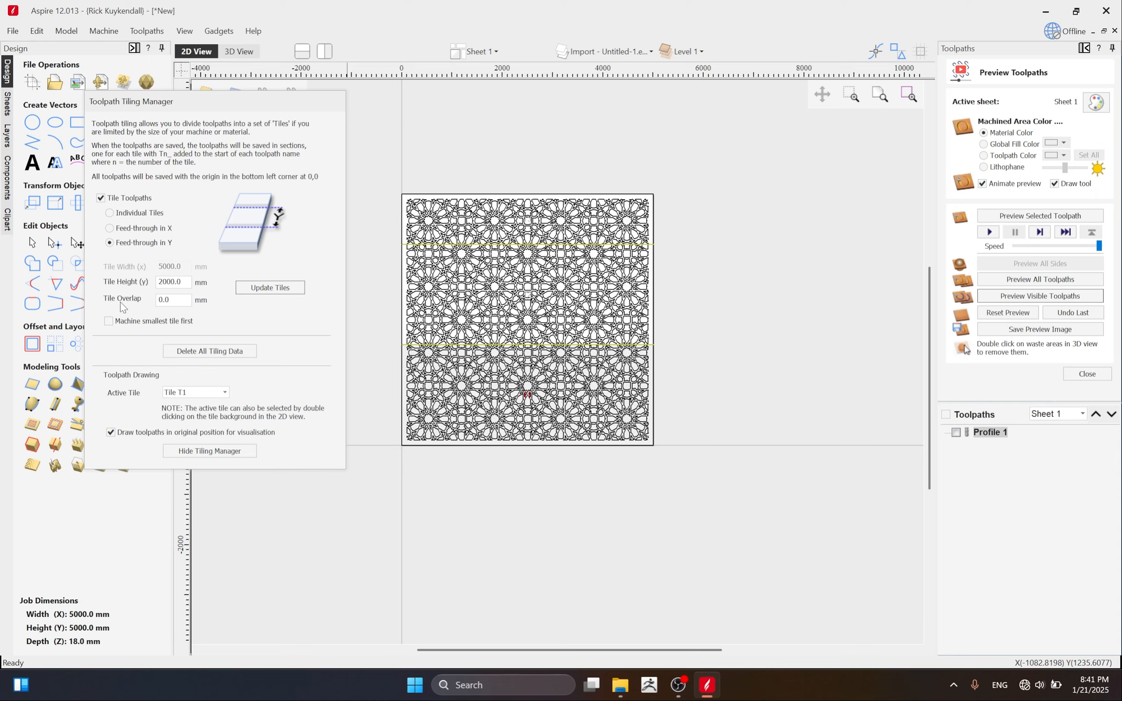
# Set the tile overlap to 20 mm, update the tiles and examine the overlap band where the tile boundary crosses the pattern.
pyautogui.doubleClick(173, 303)
pyautogui.scroll(3, 439, 365)
pyautogui.scroll(2, 436, 363)
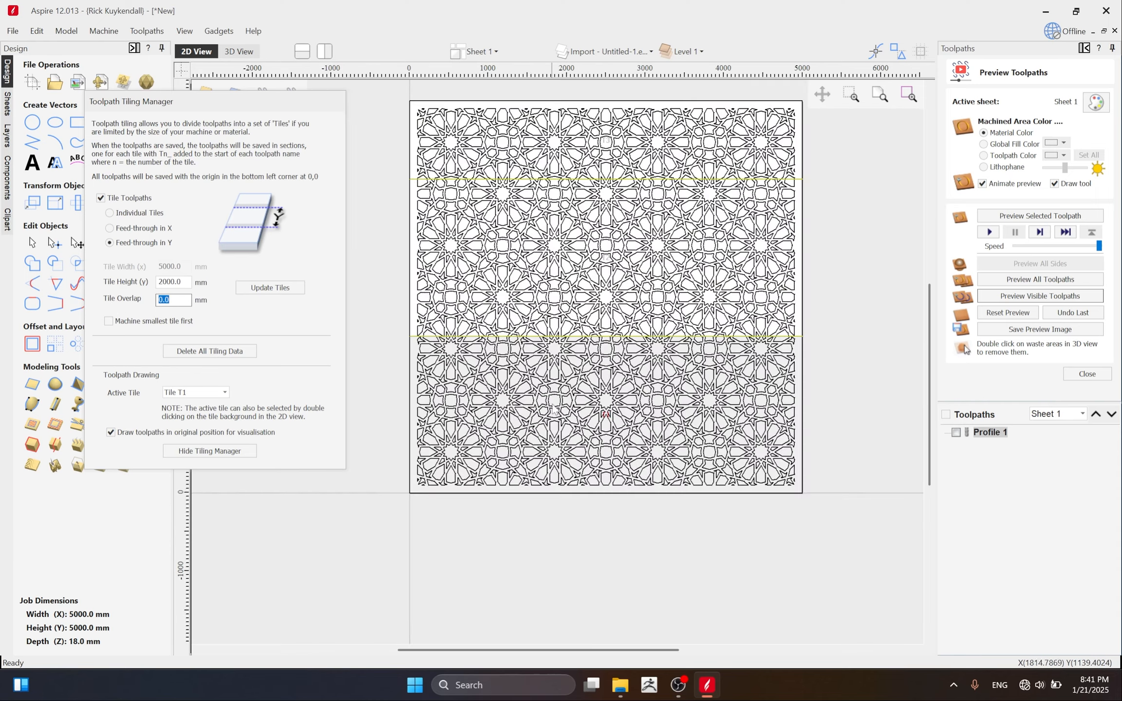
pyautogui.scroll(-2, 444, 350)
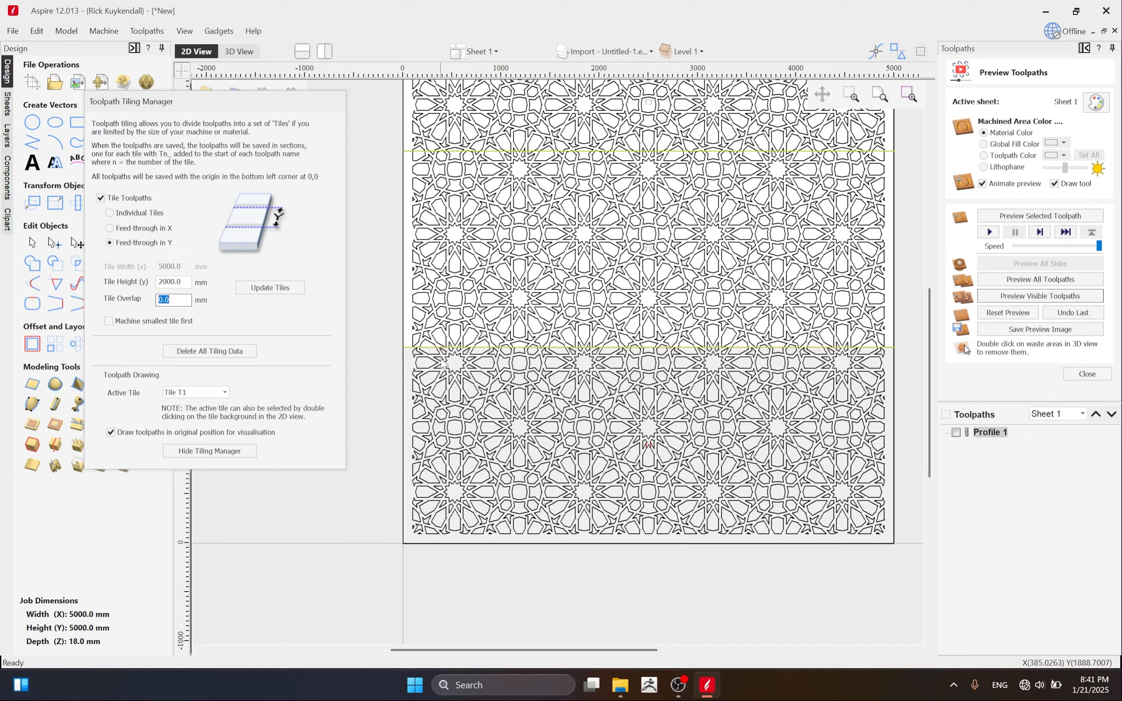
pyautogui.scroll(2, 560, 350)
pyautogui.scroll(-2, 575, 375)
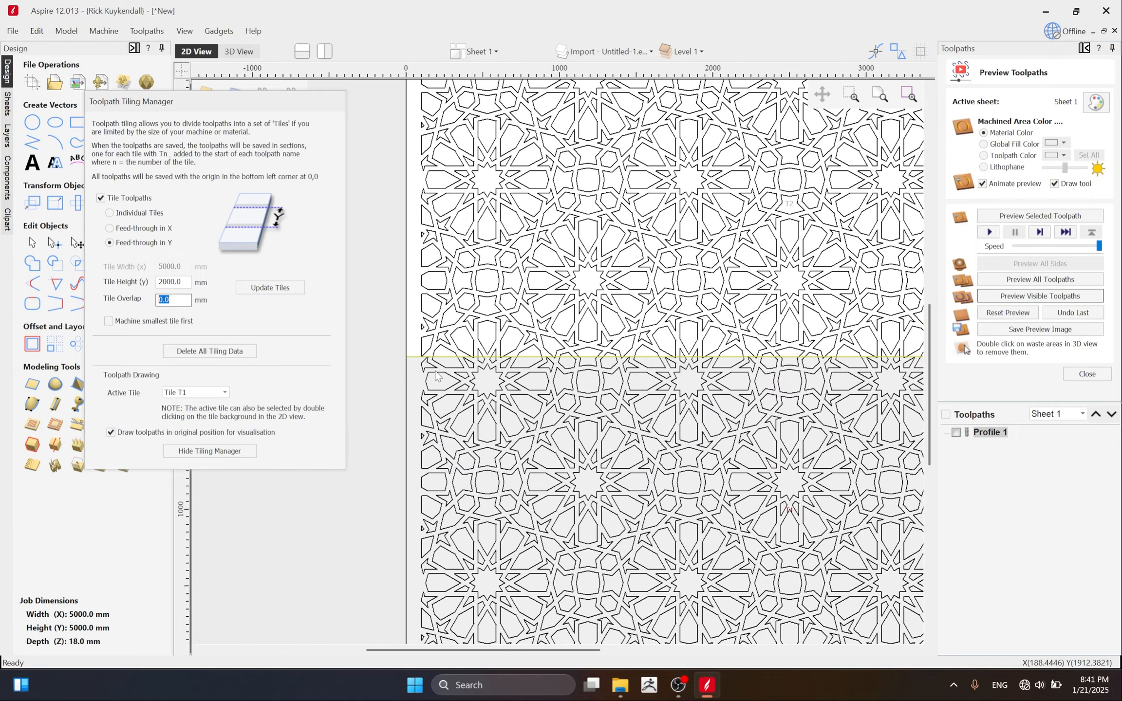
pyautogui.scroll(3, 484, 368)
pyautogui.scroll(2, 484, 368)
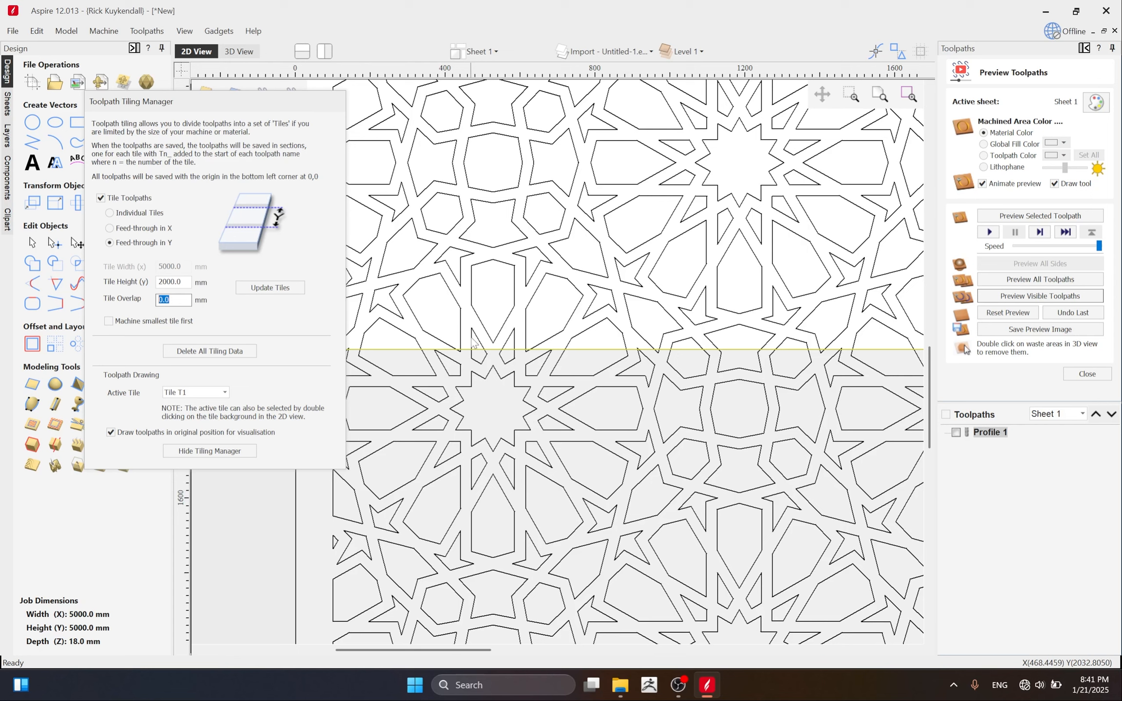
pyautogui.click(181, 300)
pyautogui.write('1')
pyautogui.click(245, 288)
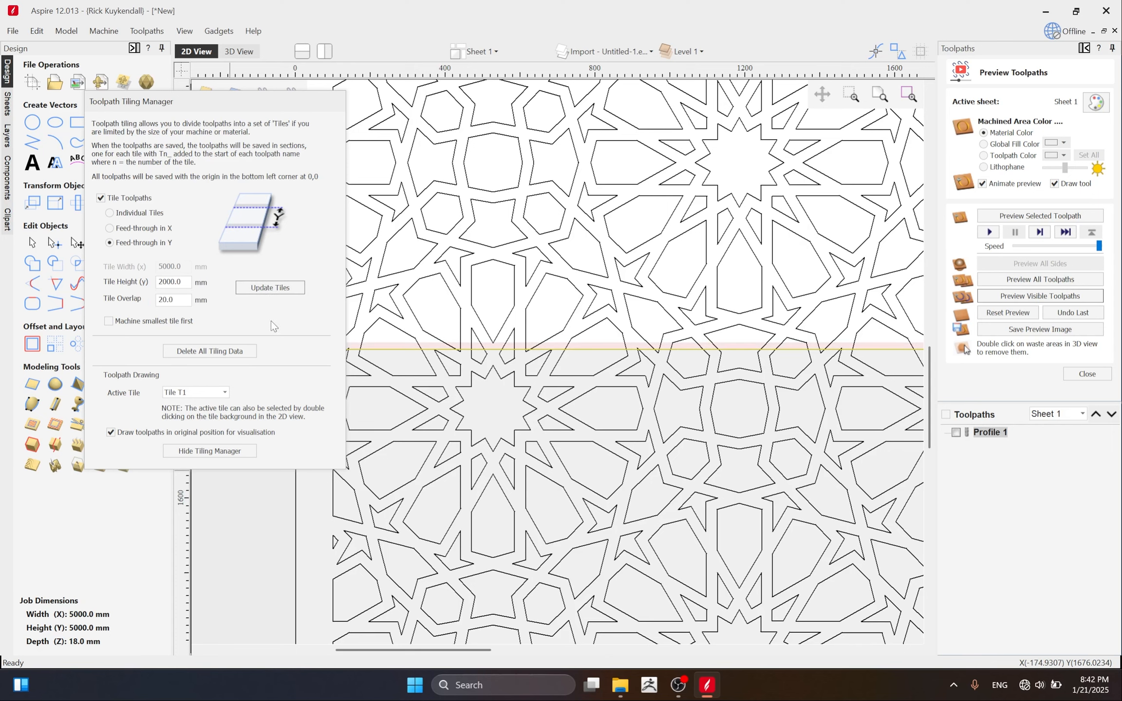
pyautogui.scroll(-3, 507, 336)
pyautogui.scroll(4, 506, 336)
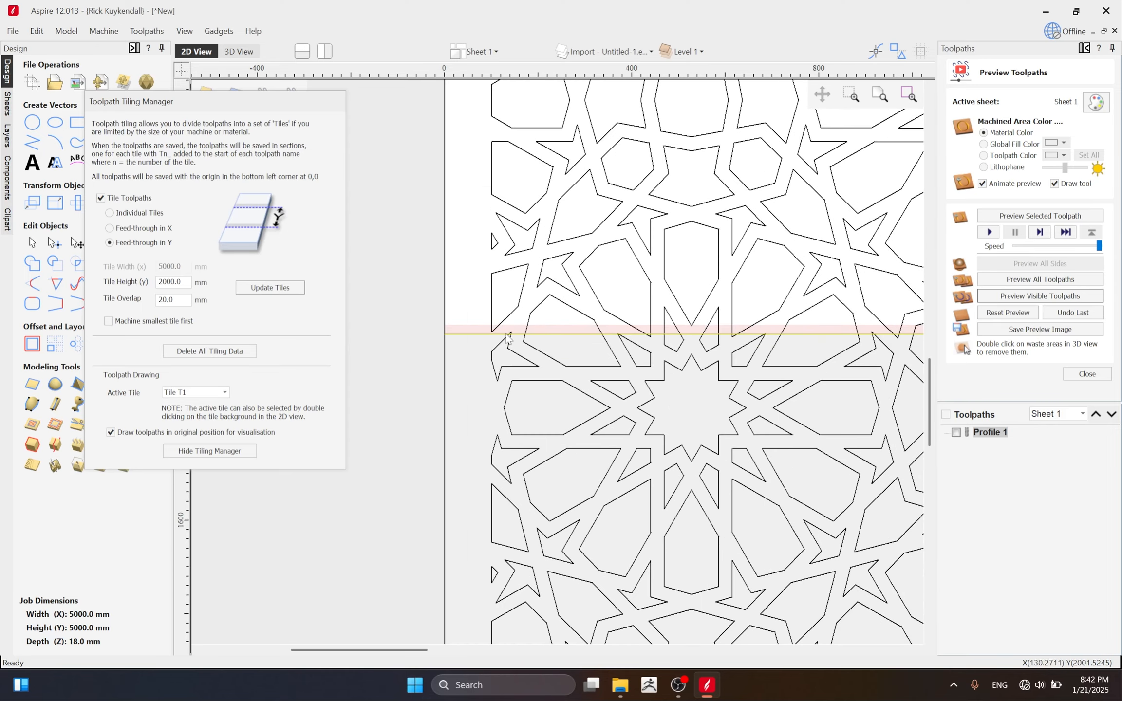
pyautogui.scroll(2, 506, 336)
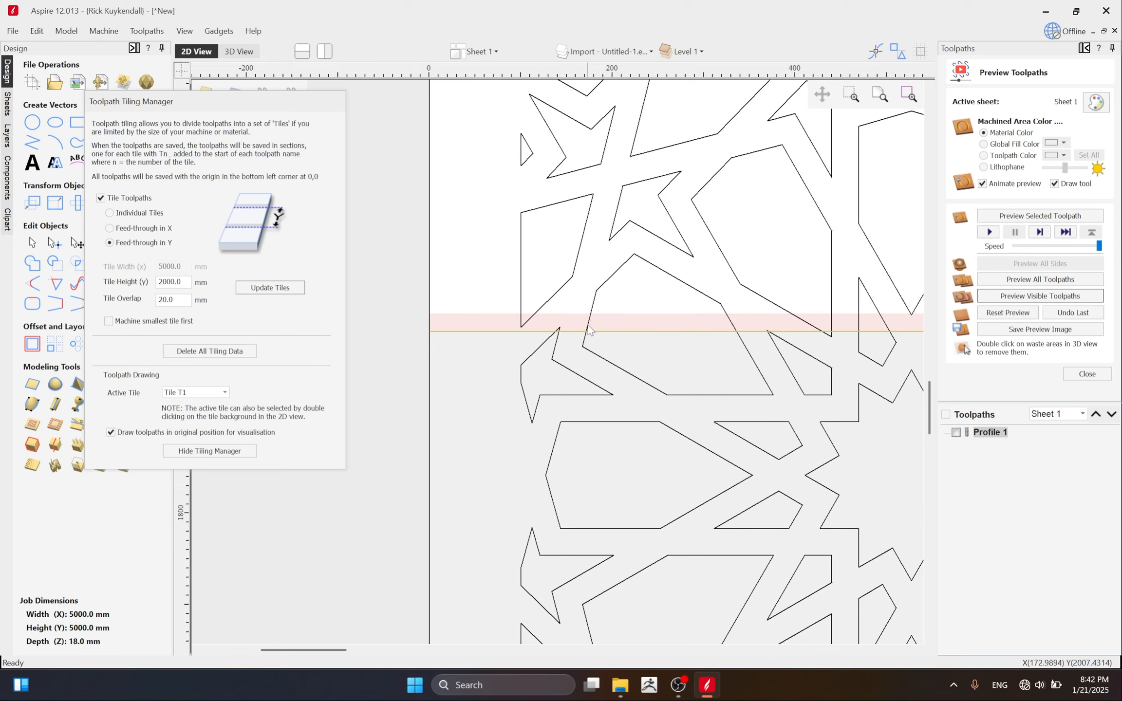
pyautogui.scroll(-6, 590, 323)
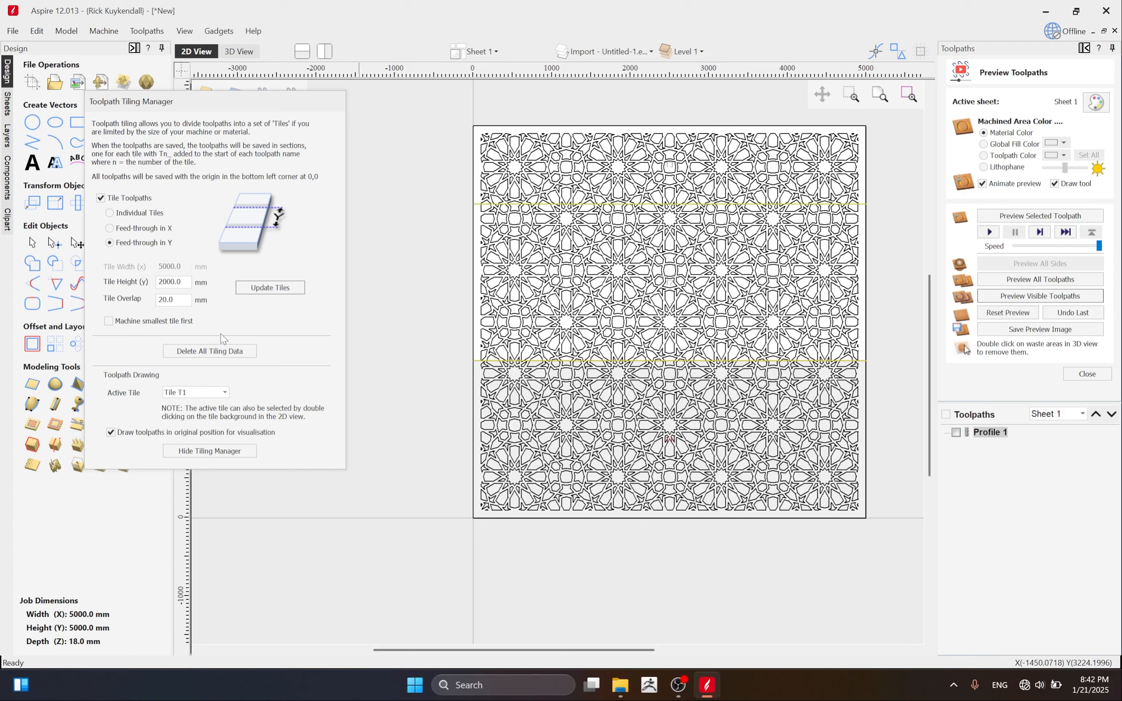
# Try machining the smallest tile first with updated tiles, and turn the option back off.
pyautogui.click(172, 321)
pyautogui.click(279, 288)
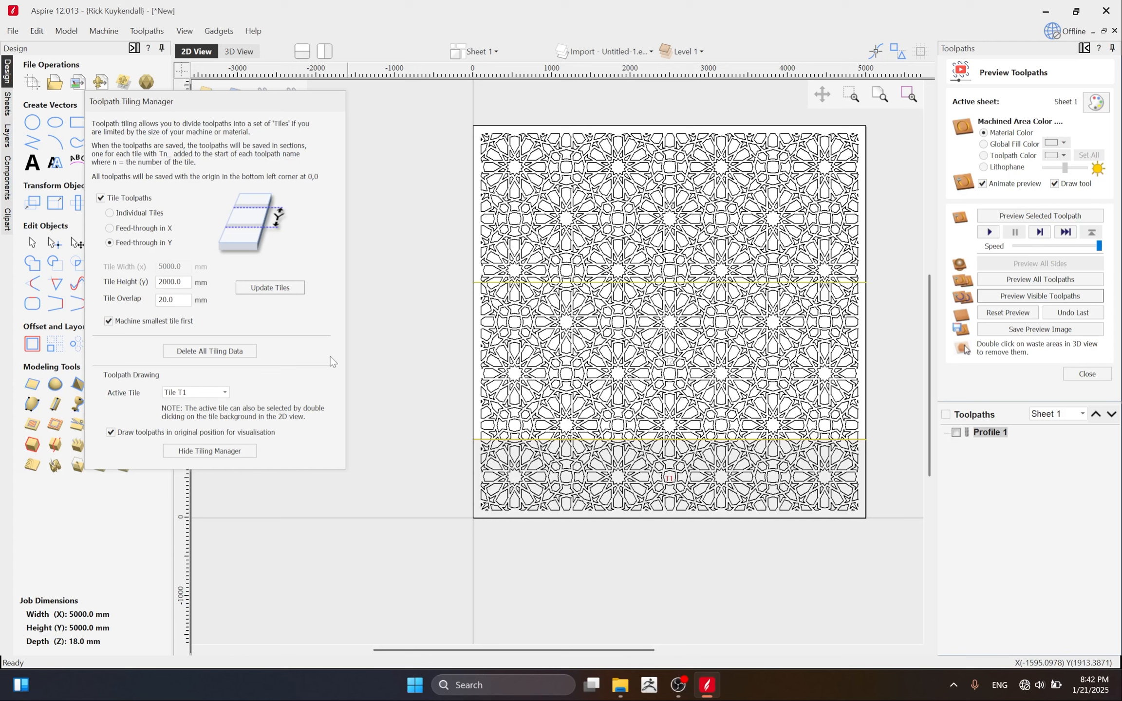
pyautogui.click(108, 321)
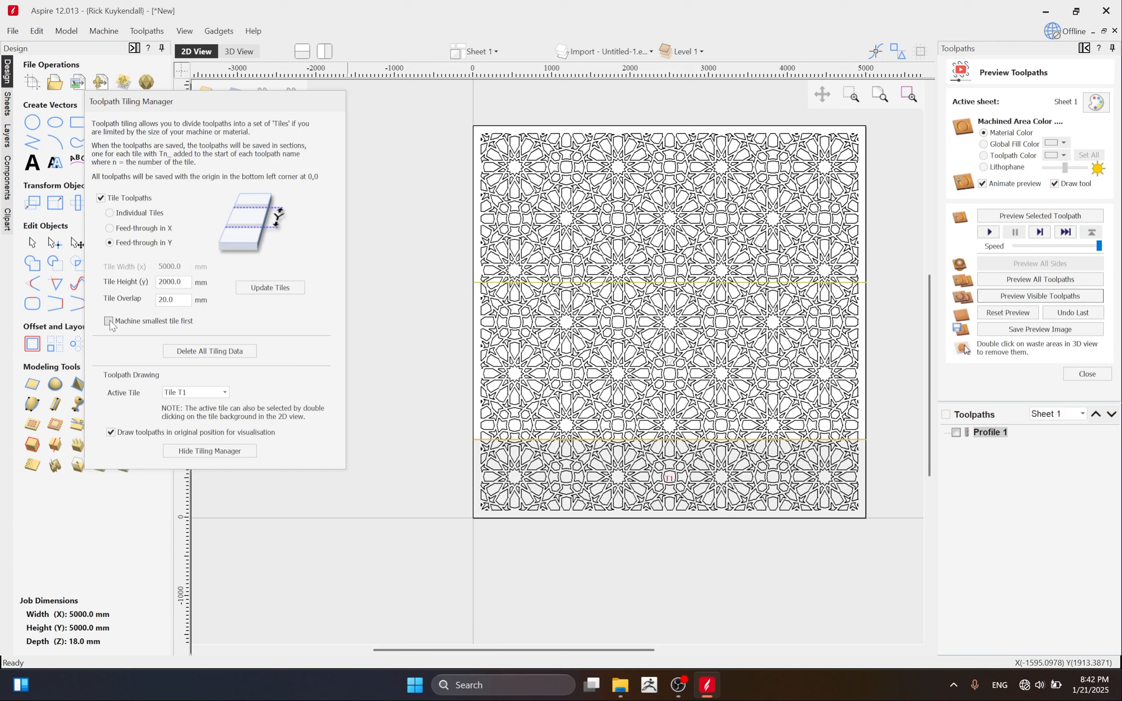
# Change the tiling back to individual tiles 1200 mm wide and 2400 mm high, and update the tiles.
pyautogui.click(139, 216)
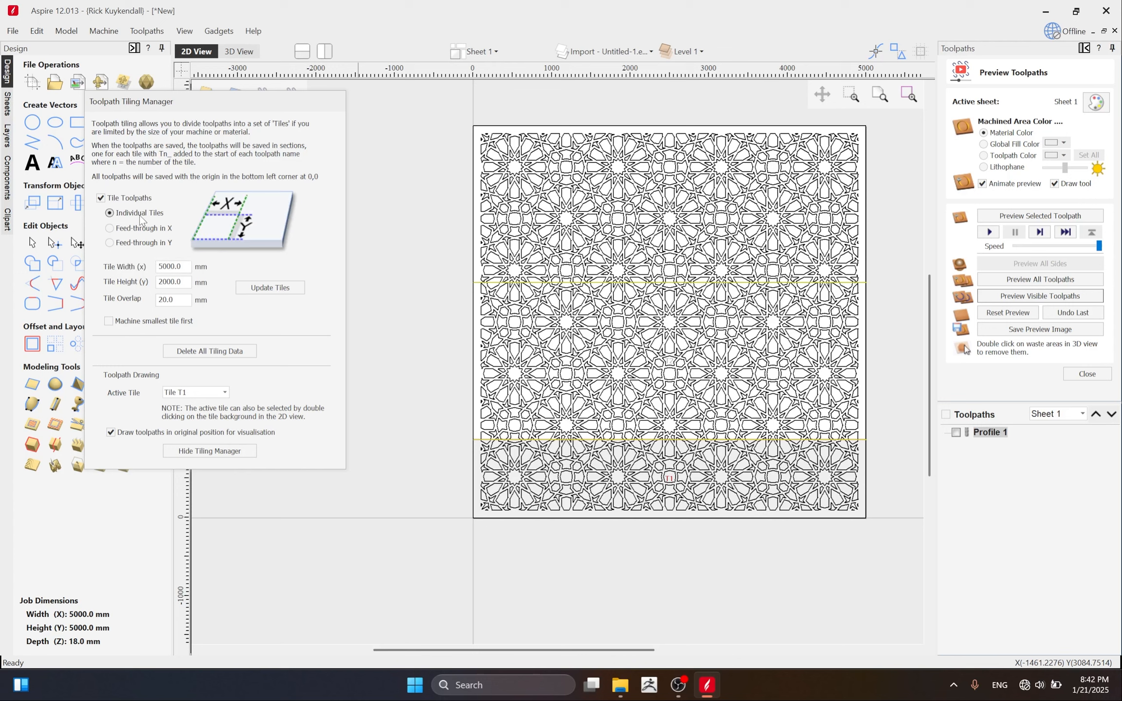
pyautogui.doubleClick(185, 267)
pyautogui.write('1200')
pyautogui.press('Tab')
pyautogui.write('2')
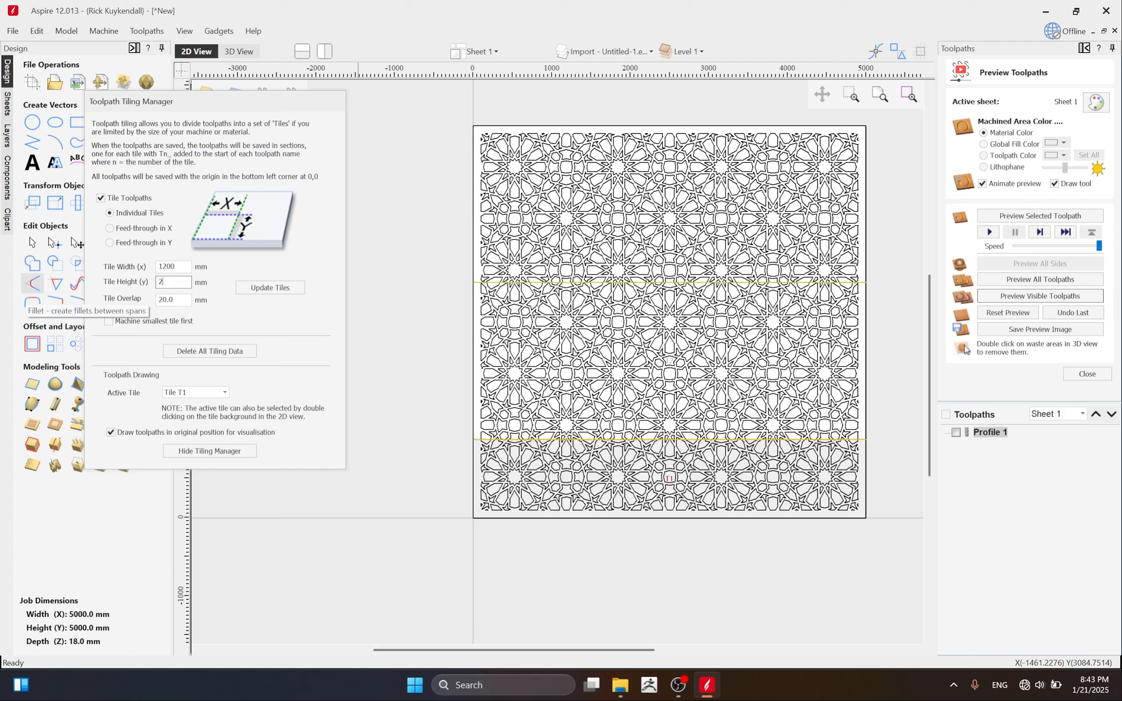
pyautogui.write('400')
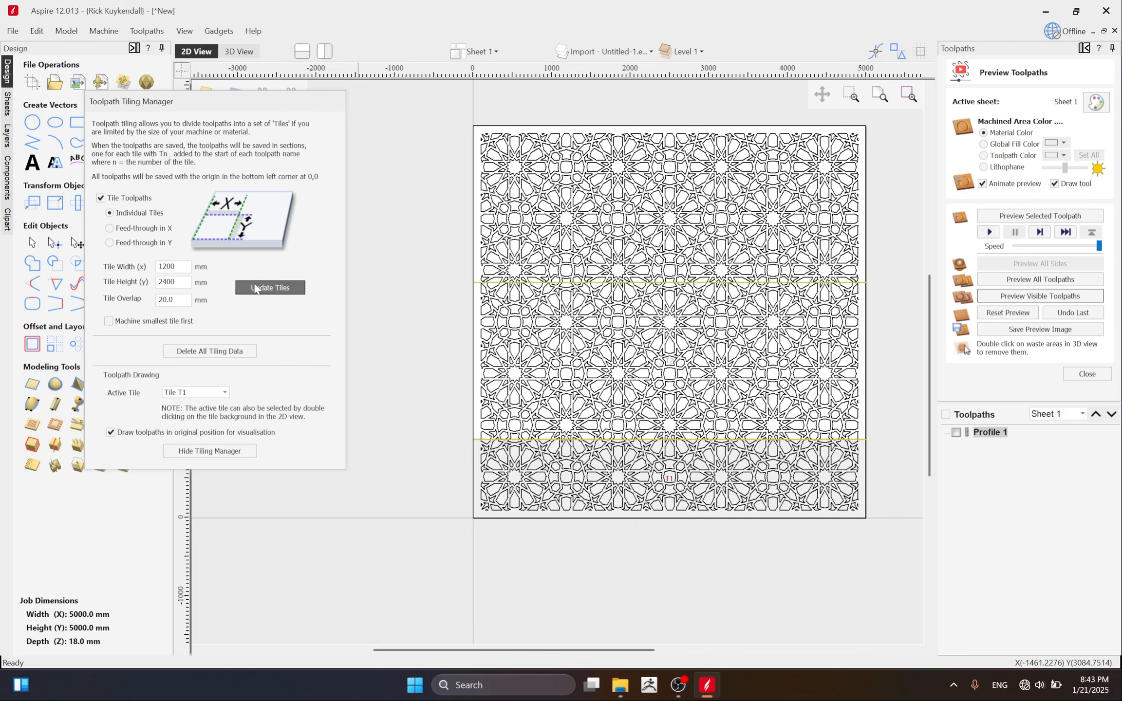
pyautogui.click(270, 287)
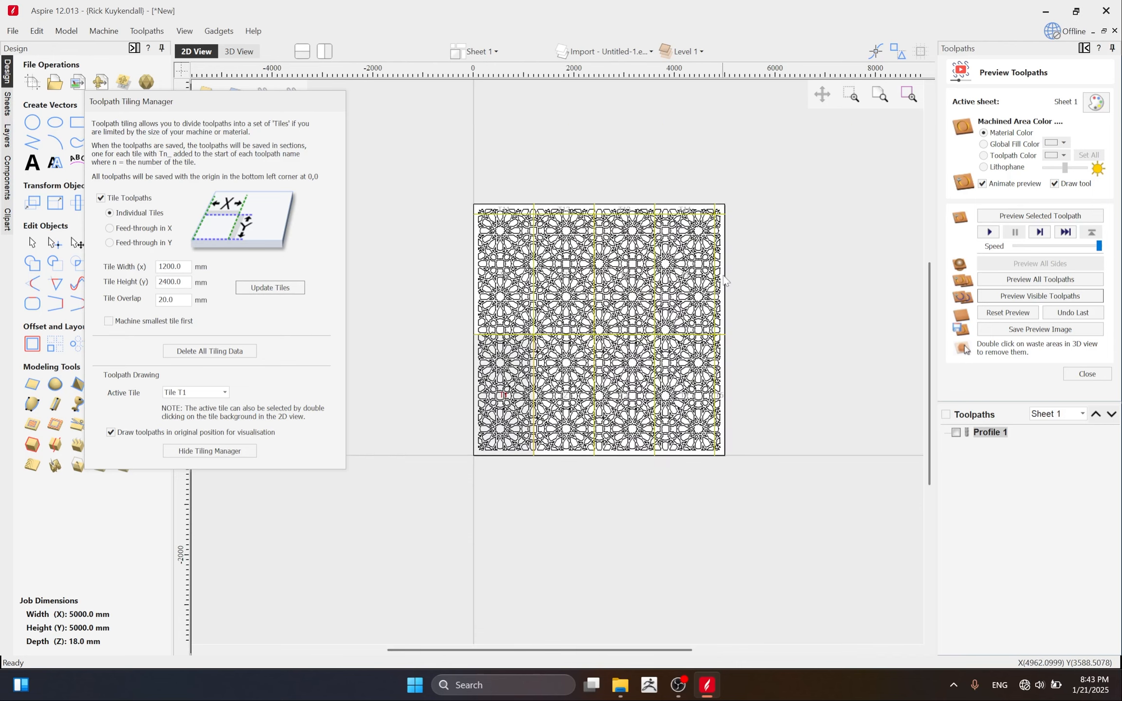
# Reset the material preview in the 3D view and show the Profile 1 toolpath of tile T1.
pyautogui.scroll(2, 698, 484)
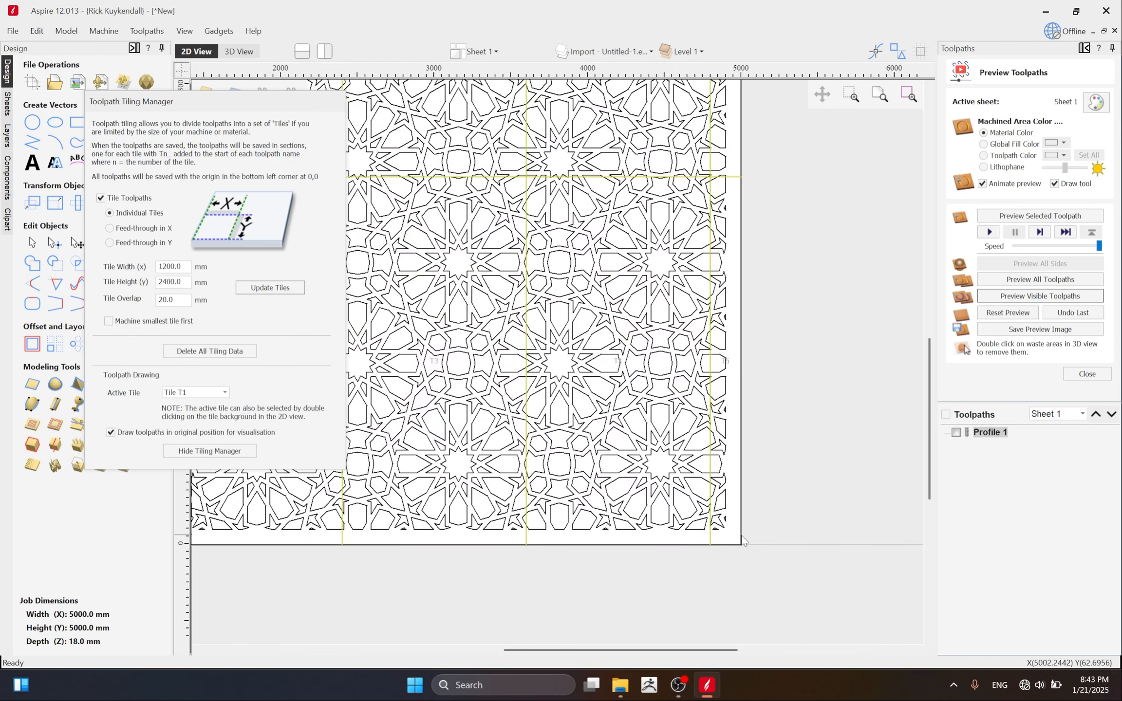
pyautogui.scroll(-2, 697, 483)
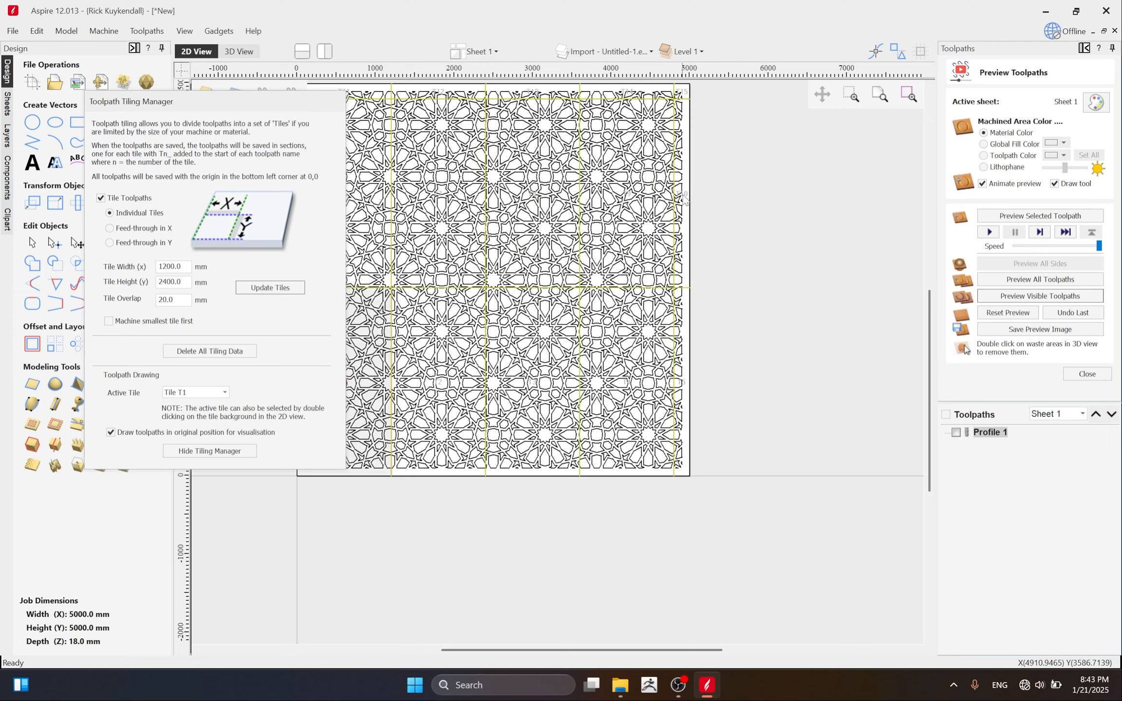
pyautogui.scroll(-2, 617, 437)
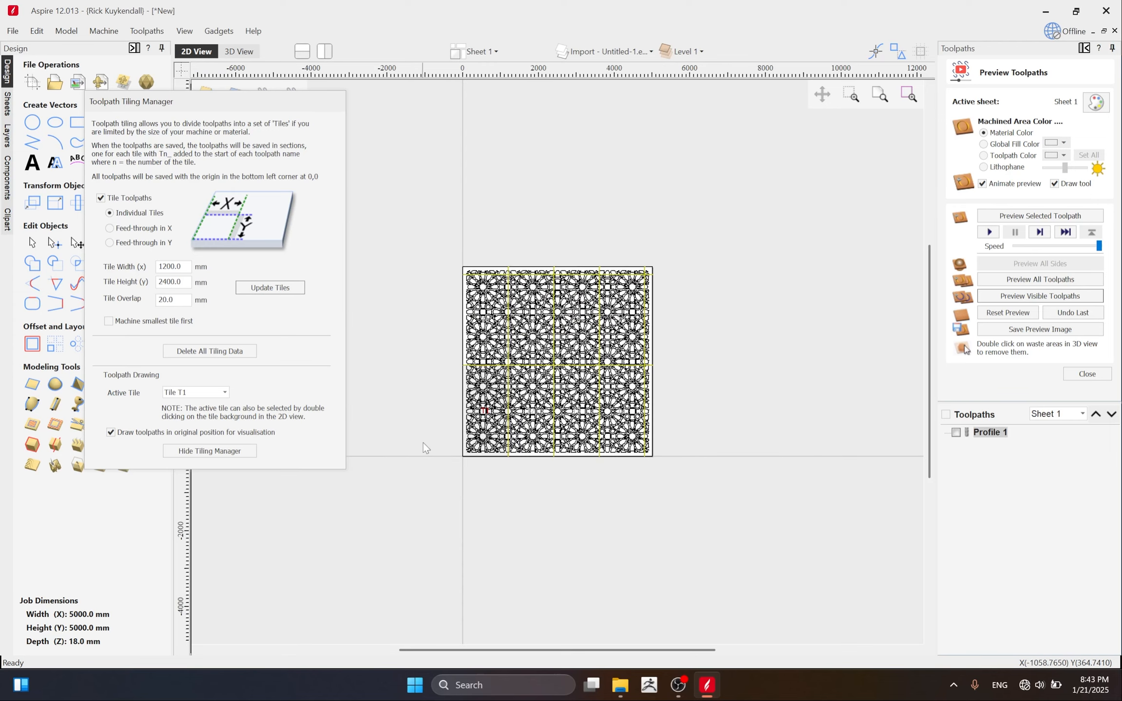
pyautogui.scroll(2, 677, 429)
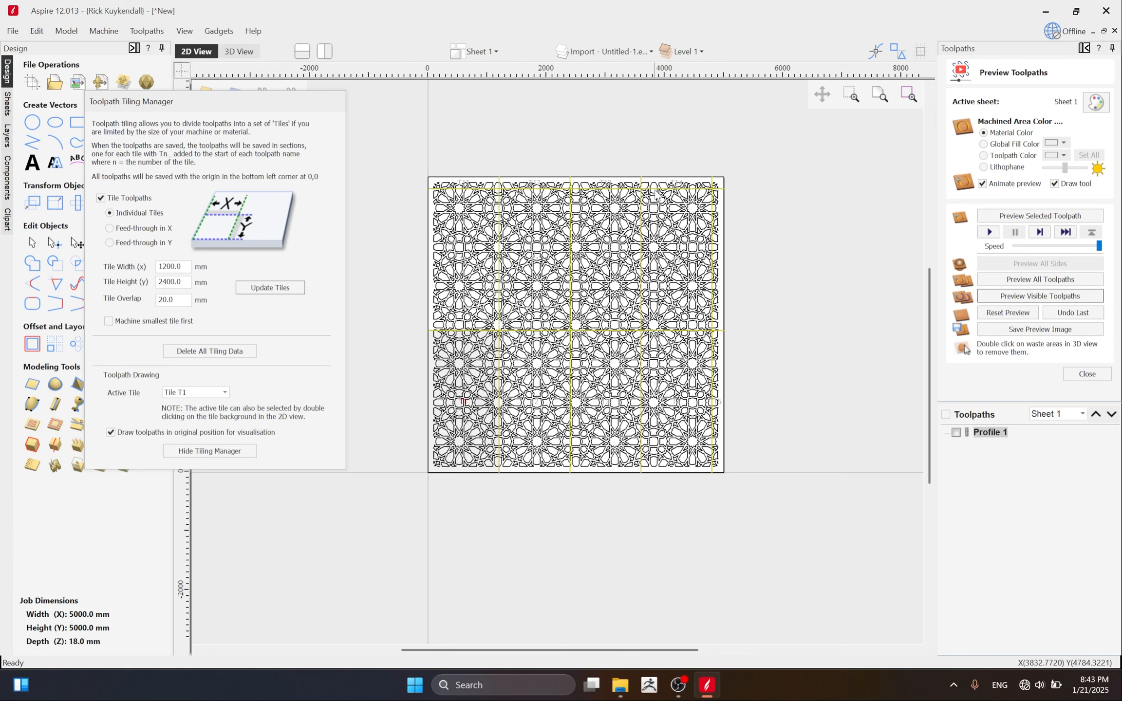
pyautogui.moveTo(655, 190); pyautogui.dragTo(676, 254, button='middle')
pyautogui.click(239, 51)
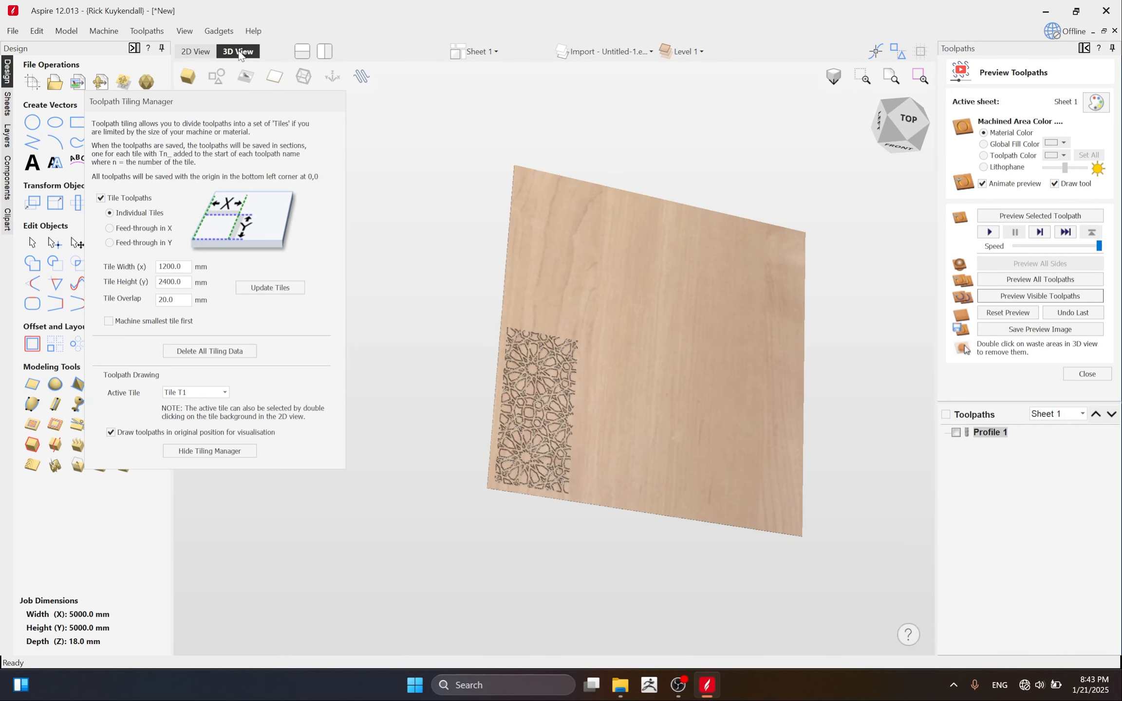
pyautogui.click(994, 314)
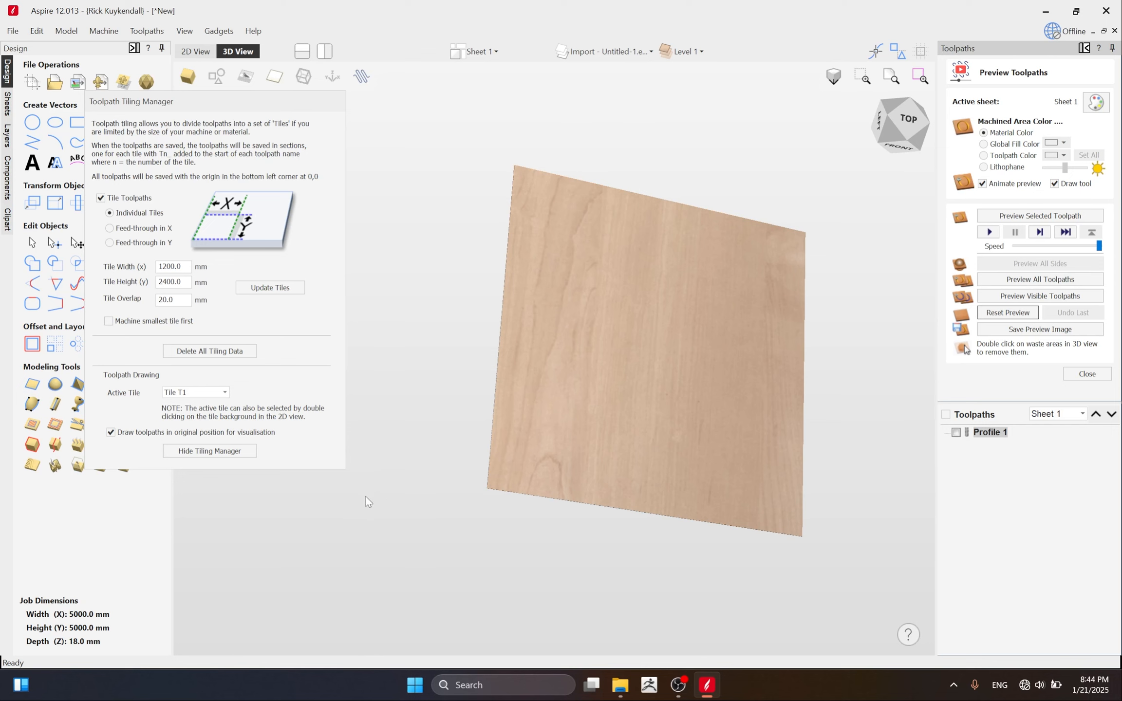
pyautogui.click(956, 433)
pyautogui.scroll(5, 545, 373)
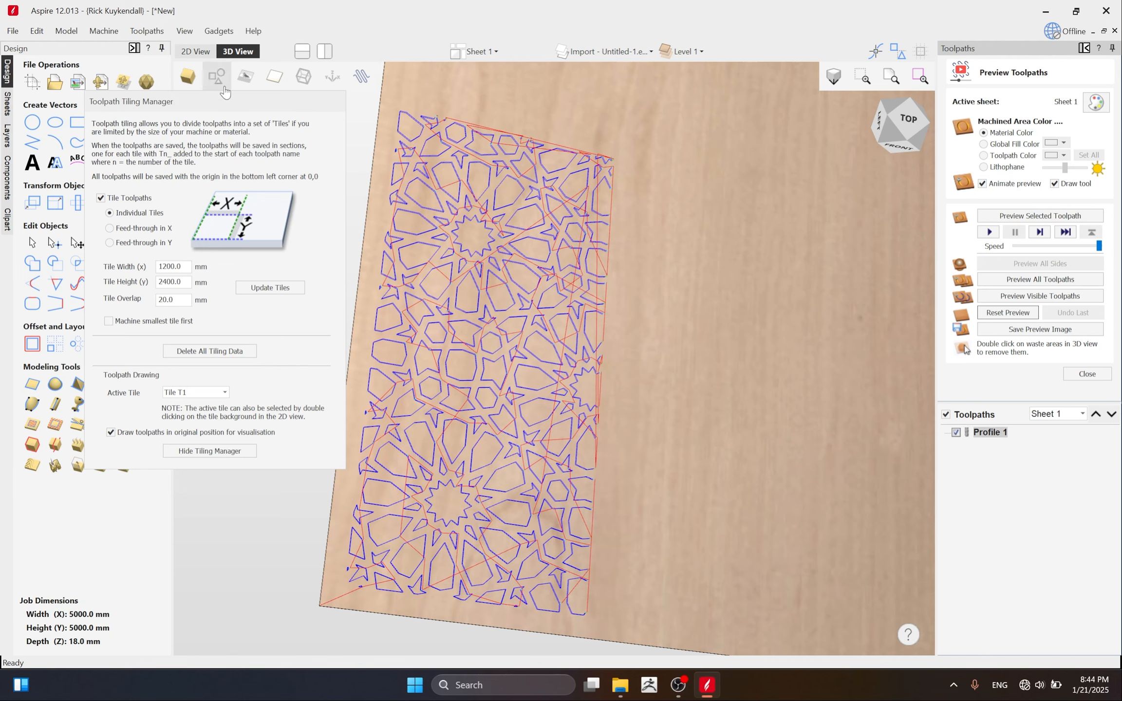
# Make tile T2 active and examine where its toolpath lies on the whole panel.
pyautogui.click(211, 390)
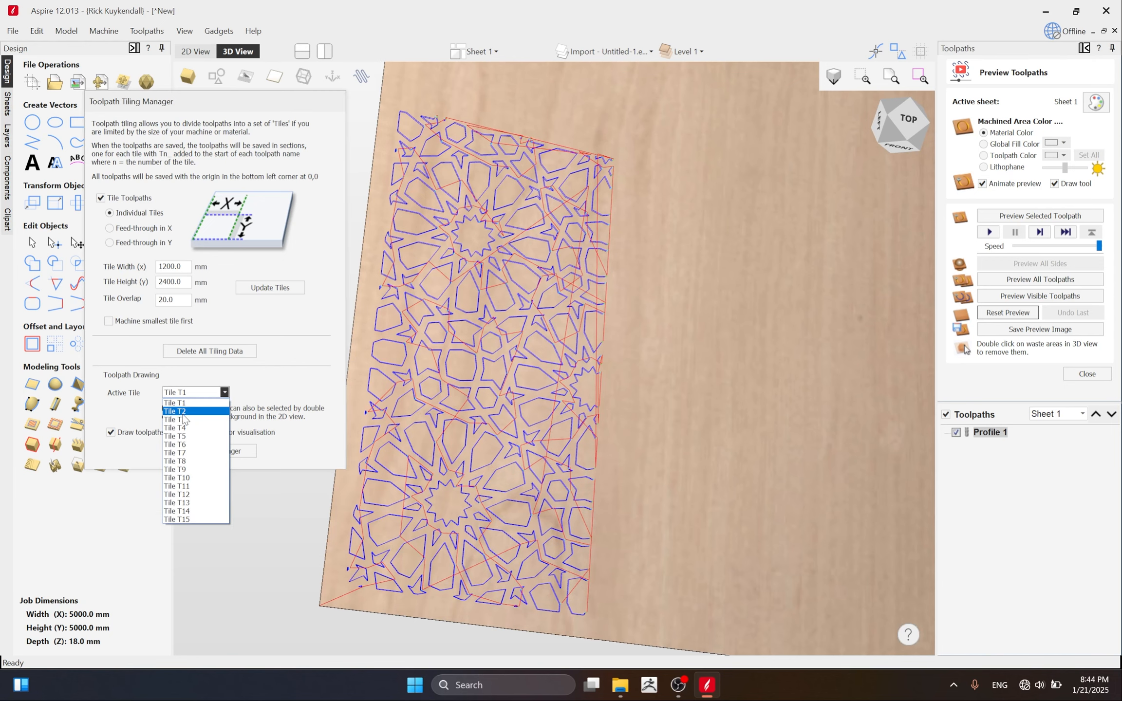
pyautogui.click(185, 412)
pyautogui.scroll(-3, 578, 427)
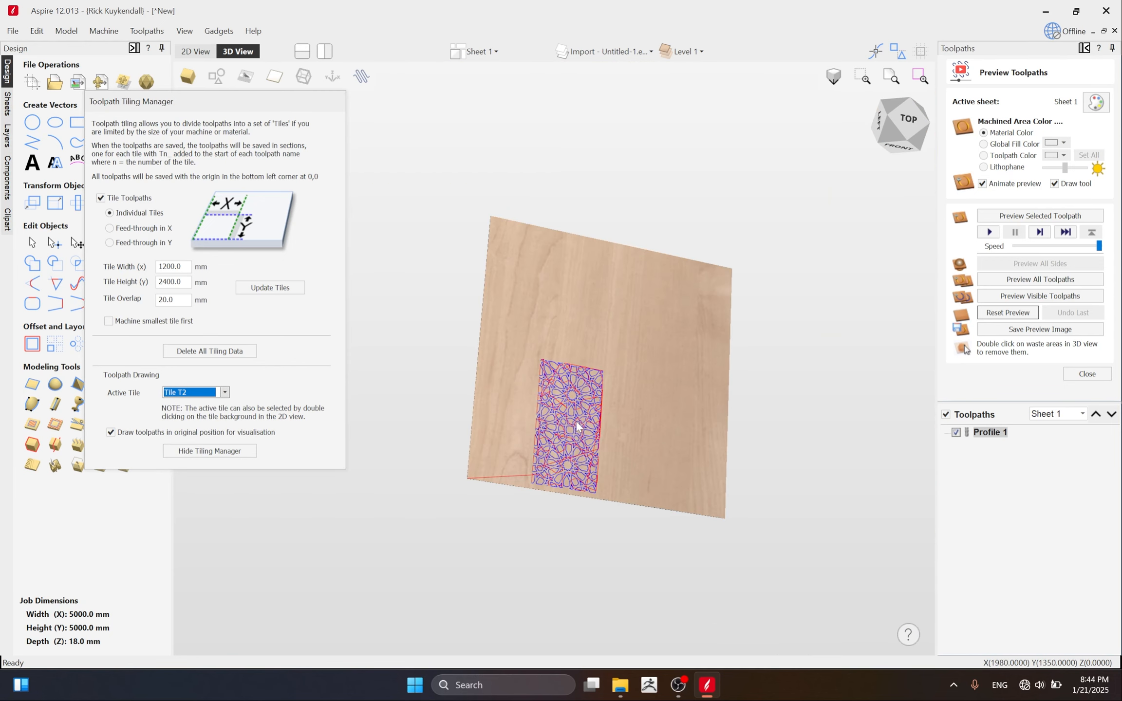
# Look at the panel straight from above and make tile T3 active to examine where its toolpath lies.
pyautogui.click(915, 123)
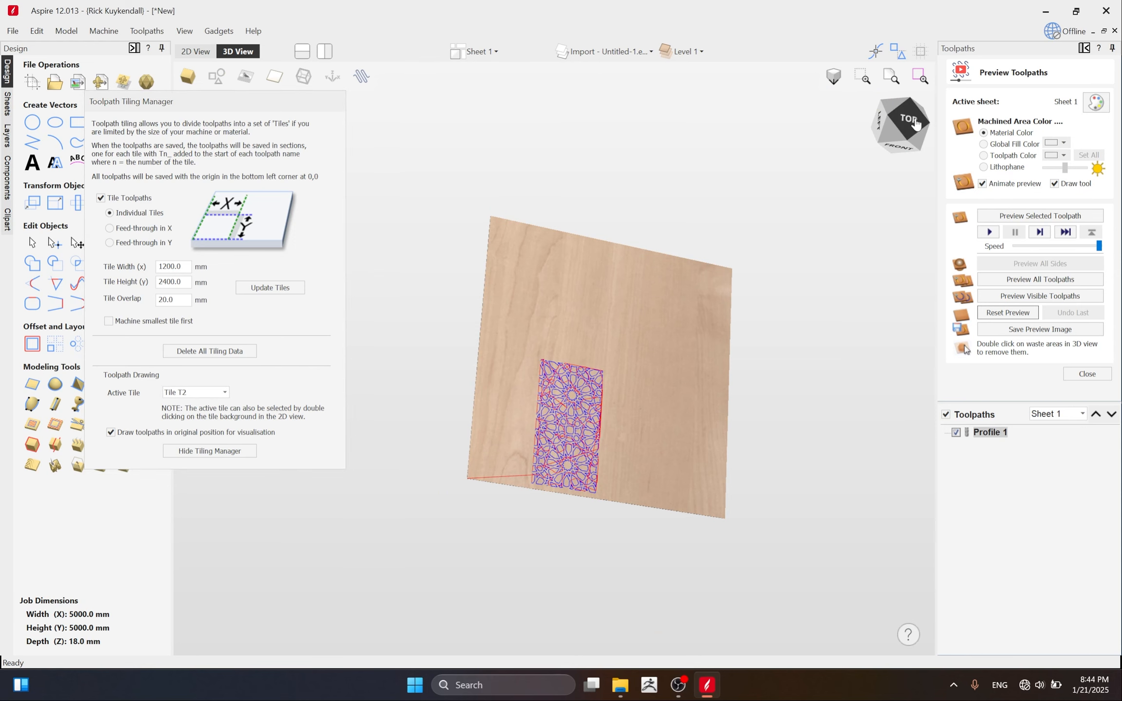
pyautogui.click(916, 124)
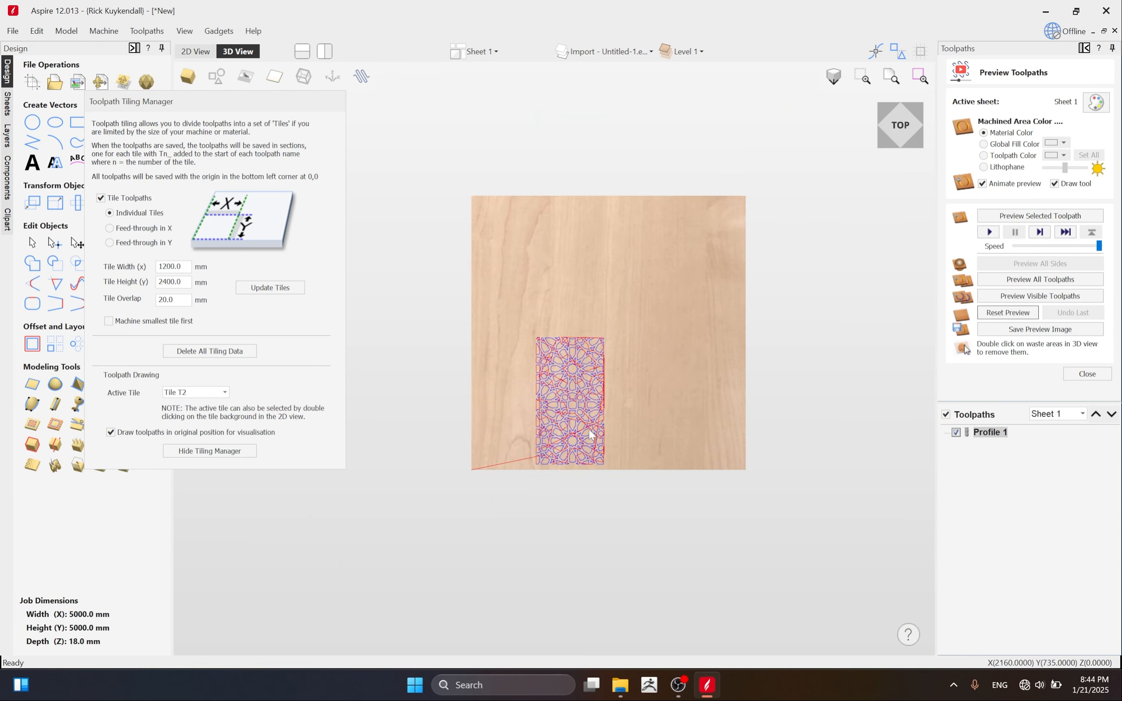
pyautogui.click(213, 393)
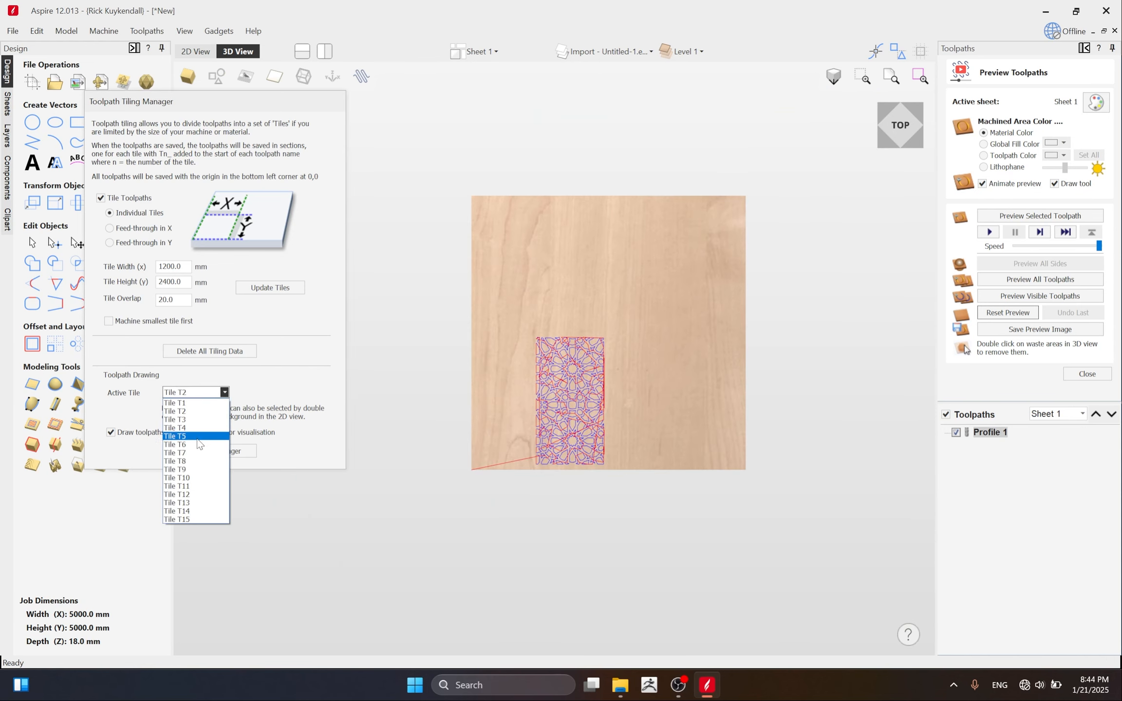
pyautogui.click(192, 420)
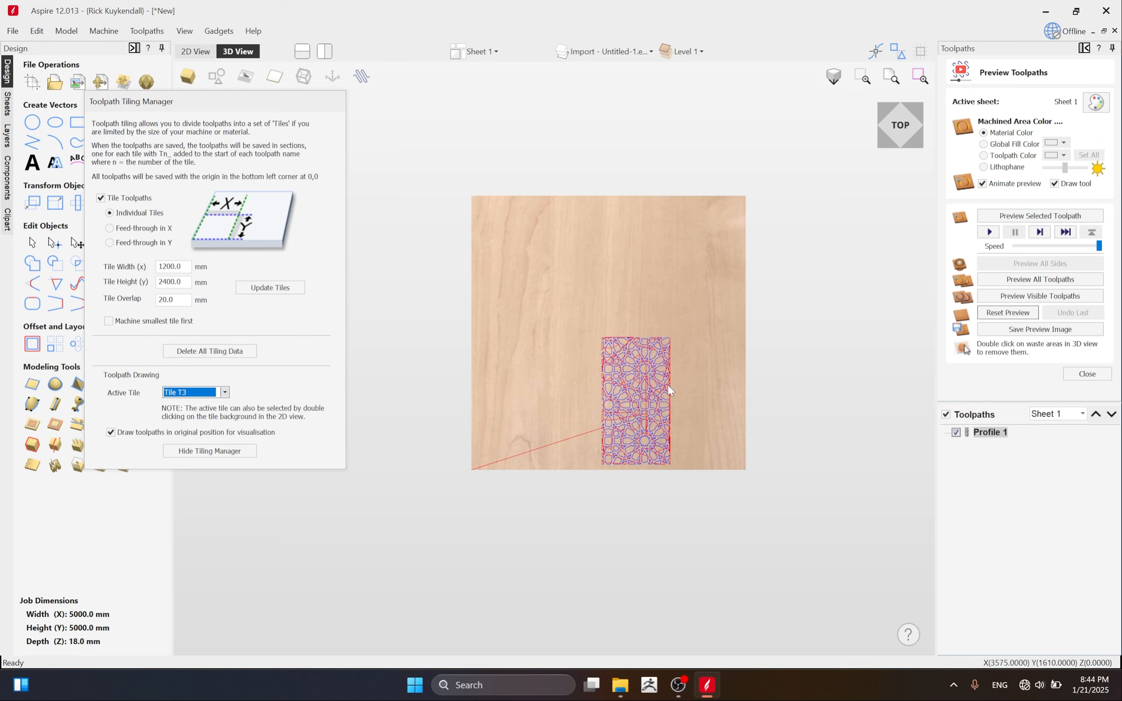
pyautogui.scroll(1, 646, 361)
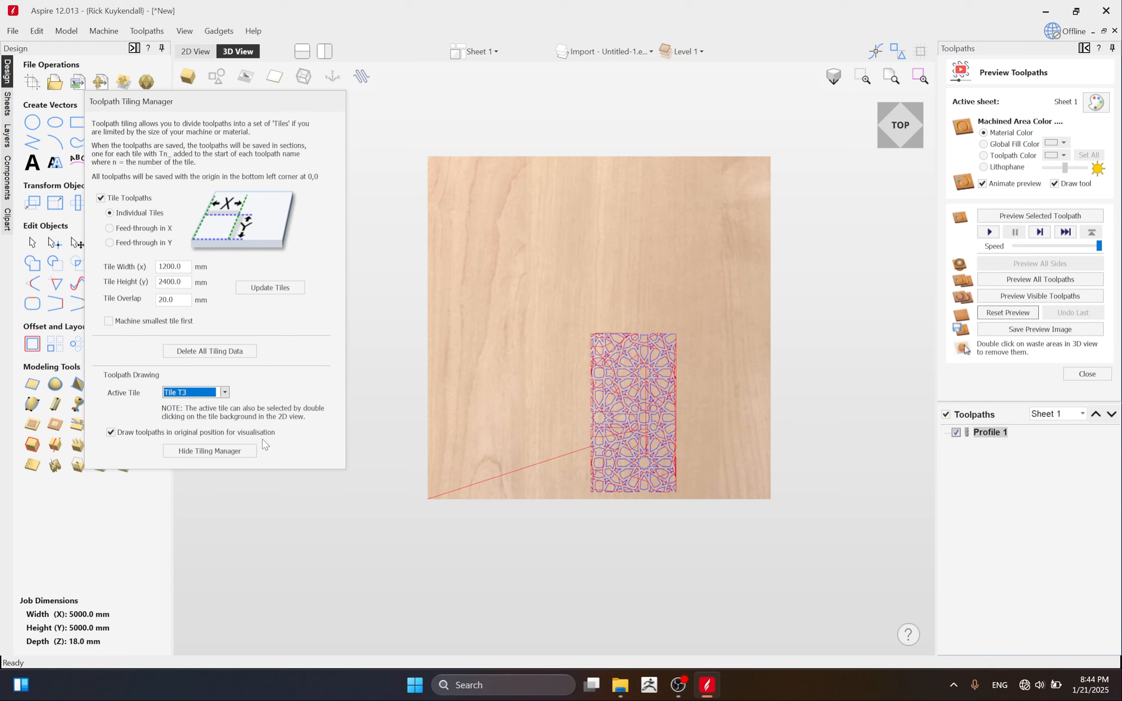
# Turn off drawing toolpaths in their original position and examine how tile T3's overlap sits against the panel's lower-left corner.
pyautogui.click(111, 433)
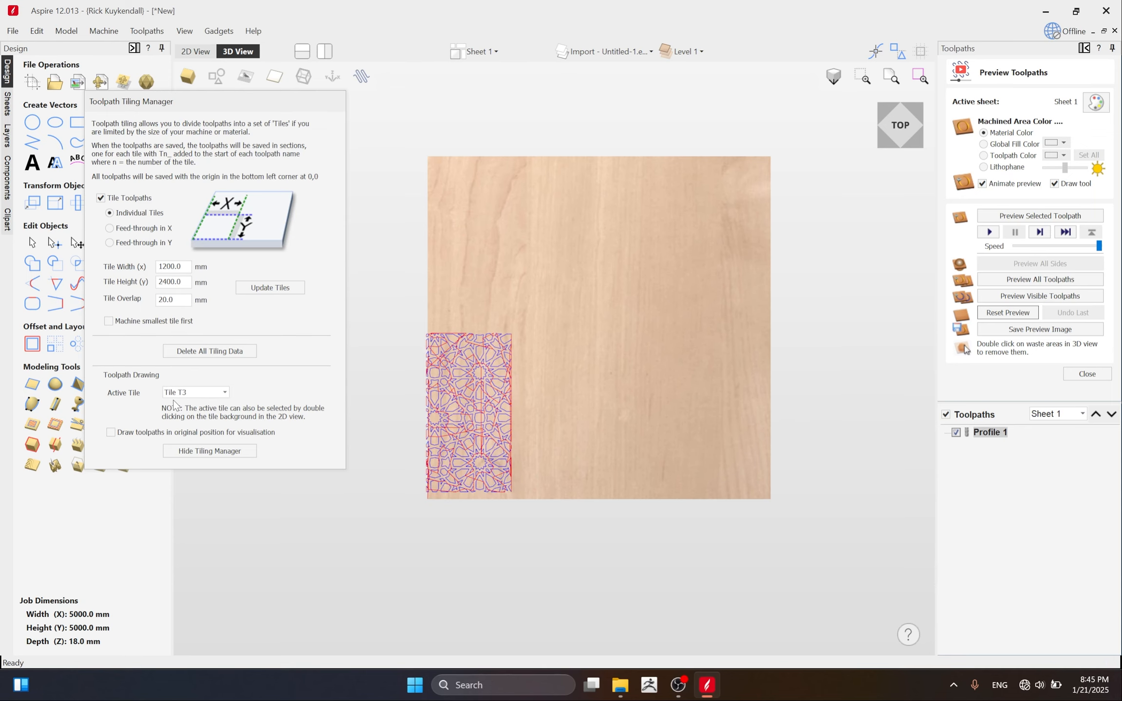
pyautogui.scroll(5, 428, 501)
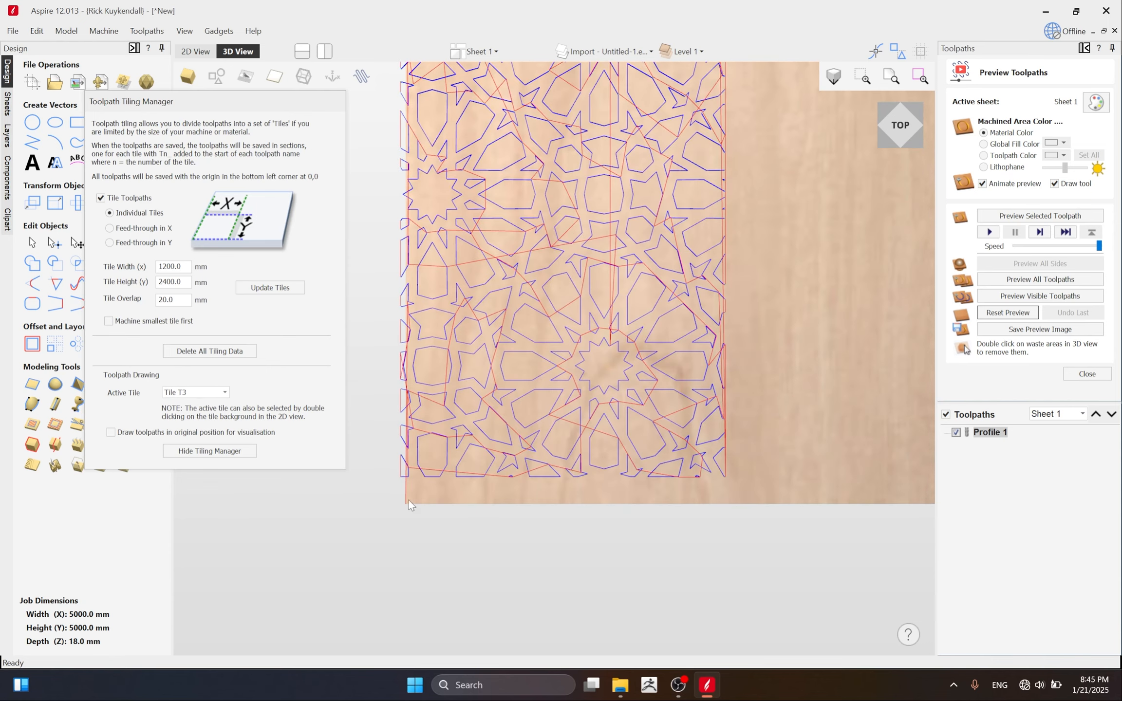
pyautogui.scroll(4, 413, 470)
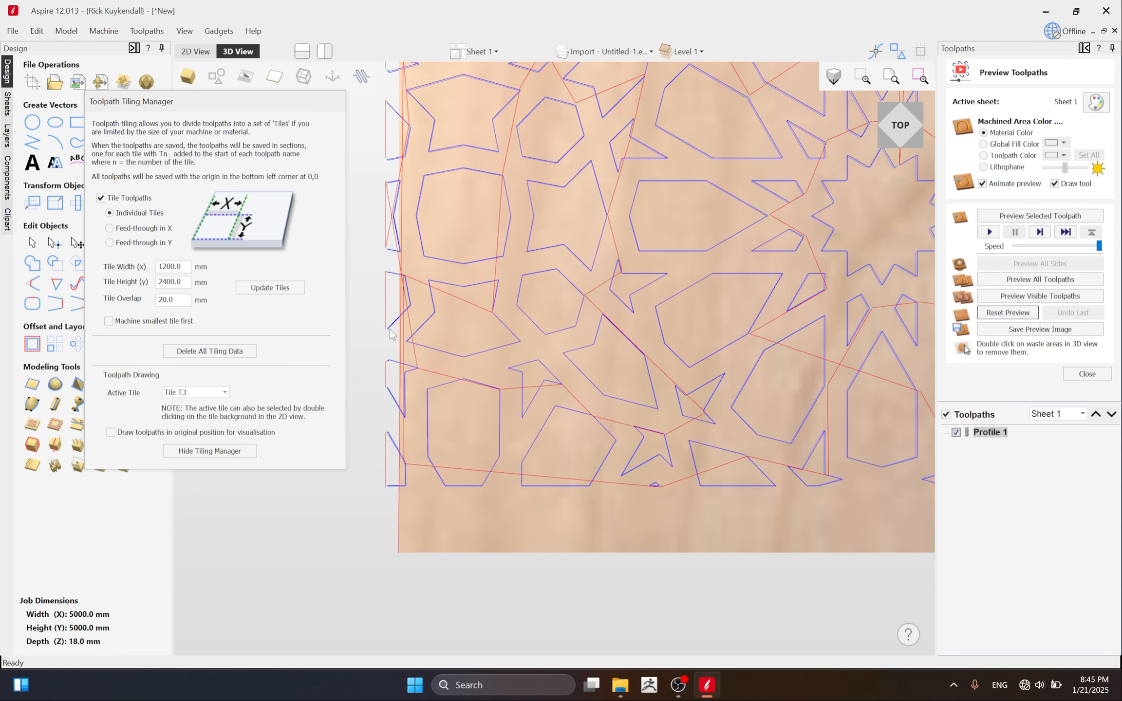
pyautogui.doubleClick(167, 300)
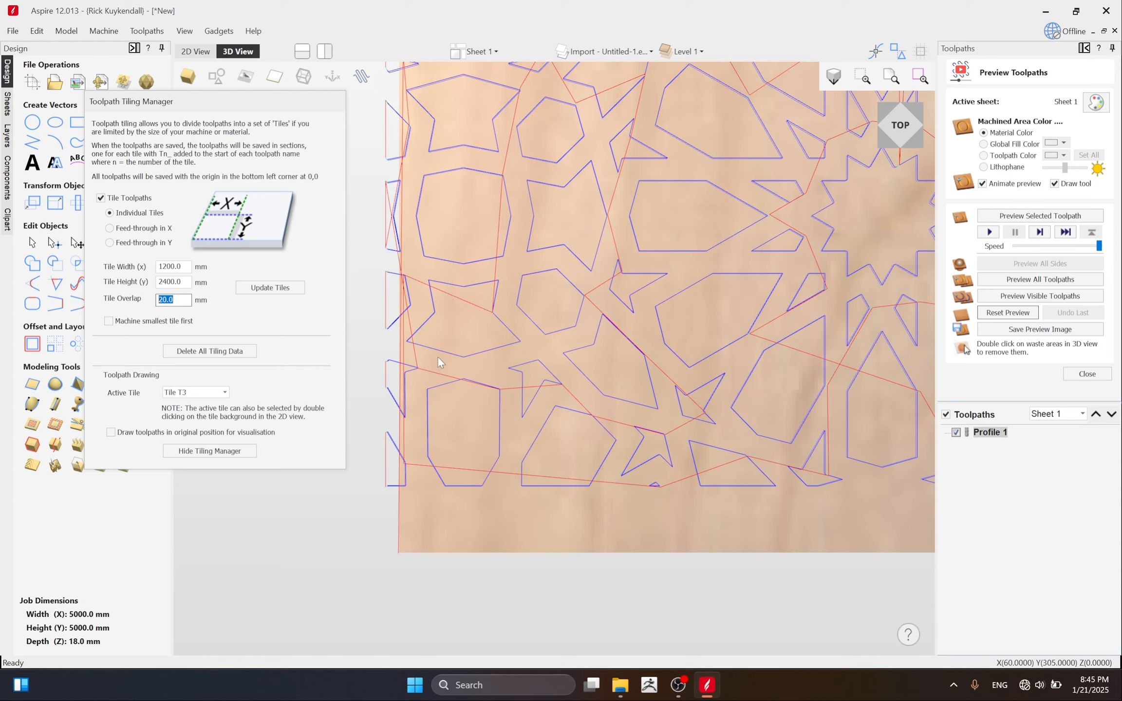
pyautogui.scroll(-8, 424, 472)
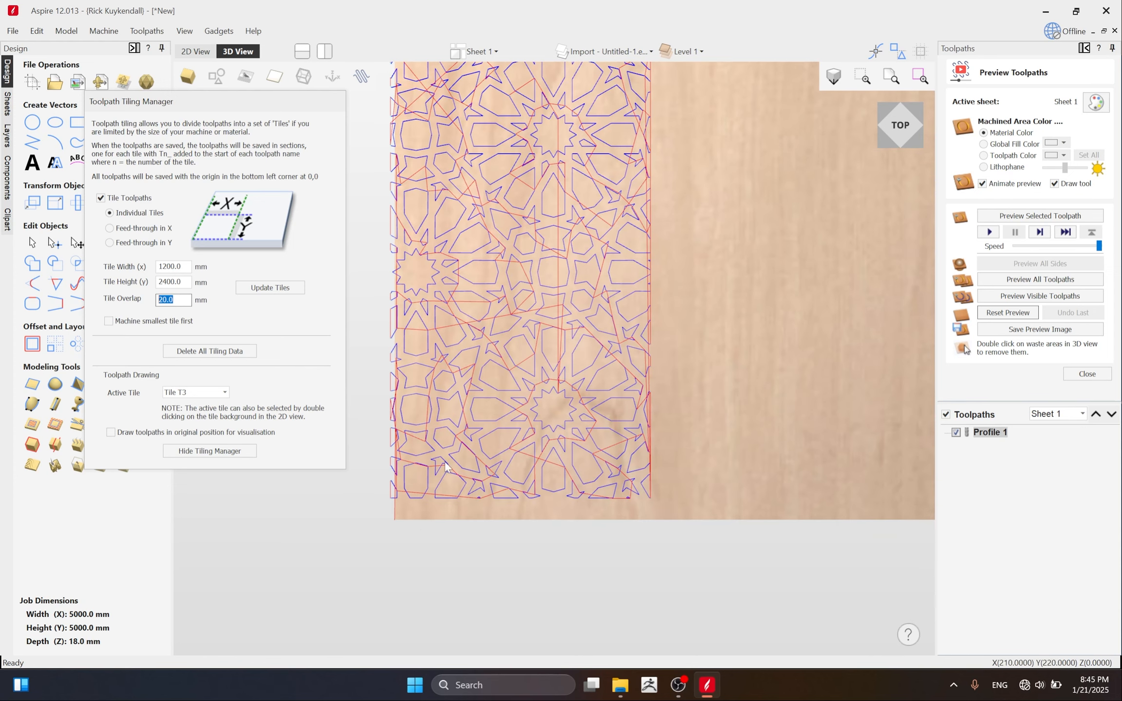
pyautogui.scroll(6, 426, 473)
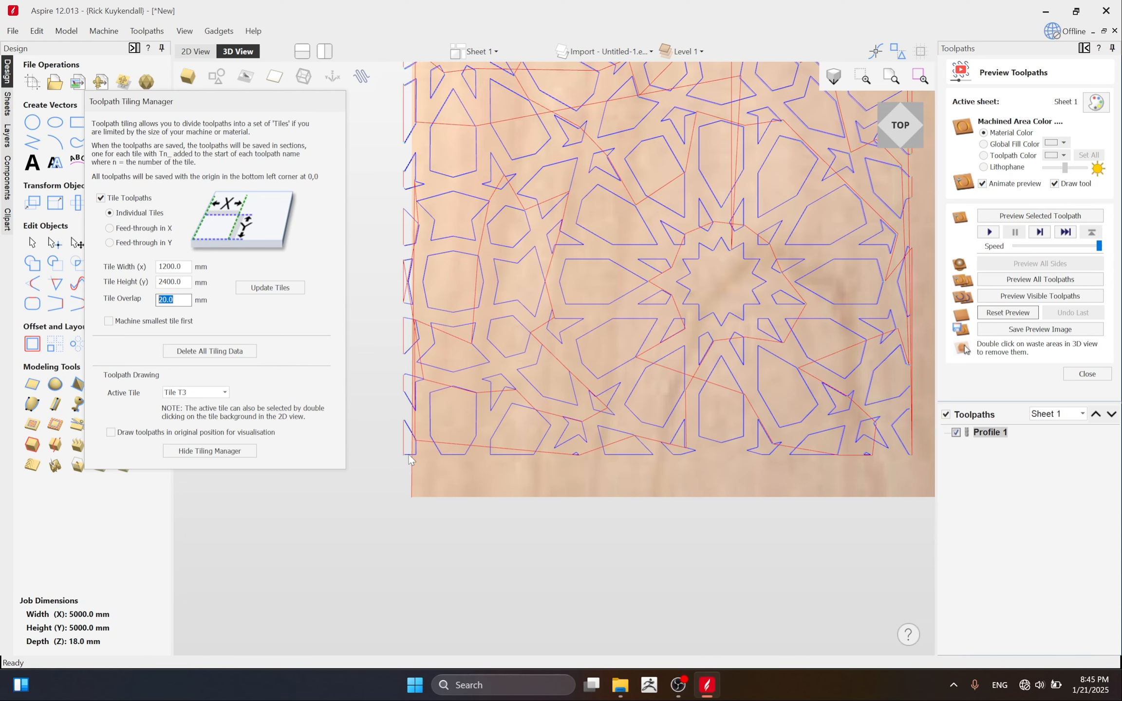
pyautogui.scroll(-3, 409, 454)
pyautogui.scroll(3, 407, 459)
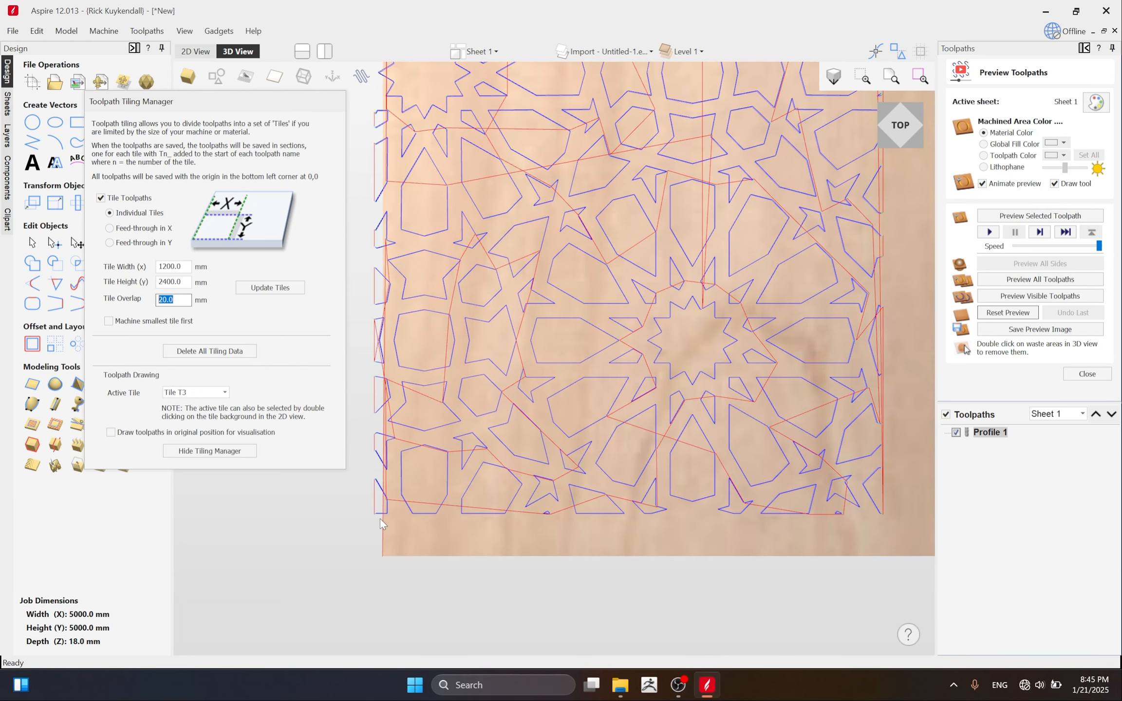
# Set the tile overlap to 0 mm and update the tiles.
pyautogui.click(173, 266)
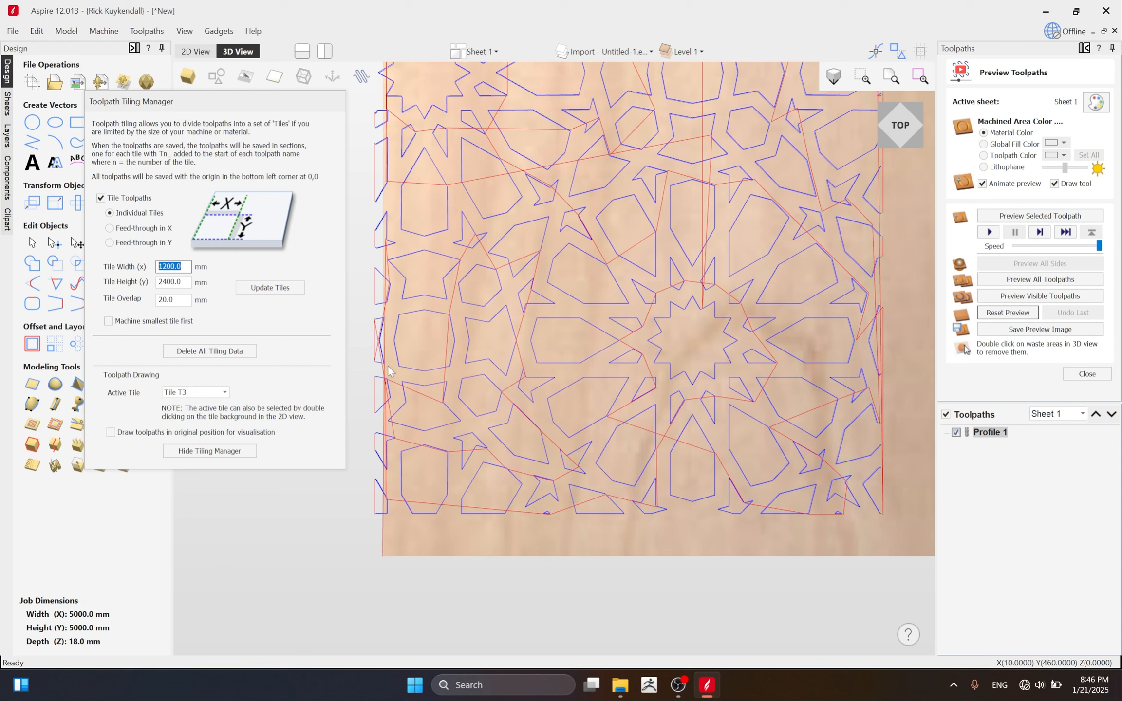
pyautogui.click(179, 300)
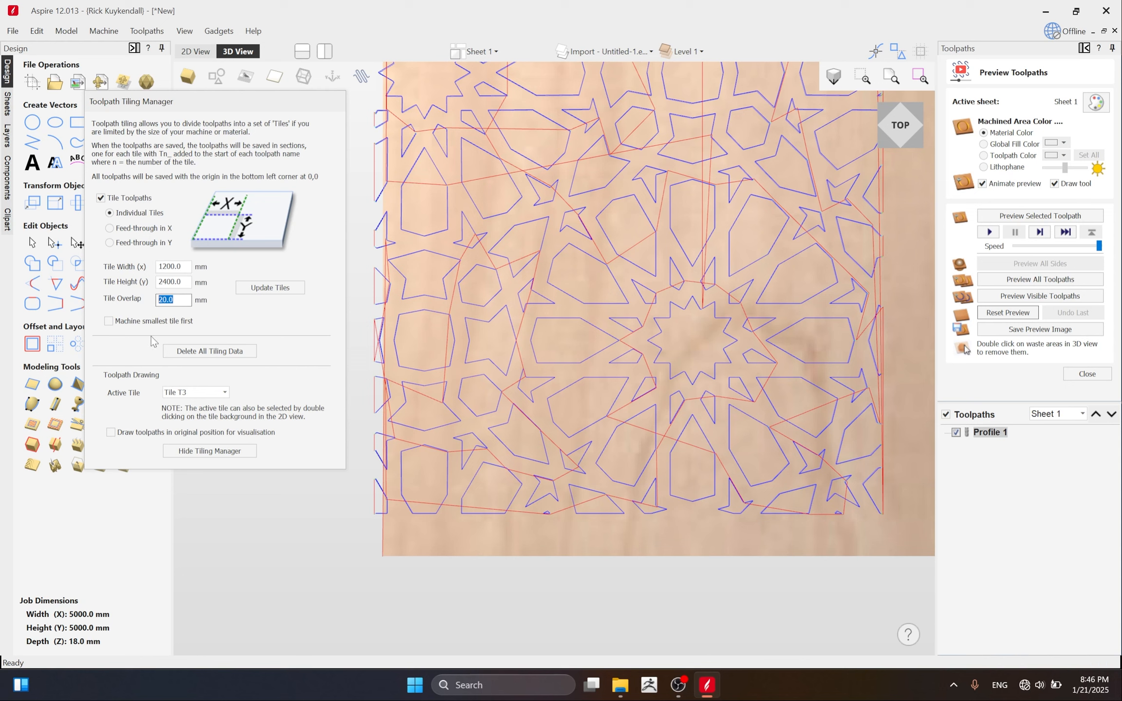
pyautogui.write('0')
pyautogui.click(270, 287)
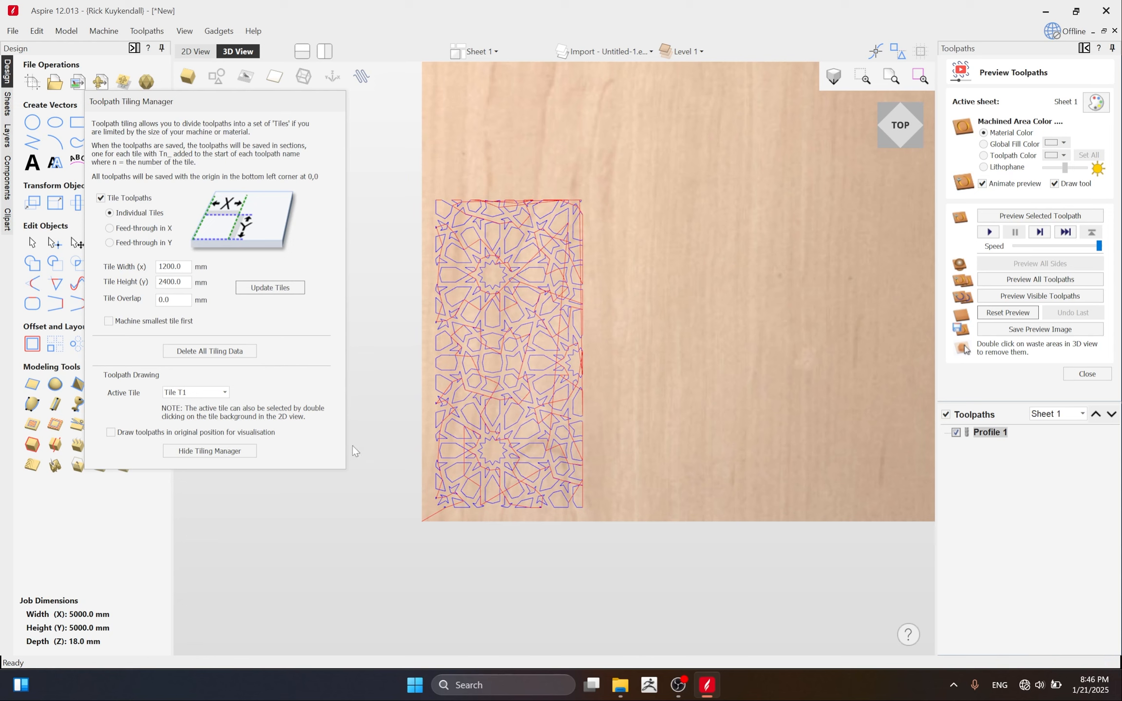
# Make tile T3 active and examine its toolpath along the panel's left edge without overlap.
pyautogui.click(195, 392)
pyautogui.click(184, 420)
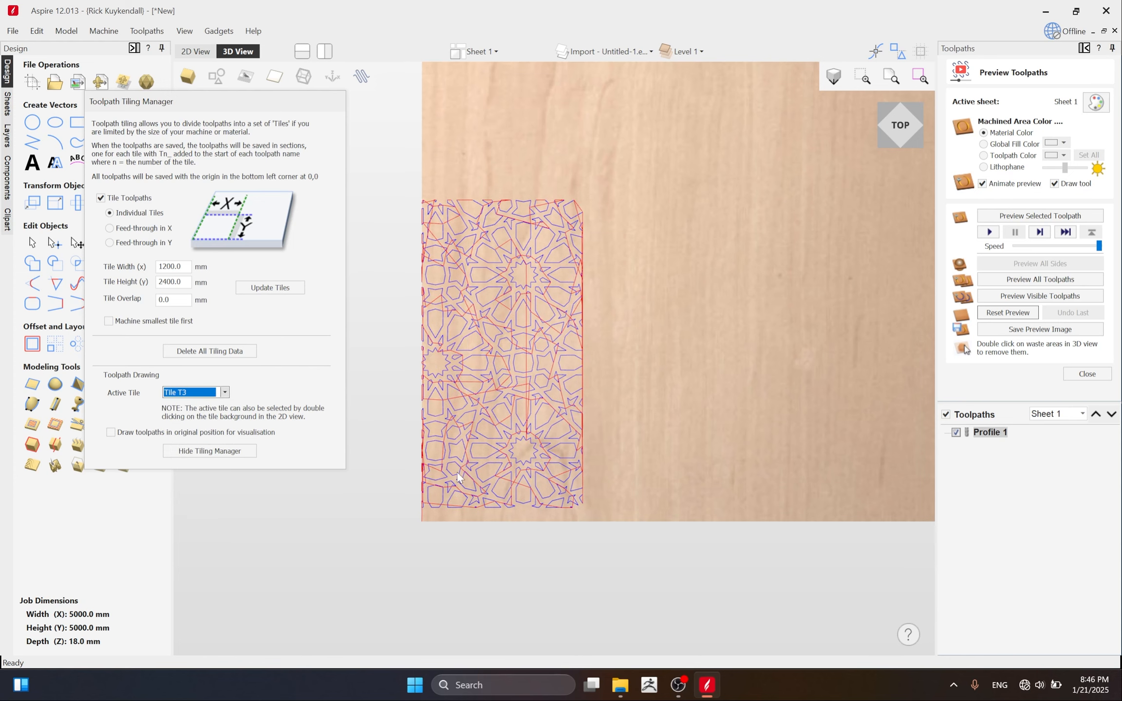
pyautogui.scroll(2, 422, 238)
pyautogui.scroll(-3, 457, 600)
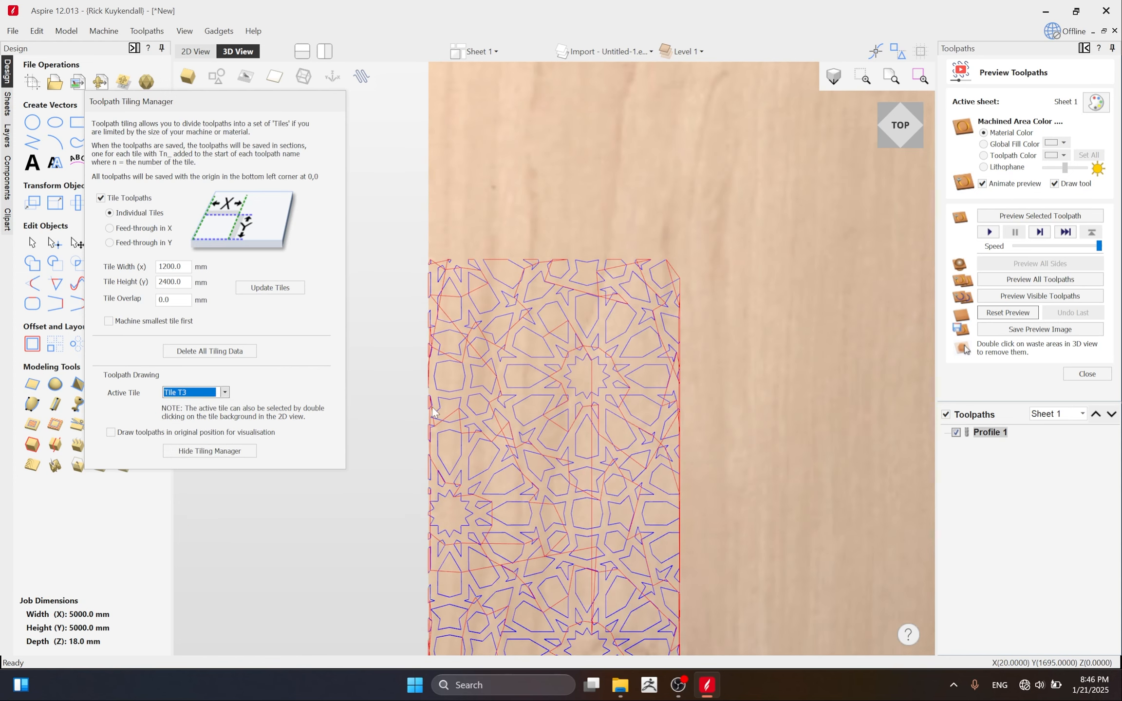
pyautogui.scroll(6, 492, 497)
pyautogui.scroll(-9, 472, 511)
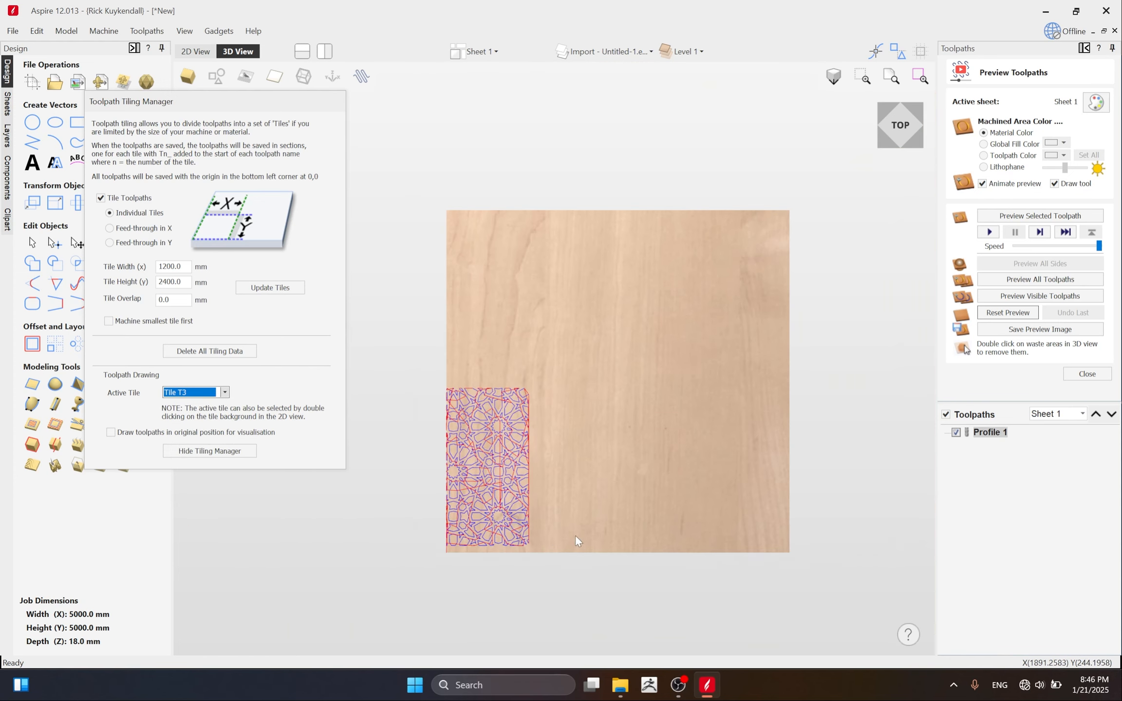
pyautogui.scroll(2, 548, 530)
pyautogui.scroll(-3, 478, 458)
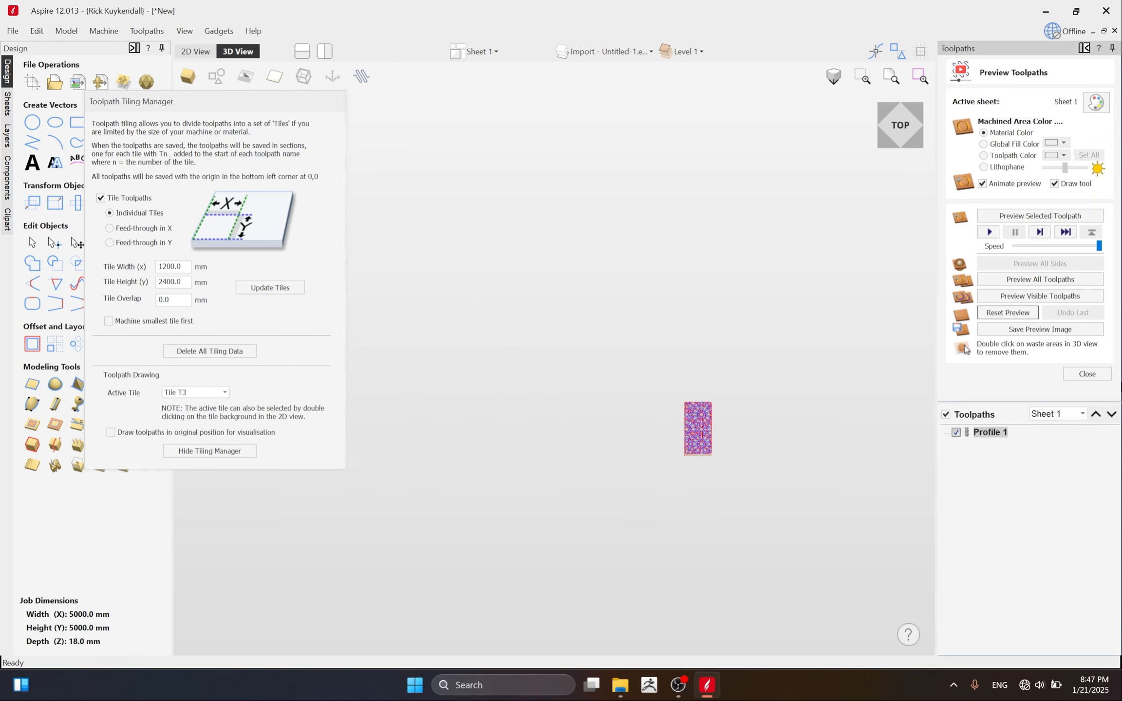
# Close the toolpath preview and configure saving visible toolpaths to multiple files, grouped where possible, with the G-Code (mm) (*.tap) post processor.
pyautogui.click(1087, 374)
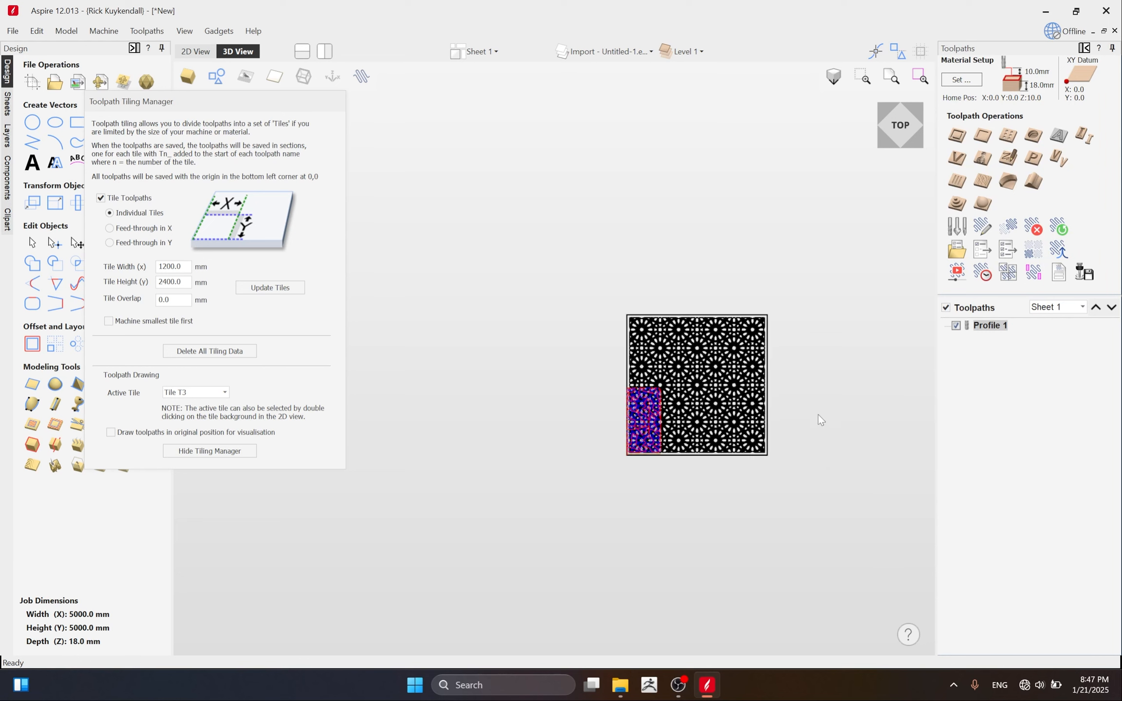
pyautogui.scroll(2, 821, 420)
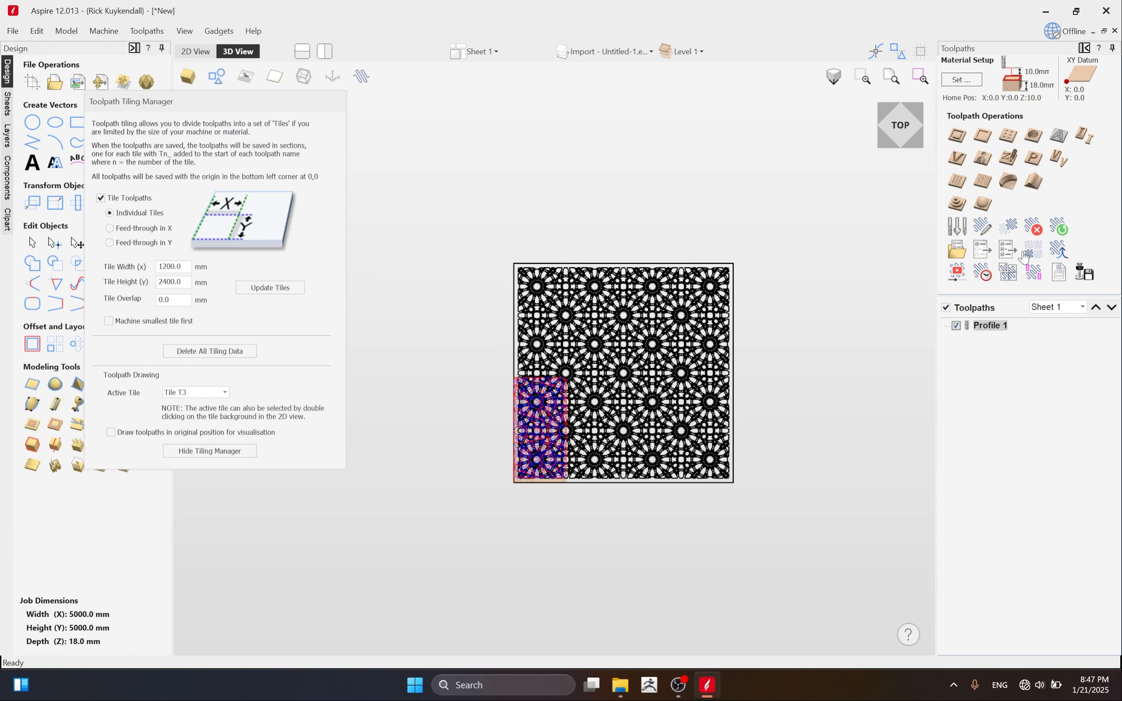
pyautogui.click(1088, 274)
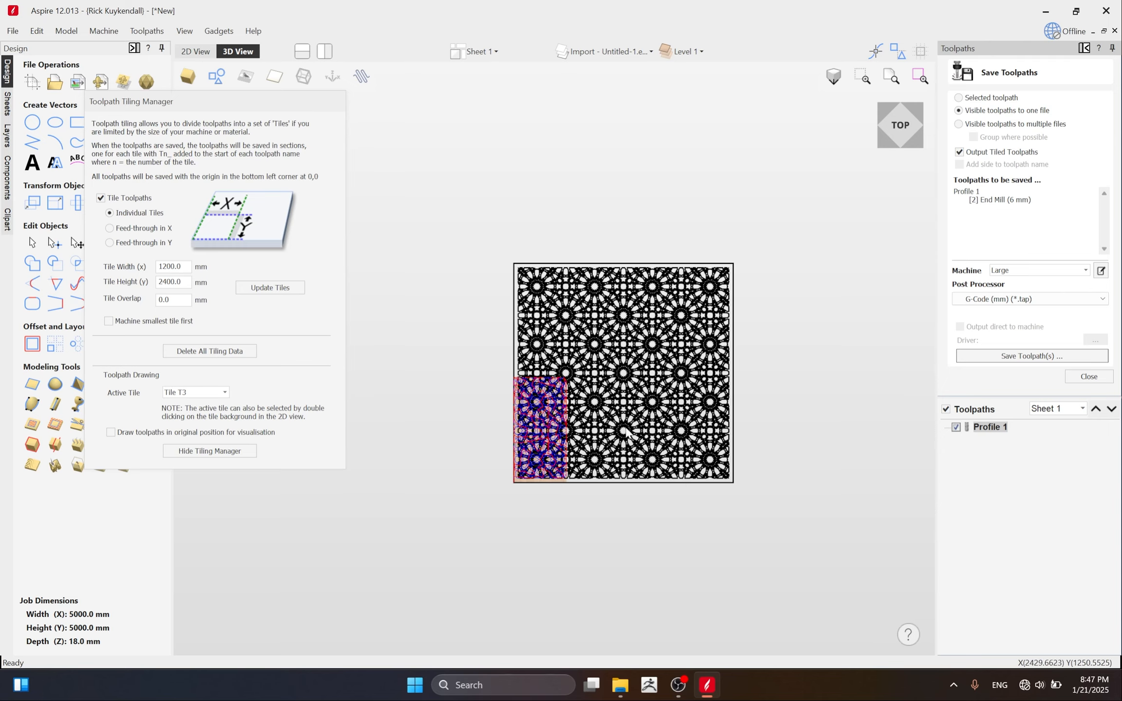
pyautogui.scroll(3, 741, 412)
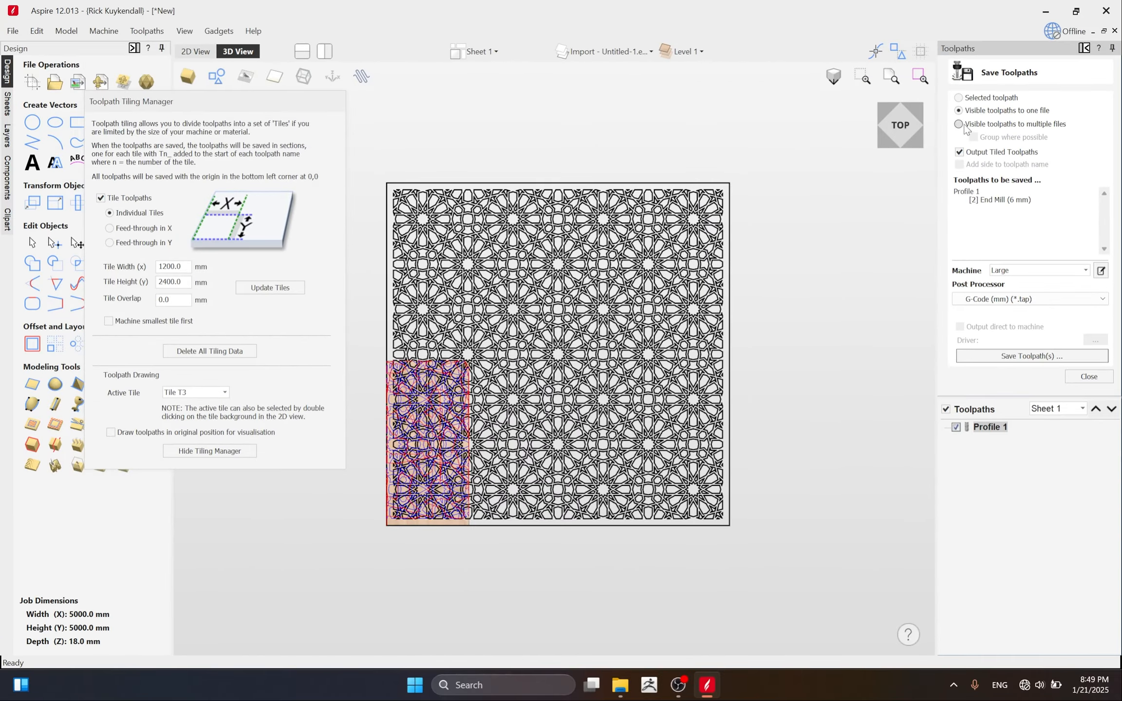
pyautogui.click(554, 252)
pyautogui.click(973, 137)
pyautogui.click(982, 300)
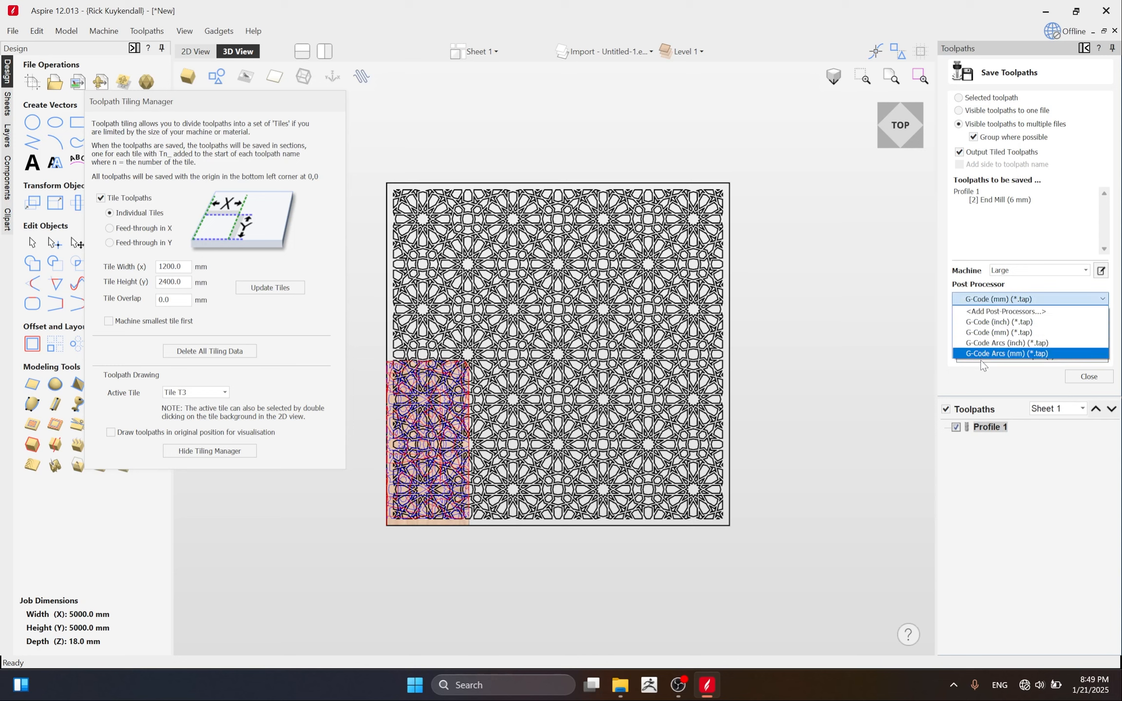
pyautogui.click(1022, 333)
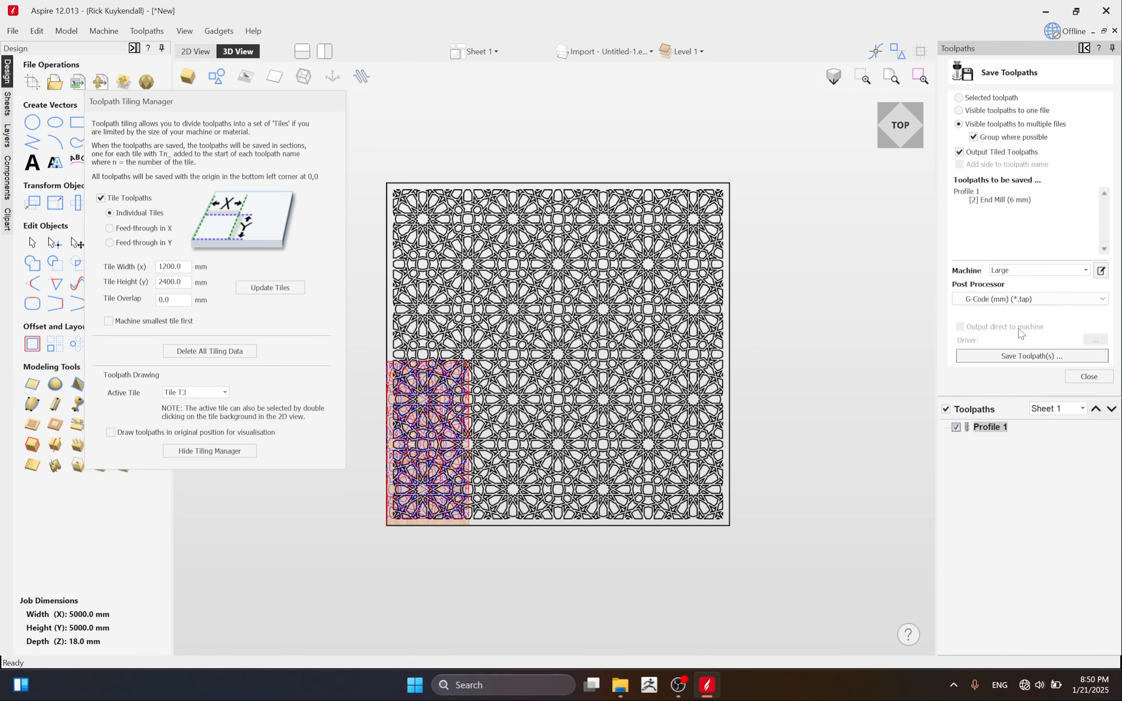
# Save the tiled toolpaths under the file name P in a new Downloads folder with the default name New folder (2).
pyautogui.click(1031, 356)
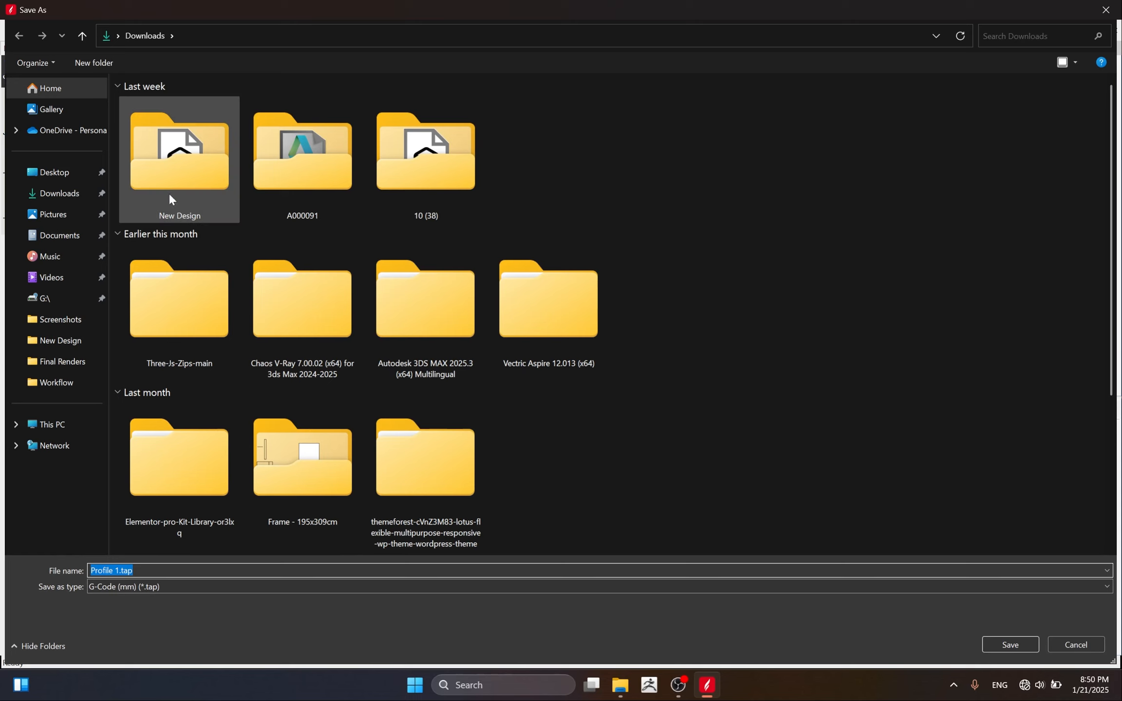
pyautogui.click(94, 63)
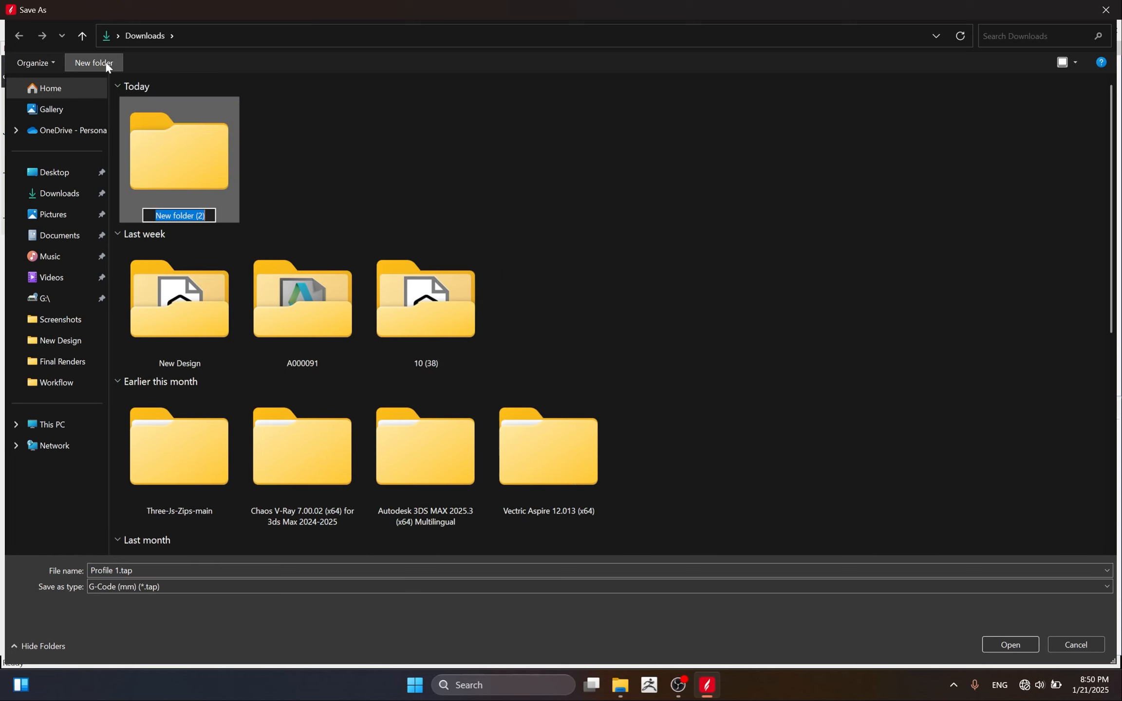
pyautogui.press('Return')
pyautogui.doubleClick(196, 184)
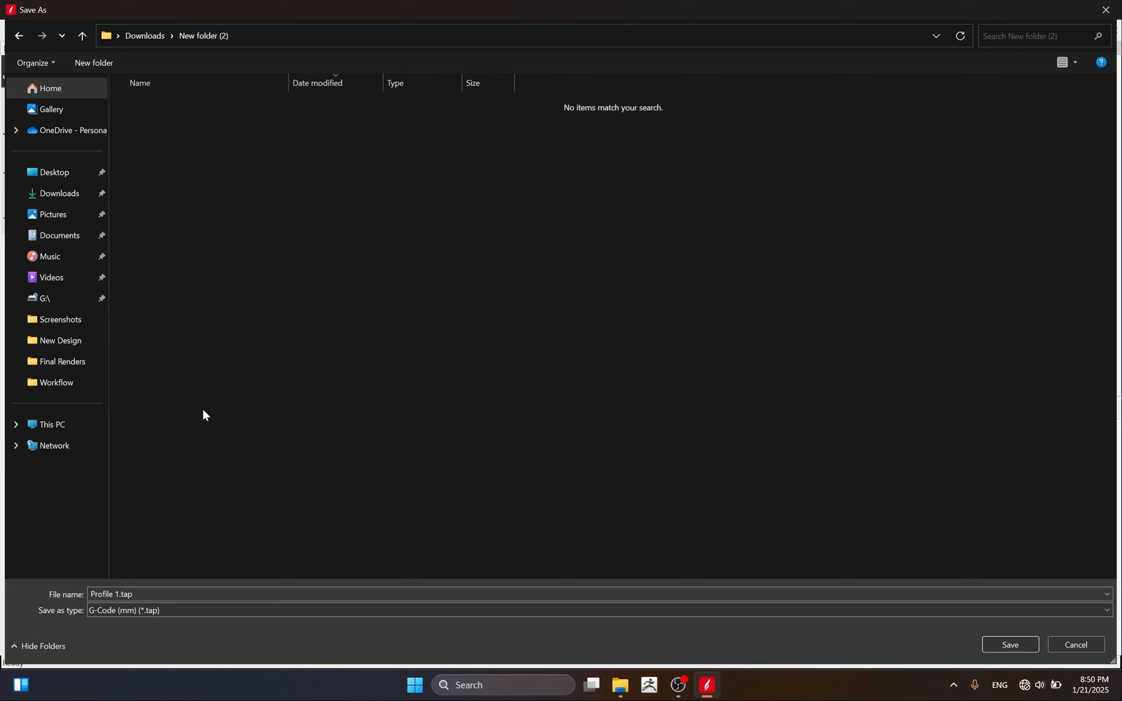
pyautogui.click(176, 593)
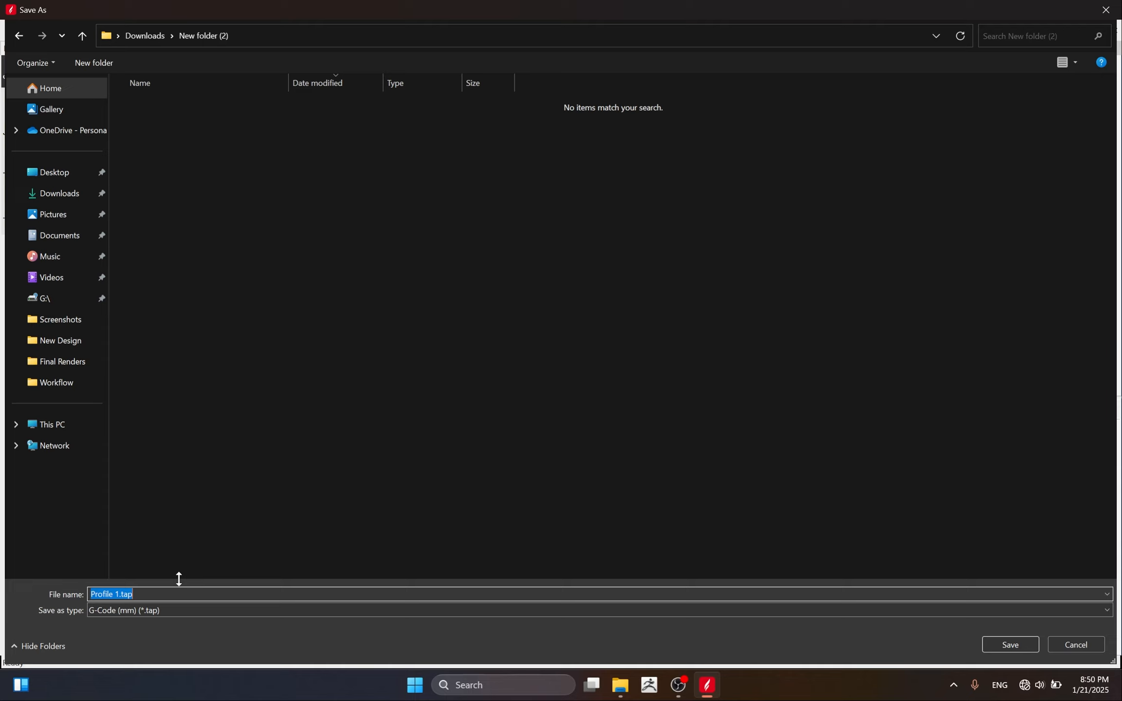
pyautogui.write('P')
pyautogui.click(1019, 641)
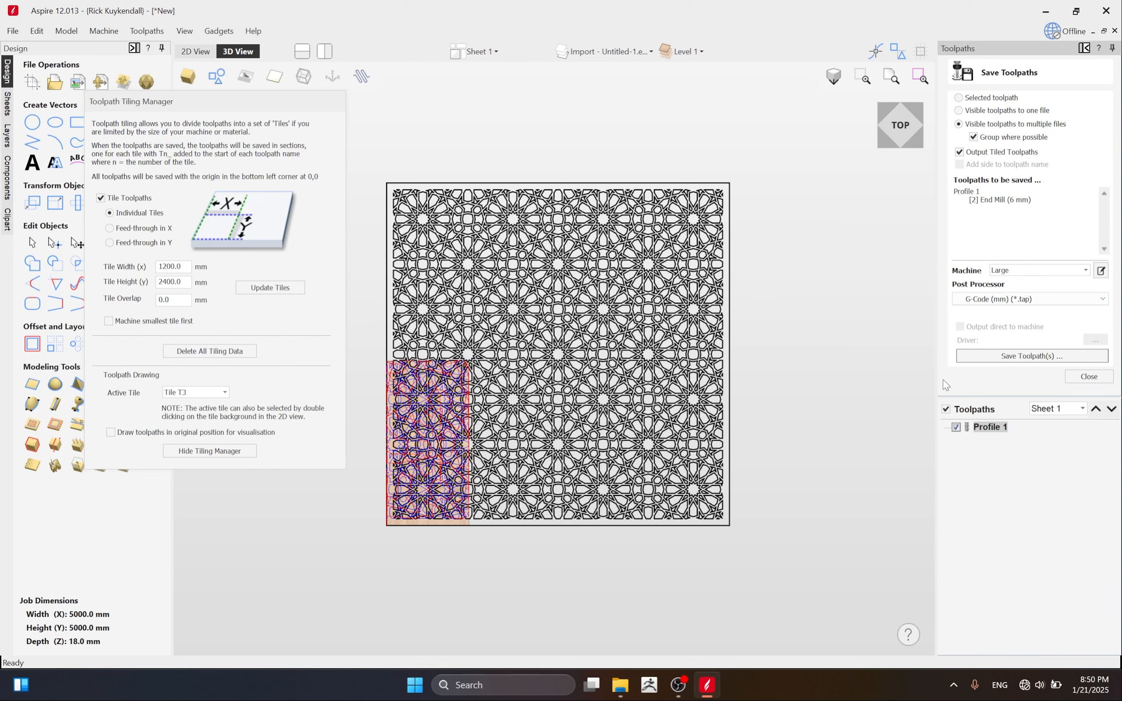
# Switch to File Explorer, examine the saved tile .tap files in New folder (2) in Downloads, and return to Aspire.
pyautogui.click(622, 696)
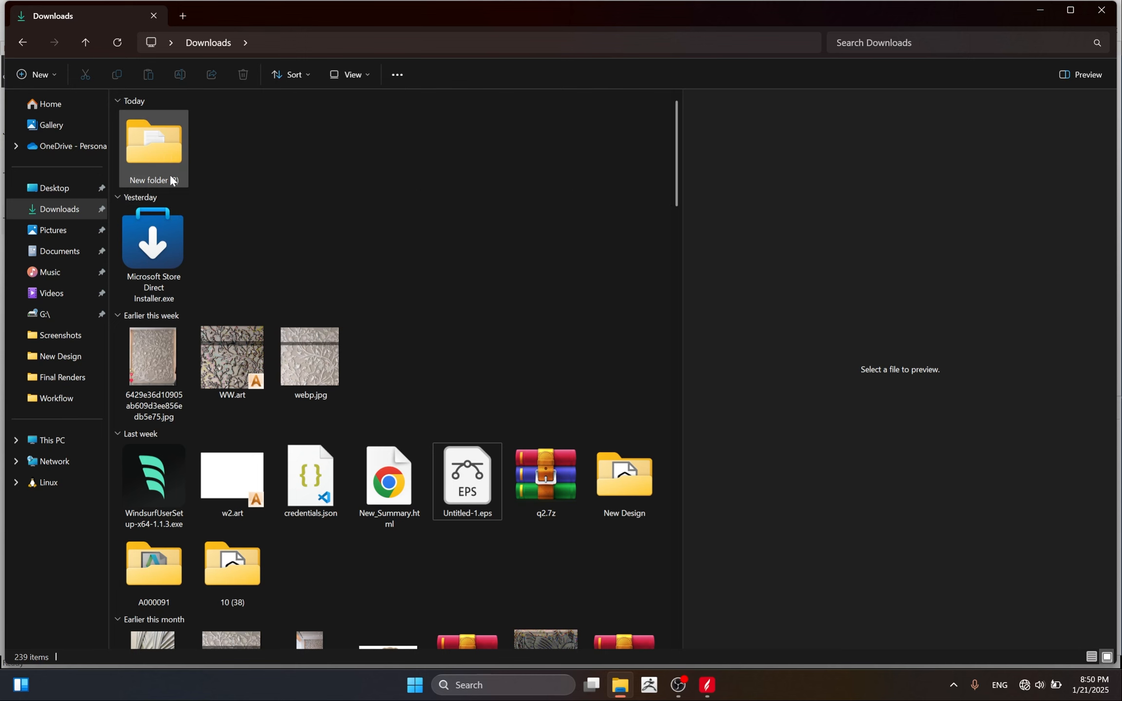
pyautogui.doubleClick(163, 148)
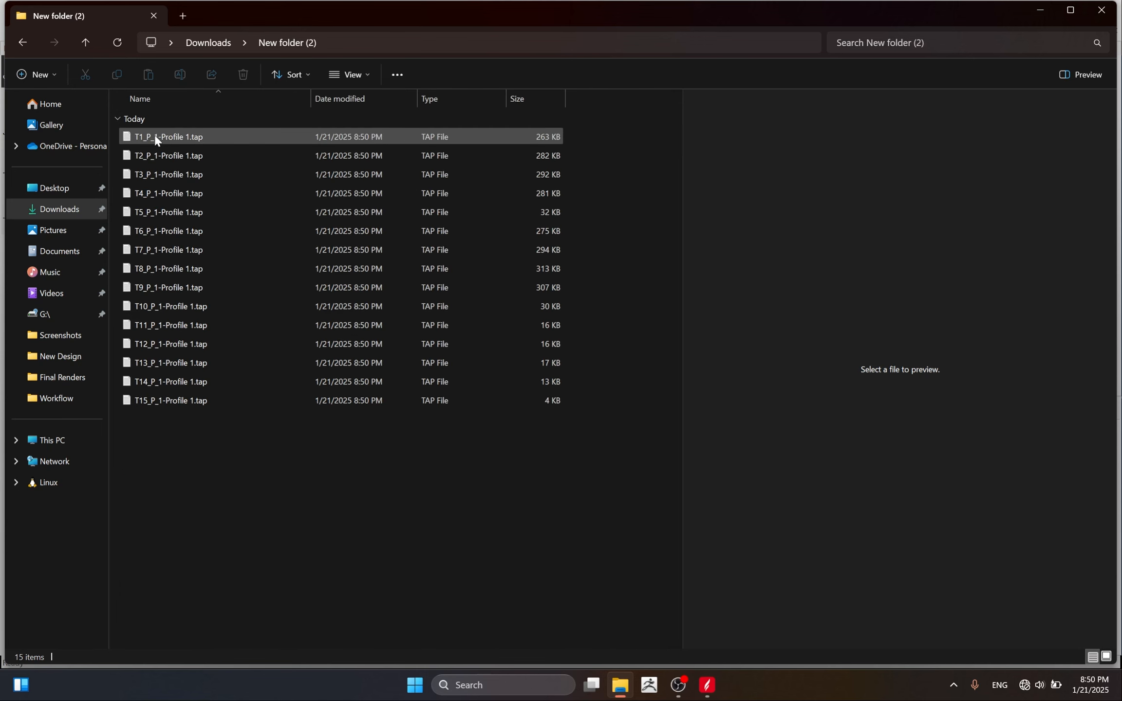
pyautogui.moveTo(212, 444); pyautogui.dragTo(171, 130)
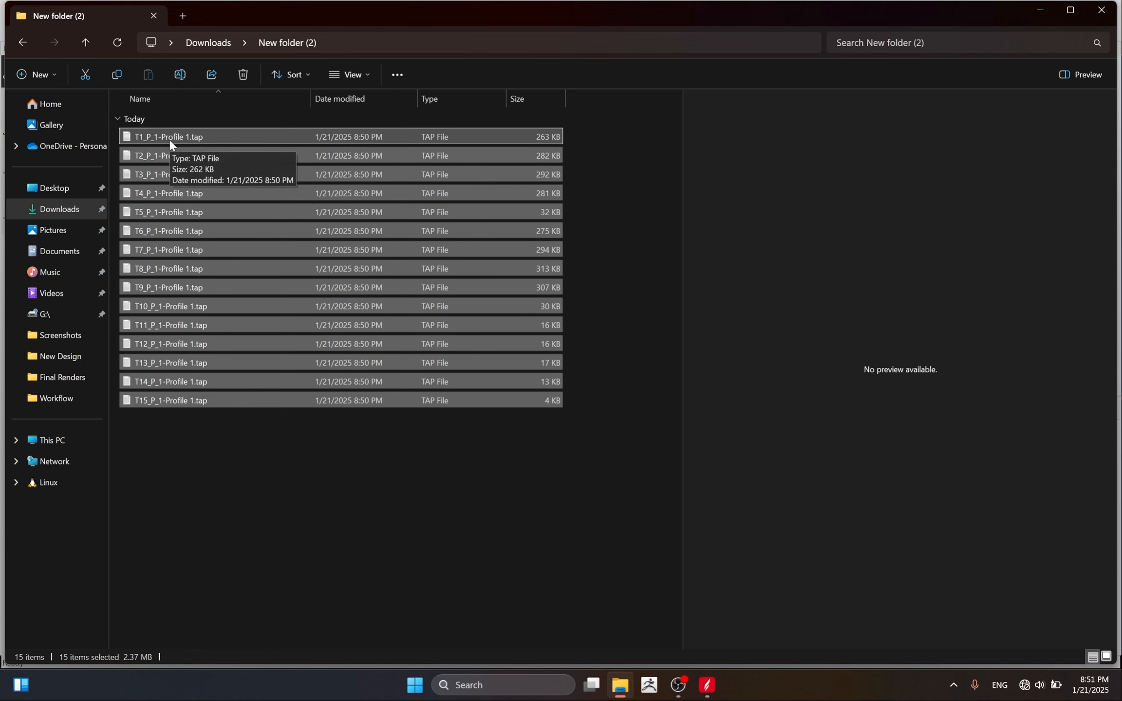
pyautogui.click(709, 686)
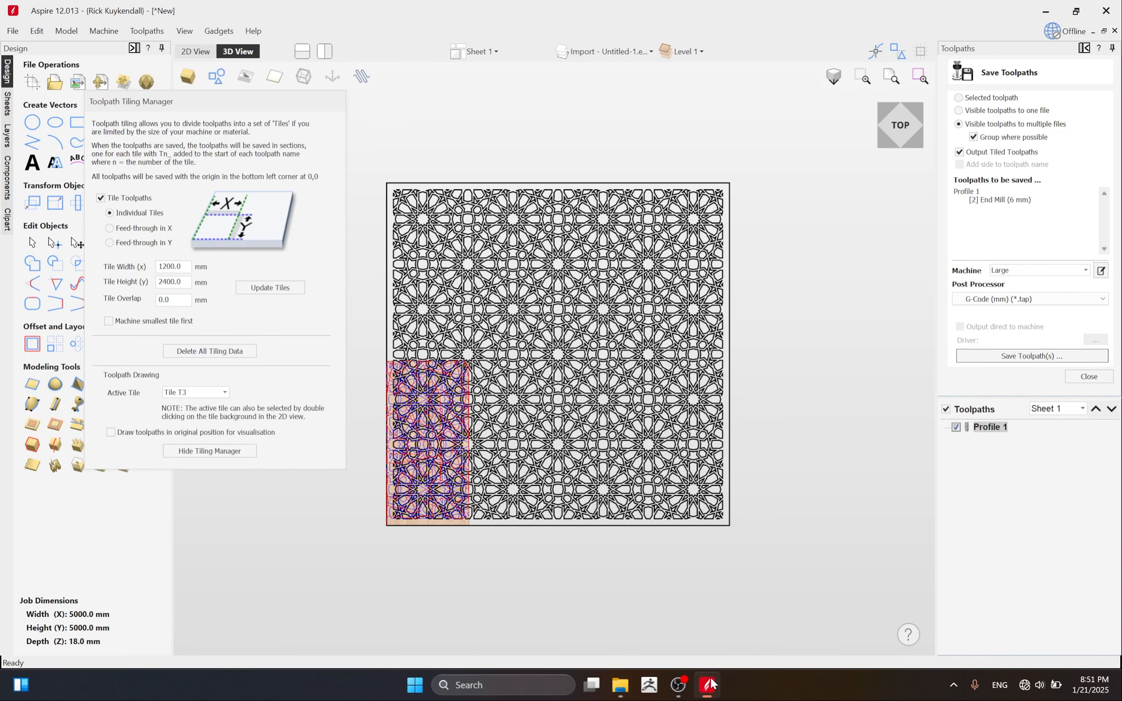
pyautogui.moveTo(993, 431)
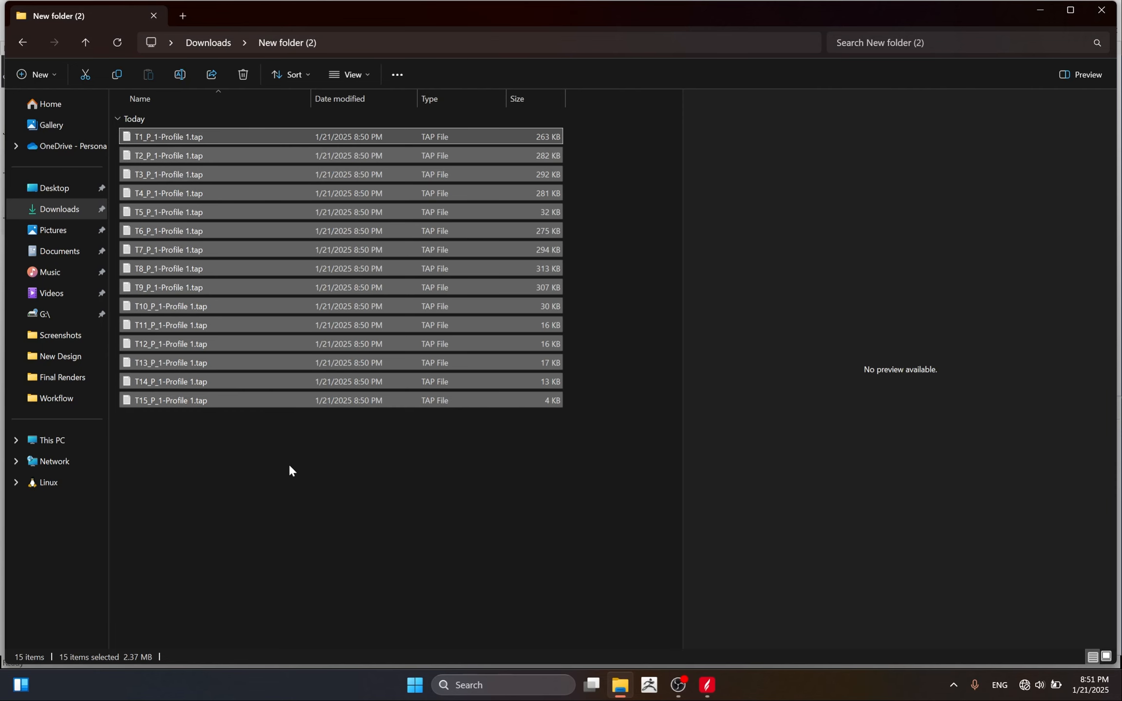
# Sort the saved tile .tap files in New folder (2) by name, ending in ascending order.
pyautogui.click(205, 462)
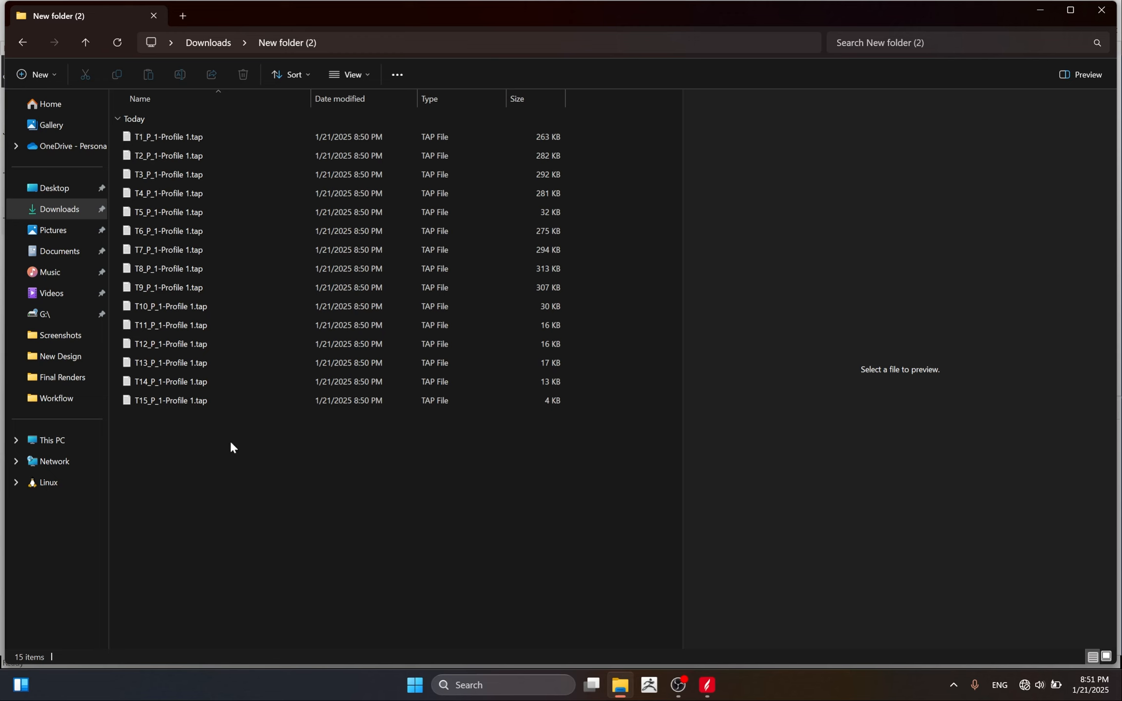
pyautogui.moveTo(229, 441); pyautogui.dragTo(156, 125)
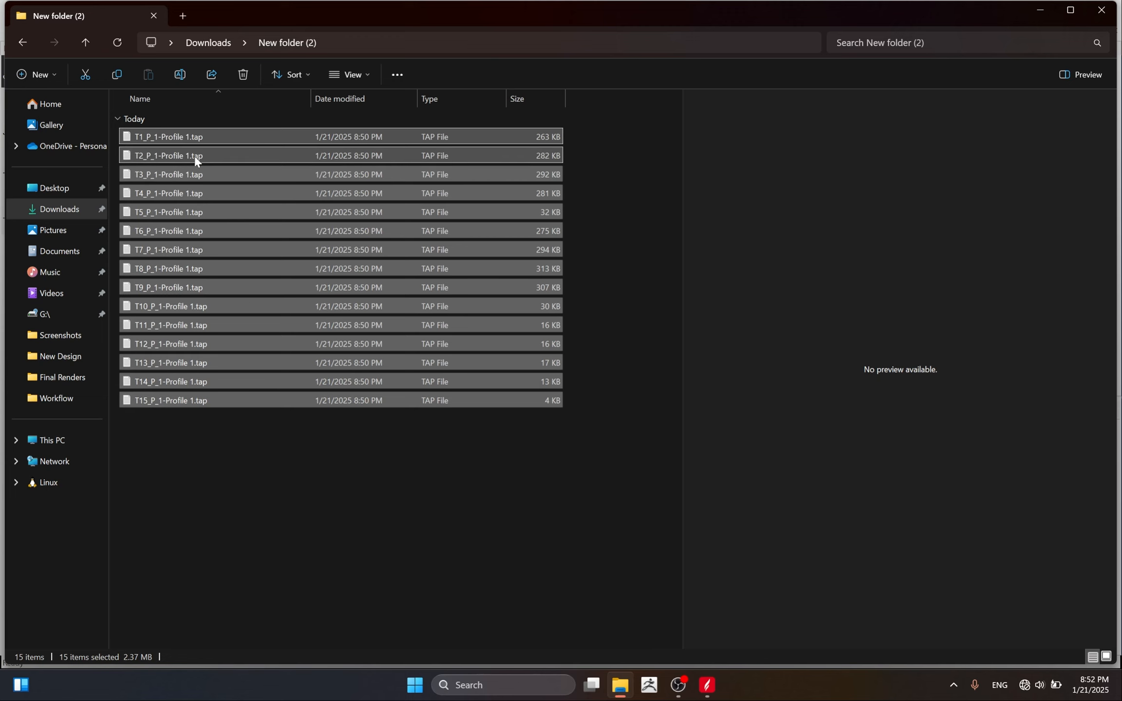
pyautogui.click(293, 75)
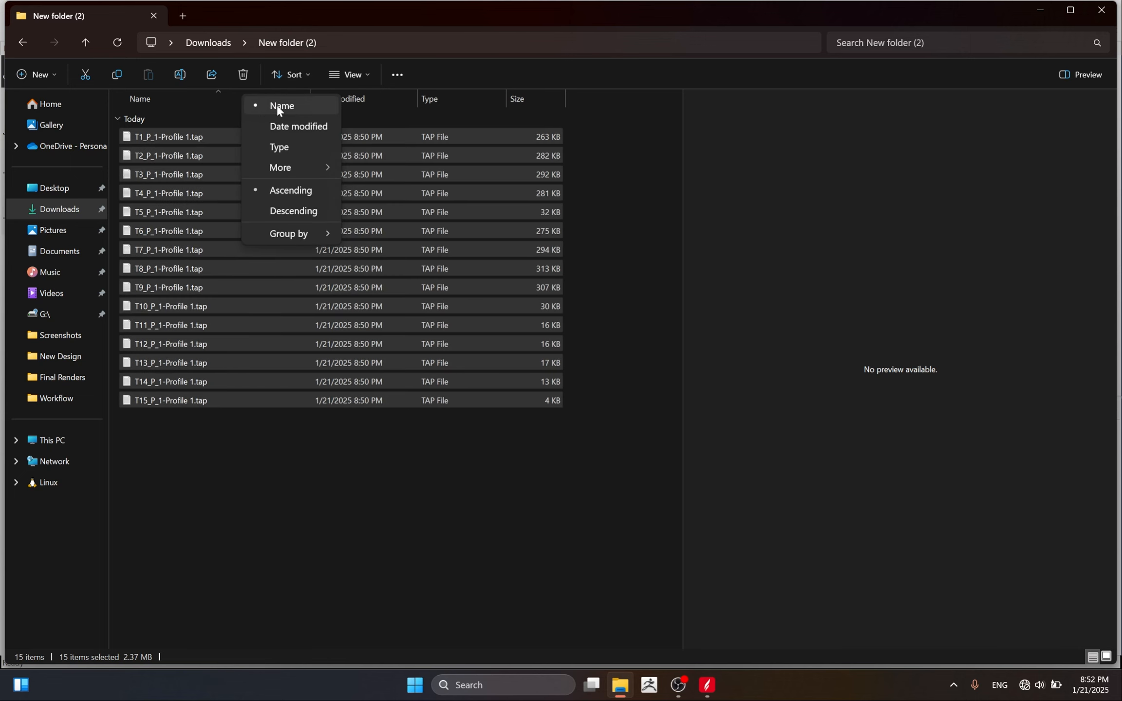
pyautogui.click(294, 105)
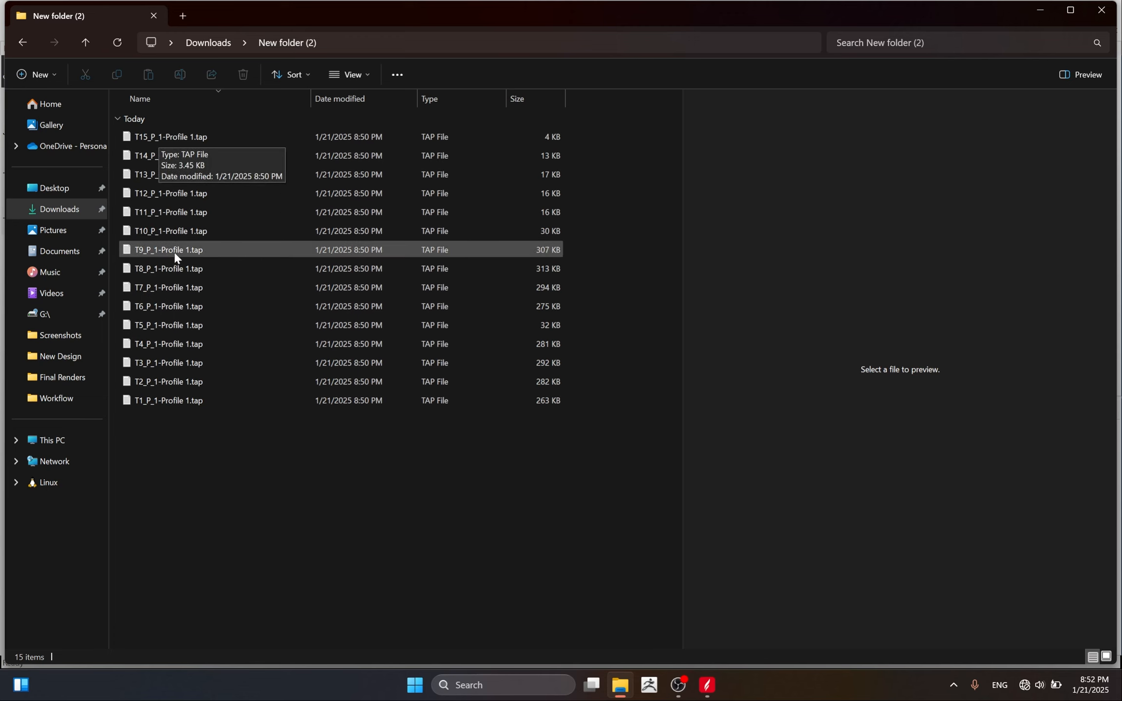
pyautogui.click(288, 93)
pyautogui.click(290, 76)
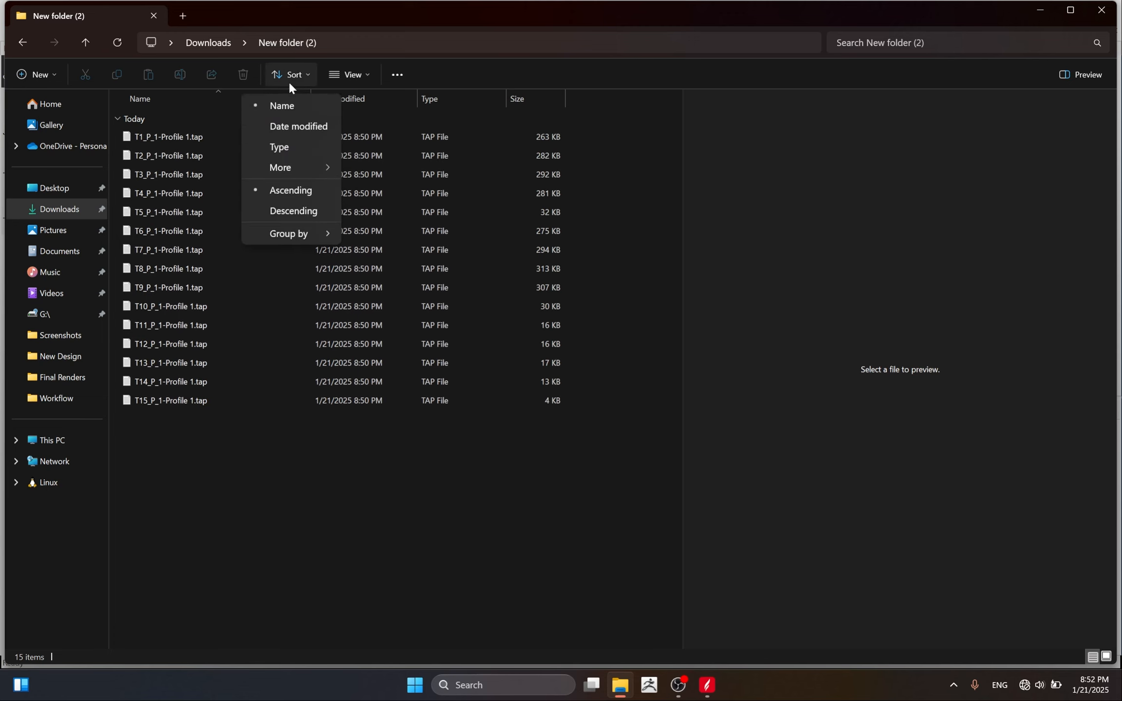
pyautogui.click(288, 104)
pyautogui.click(292, 74)
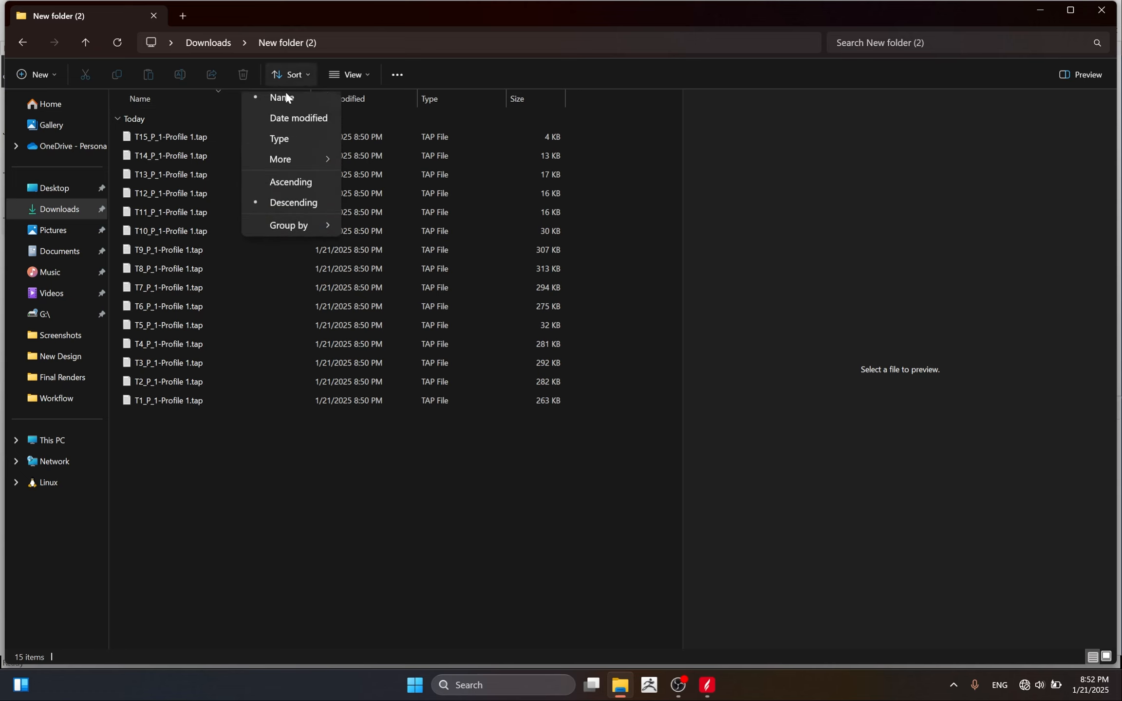
pyautogui.click(289, 105)
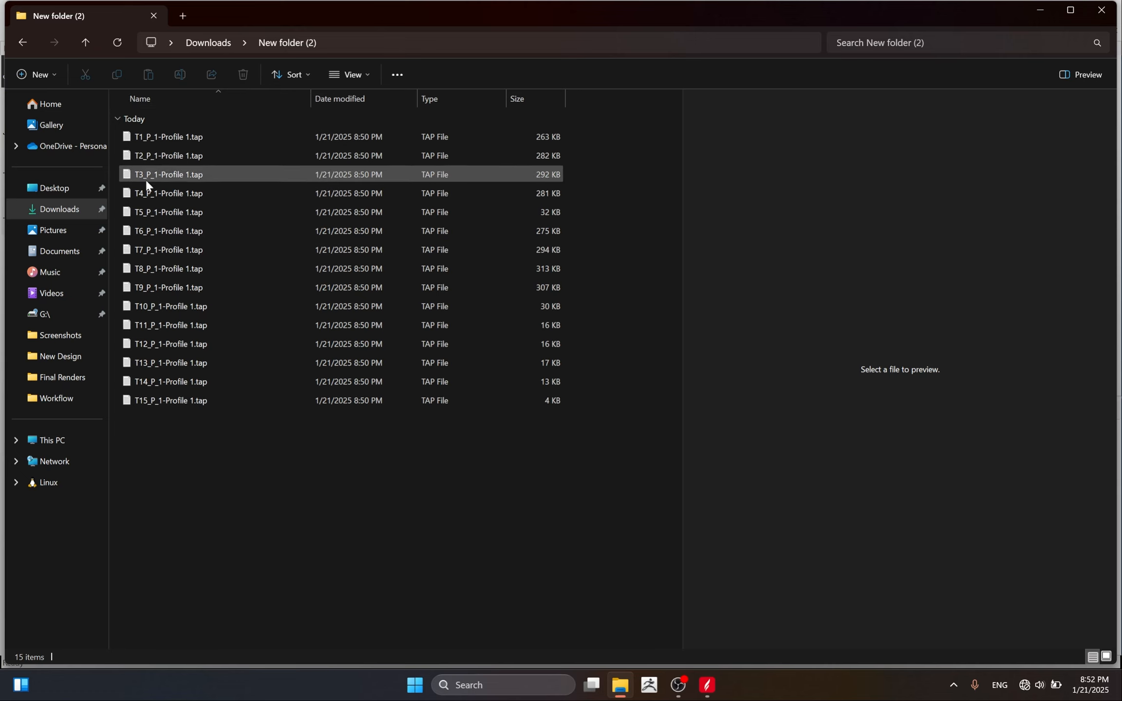
# Select all the tile .tap files and start a batch rename, clearing the base name of the T1 file.
pyautogui.moveTo(183, 438); pyautogui.dragTo(151, 134)
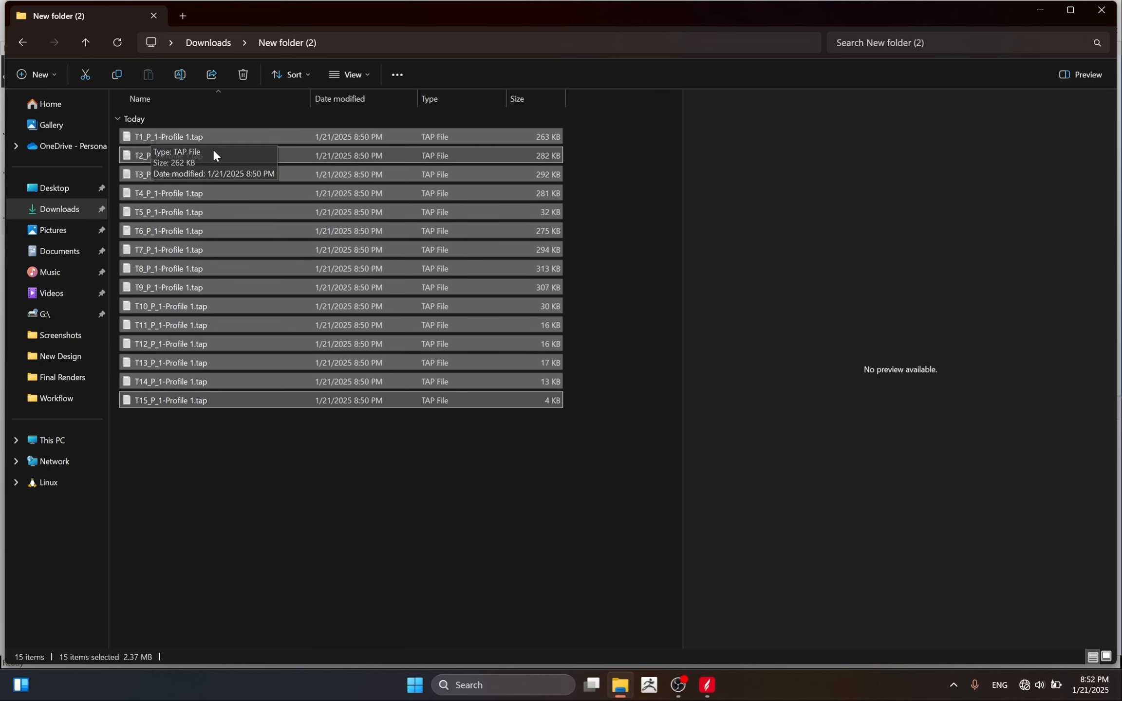
pyautogui.rightClick(137, 134)
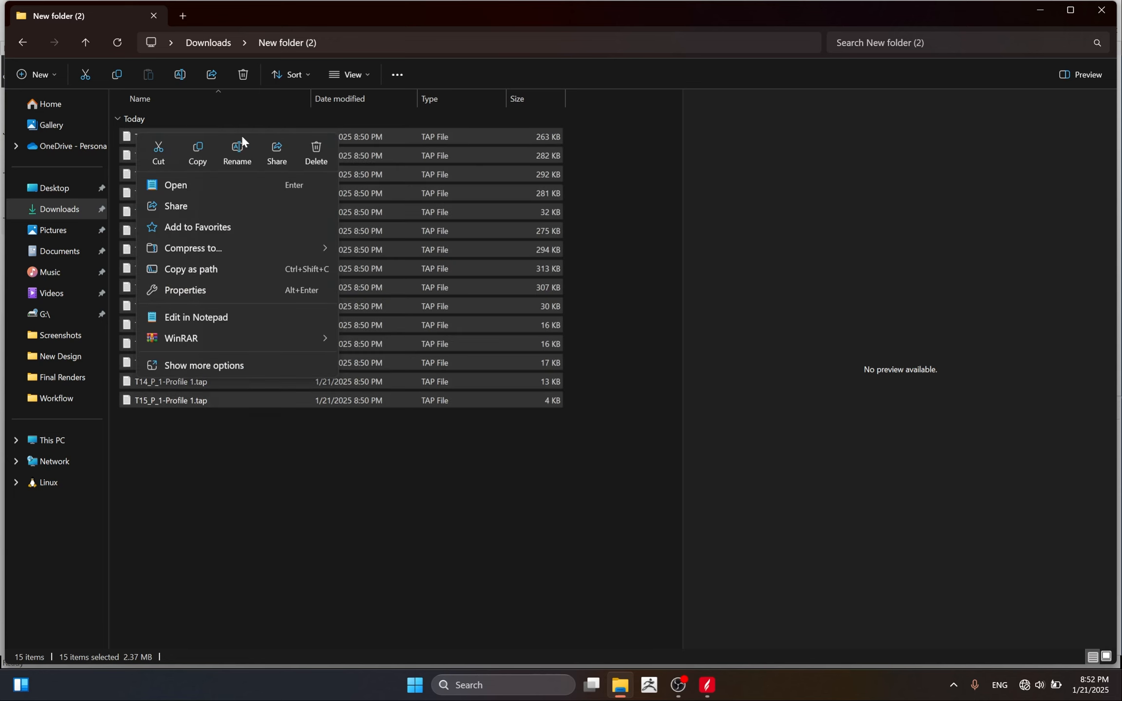
pyautogui.click(238, 166)
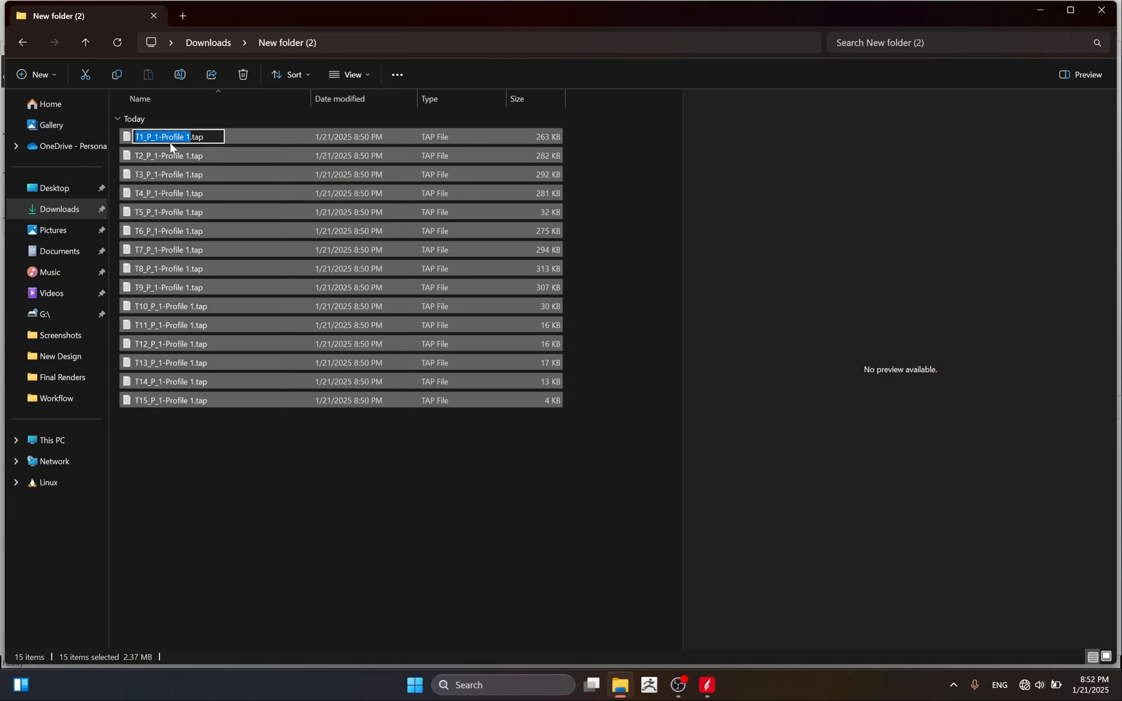
pyautogui.press('BackSpace')
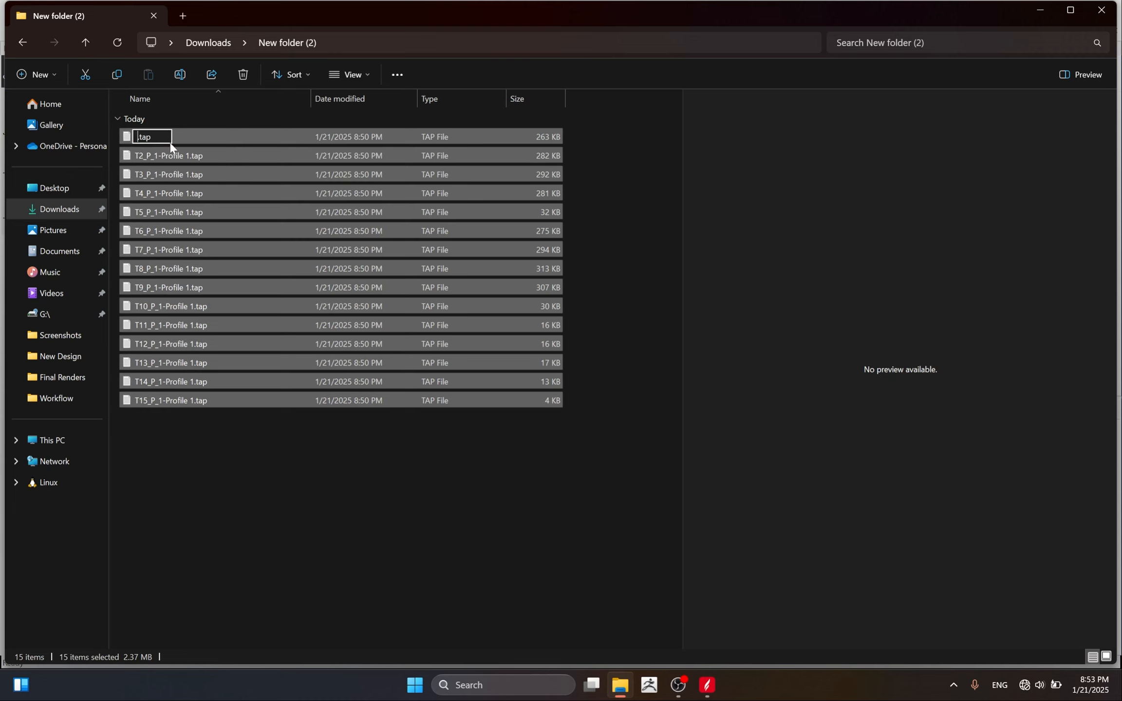
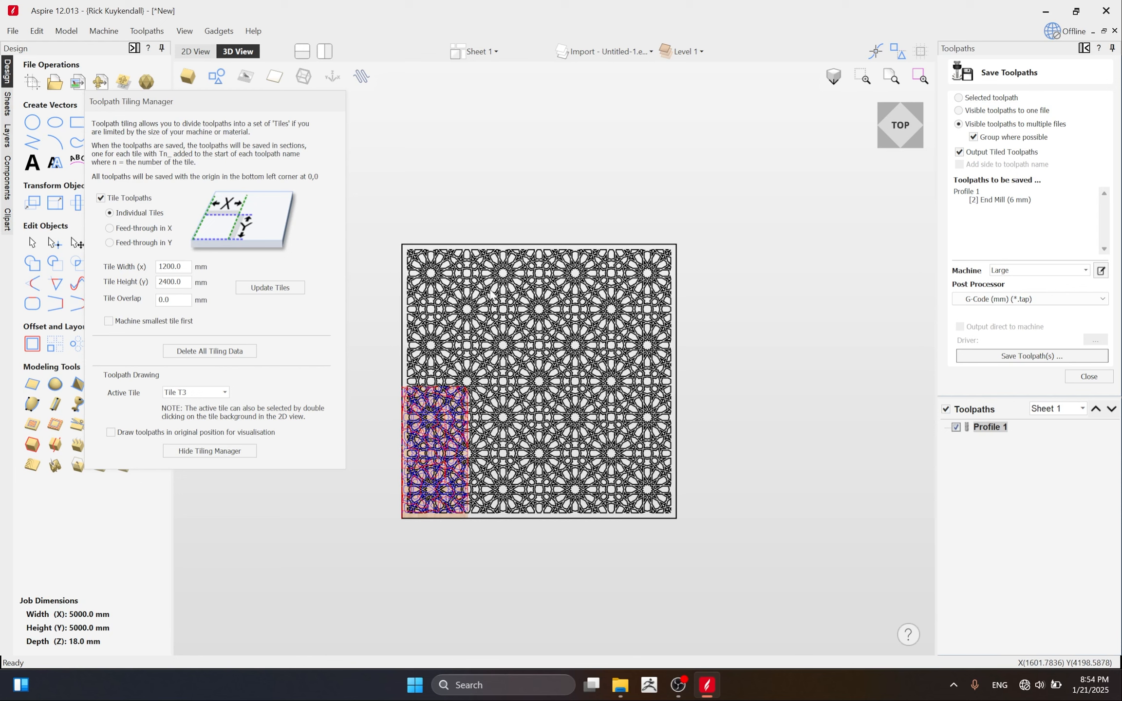
# Switch to Aspire, close the Save Toolpaths form and hide the Toolpath Tiling Manager.
pyautogui.press('Escape')
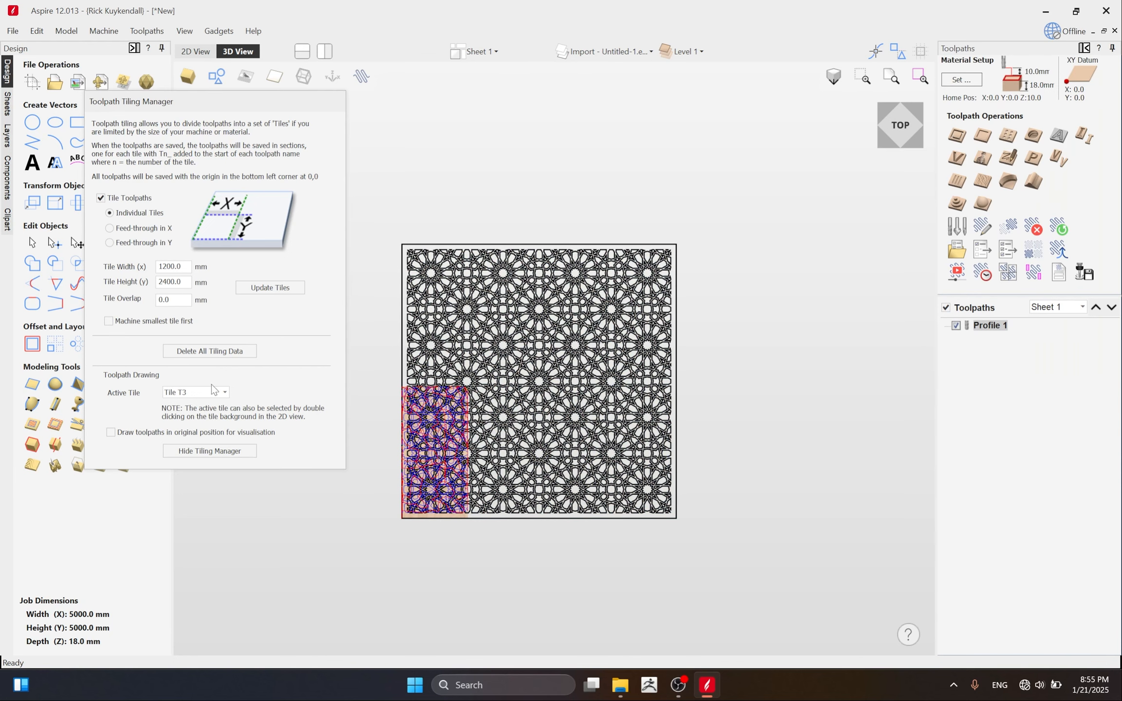
pyautogui.click(225, 454)
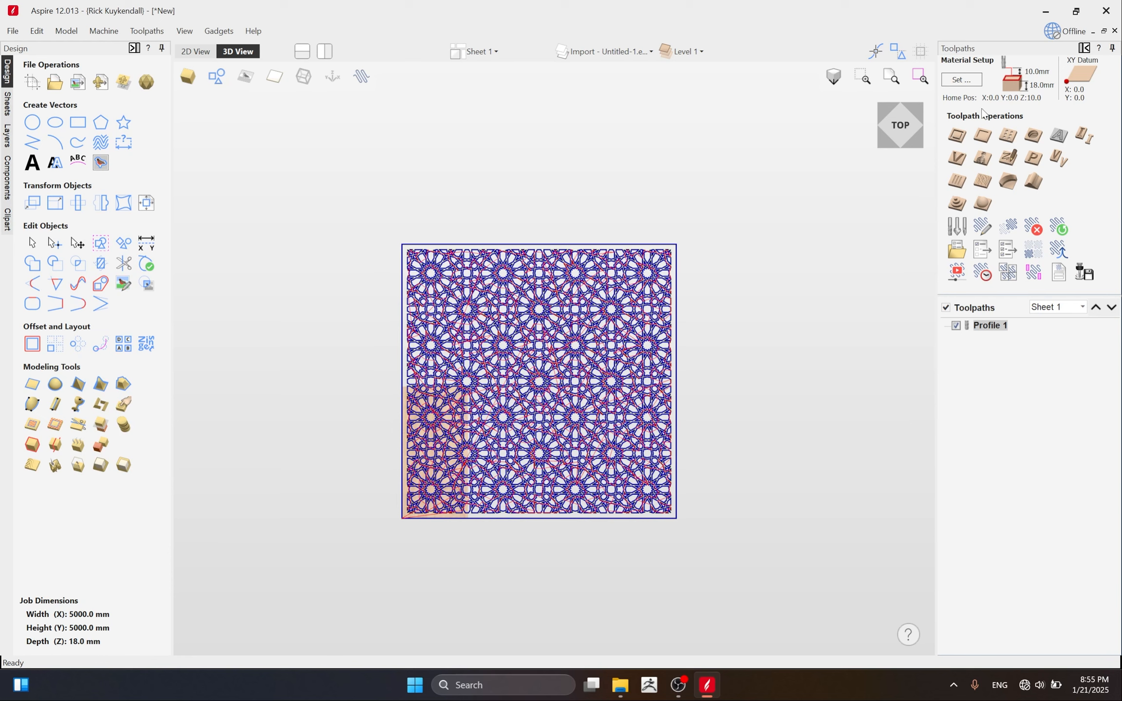
# Start a Pocket toolpath and replace its 12 mm end mill with the metric End Mill (6 mm).
pyautogui.click(984, 137)
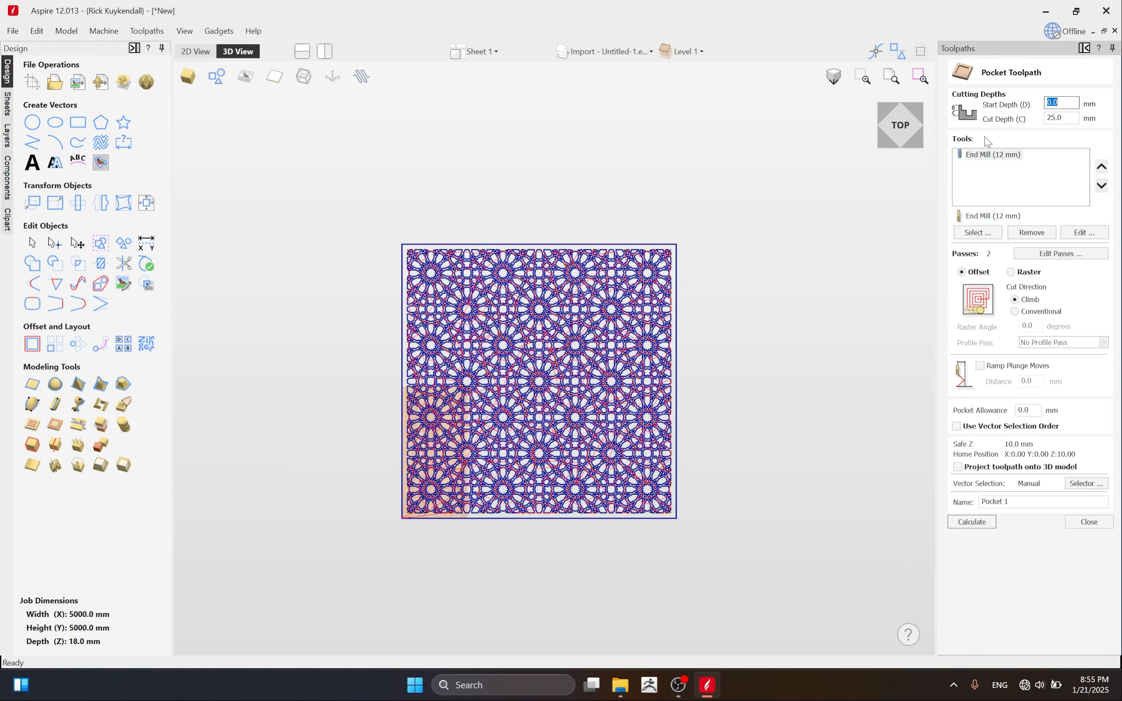
pyautogui.click(1064, 119)
pyautogui.click(979, 234)
pyautogui.click(369, 255)
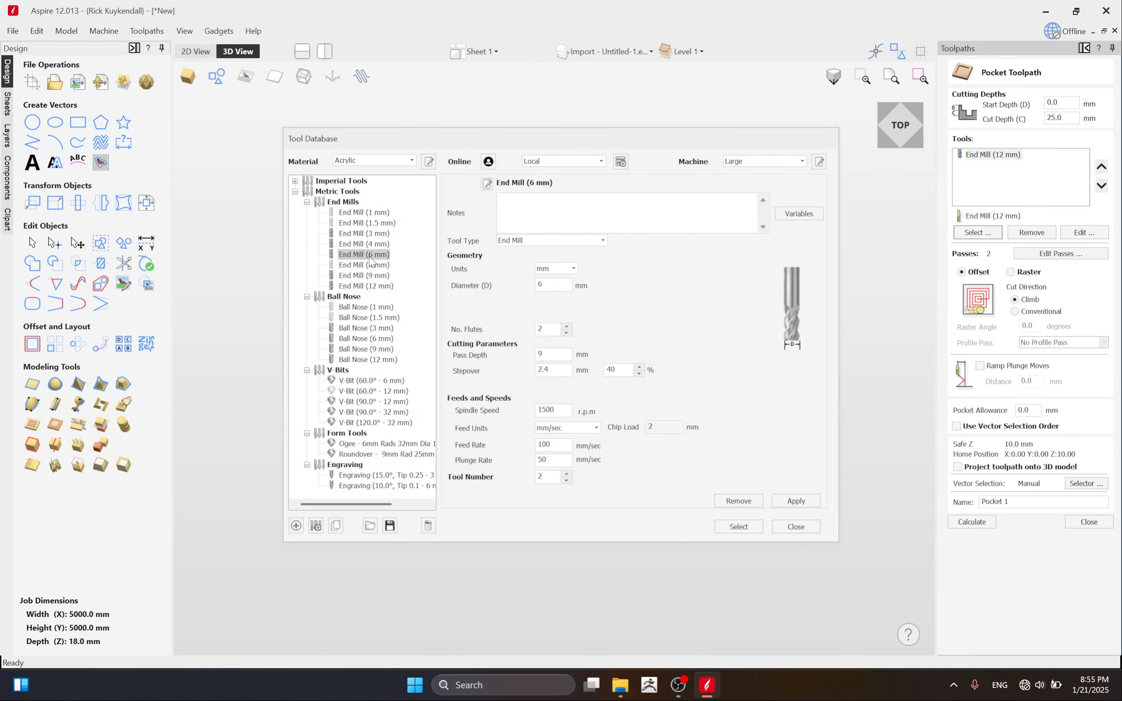
pyautogui.click(739, 526)
pyautogui.click(1012, 155)
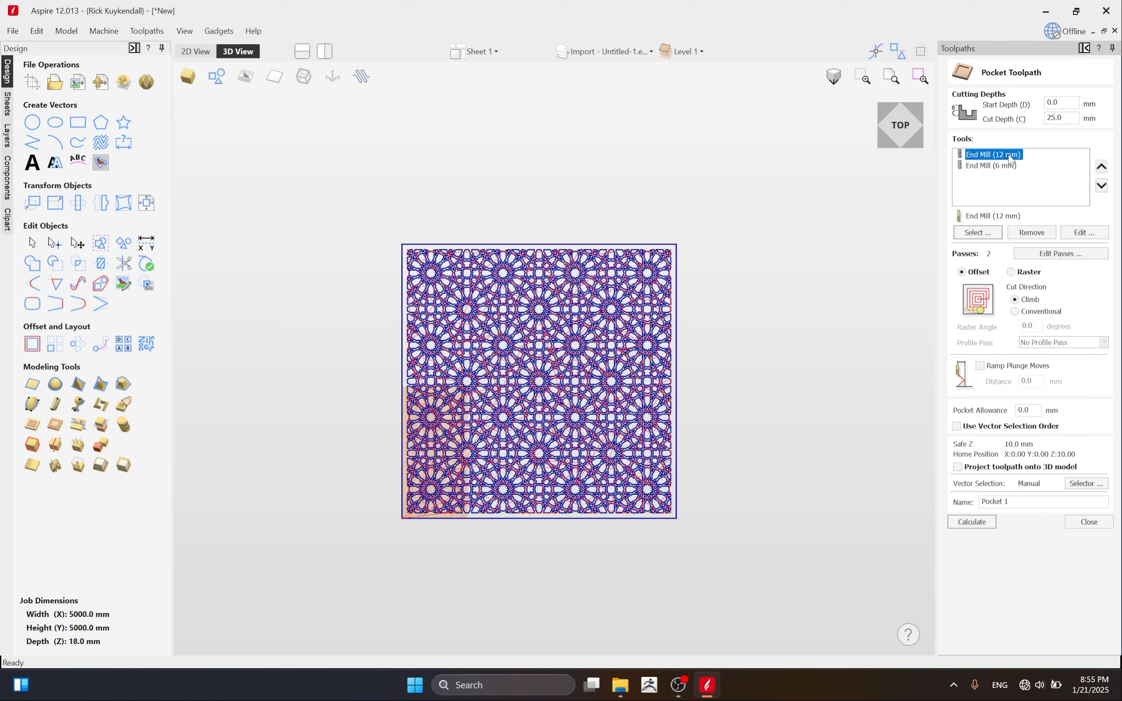
pyautogui.click(1031, 232)
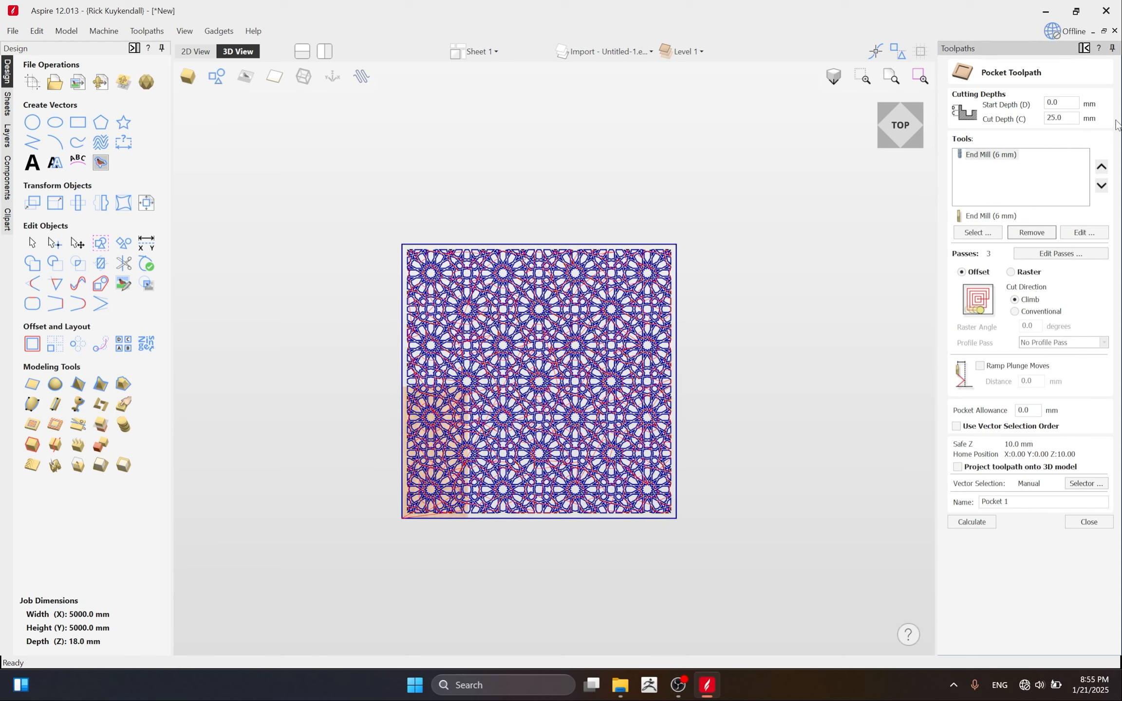
# Set the pocket's cut depth to 10 mm and the 6 mm end mill's pass depth to 100 mm.
pyautogui.doubleClick(1061, 118)
pyautogui.click(1076, 234)
pyautogui.doubleClick(456, 346)
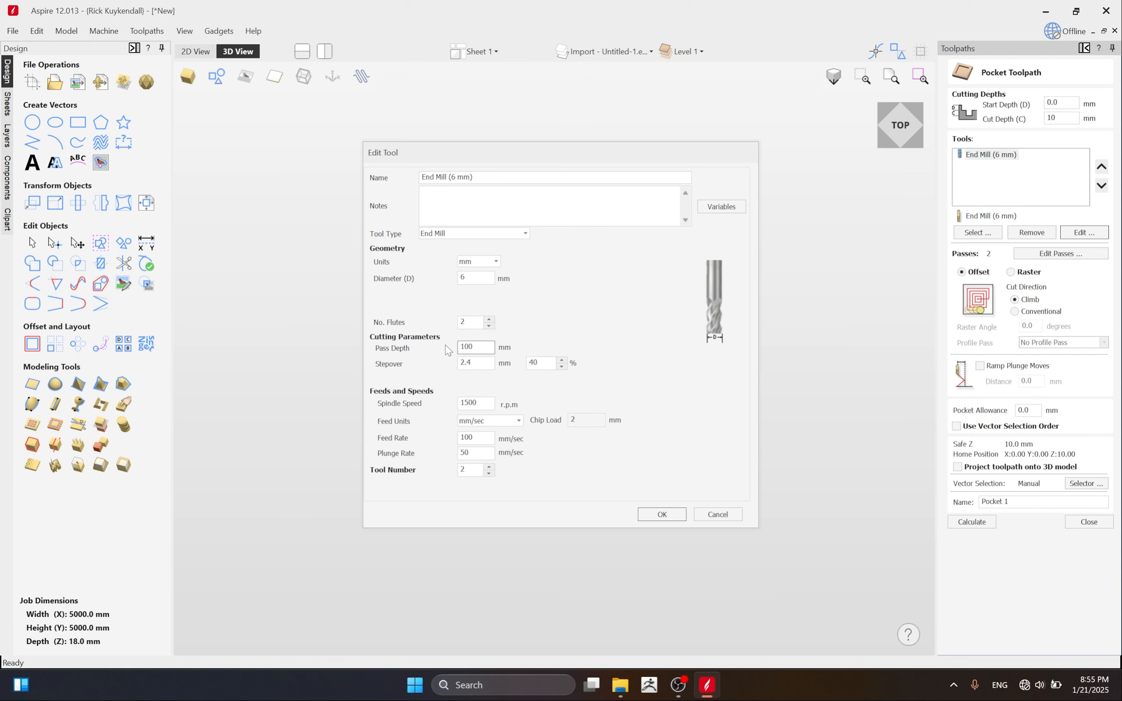
pyautogui.click(661, 514)
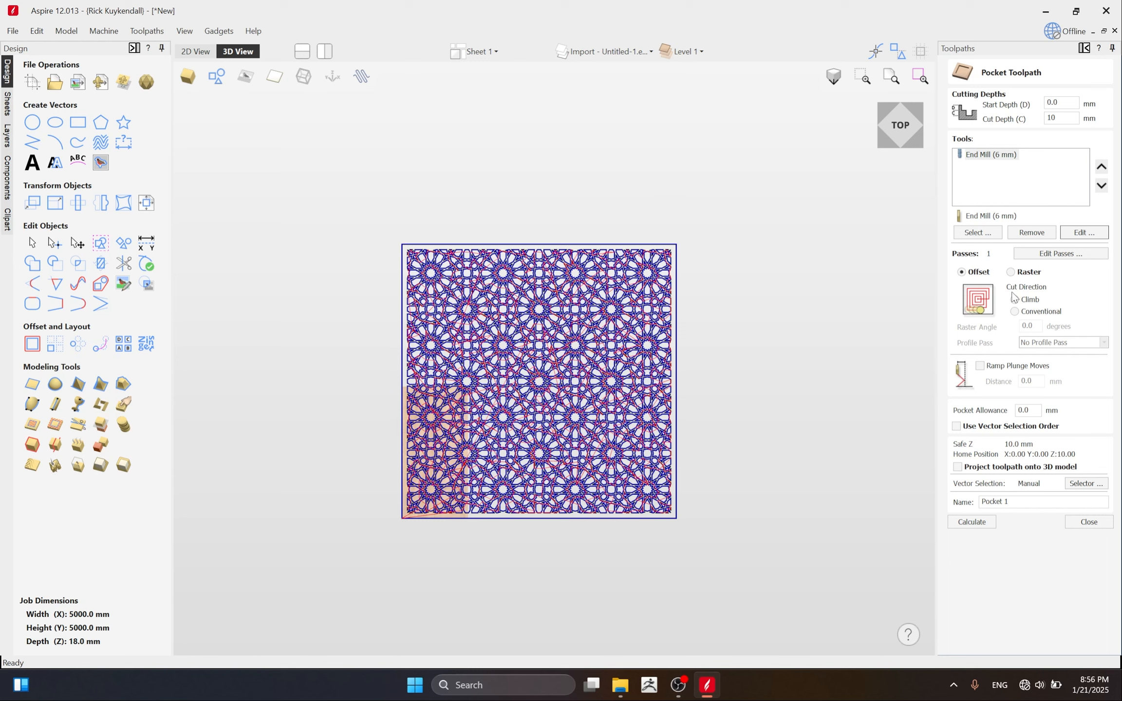
# Calculate the pocket toolpath for the panel pattern with Raster clearing and the profile pass set to First.
pyautogui.click(1018, 273)
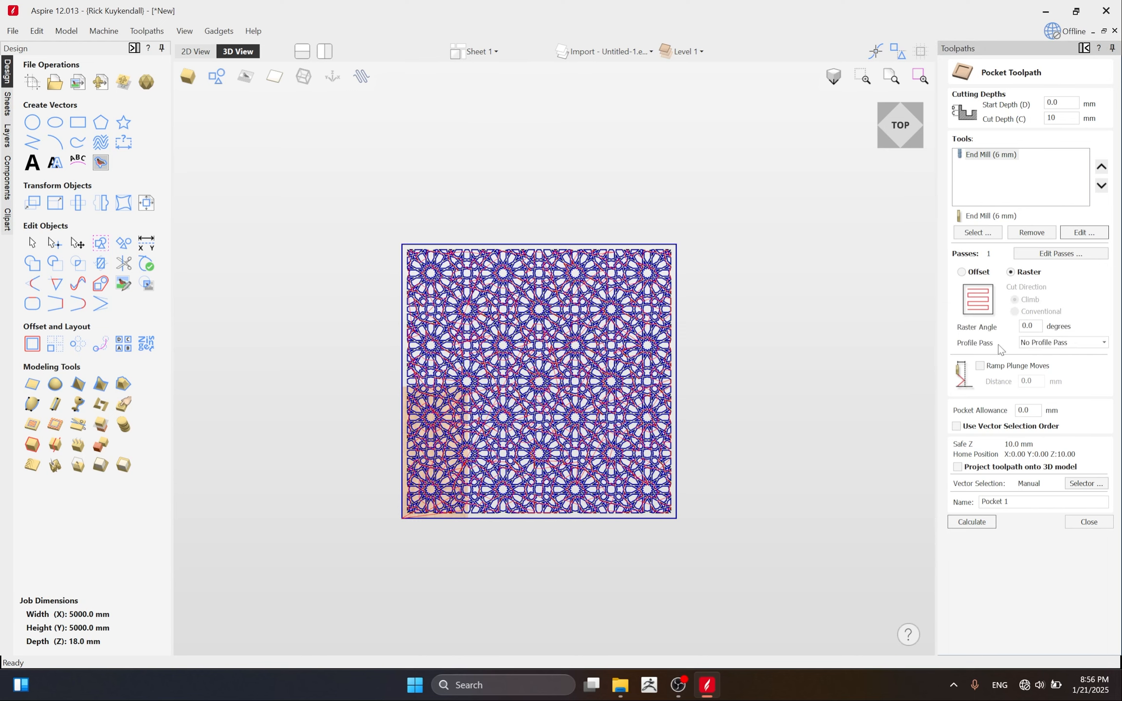
pyautogui.click(1061, 342)
pyautogui.click(1047, 372)
pyautogui.scroll(5, 402, 285)
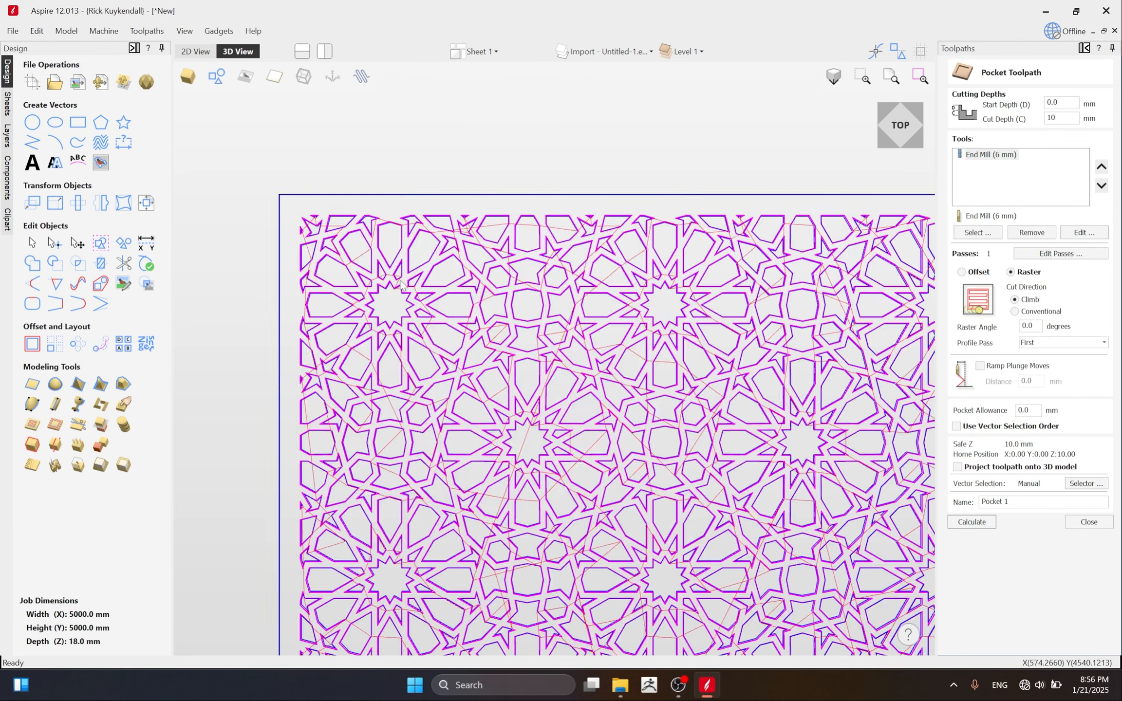
pyautogui.scroll(-5, 402, 285)
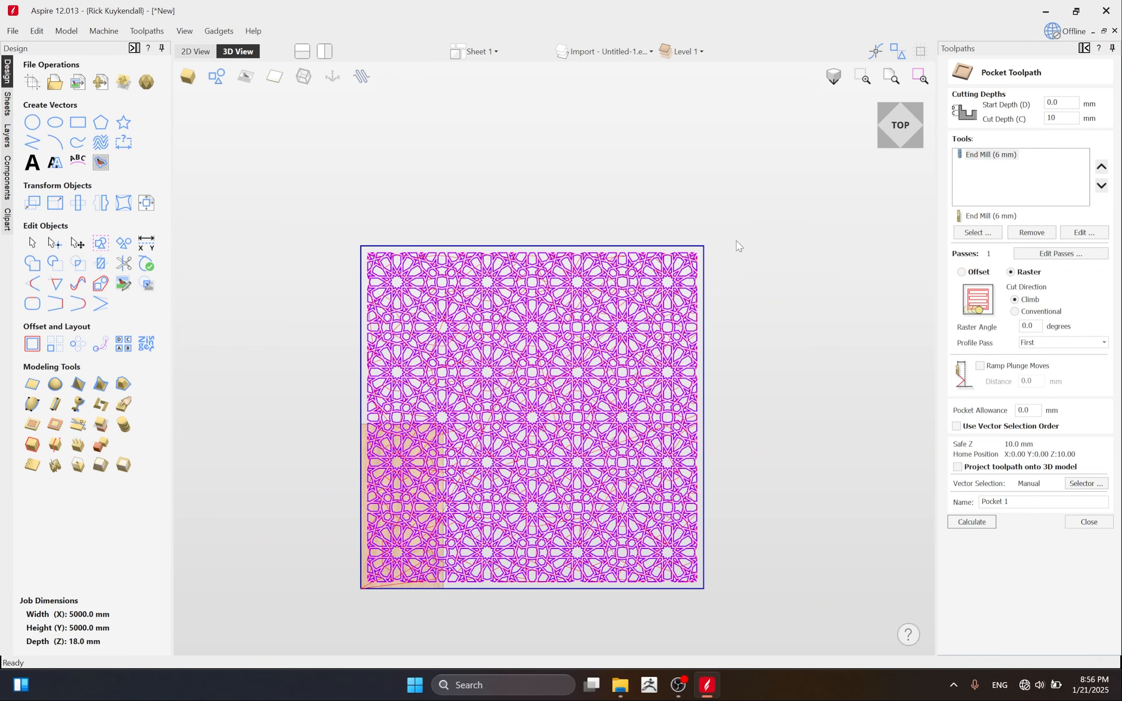
pyautogui.scroll(2, 385, 224)
pyautogui.scroll(2, 389, 211)
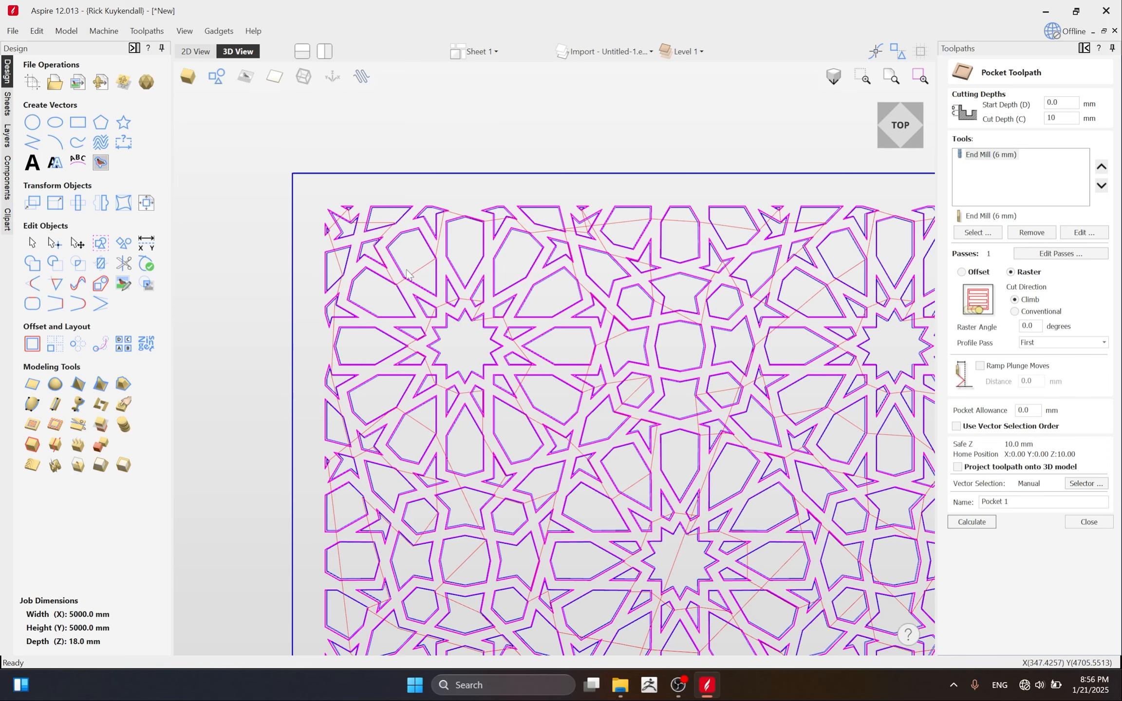
pyautogui.click(973, 522)
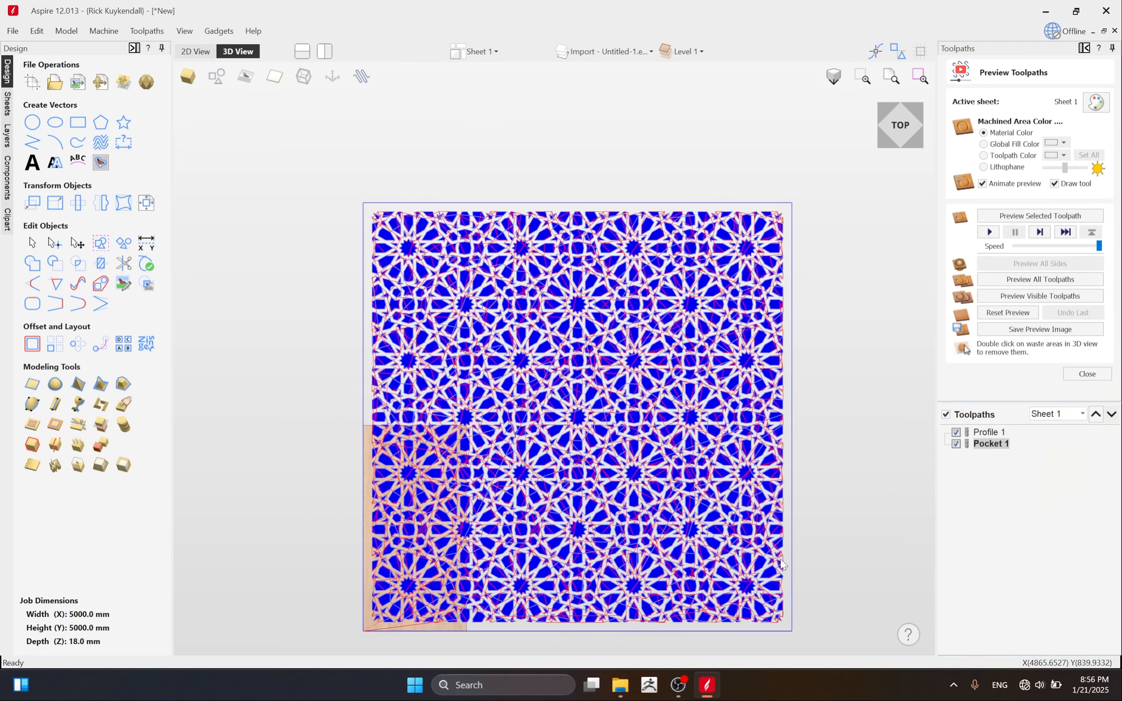
# Examine the pocket toolpath in the 2D view, hide the Profile 1 toolpath and close the toolpath preview.
pyautogui.click(194, 52)
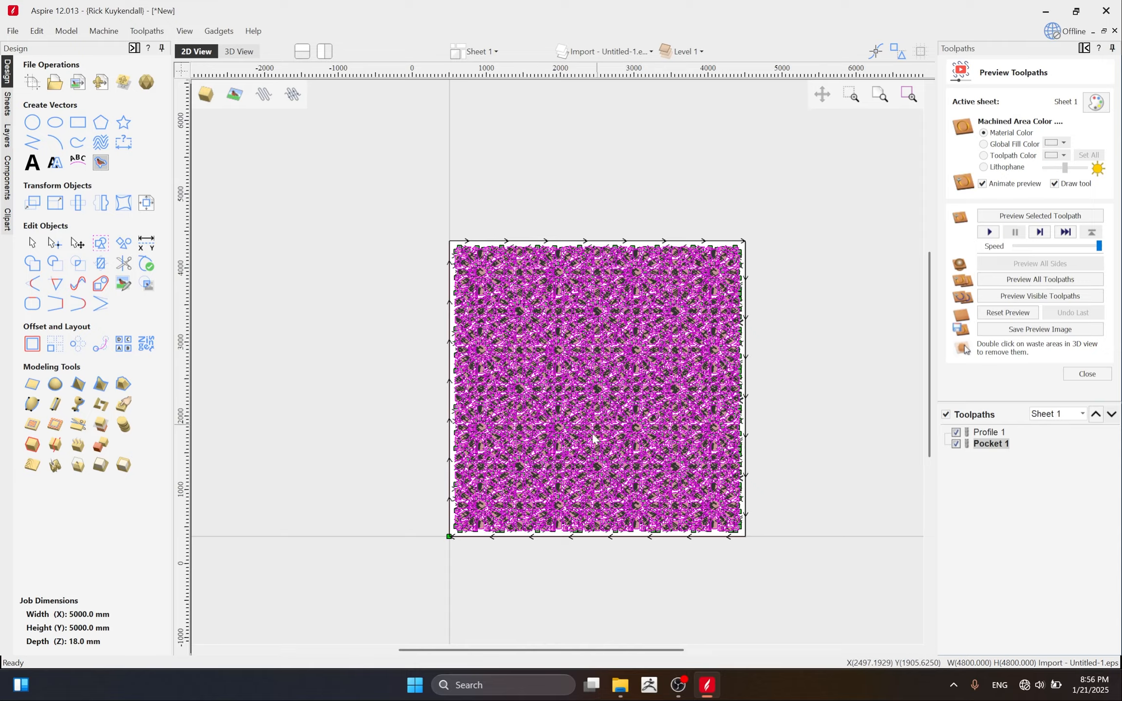
pyautogui.scroll(6, 593, 438)
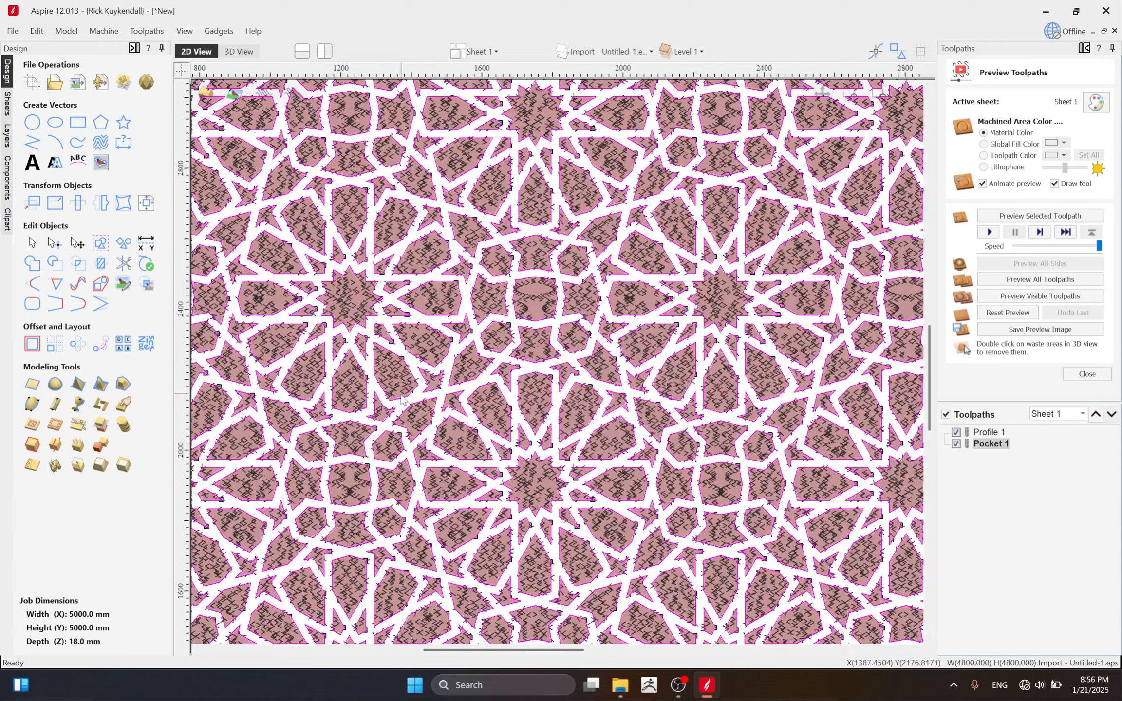
pyautogui.scroll(4, 402, 399)
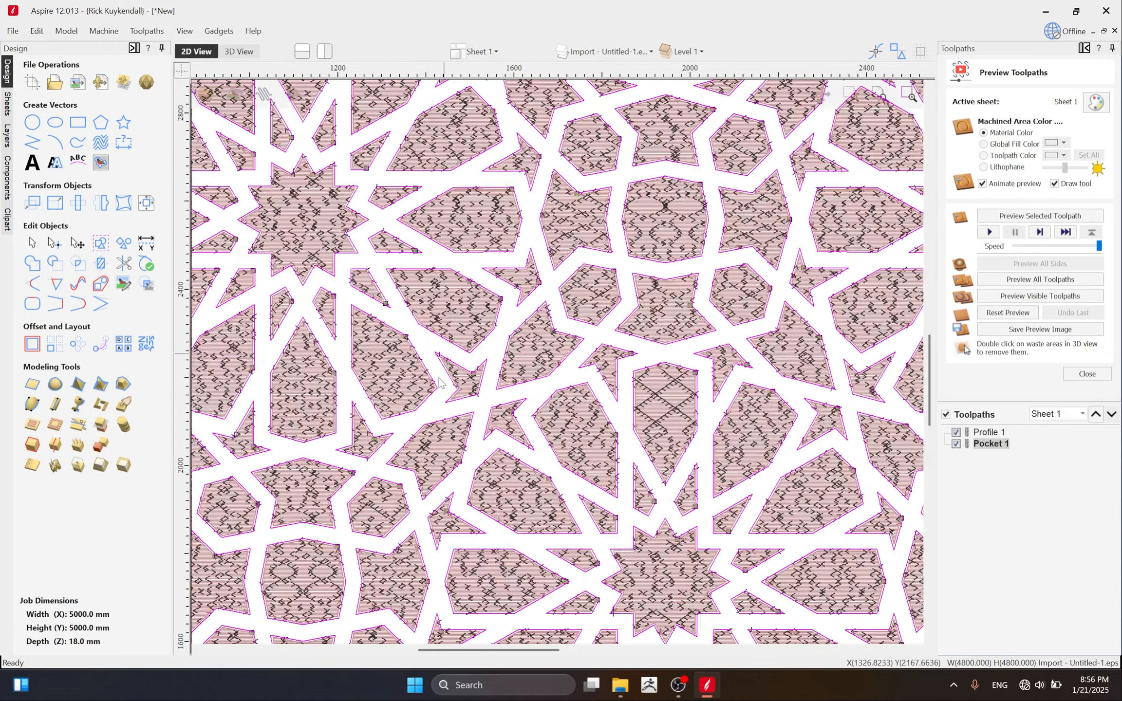
pyautogui.scroll(-5, 440, 383)
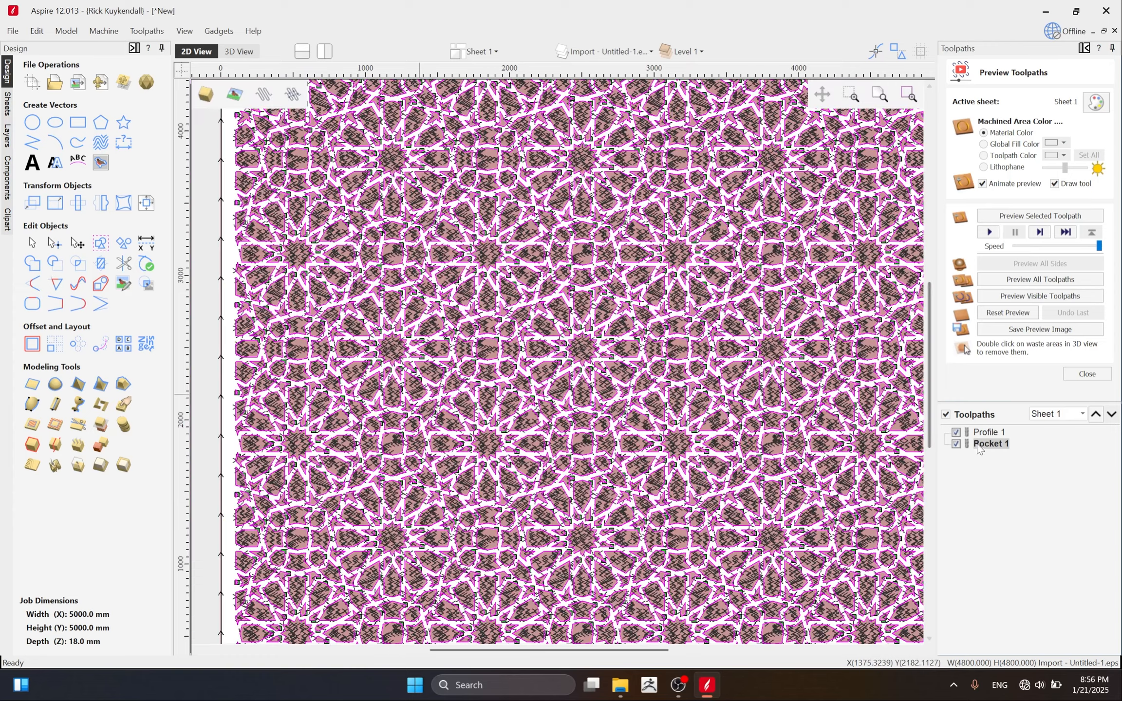
pyautogui.click(956, 432)
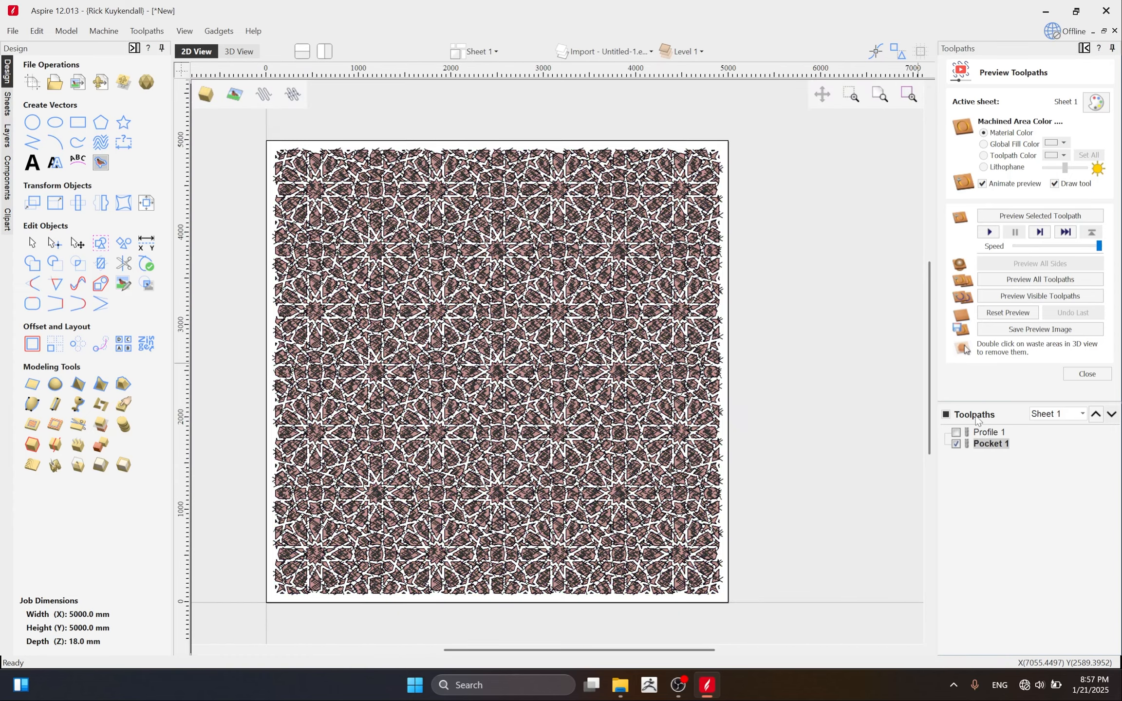
pyautogui.click(1087, 374)
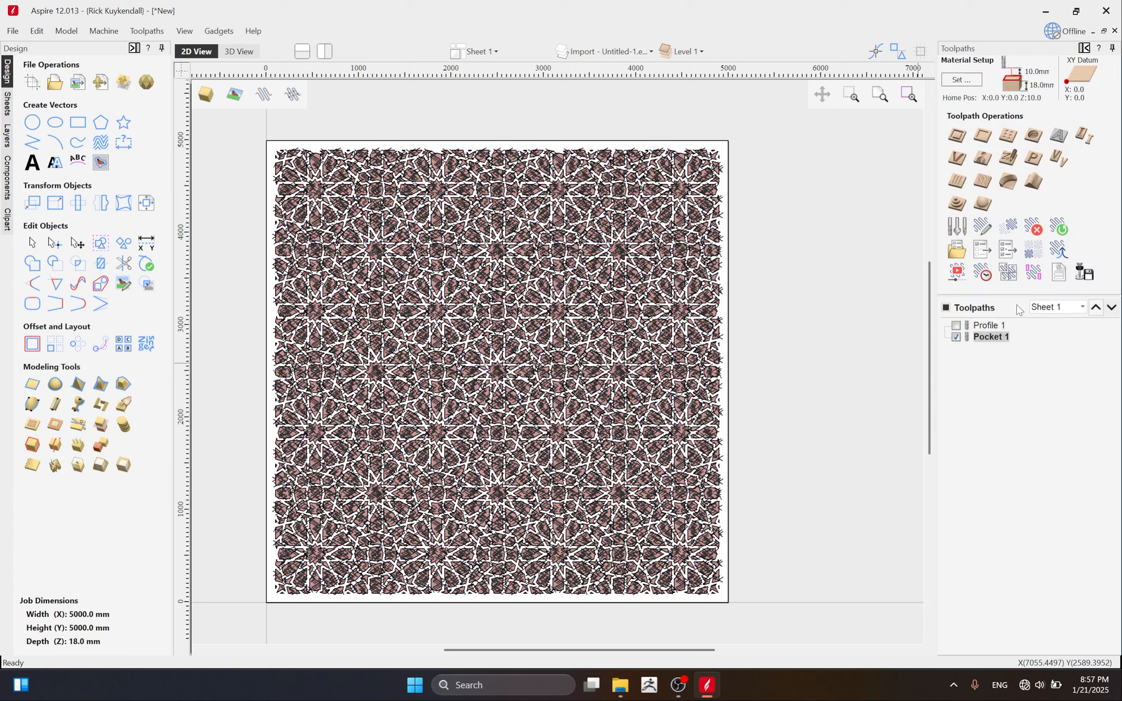
# Turn on toolpath tiling for the pocket and update the individual tiles at 1200 x 2400 mm with 0 mm overlap.
pyautogui.click(1007, 276)
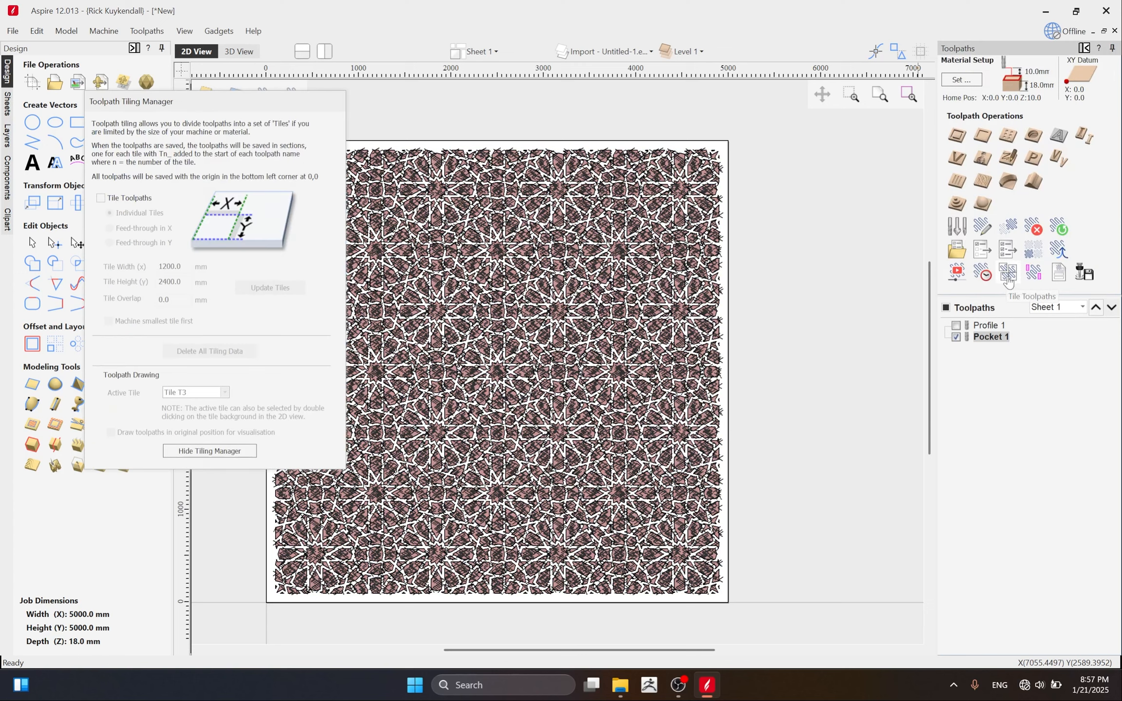
pyautogui.click(116, 199)
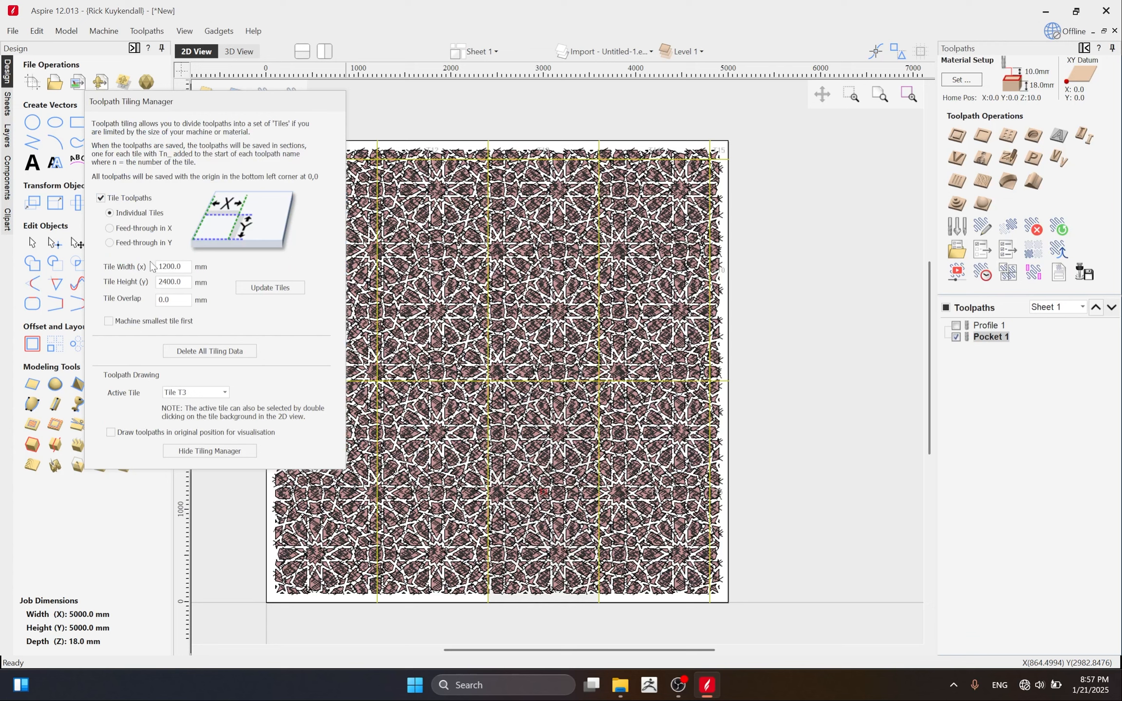
pyautogui.doubleClick(184, 267)
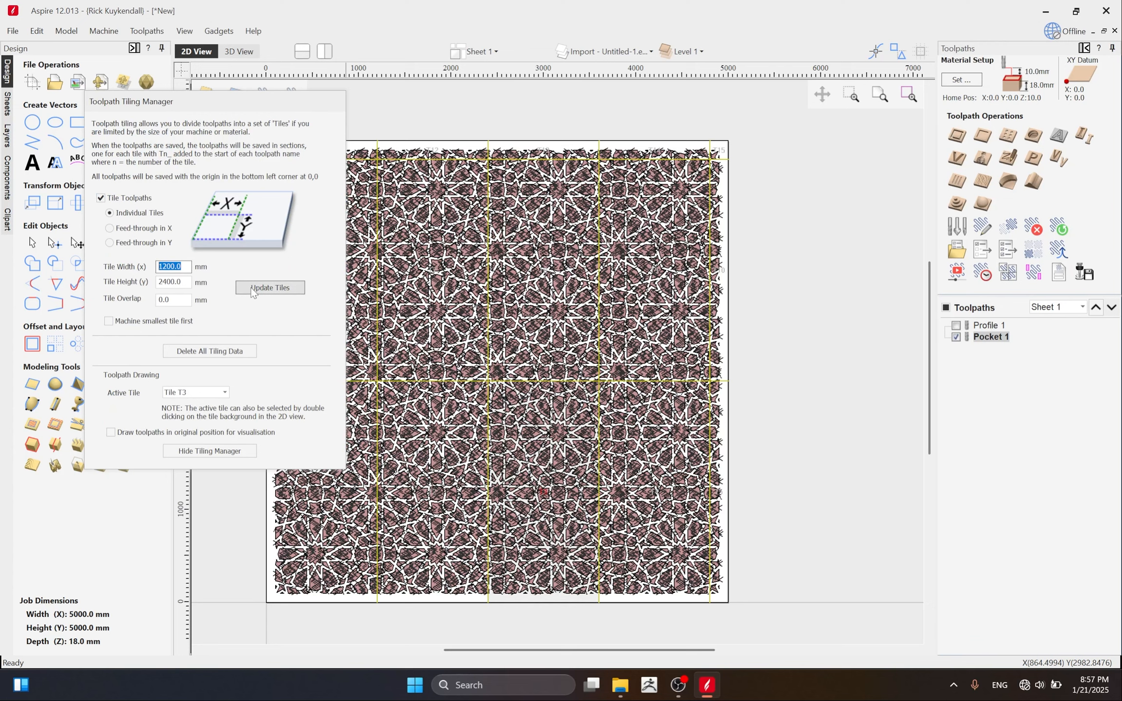
pyautogui.click(271, 287)
pyautogui.scroll(5, 484, 418)
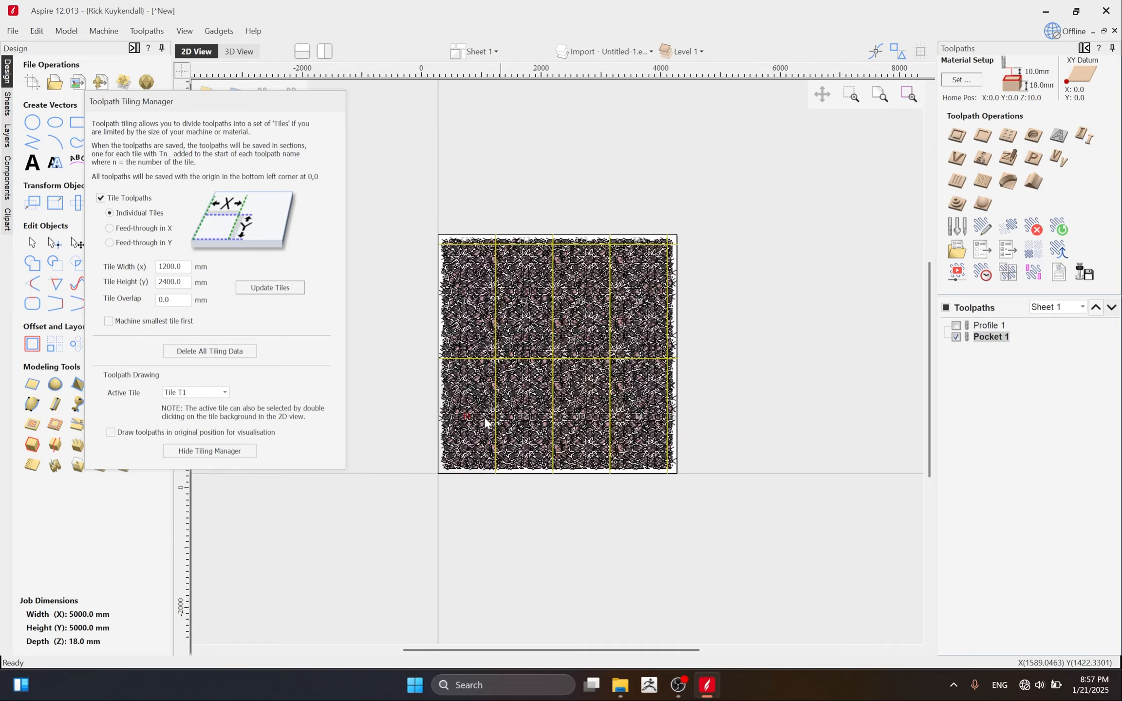
# Examine the tile grid over the pocket in the 2D view and display tile T10's toolpath in the 3D view.
pyautogui.scroll(-2, 430, 421)
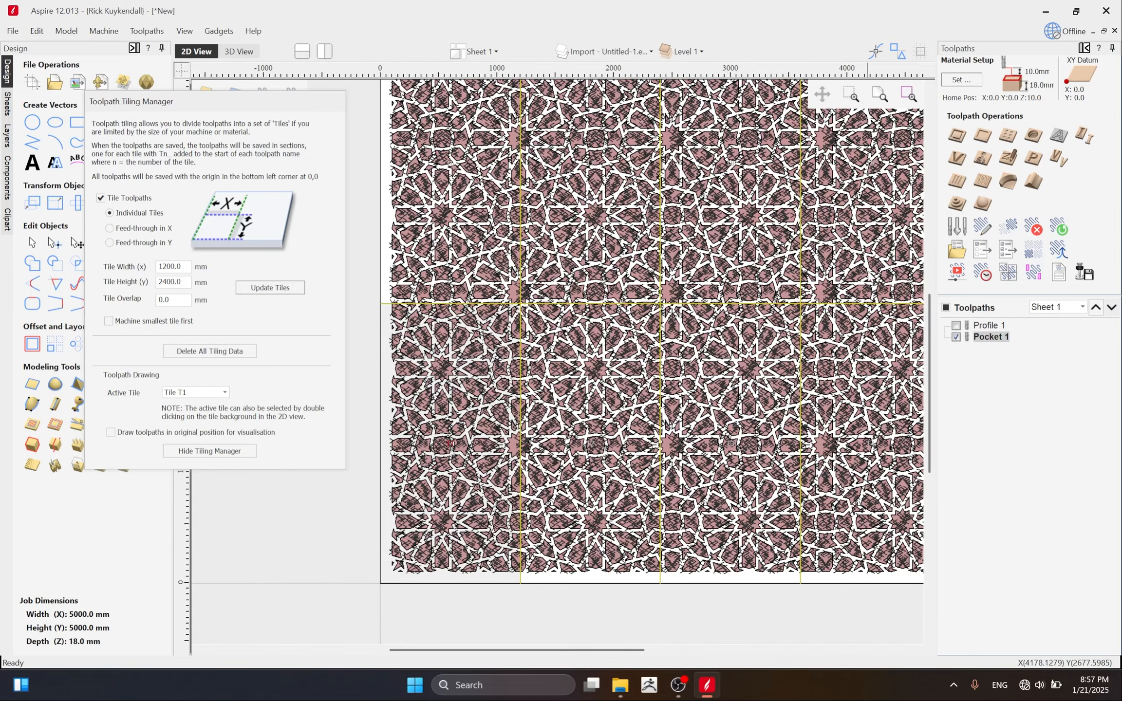
pyautogui.scroll(-2, 786, 358)
pyautogui.scroll(1, 786, 358)
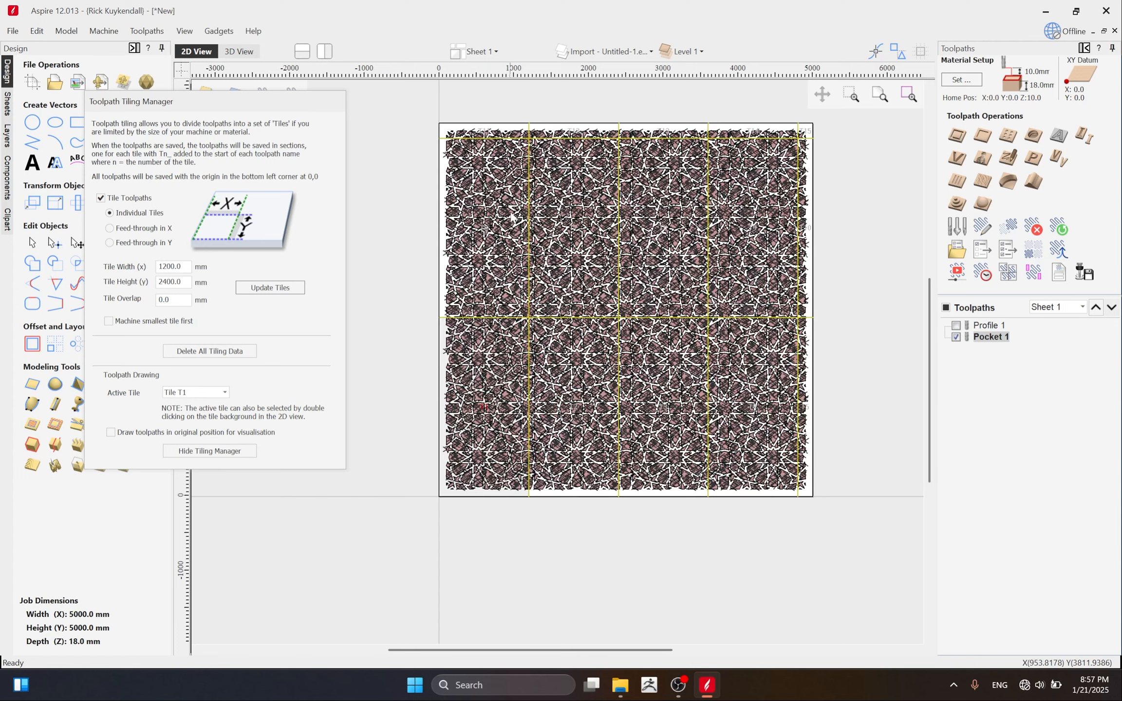
pyautogui.click(238, 51)
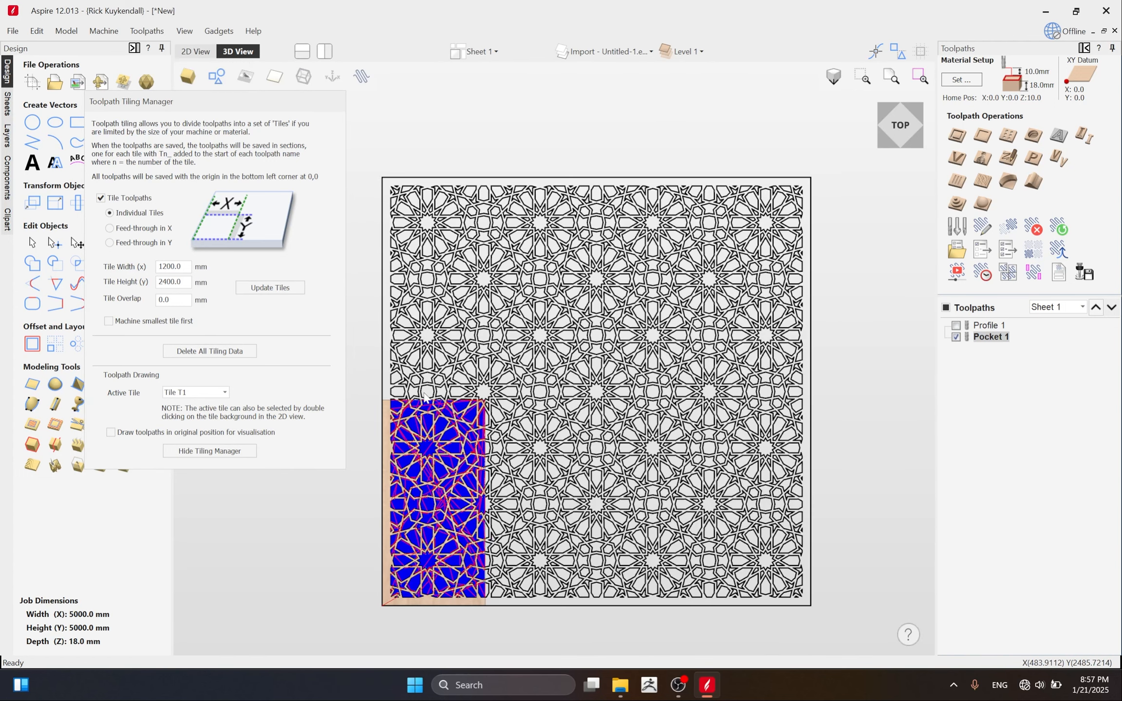
pyautogui.click(189, 392)
pyautogui.click(197, 478)
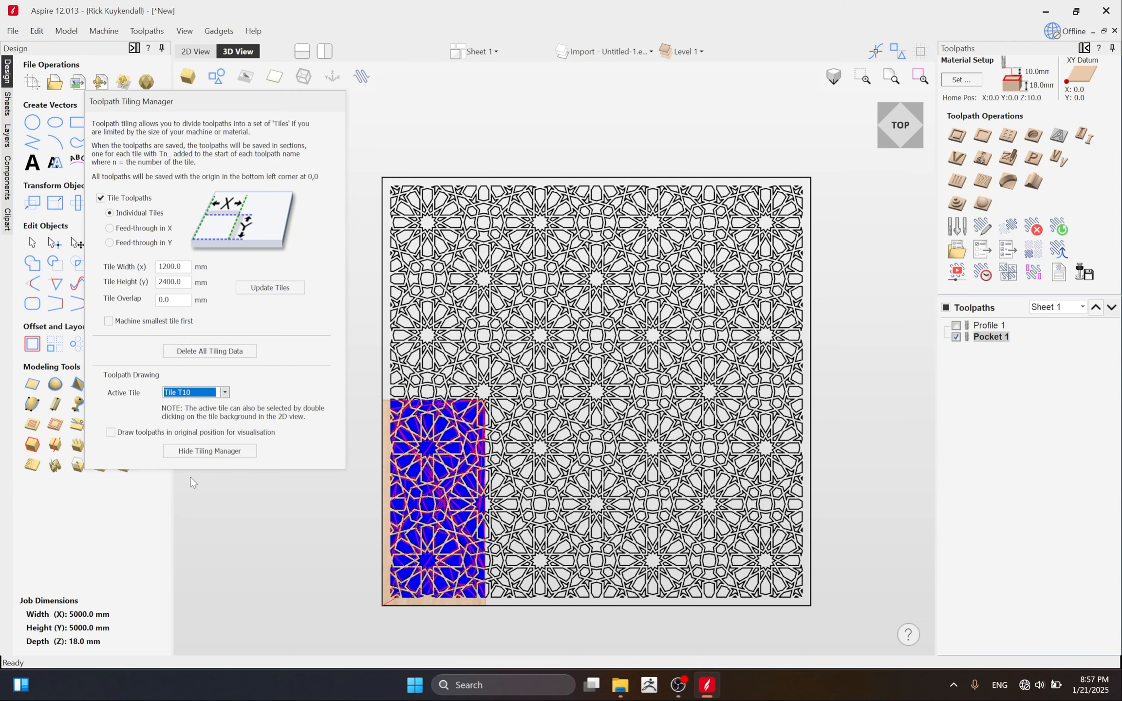
pyautogui.scroll(2, 389, 545)
pyautogui.scroll(-3, 379, 502)
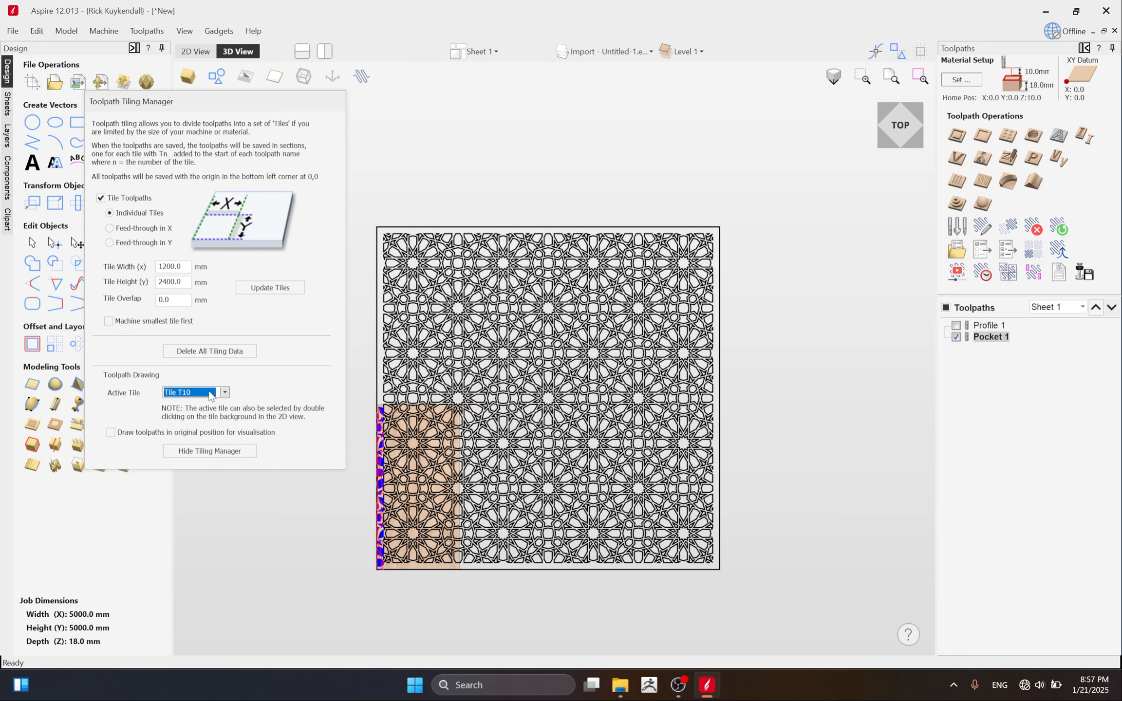
# Display the pocket toolpaths of tile T13 and tile T6 in the 3D view and examine each.
pyautogui.click(204, 393)
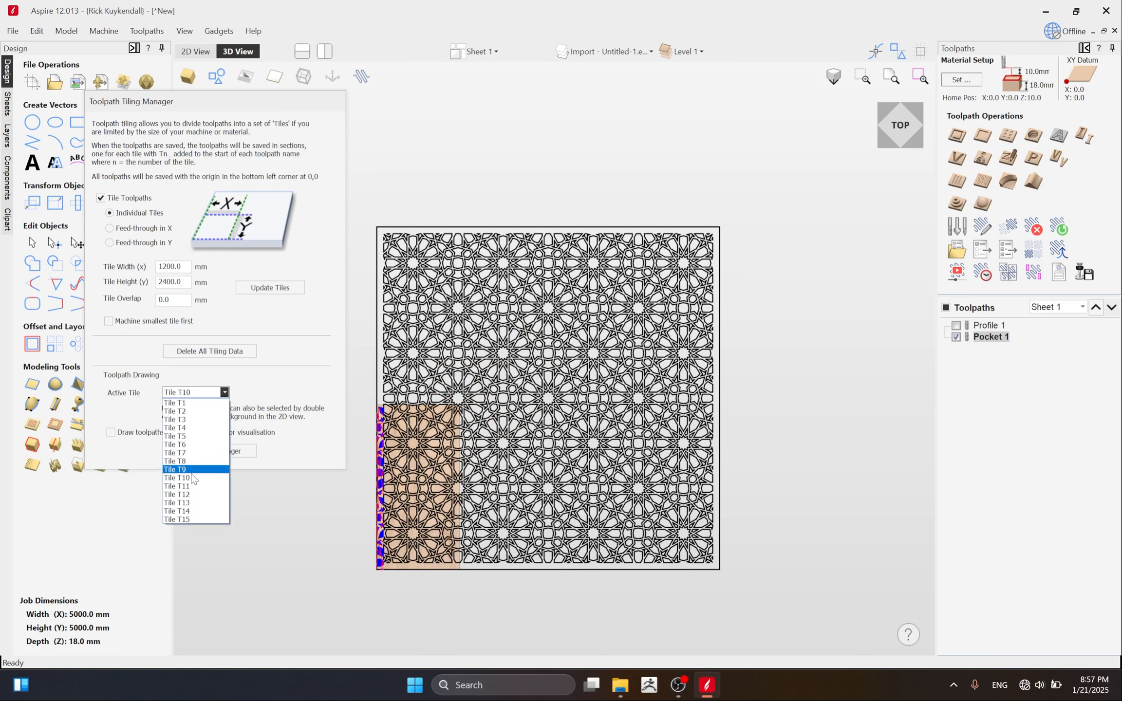
pyautogui.click(193, 505)
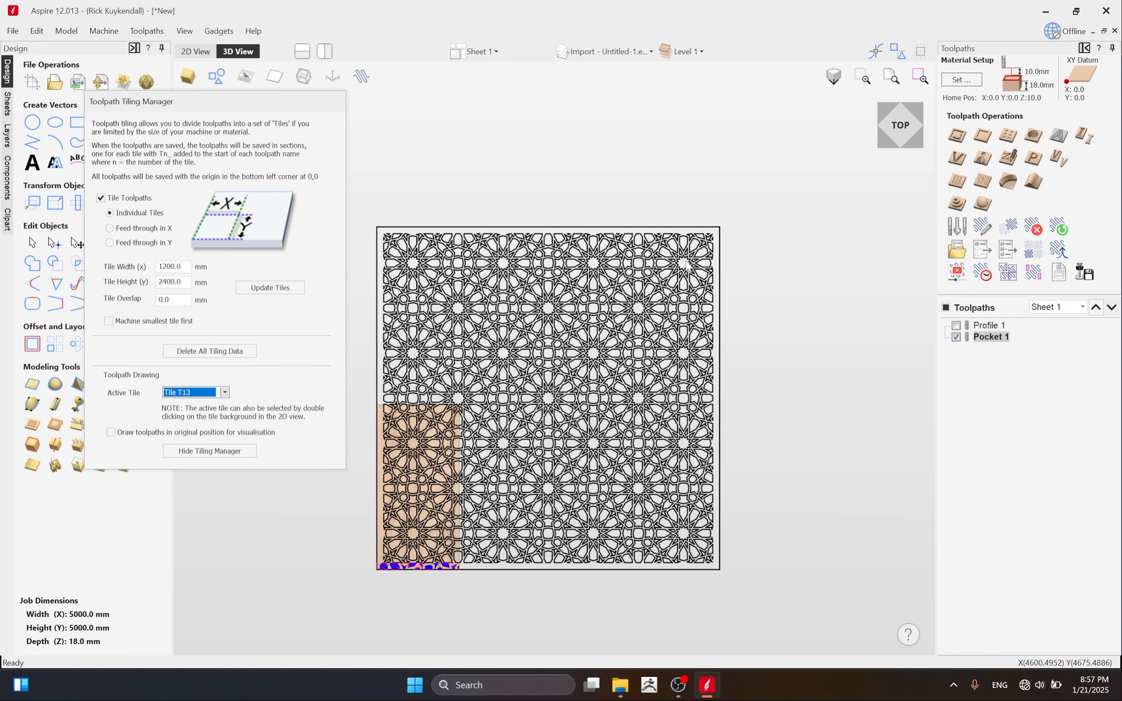
pyautogui.scroll(4, 418, 586)
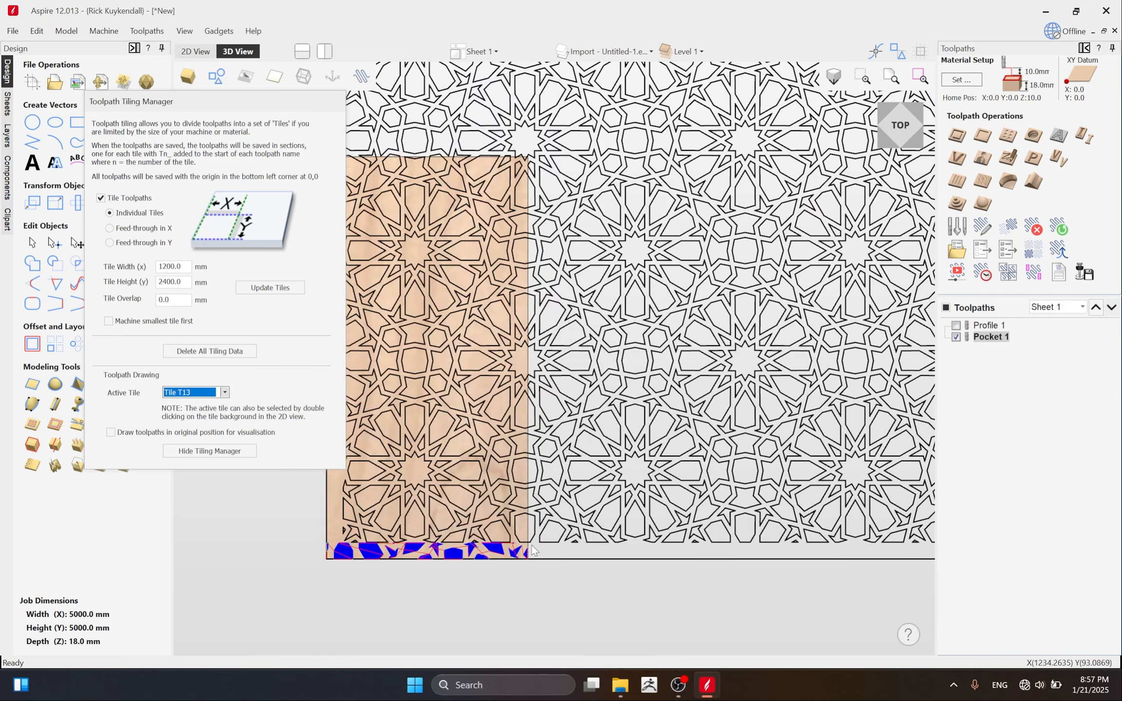
pyautogui.click(204, 392)
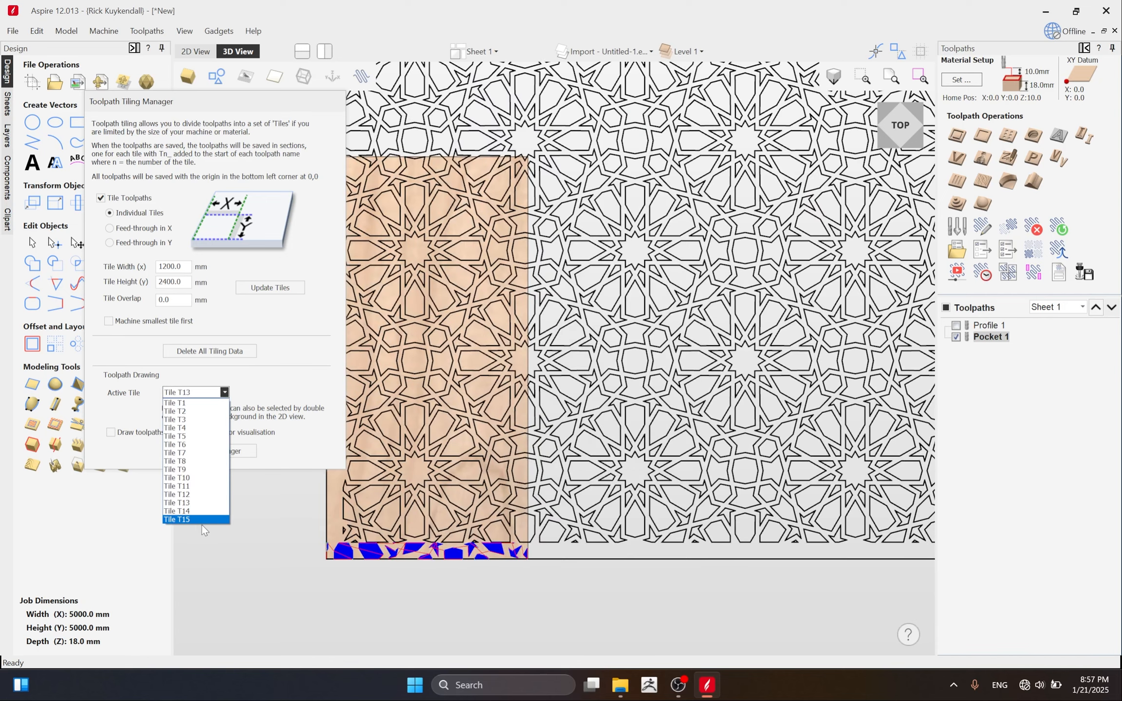
pyautogui.click(180, 444)
pyautogui.scroll(-4, 424, 421)
pyautogui.scroll(1, 416, 420)
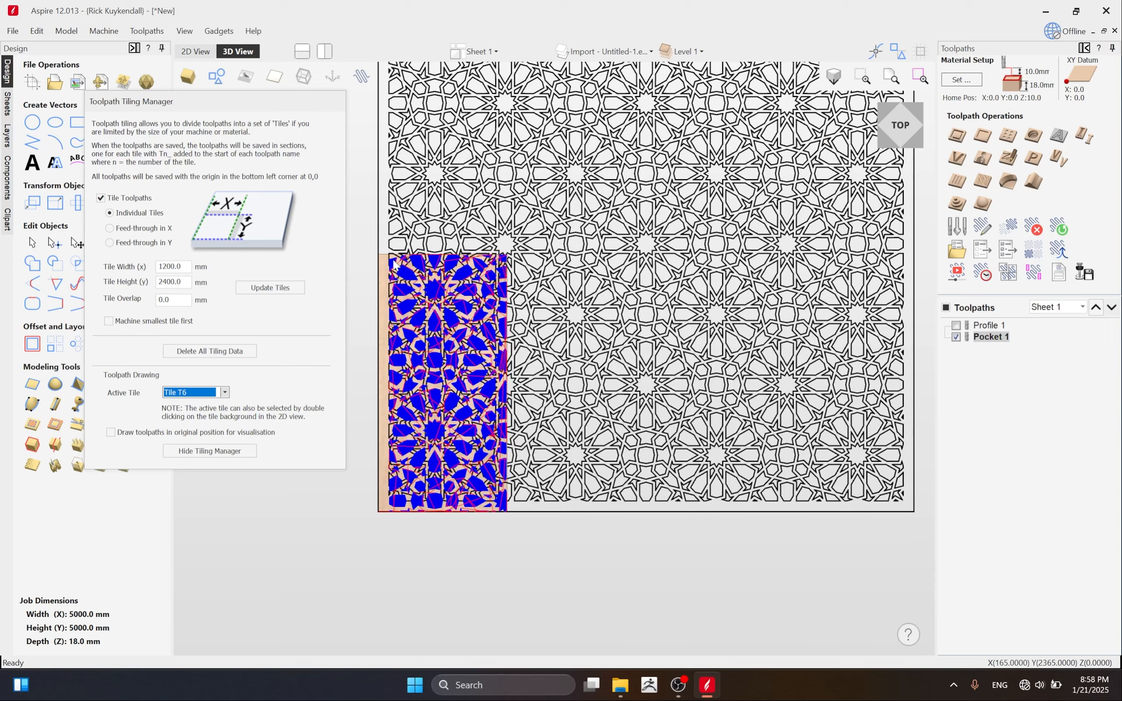
pyautogui.scroll(2, 393, 267)
pyautogui.scroll(-4, 434, 498)
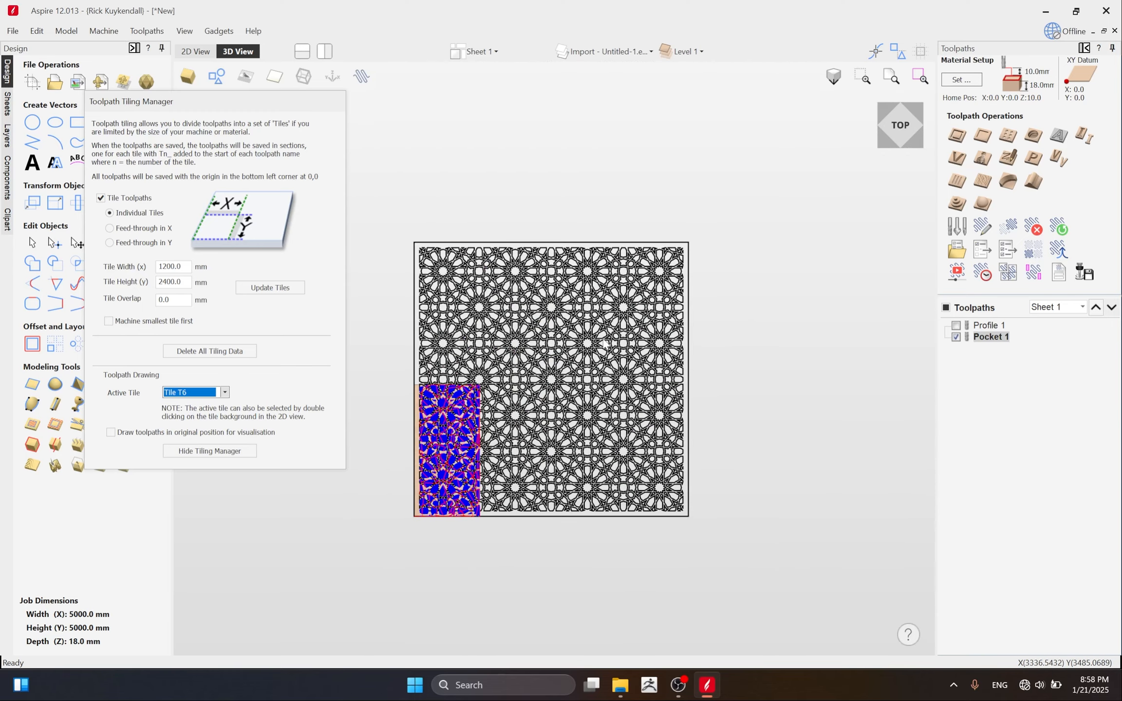
# Draw the tiled toolpaths in their original position for visualisation and make tile T8 the active tile.
pyautogui.click(111, 432)
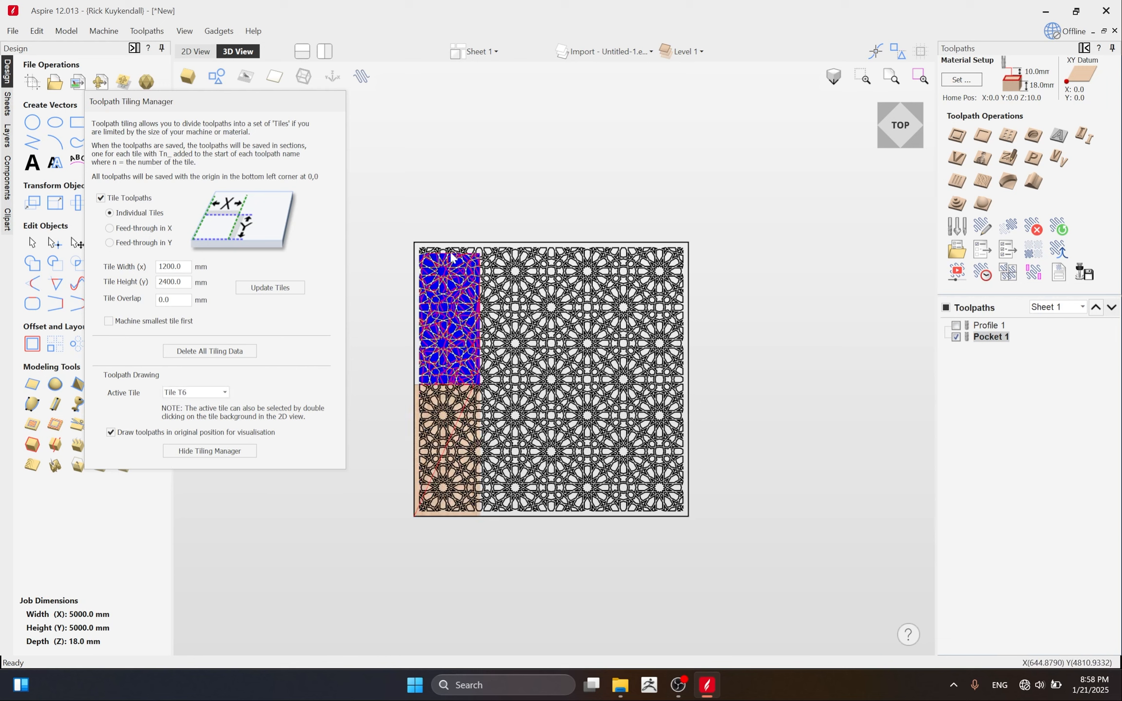
pyautogui.click(199, 392)
pyautogui.click(194, 461)
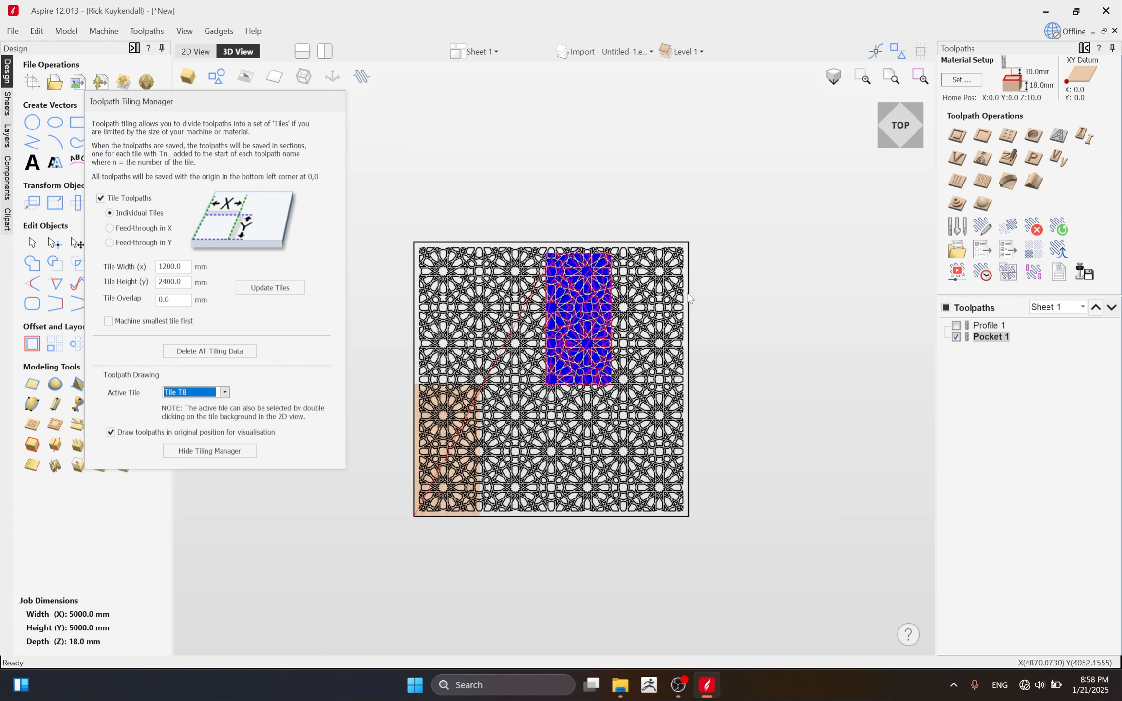
# Start saving the tiled Pocket 1 toolpath to multiple G-Code (mm) files and create and open a folder named Bocket.
pyautogui.click(1084, 273)
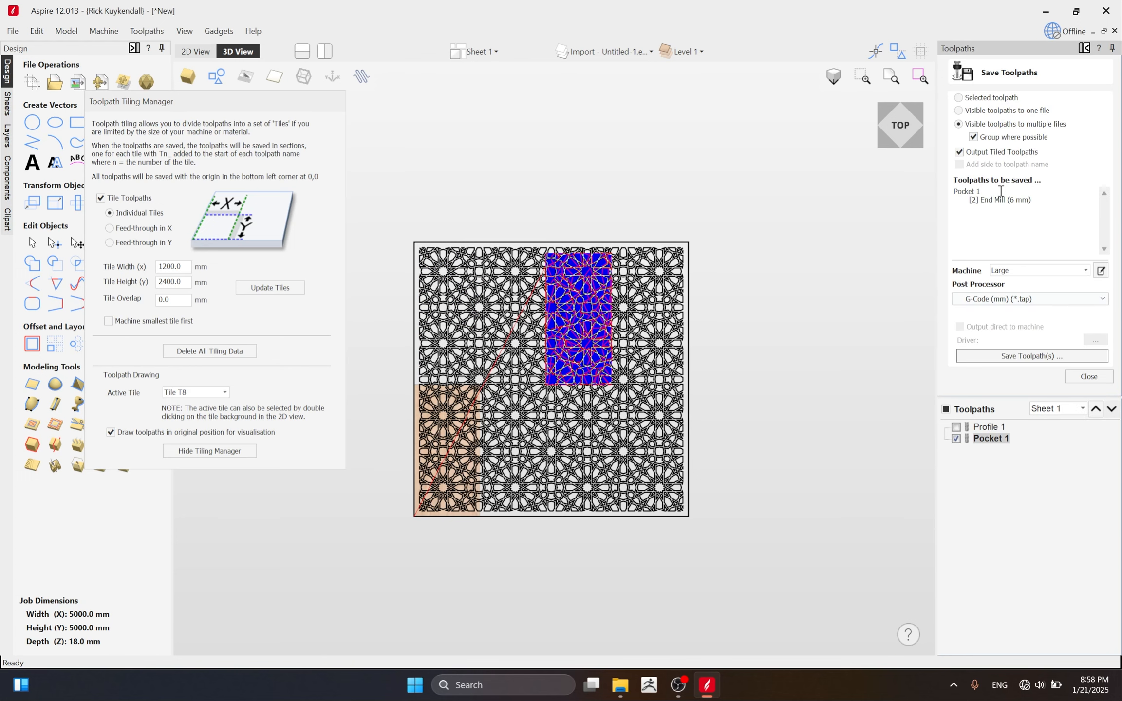
pyautogui.click(973, 137)
pyautogui.click(1015, 357)
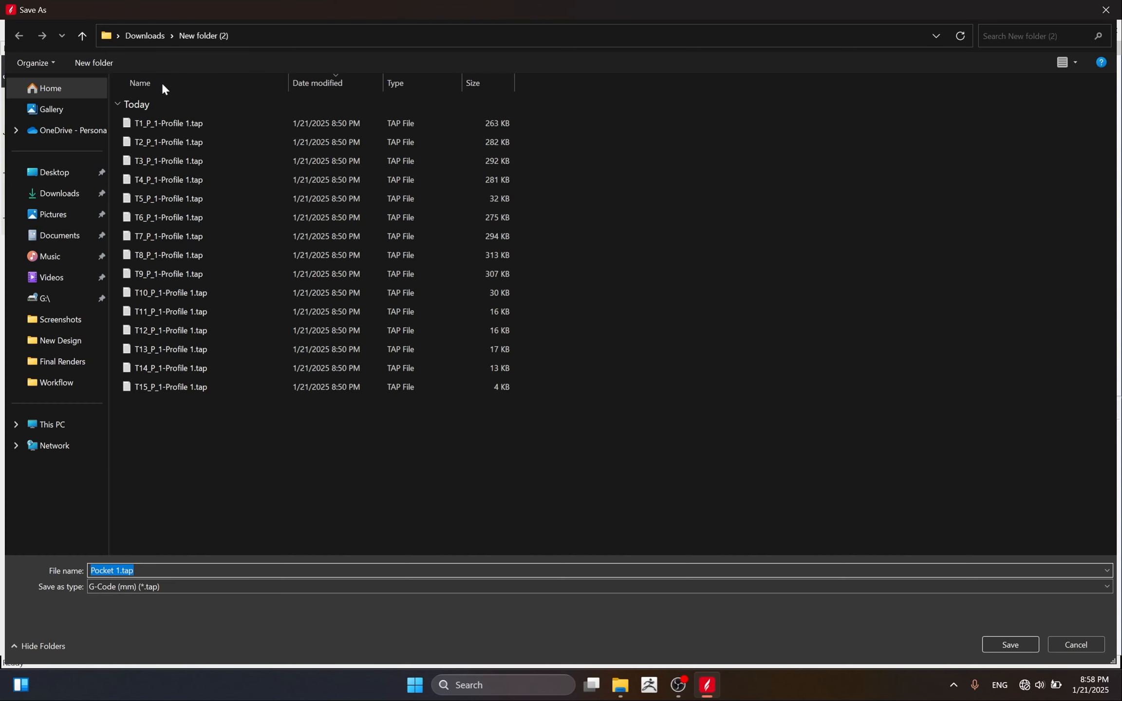
pyautogui.click(107, 68)
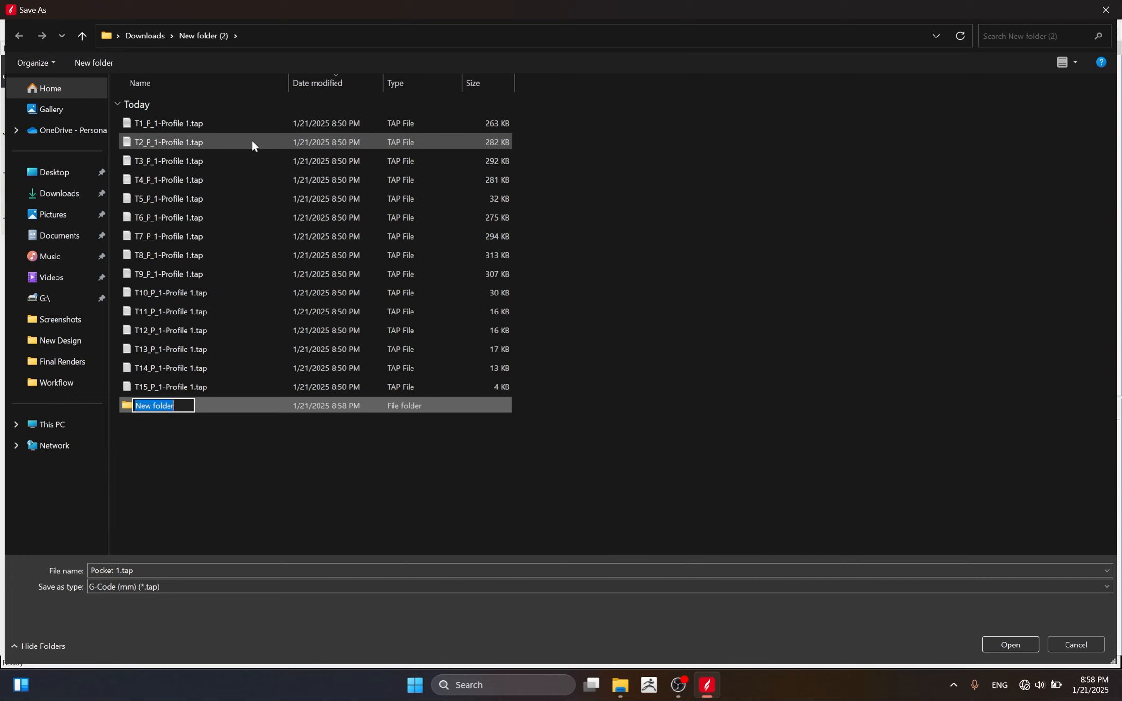
pyautogui.write('Pock')
pyautogui.doubleClick(181, 405)
# Save the tiled pocket toolpath files in the Bocket folder with C as the file name.
pyautogui.click(142, 593)
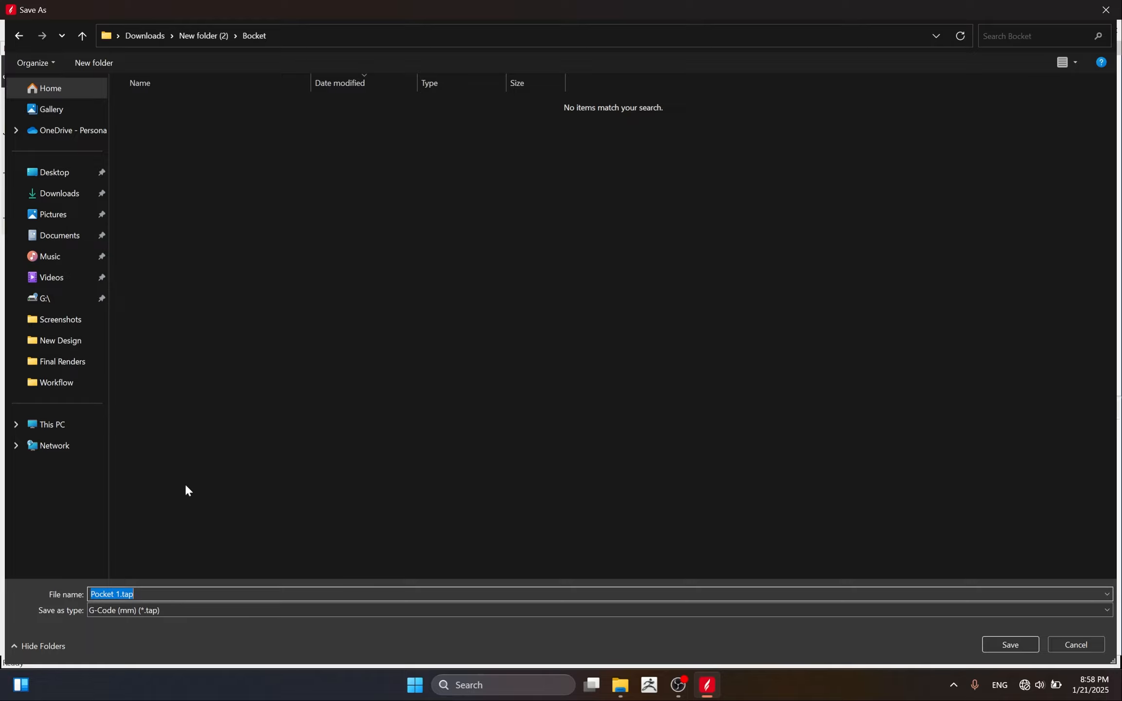
pyautogui.write('C')
pyautogui.click(1010, 645)
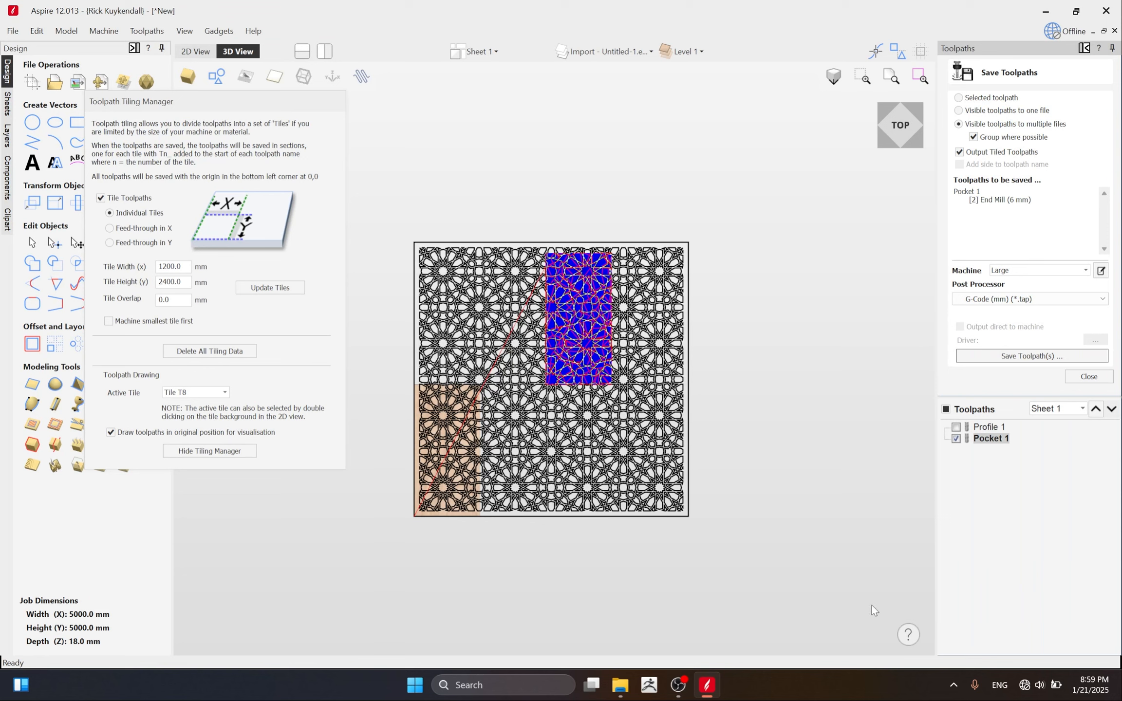
# Switch to File Explorer, open the Bocket folder and sort the saved pocket tile files by name.
pyautogui.click(620, 685)
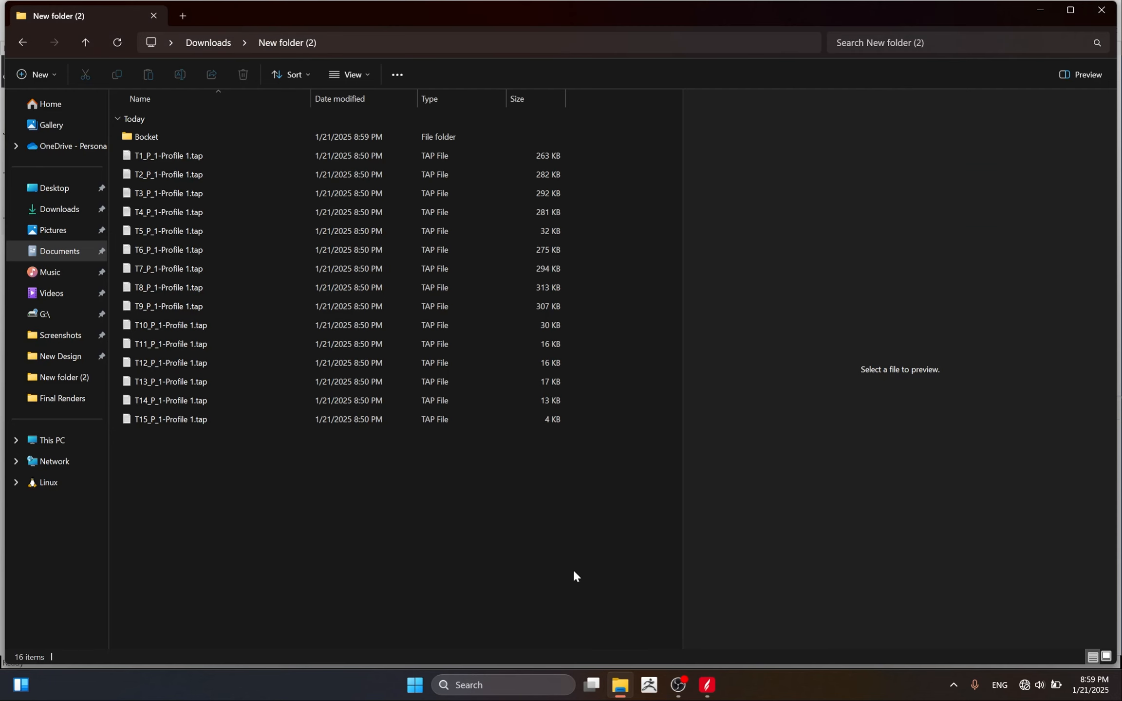
pyautogui.click(153, 140)
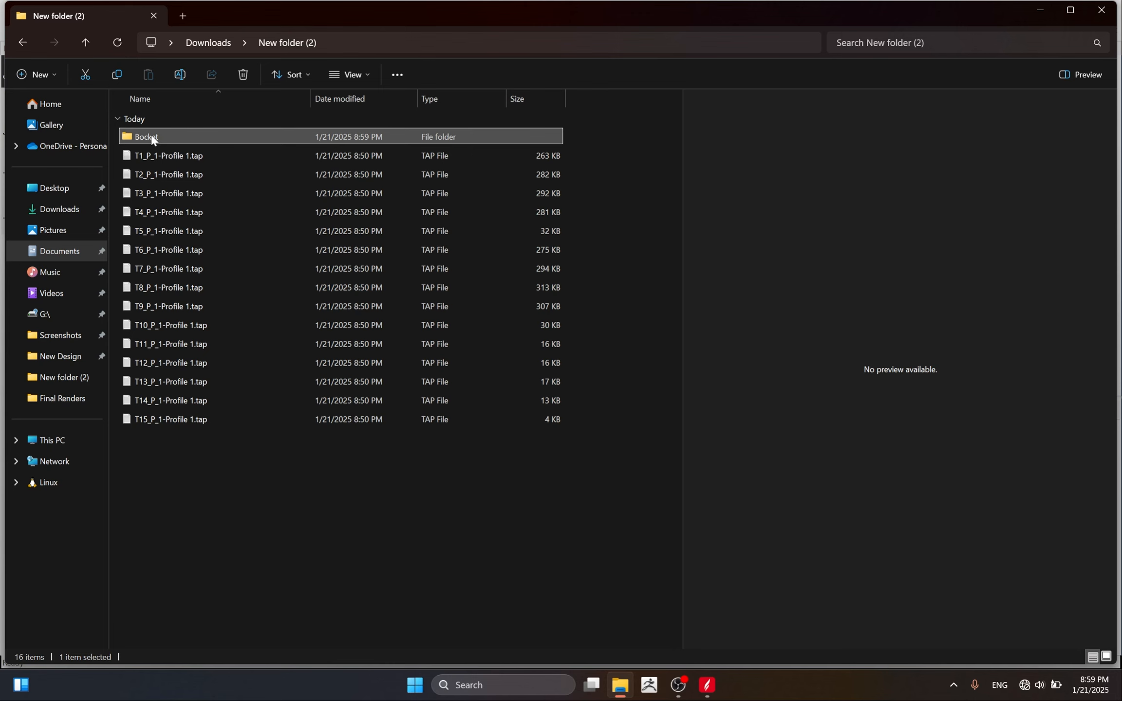
pyautogui.doubleClick(153, 140)
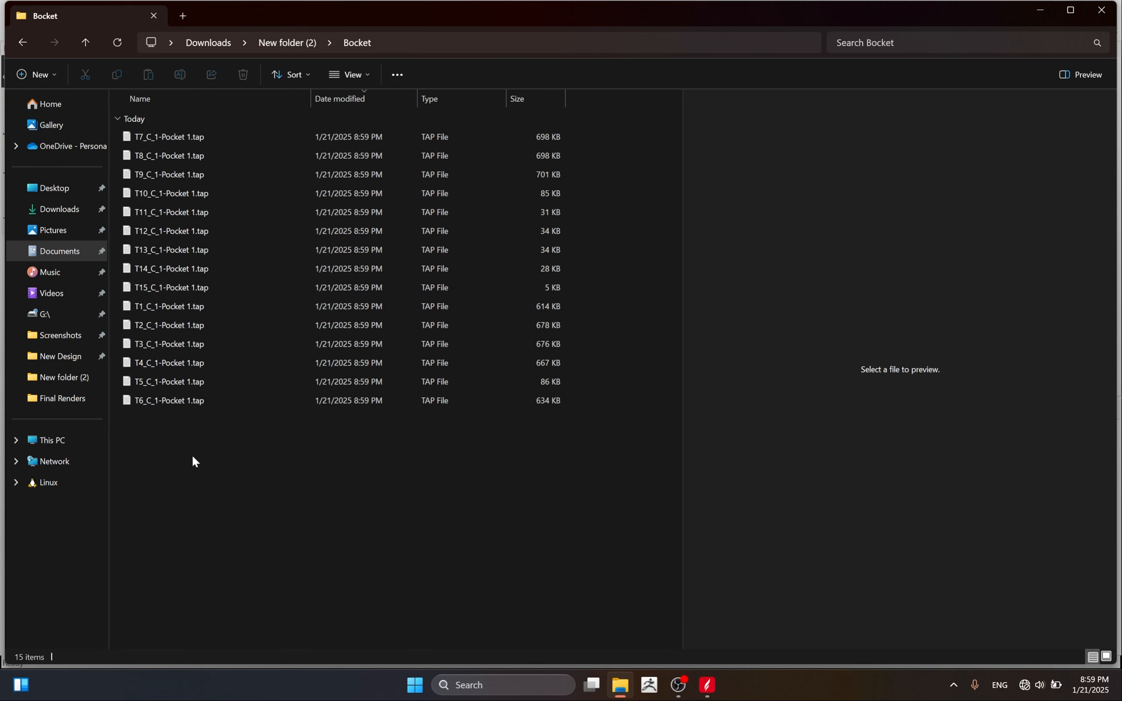
pyautogui.moveTo(193, 457); pyautogui.dragTo(147, 165)
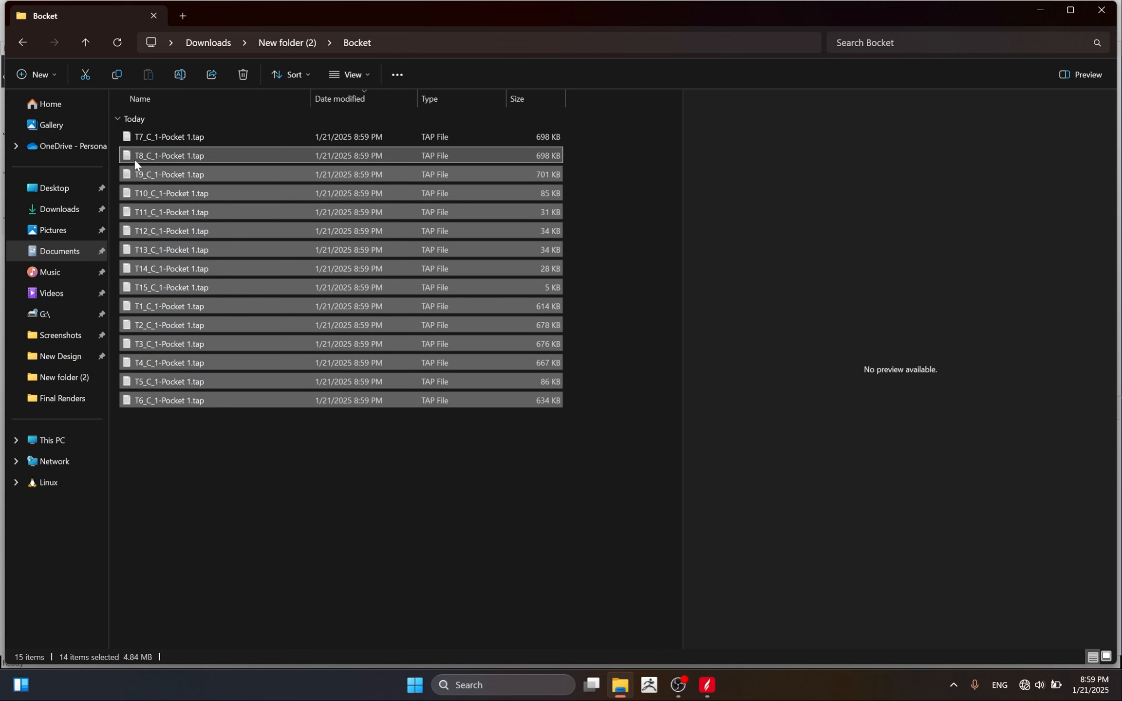
pyautogui.click(311, 484)
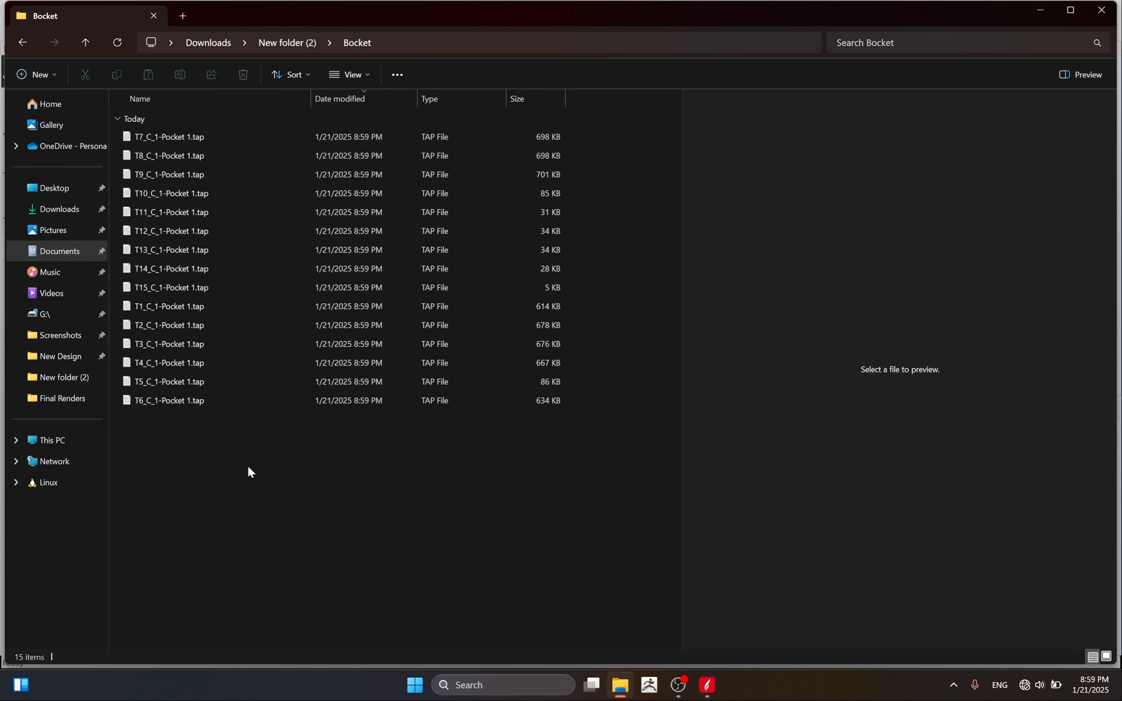
pyautogui.click(293, 76)
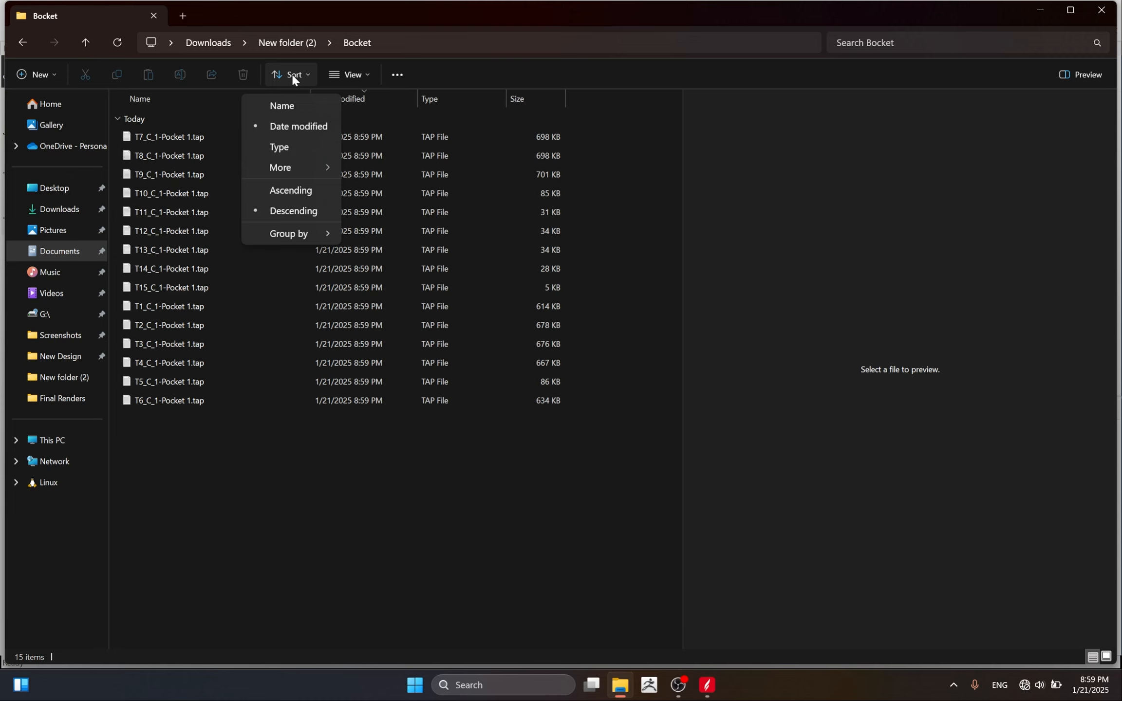
pyautogui.click(282, 106)
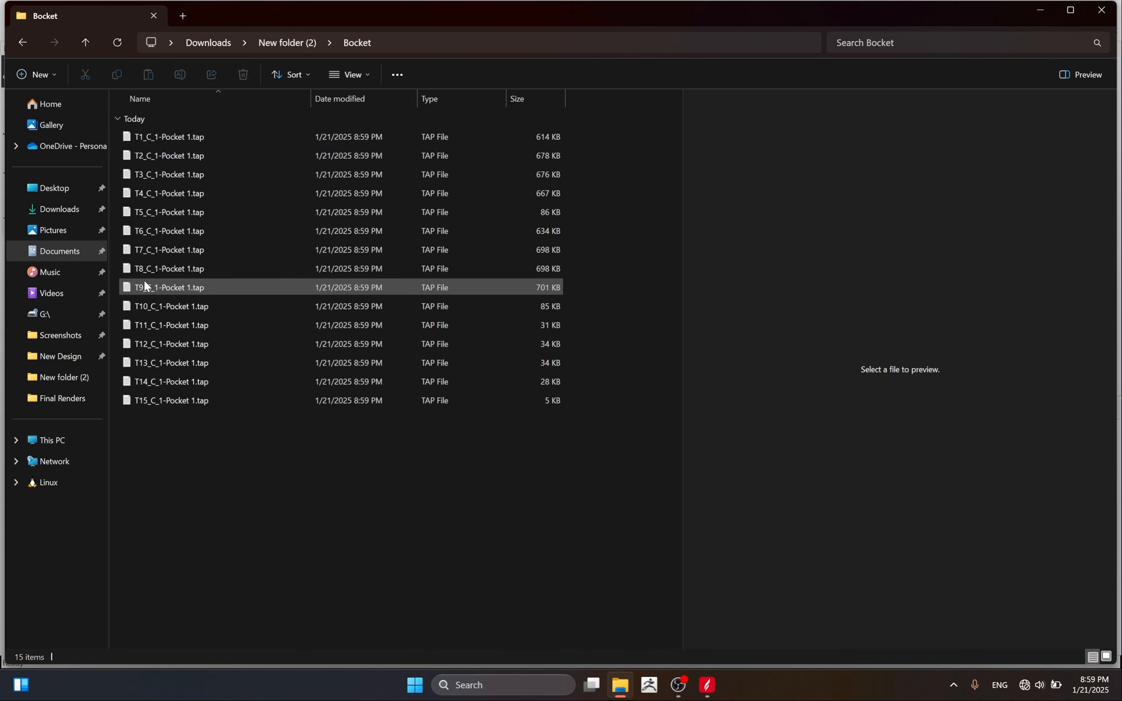
# Switch back to Aspire, hide the toolpath tiling manager and show the panel in the 2D view.
pyautogui.moveTo(722, 690)
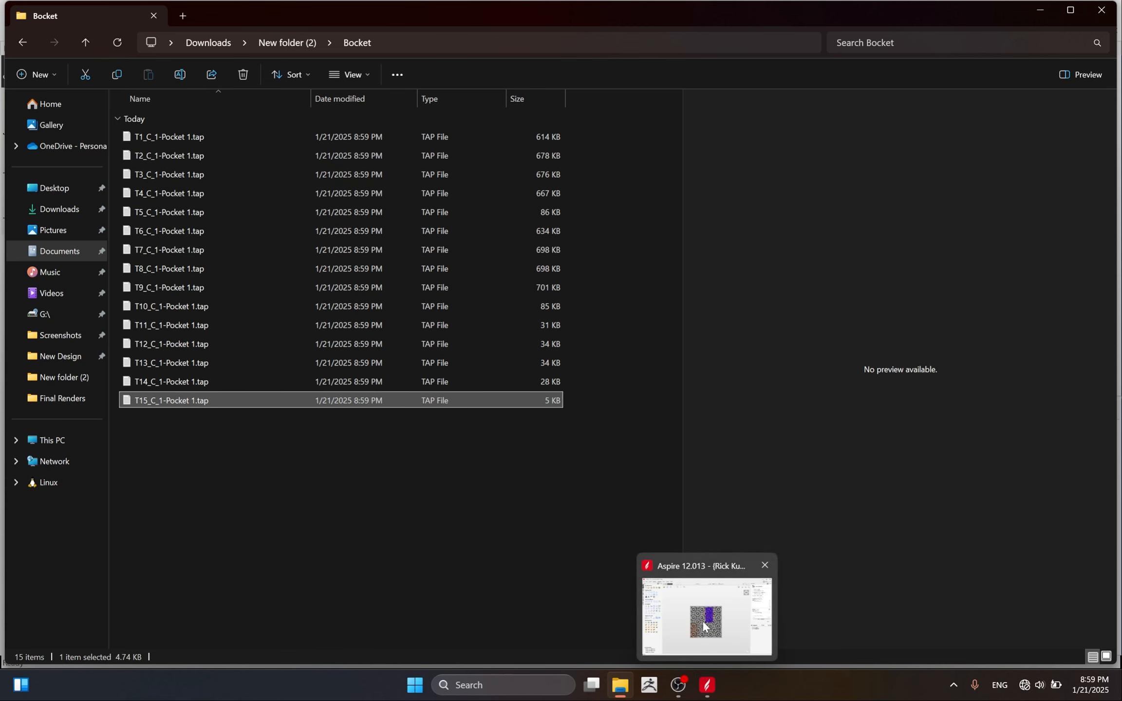
pyautogui.click(692, 599)
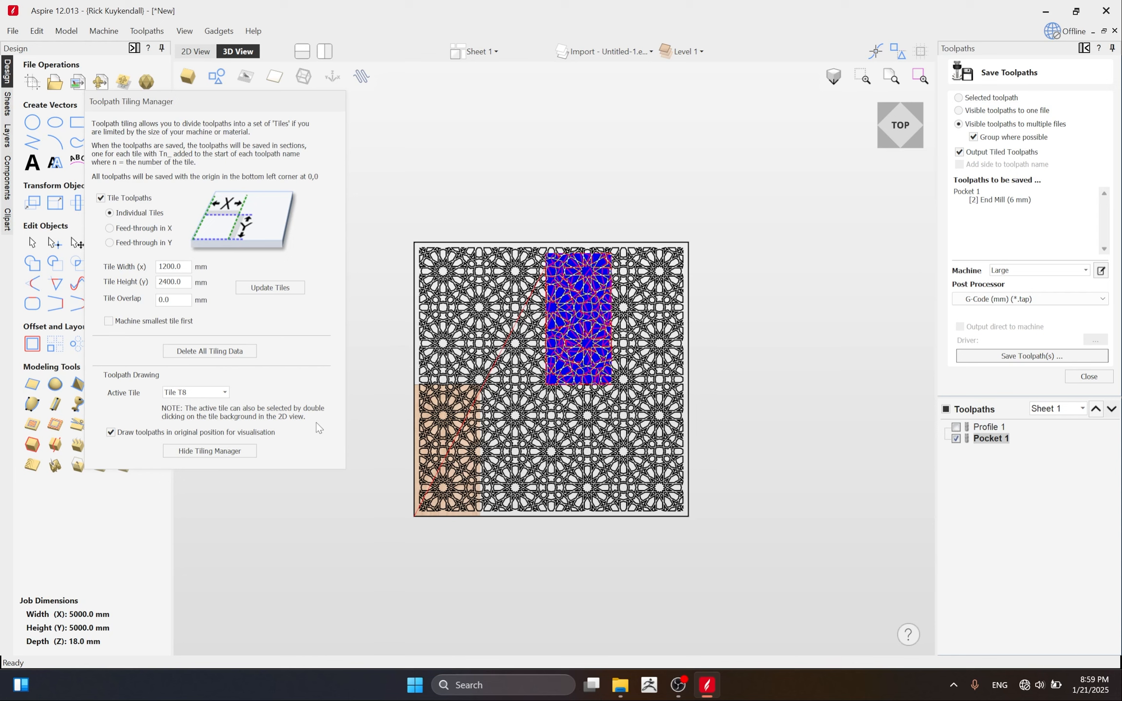
pyautogui.click(233, 451)
pyautogui.press('F2')
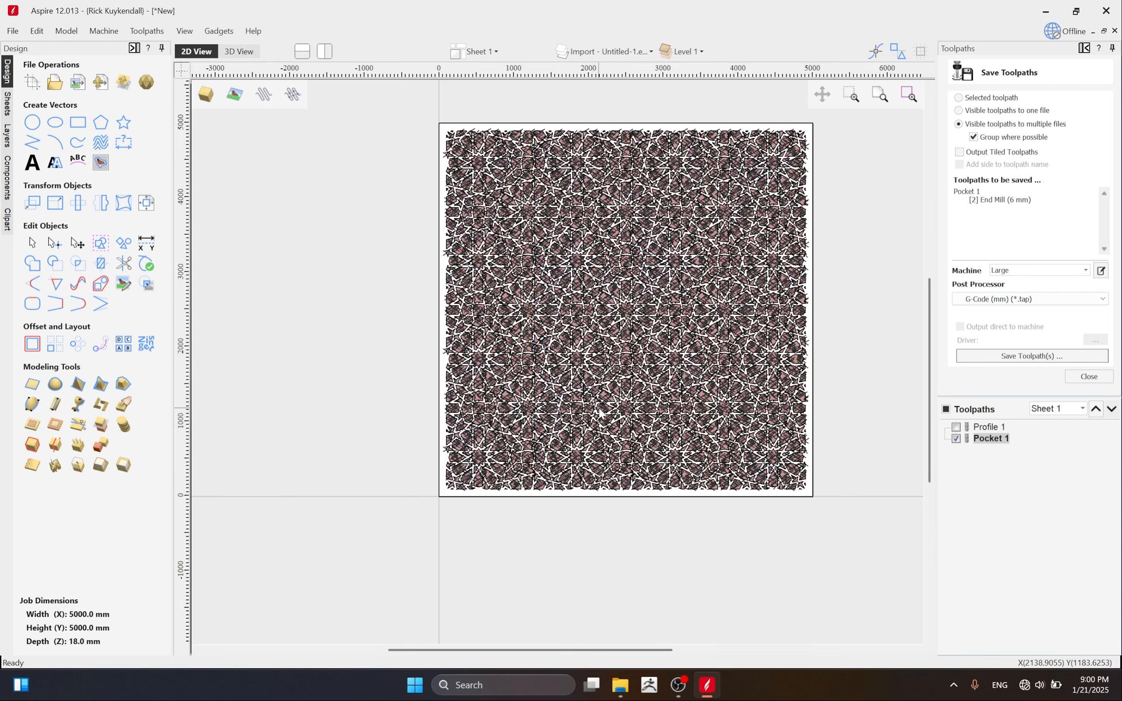
pyautogui.click(871, 601)
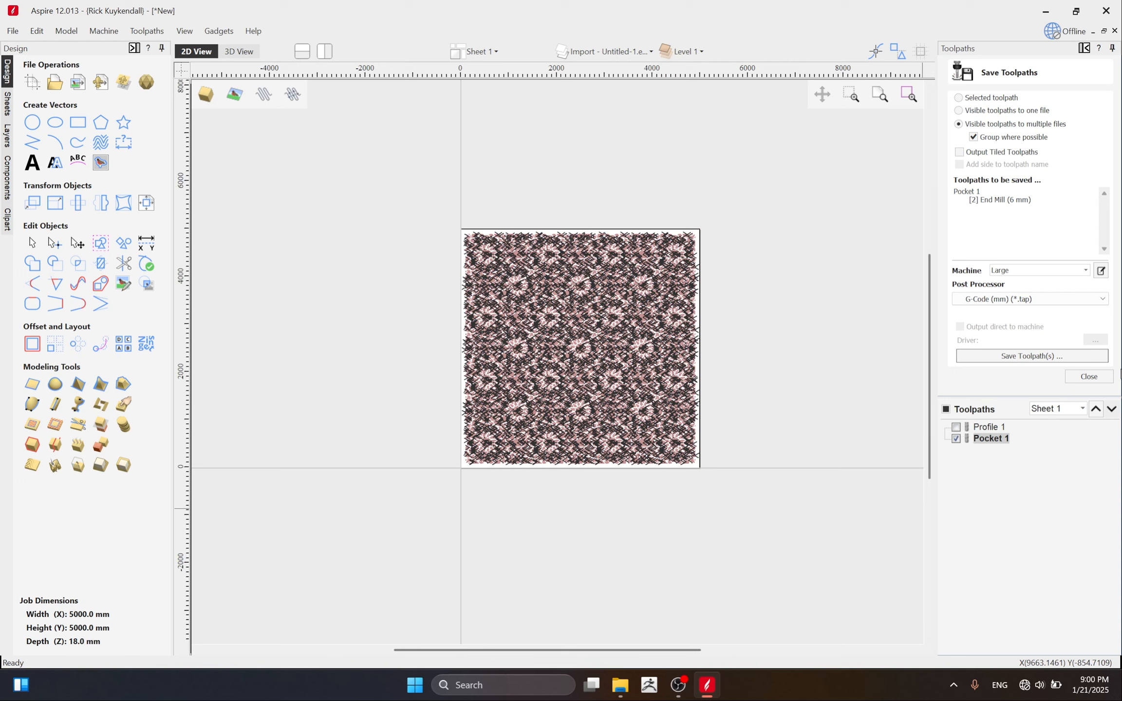
# Close toolpath saving, delete all toolpaths and the panel's vectors, and display the blank material in the 3D view.
pyautogui.click(1089, 377)
pyautogui.click(957, 326)
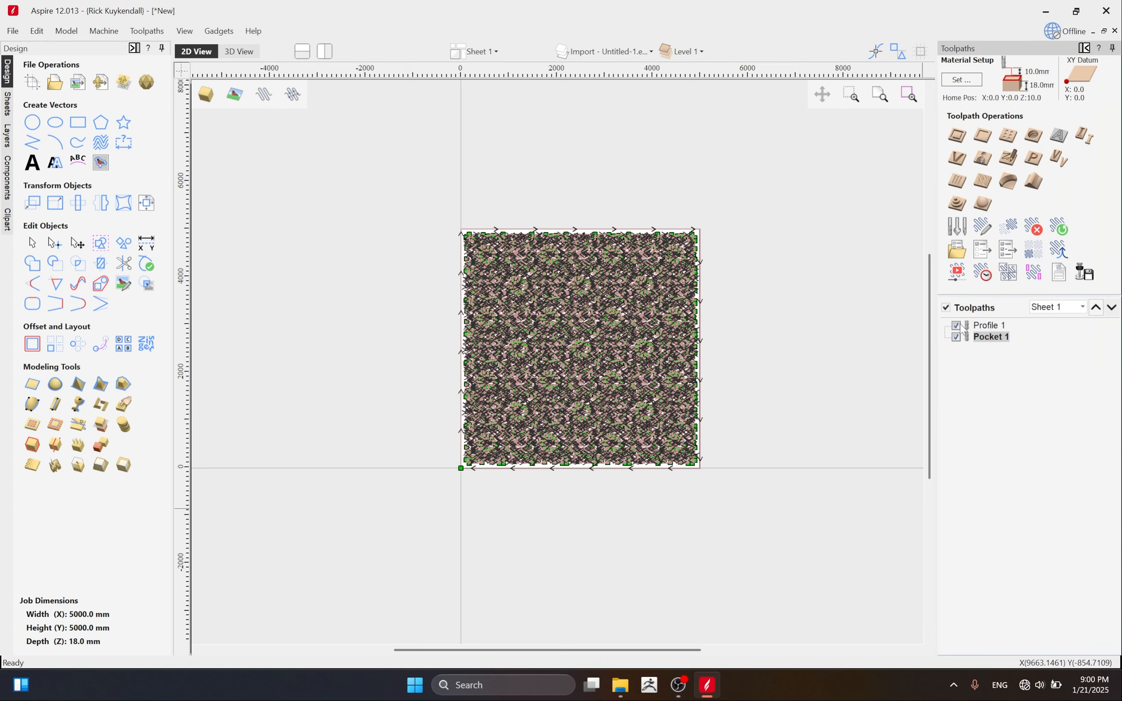
pyautogui.rightClick(986, 343)
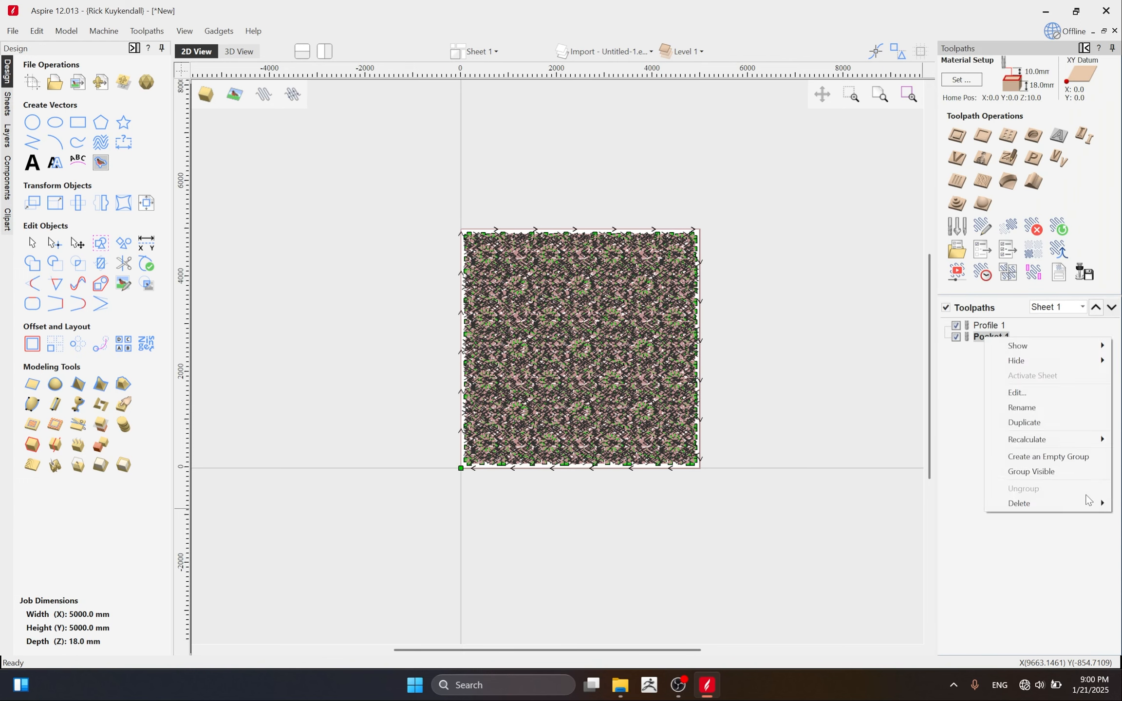
pyautogui.moveTo(1089, 500)
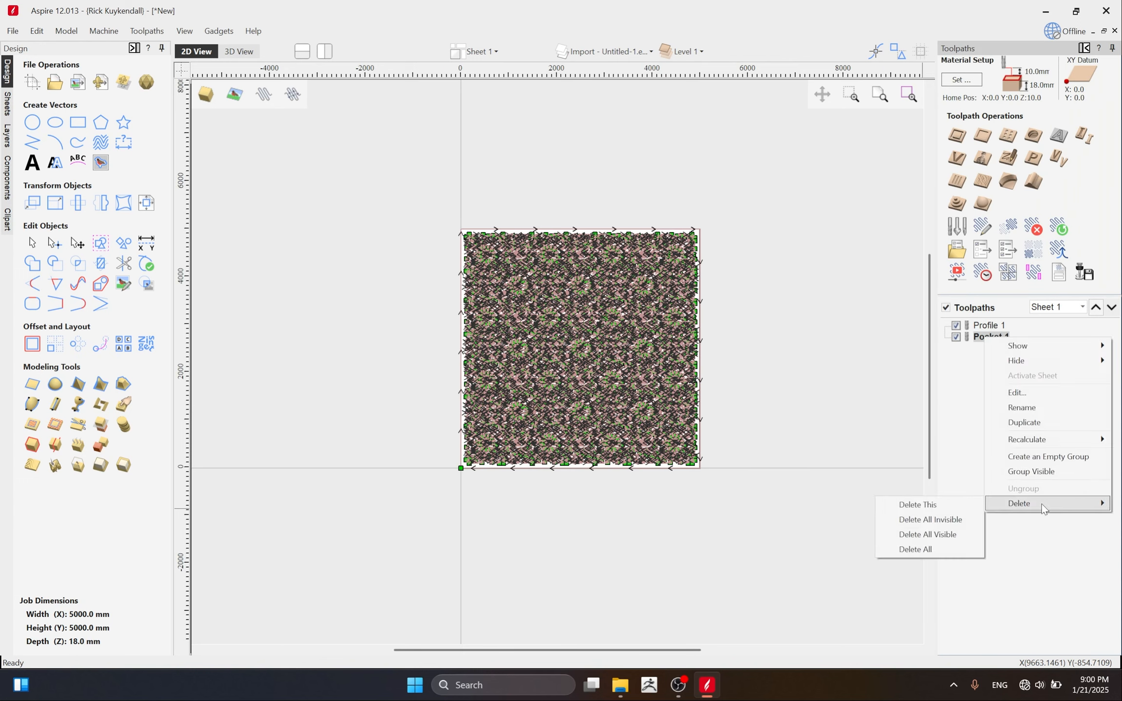
pyautogui.click(918, 554)
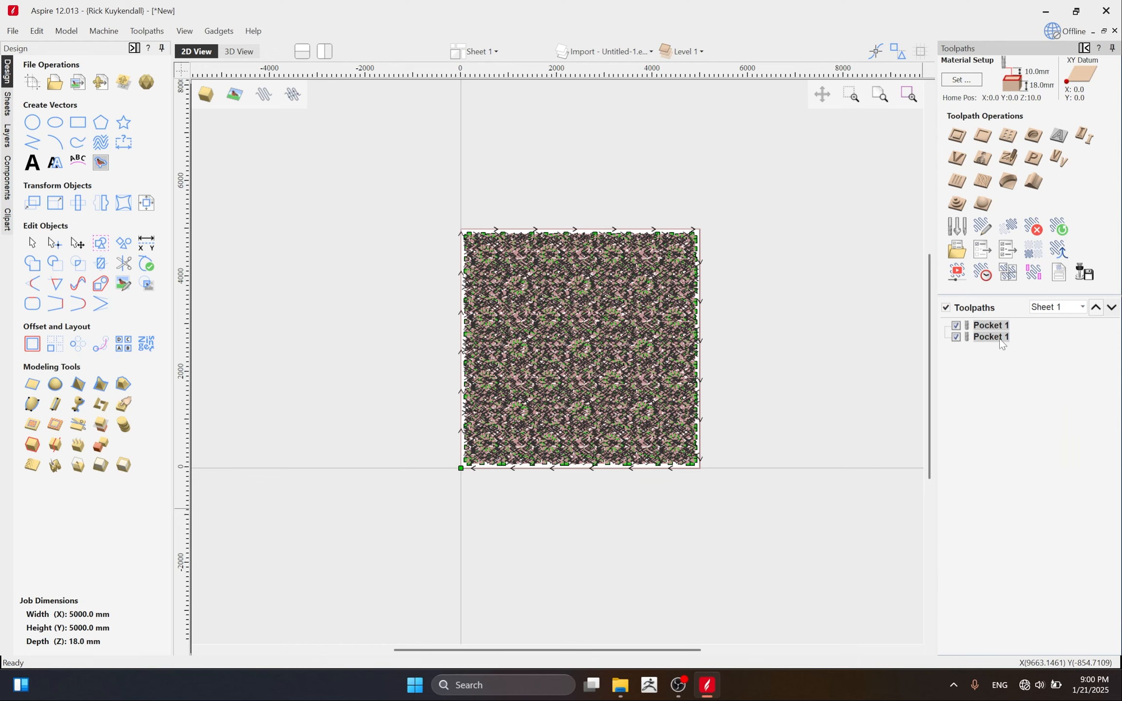
pyautogui.scroll(2, 538, 294)
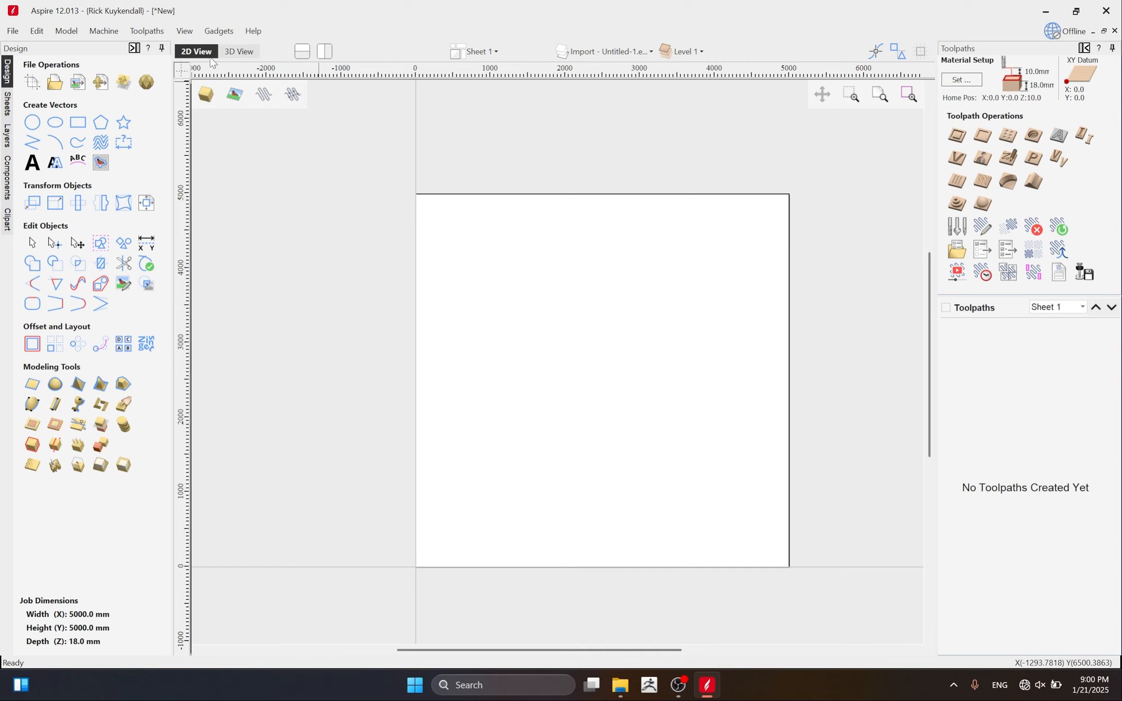
pyautogui.click(239, 52)
pyautogui.scroll(2, 461, 479)
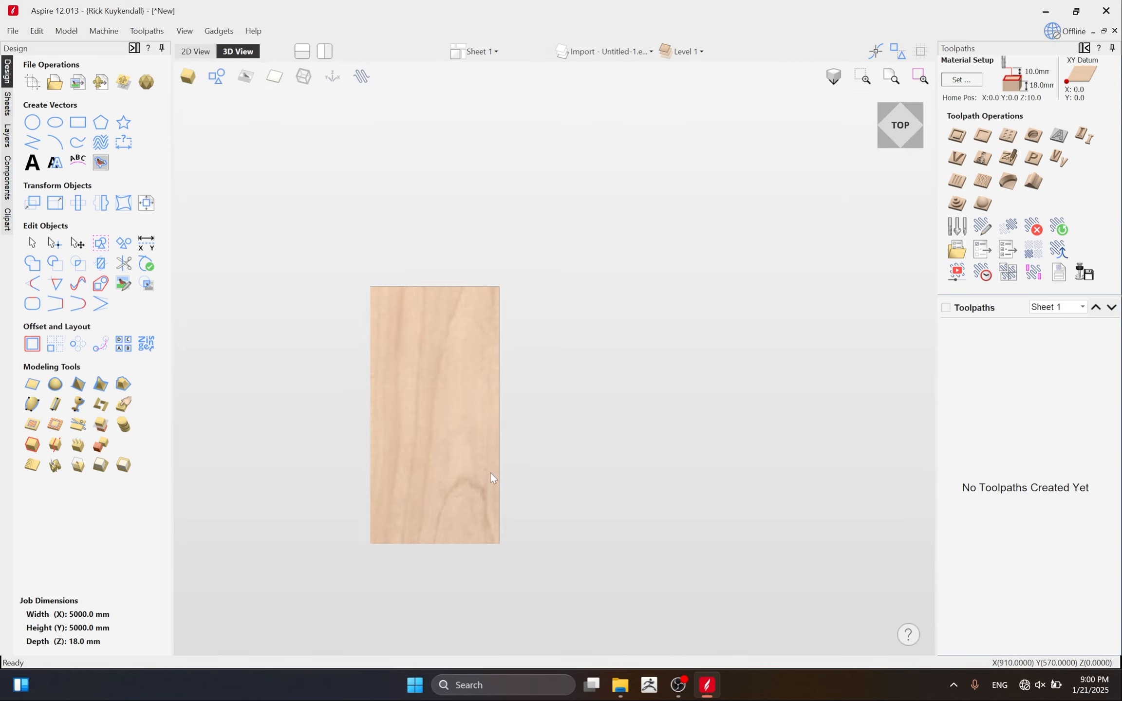
# Reset the toolpath preview so the 3D view shows the full-size blank material block.
pyautogui.scroll(-3, 397, 406)
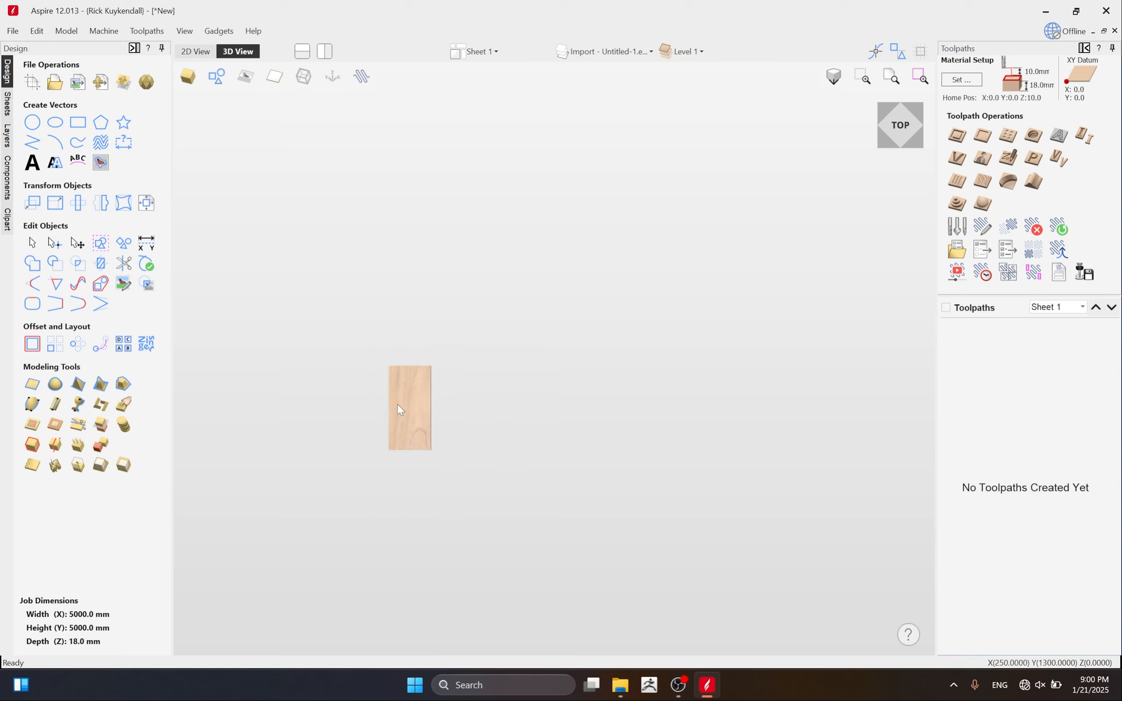
pyautogui.click(186, 77)
pyautogui.click(186, 77)
pyautogui.click(958, 273)
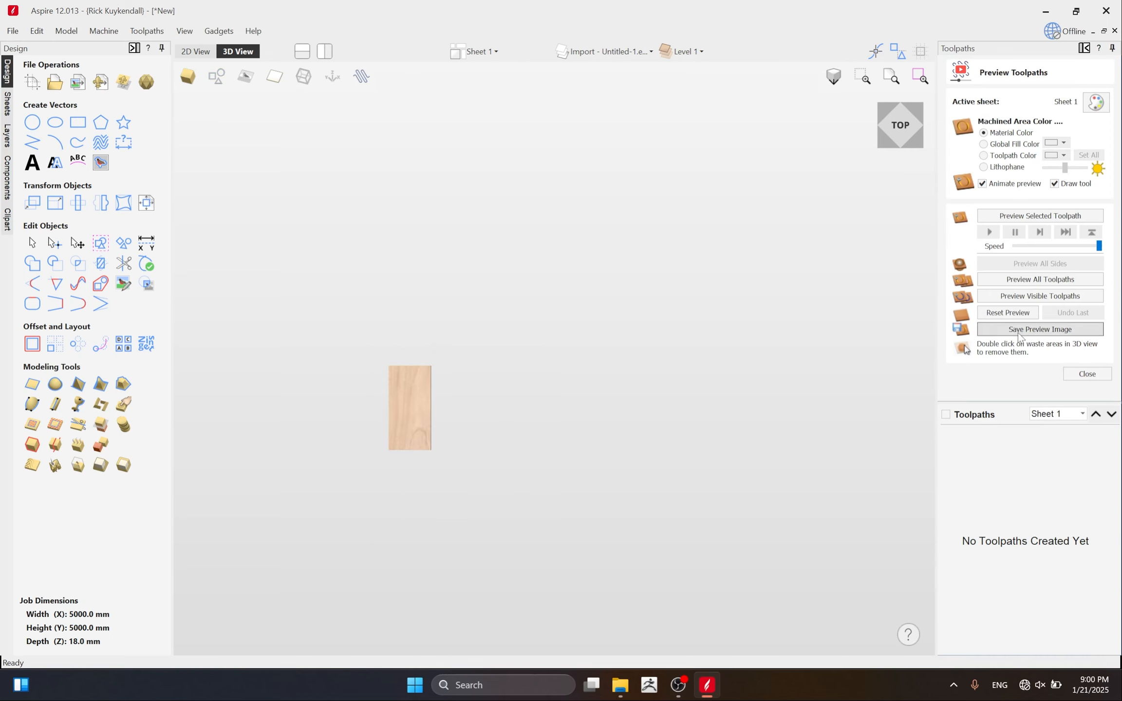
pyautogui.click(1010, 314)
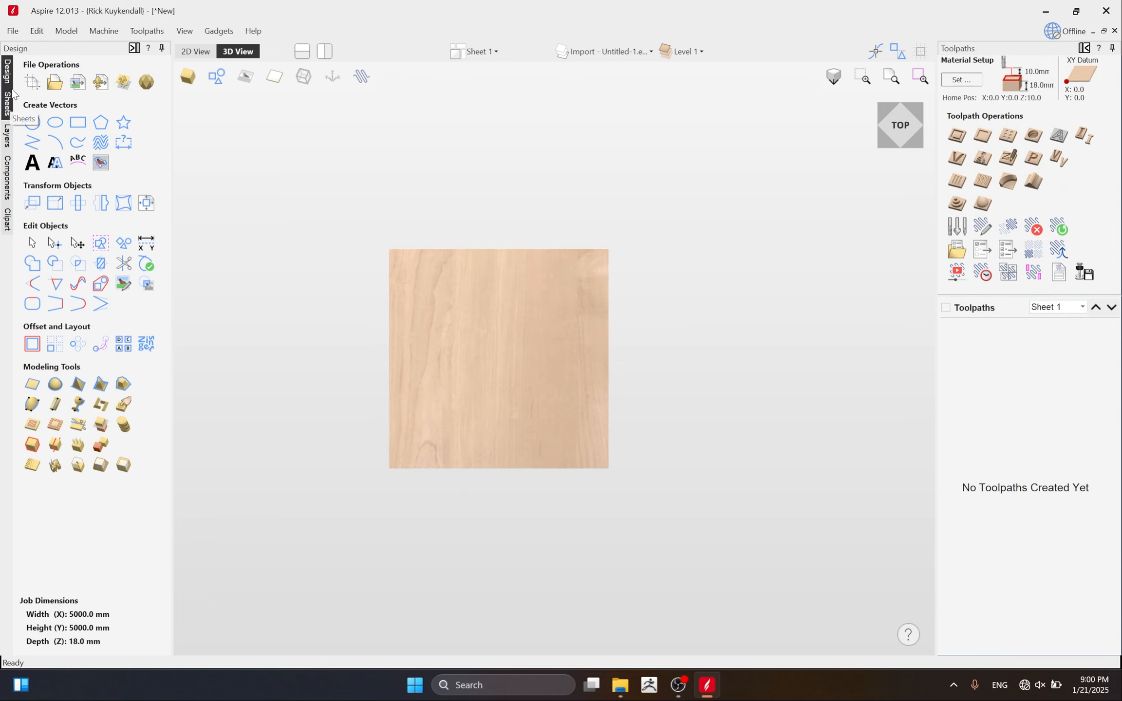
# Place the recessed bass fish relief from the Clipart library near the centre of the blank panel.
pyautogui.click(5, 224)
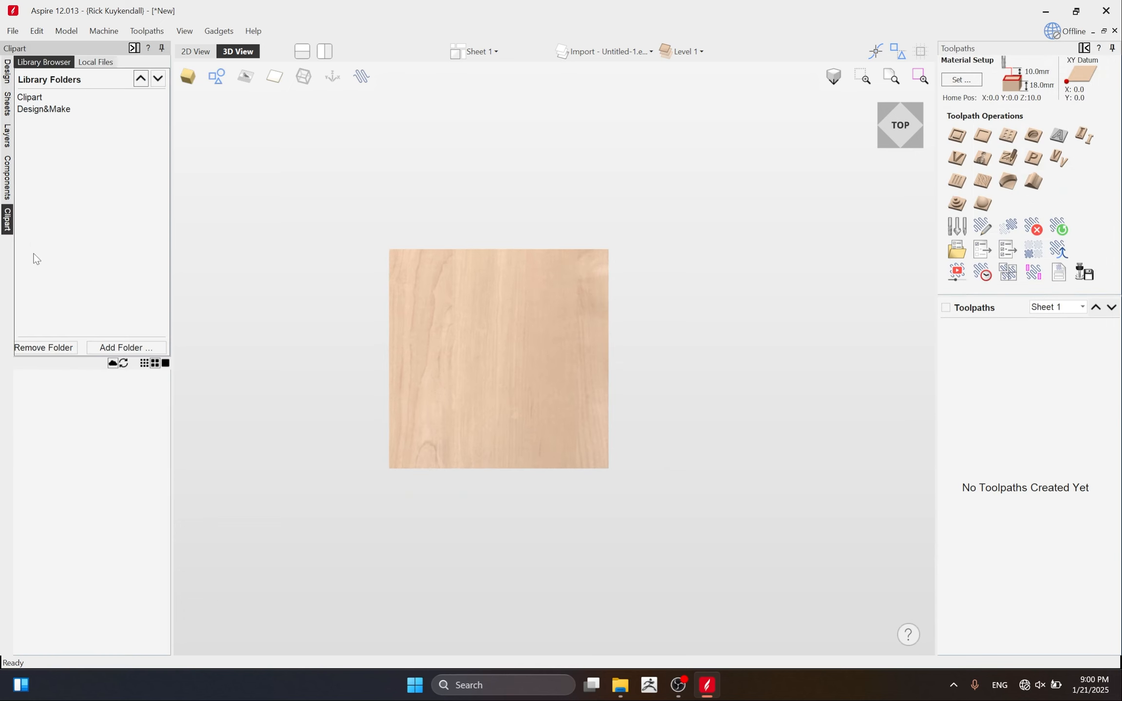
pyautogui.click(41, 94)
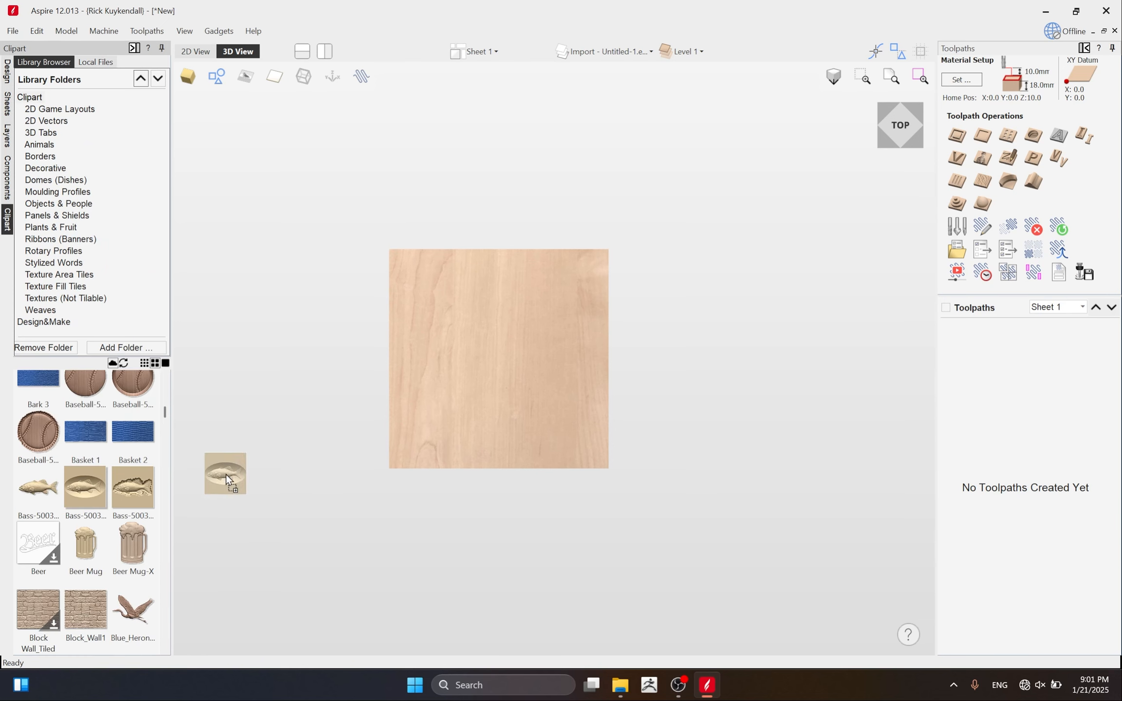
pyautogui.moveTo(227, 480); pyautogui.dragTo(496, 369)
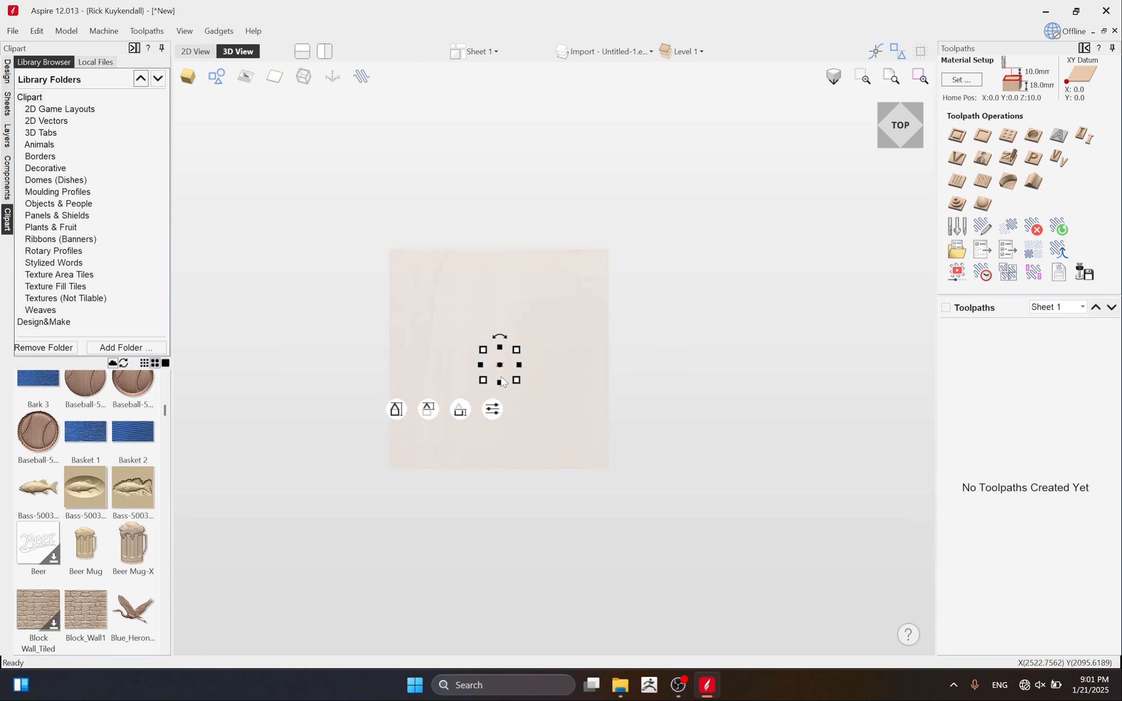
pyautogui.scroll(-4, 510, 376)
pyautogui.scroll(13, 514, 379)
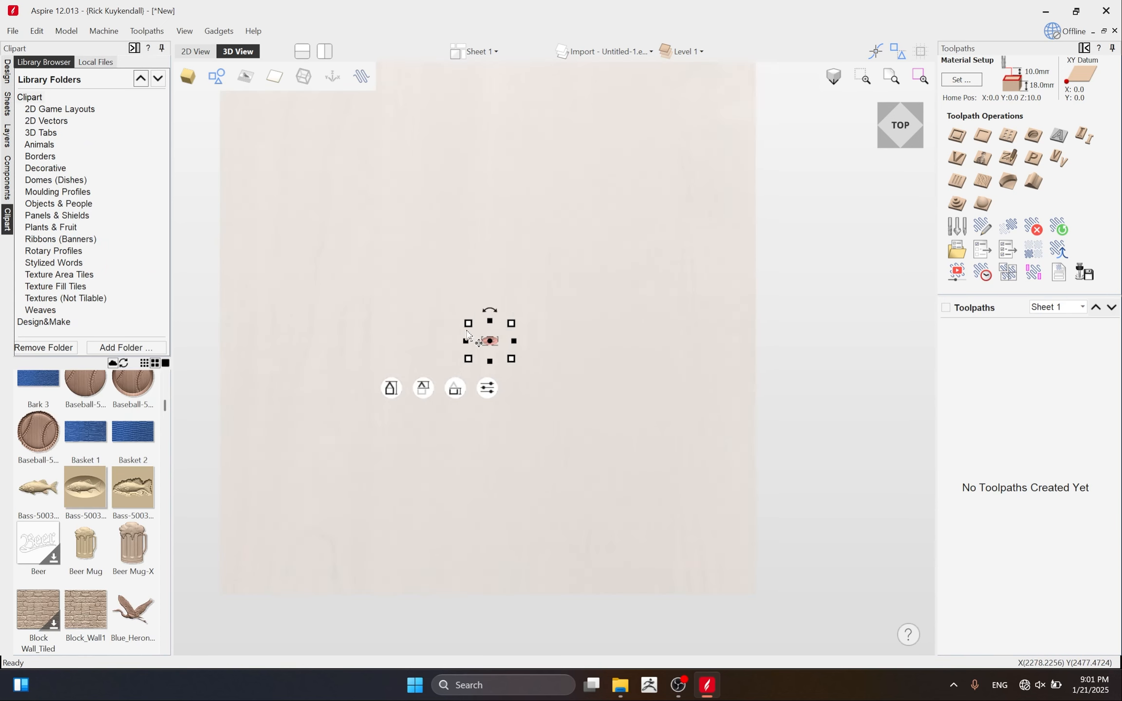